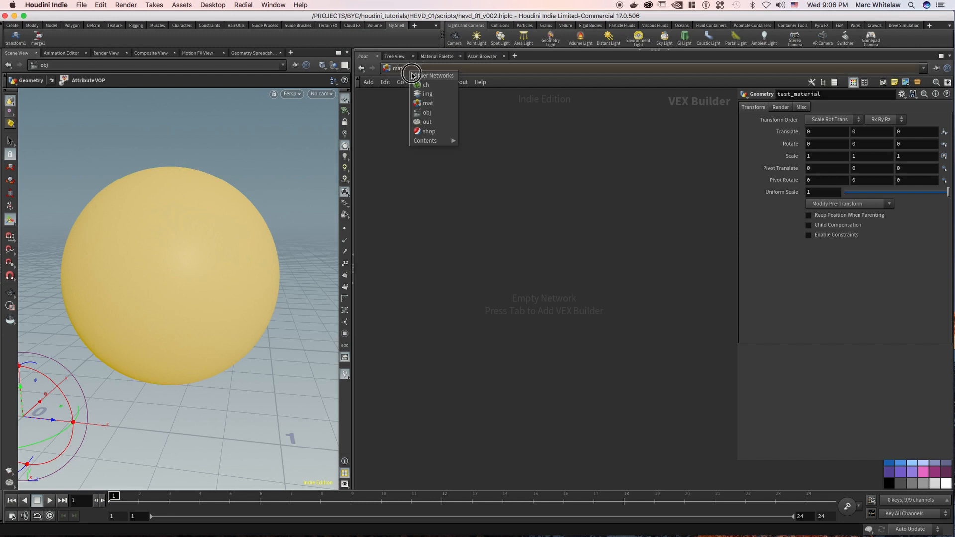
Add a camera matching the current view to the object network and set its resolution to 720 by 720.
click(421, 113)
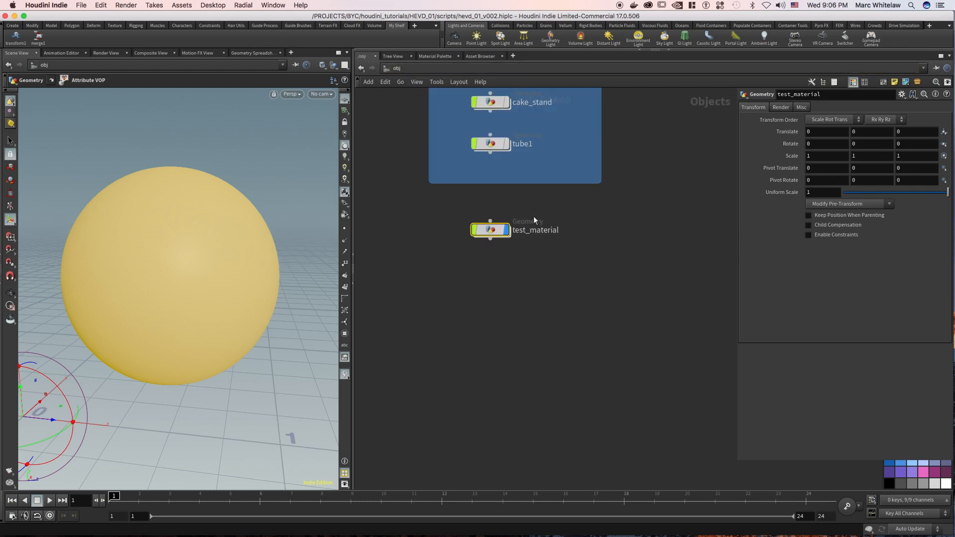
drag(450, 265, 536, 199)
ctrl+click(454, 38)
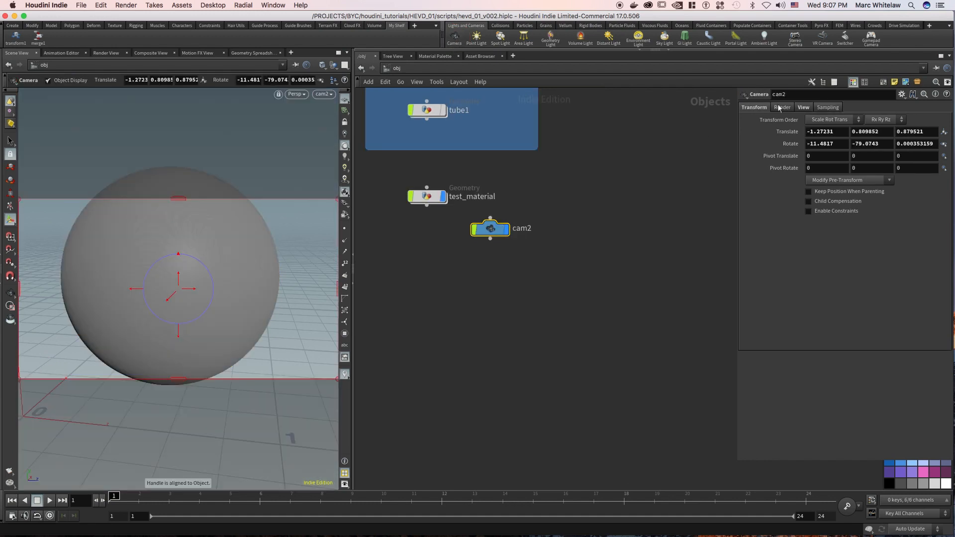
click(804, 109)
double_click(835, 132)
text(720)
key(Return)
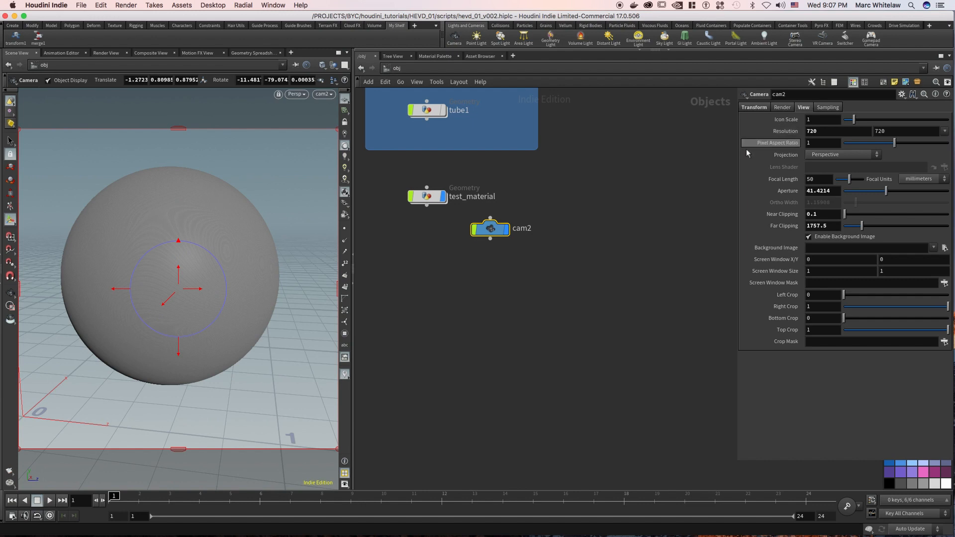
Lock the new camera to the view and reframe the sphere so it sits centred with space around it.
click(345, 122)
key(Escape)
mouse_move(207, 260)
mouse_down()
mouse_move(188, 273)
mouse_move(202, 267)
mouse_up()
key(Return)
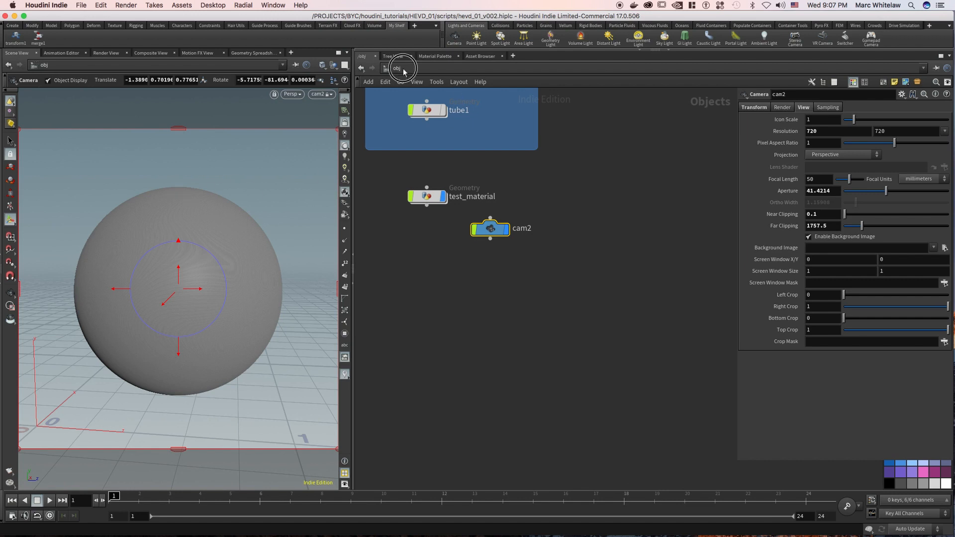
Open the material network and render the test sphere through cam2 in the Render View.
click(404, 71)
click(399, 100)
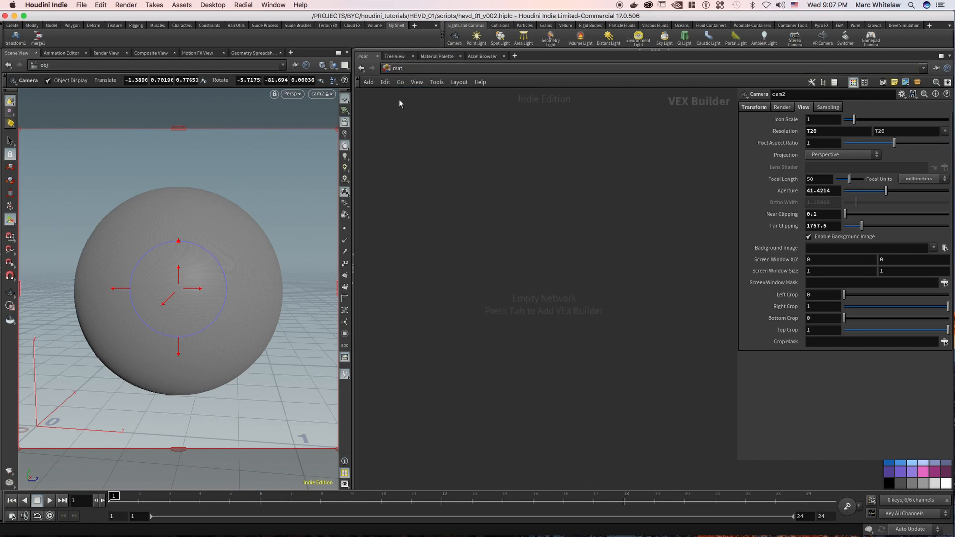
click(102, 54)
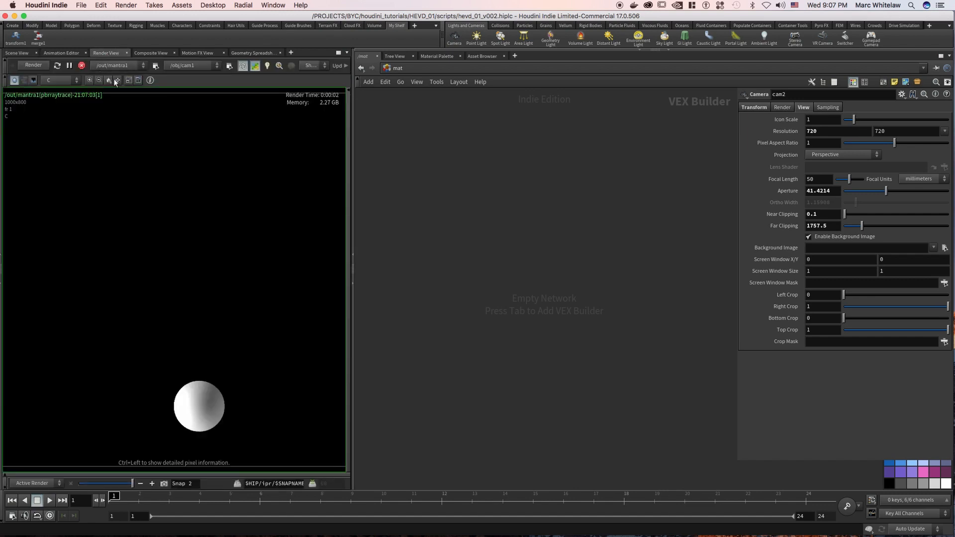
click(175, 67)
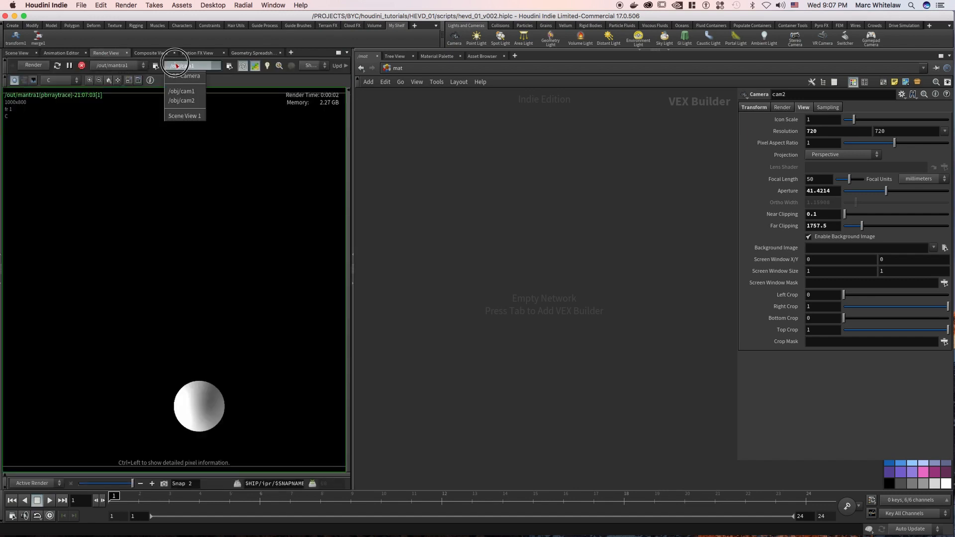
click(169, 97)
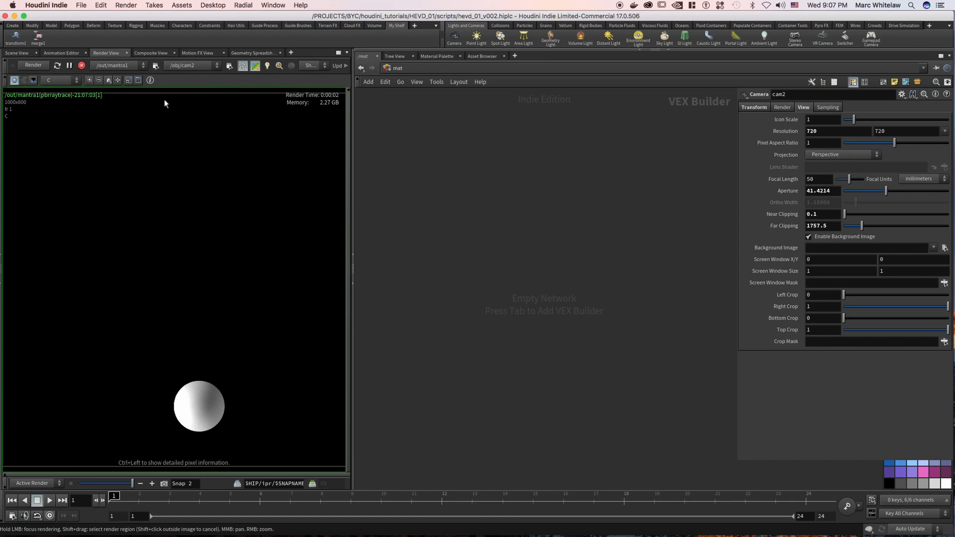
click(33, 66)
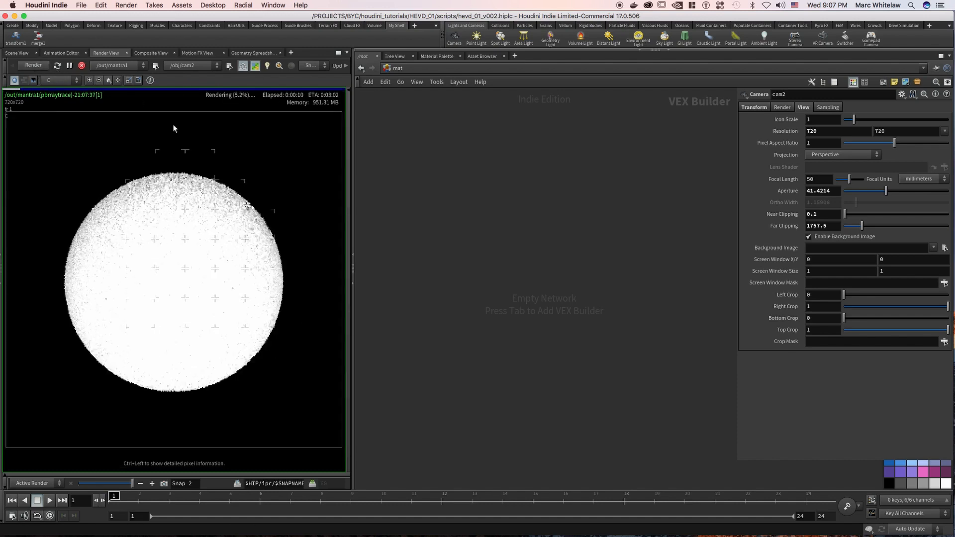
mouse_move(141, 346)
mouse_down()
mouse_move(249, 288)
mouse_move(267, 255)
mouse_move(260, 324)
mouse_move(224, 349)
mouse_up()
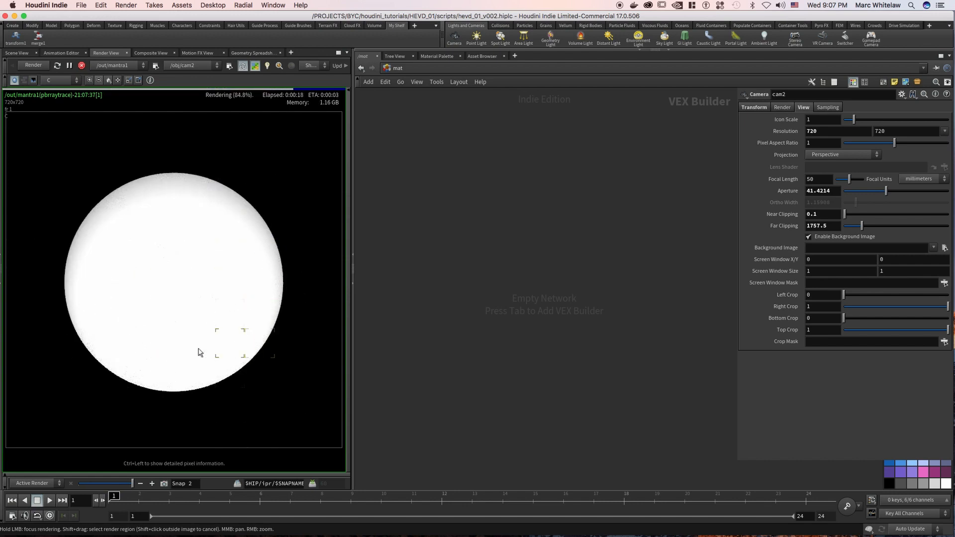
mouse_move(170, 184)
mouse_down()
mouse_move(103, 205)
mouse_move(98, 309)
mouse_up()
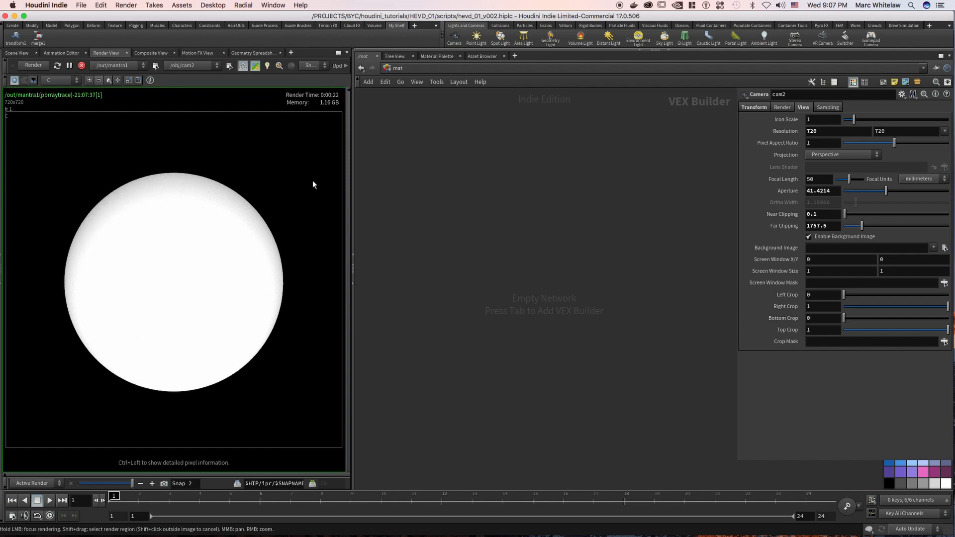
Set the light intensity of envlight1 to 1.
click(419, 68)
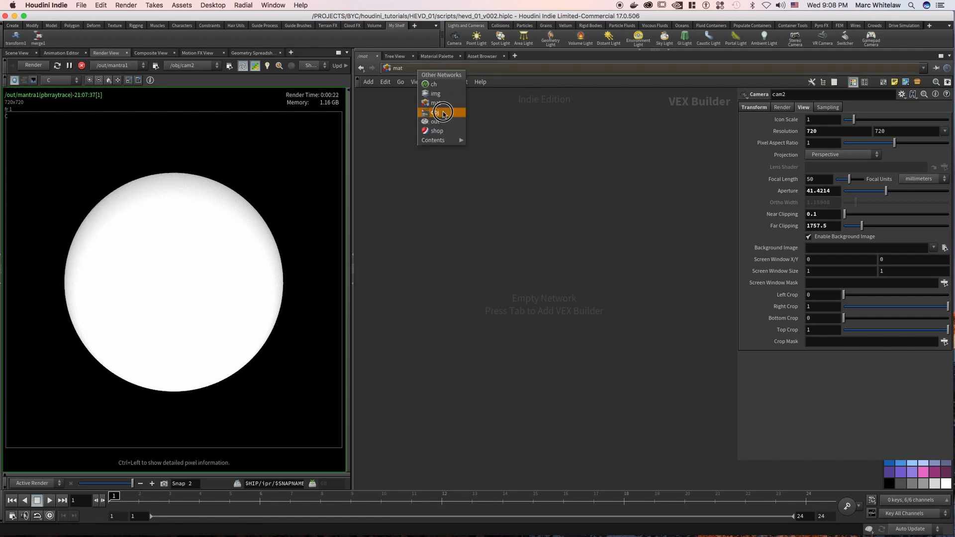
click(444, 114)
scroll(631, 186, up, 5)
middle_drag(631, 186, 465, 314)
drag(549, 149, 595, 190)
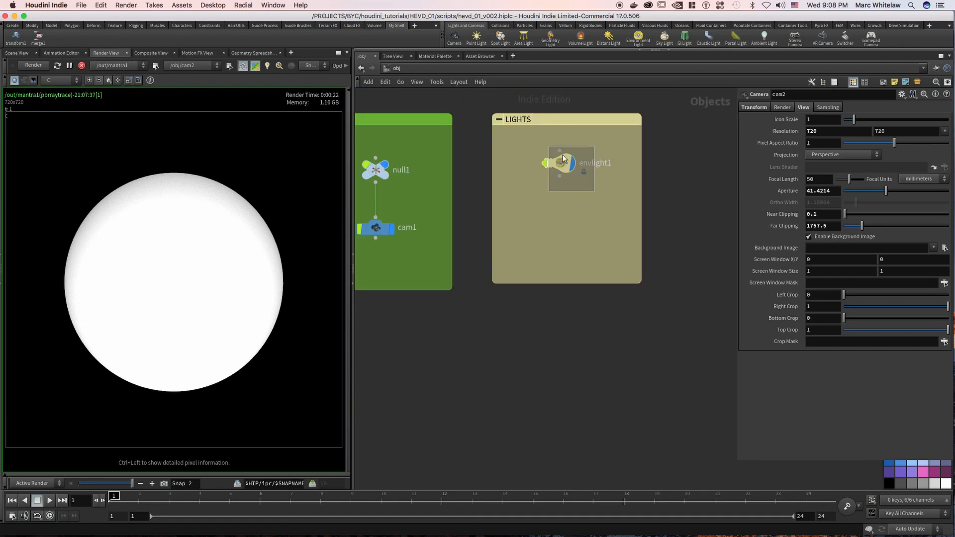
click(780, 109)
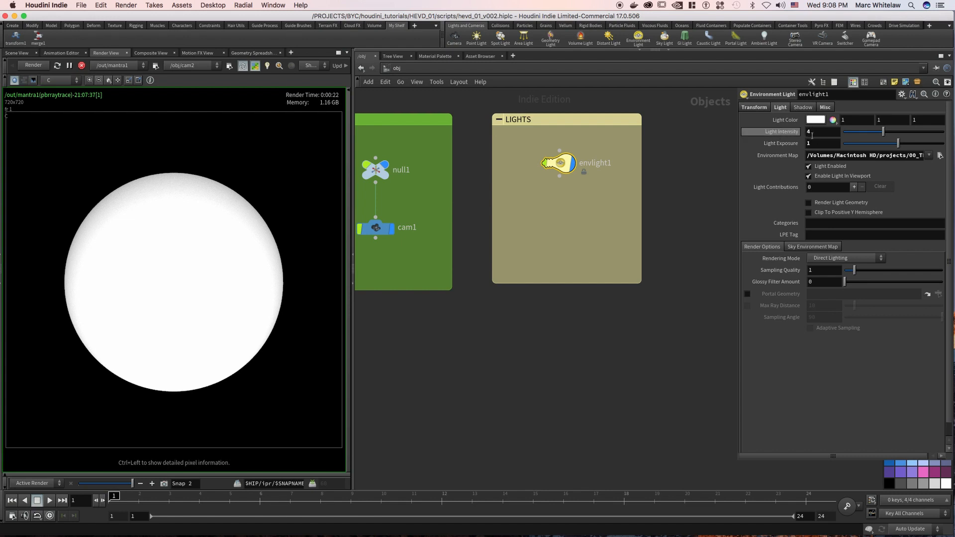
drag(818, 132, 805, 132)
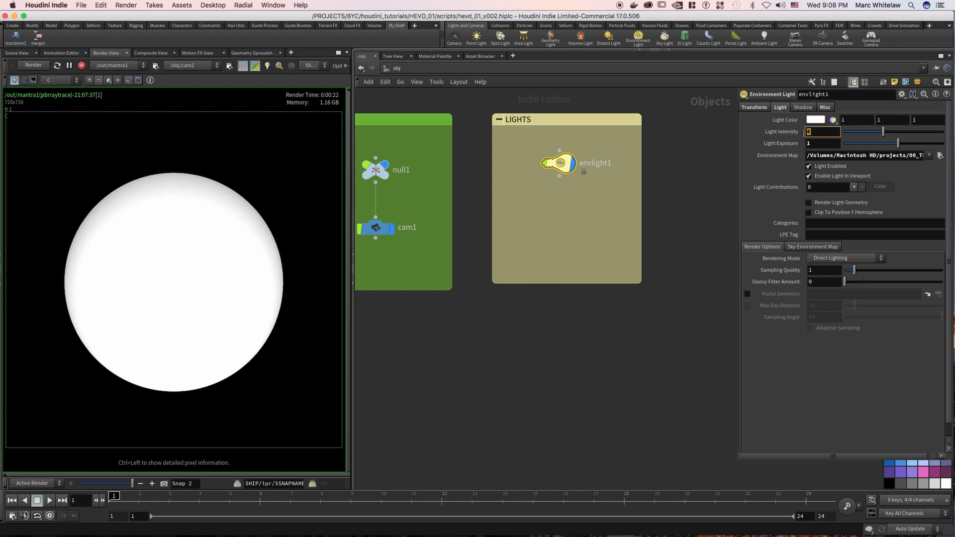
text(1)
key(Return)
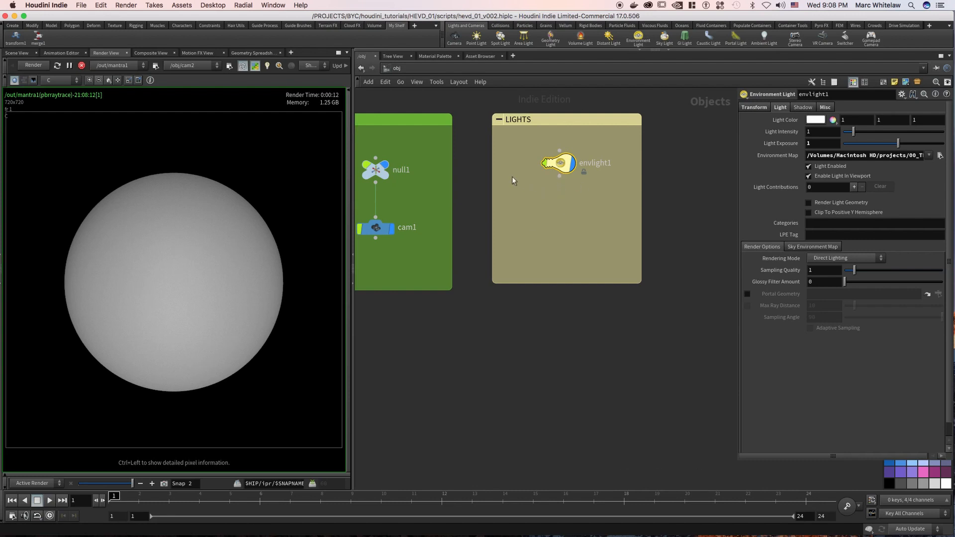
Stop the live render and add an area light from the current scene view.
click(82, 66)
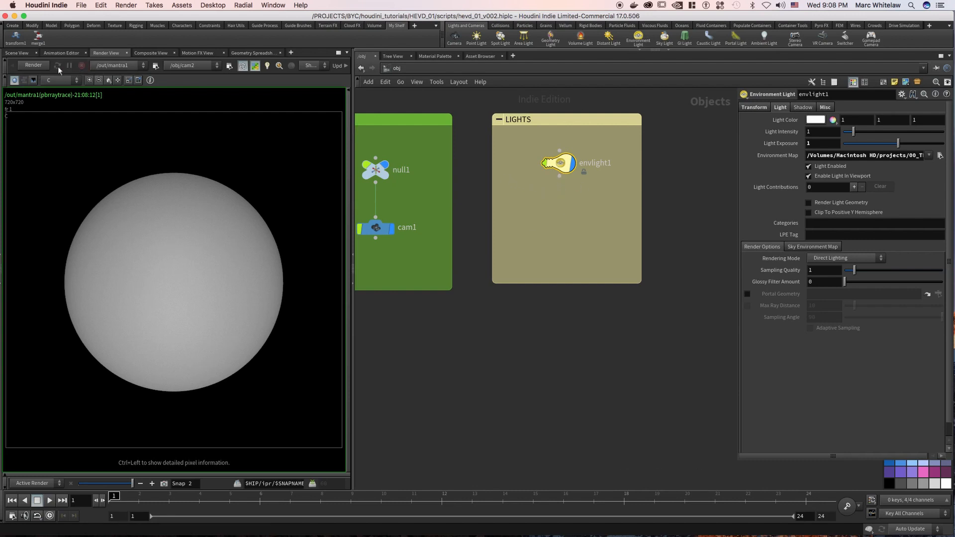
click(16, 53)
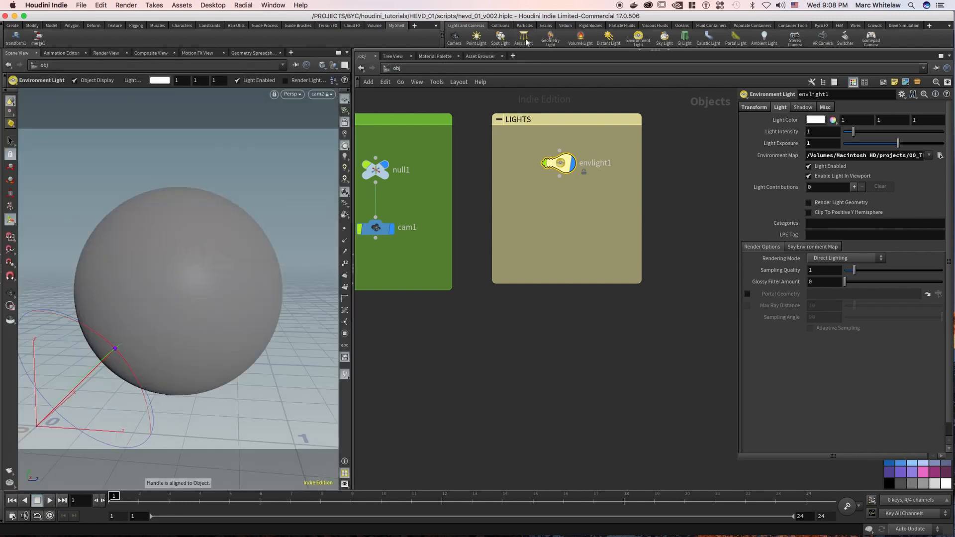
ctrl+click(523, 39)
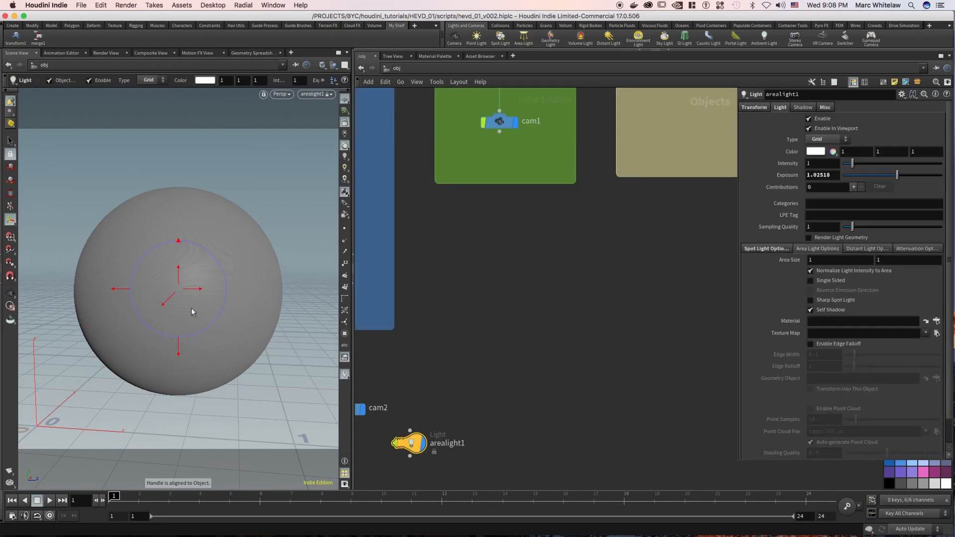
Move the area light above the sphere so that it looks down on it, using the view through the light.
key(Escape)
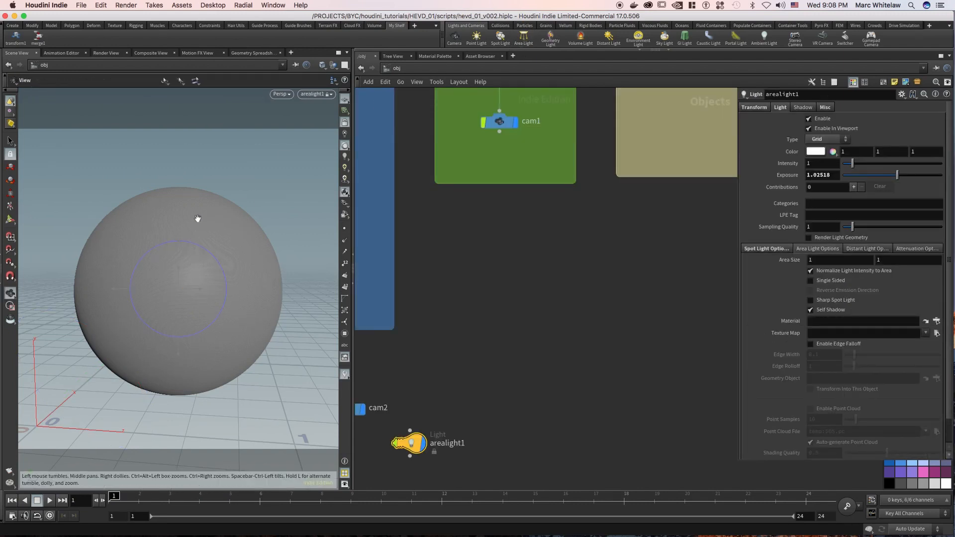
mouse_move(198, 237)
mouse_down()
mouse_move(192, 269)
mouse_move(197, 218)
mouse_up()
middle_drag(155, 343, 162, 437)
right_drag(113, 318, 146, 304)
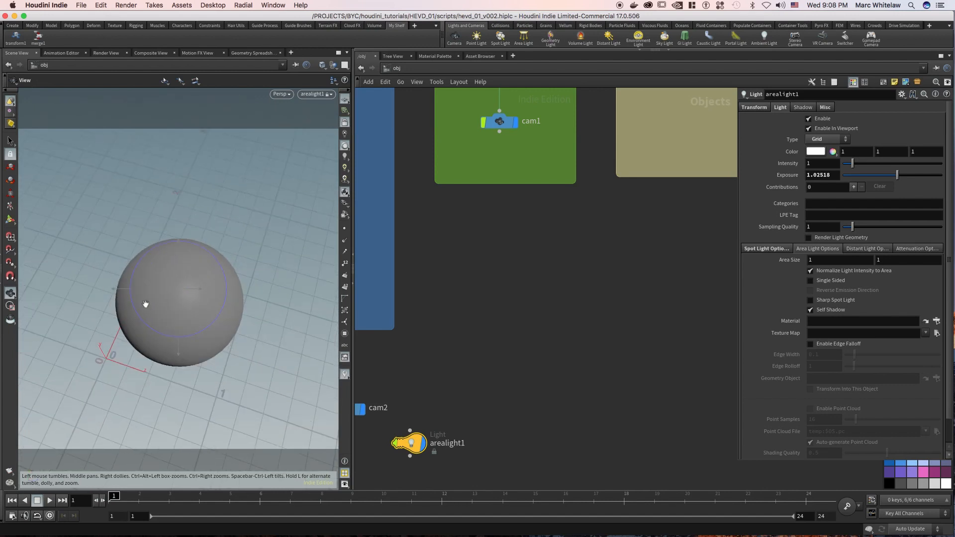
mouse_move(180, 308)
mouse_down()
mouse_move(193, 333)
mouse_move(202, 326)
mouse_move(190, 316)
mouse_move(180, 329)
mouse_move(196, 314)
mouse_up()
key(Return)
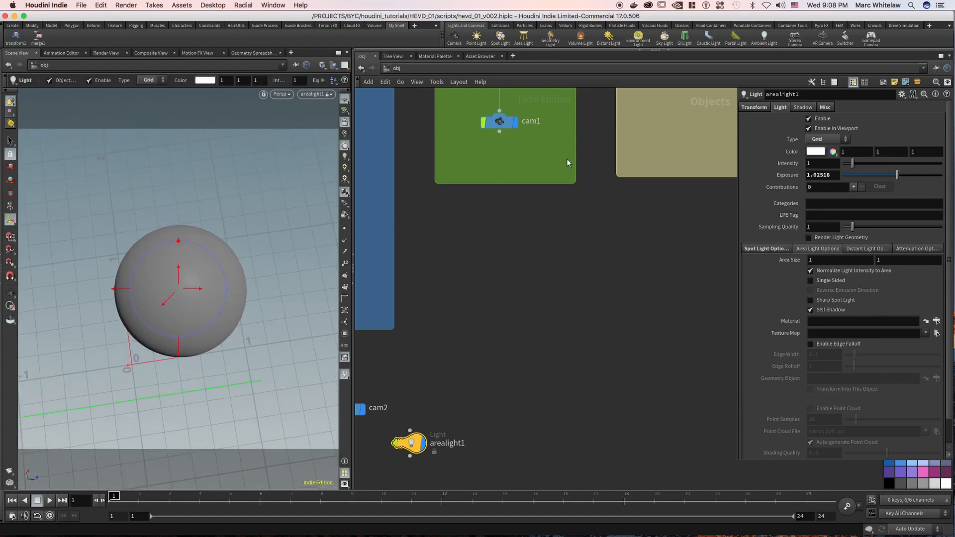
Reset the area light's translation to 0, 0, 0 and its X and Y rotation to 0.
middle_drag(499, 337, 586, 234)
click(757, 107)
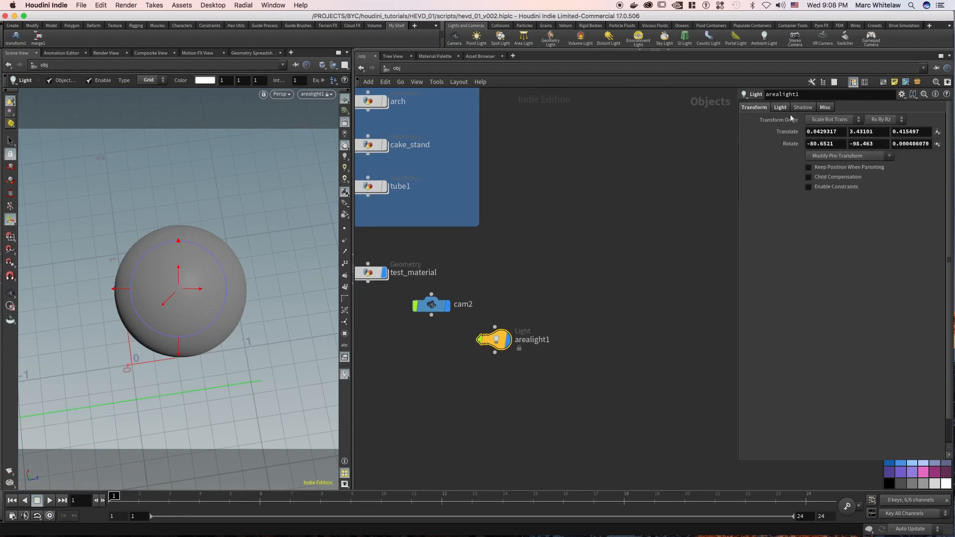
drag(837, 132, 792, 144)
text(00)
key(Return)
text(0)
key(Return)
drag(880, 132, 841, 144)
text(0)
key(Return)
drag(926, 132, 937, 150)
text(0)
key(Return)
key(BackSpace)
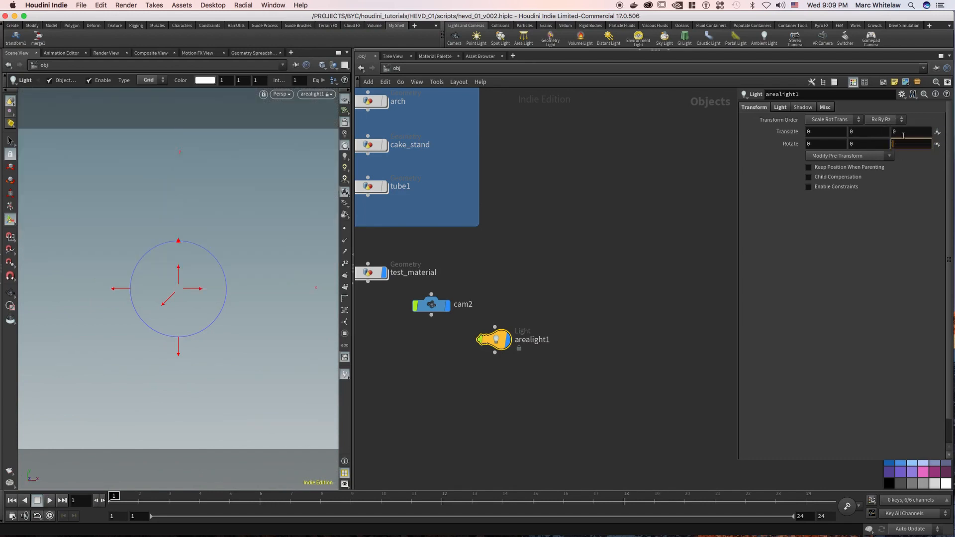
Set the area light's Y translation to 5 and X rotation to -90, and centre it over the sphere at about X 0.45, Z 0.46.
drag(858, 131, 833, 132)
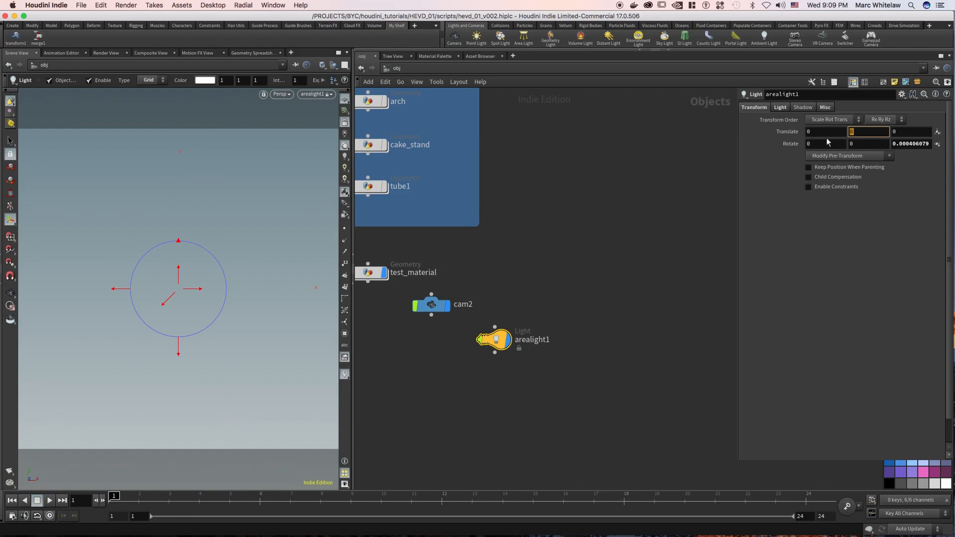
key(Return)
drag(821, 143, 795, 142)
text(-90)
key(Return)
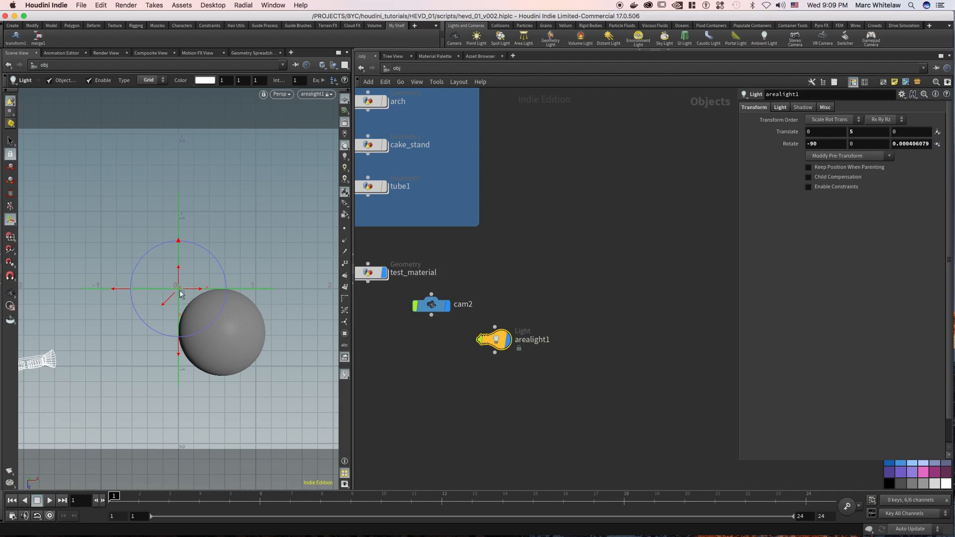
drag(181, 269, 215, 290)
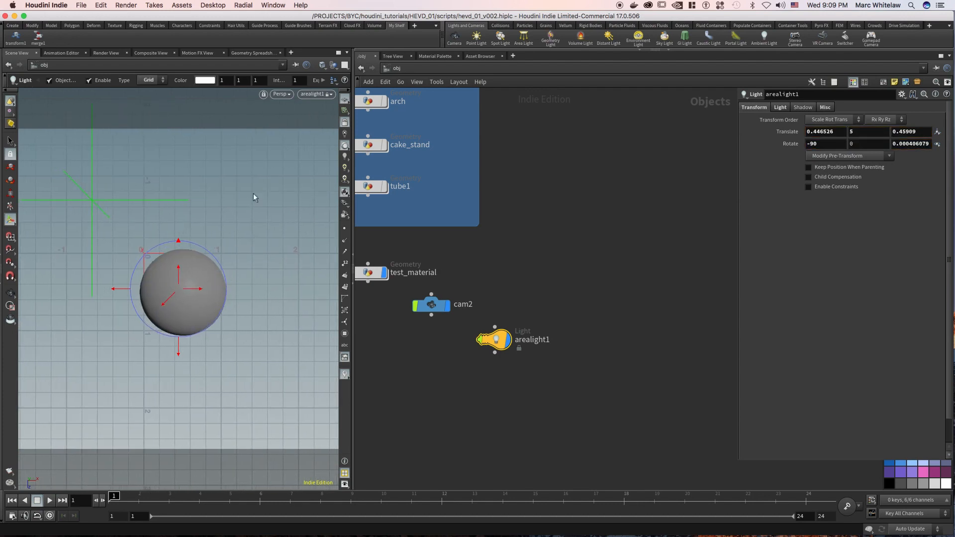
Store a snapshot of the existing render and render the sphere again with the area light.
click(107, 53)
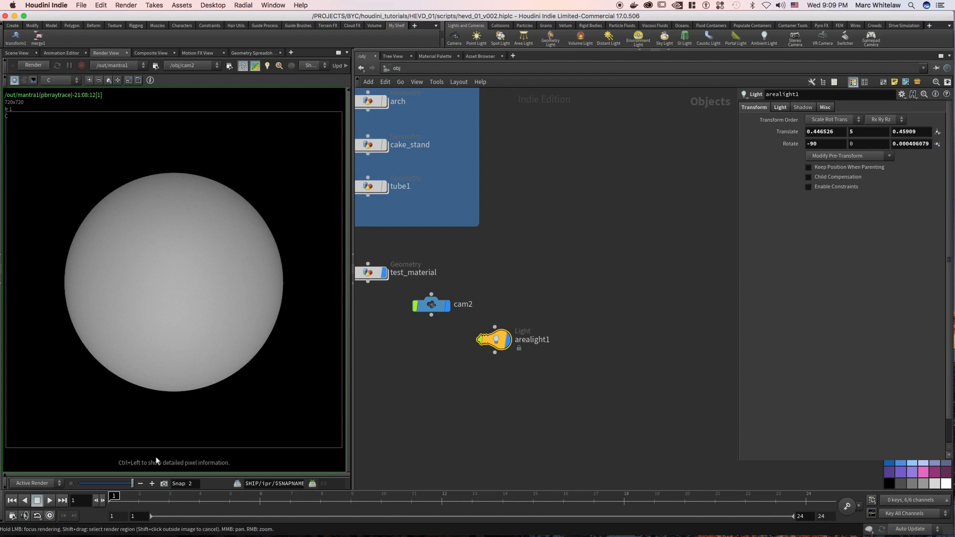
click(163, 483)
click(33, 64)
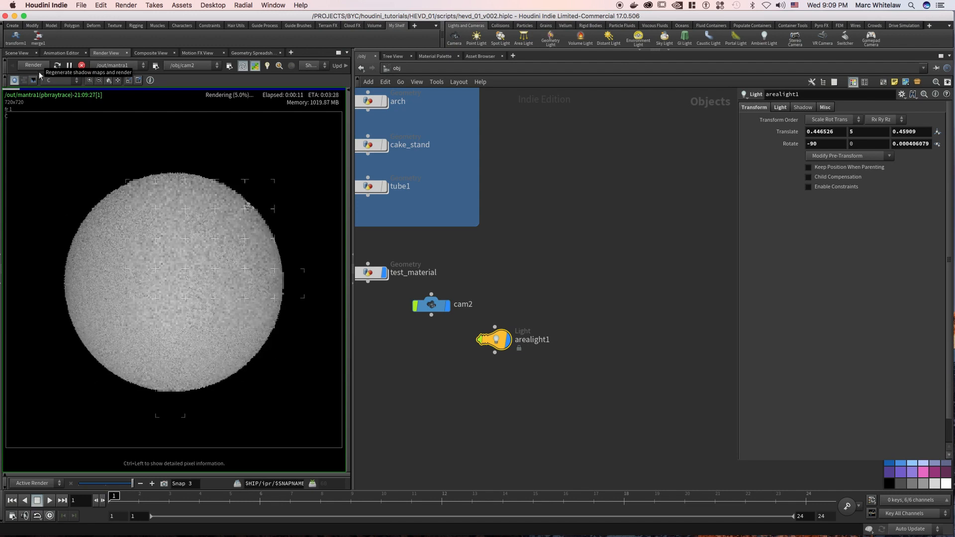
Delete arealight1 from the object network.
middle_drag(488, 255, 526, 230)
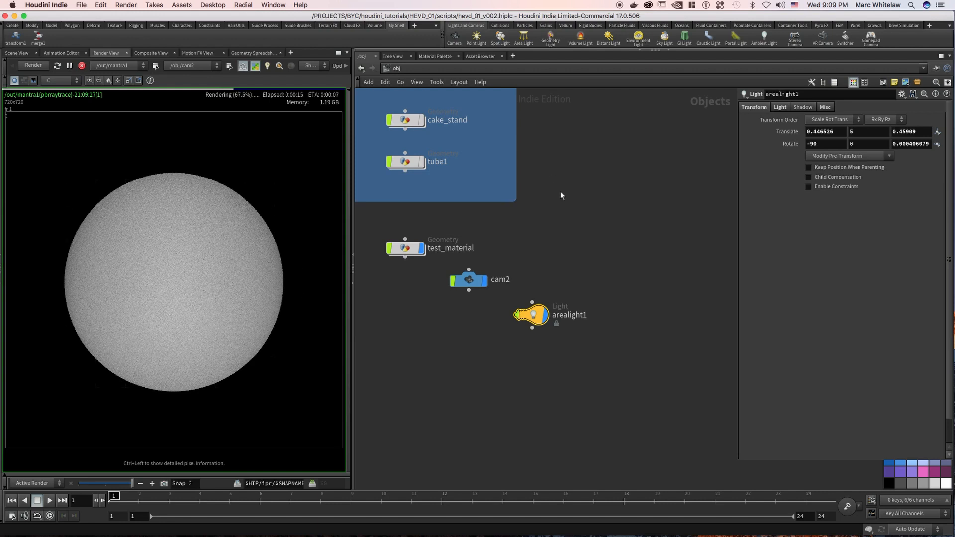
drag(582, 277, 515, 345)
key(Delete)
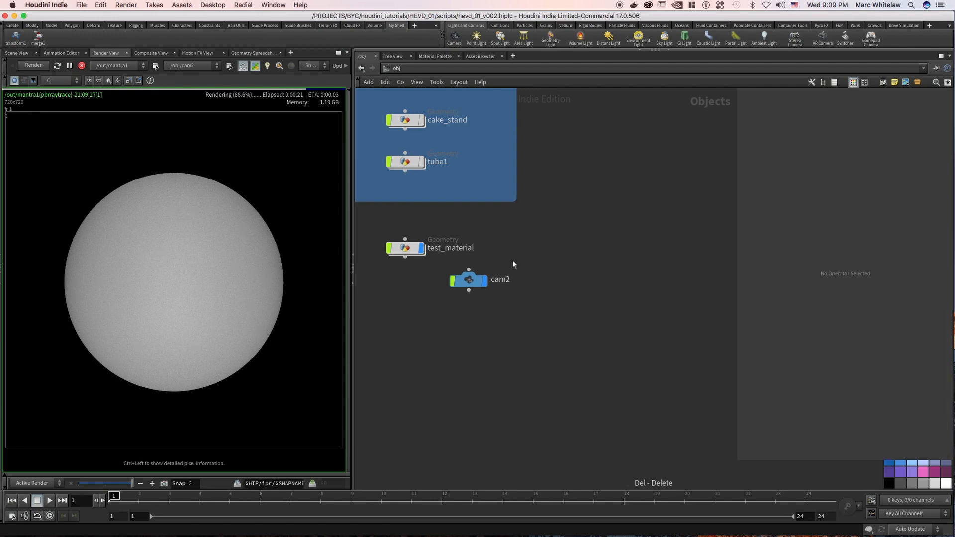
Set the light intensity of envlight1 to 4.
drag(548, 270, 530, 289)
middle_drag(632, 204, 441, 360)
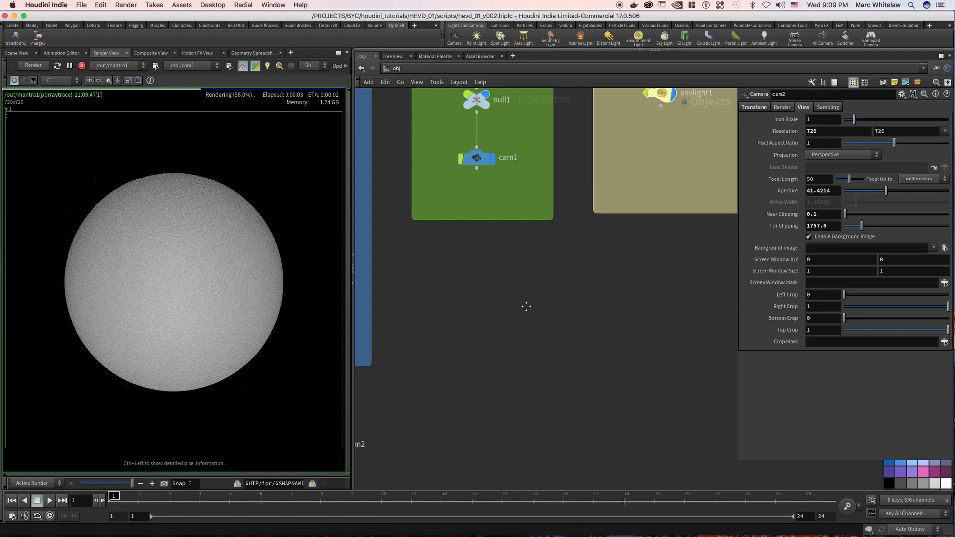
middle_drag(527, 307, 442, 405)
drag(594, 232, 597, 201)
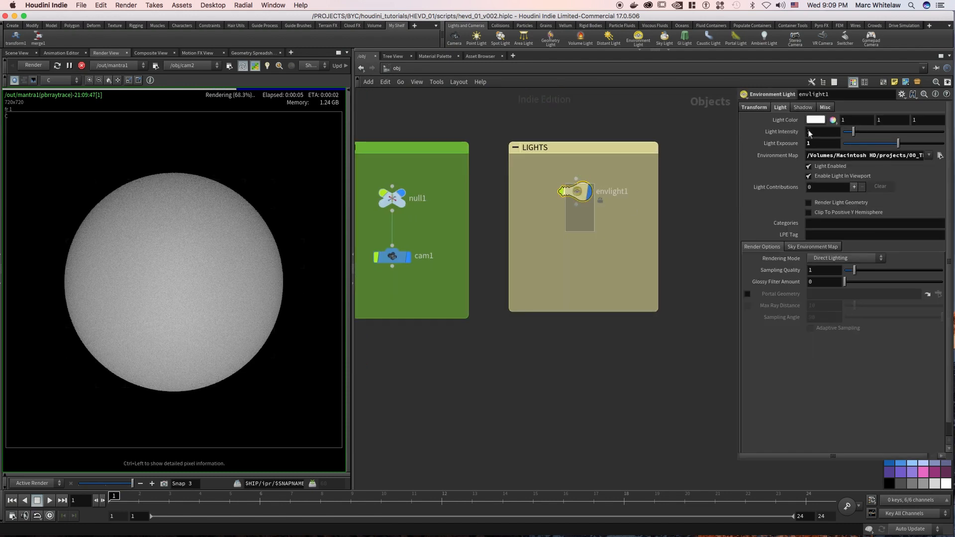
text(4)
key(Return)
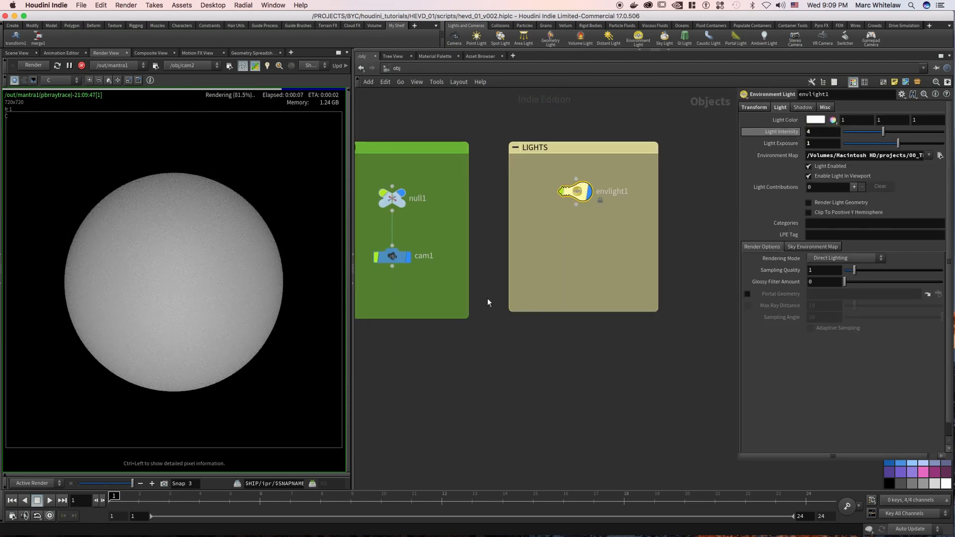
middle_drag(517, 324, 677, 282)
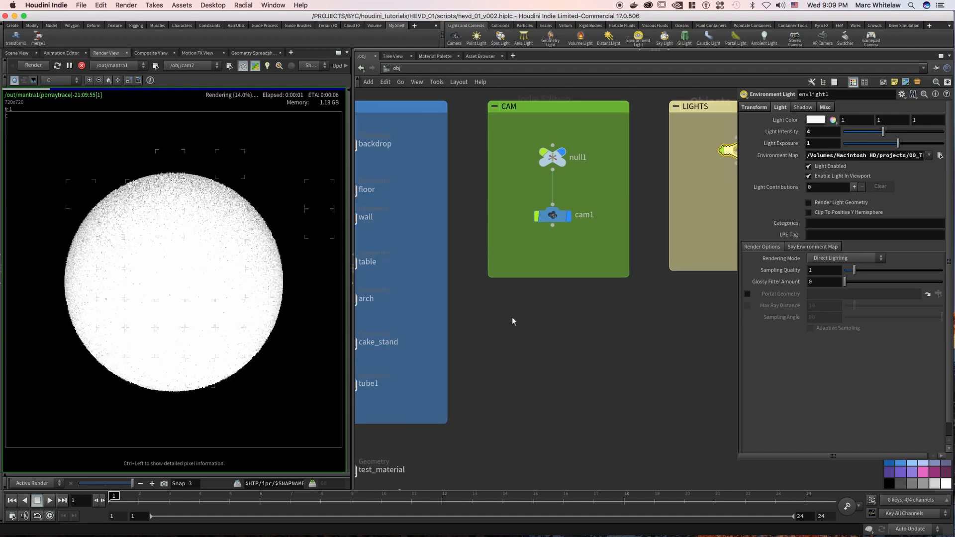
Turn on display of the floor and wall geometry so both are included in the live render.
scroll(512, 317, down, 4)
middle_drag(548, 295, 602, 260)
scroll(467, 408, up, 5)
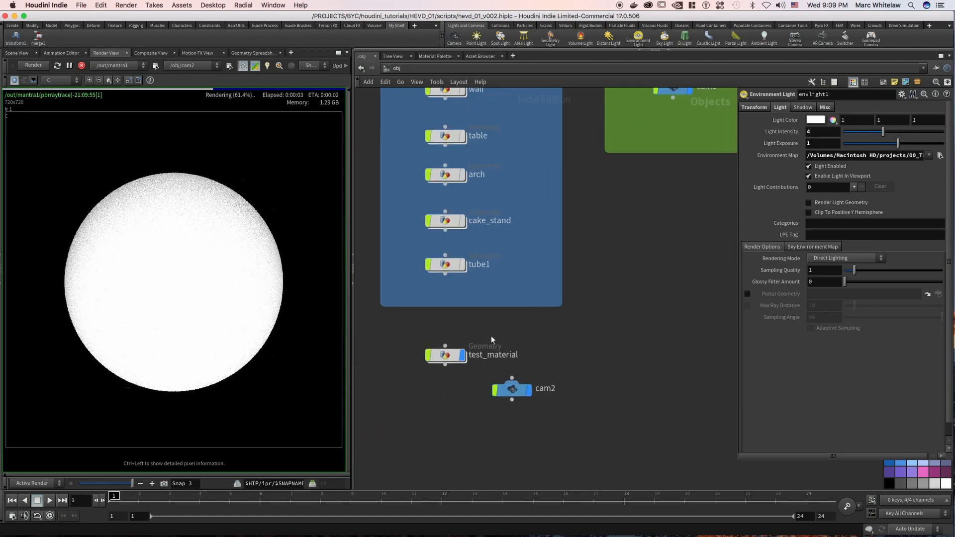
drag(484, 335, 402, 365)
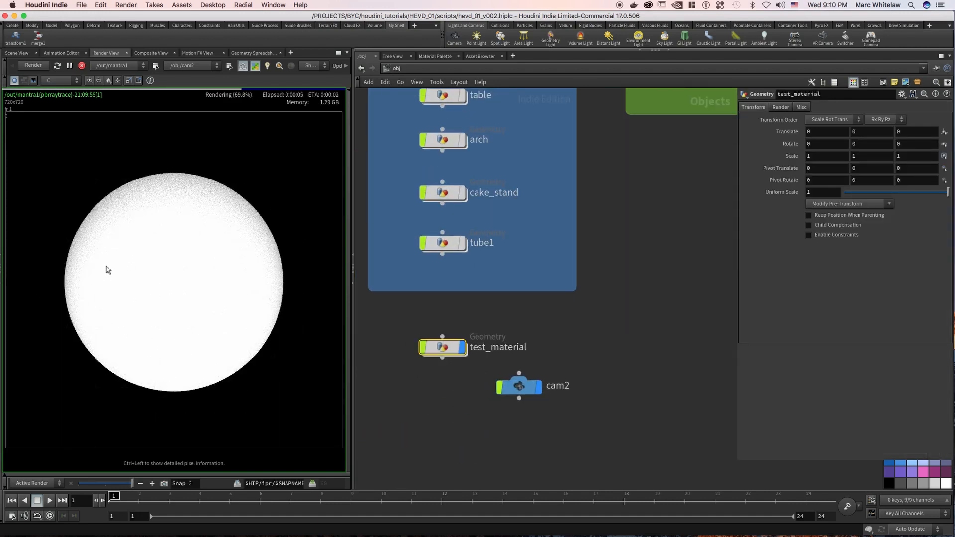
middle_drag(555, 243, 571, 431)
click(479, 197)
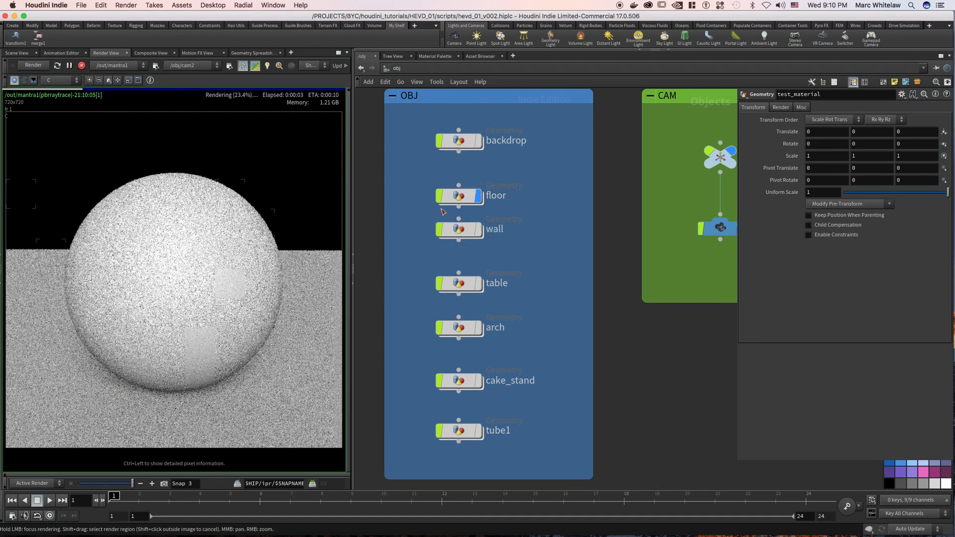
click(479, 230)
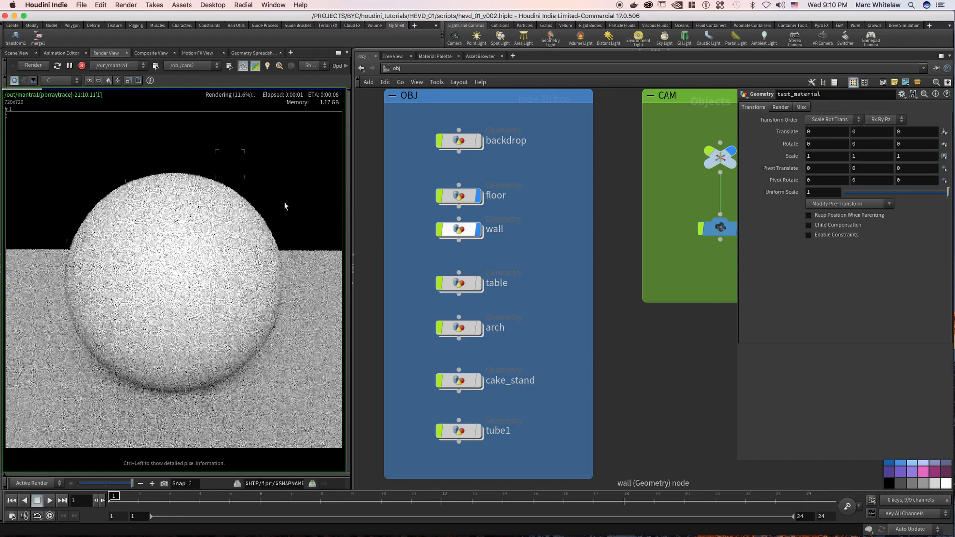
Stop the live render and look through cam2 in the scene viewport.
click(81, 66)
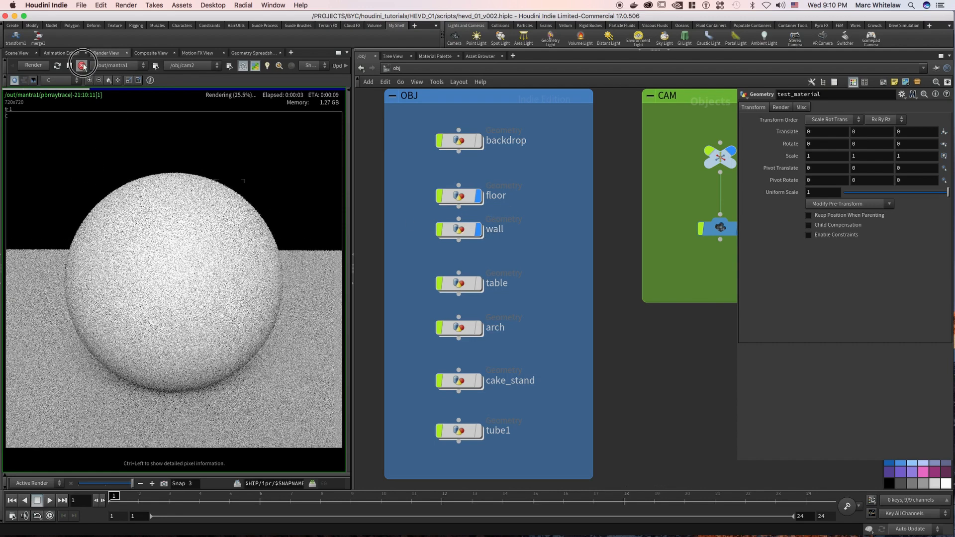
click(19, 53)
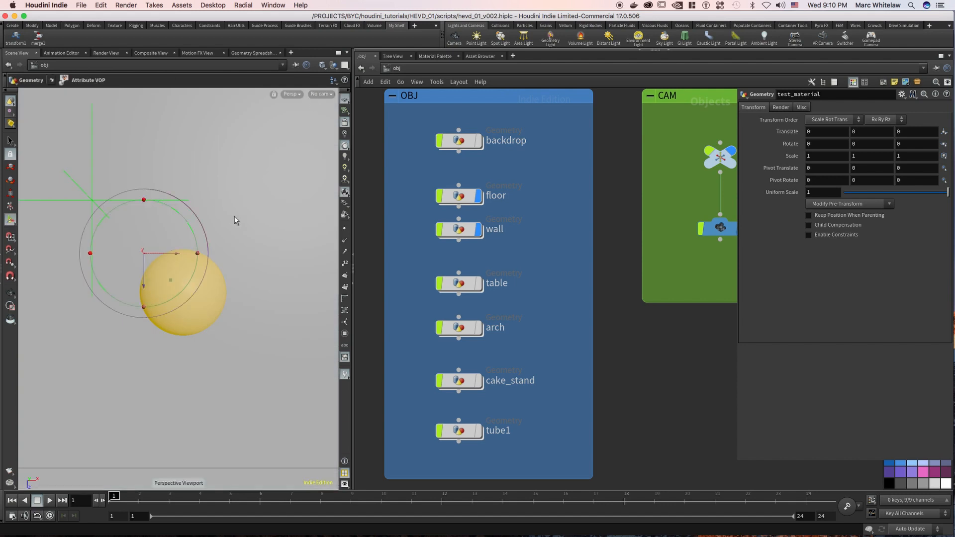
drag(252, 236, 293, 138)
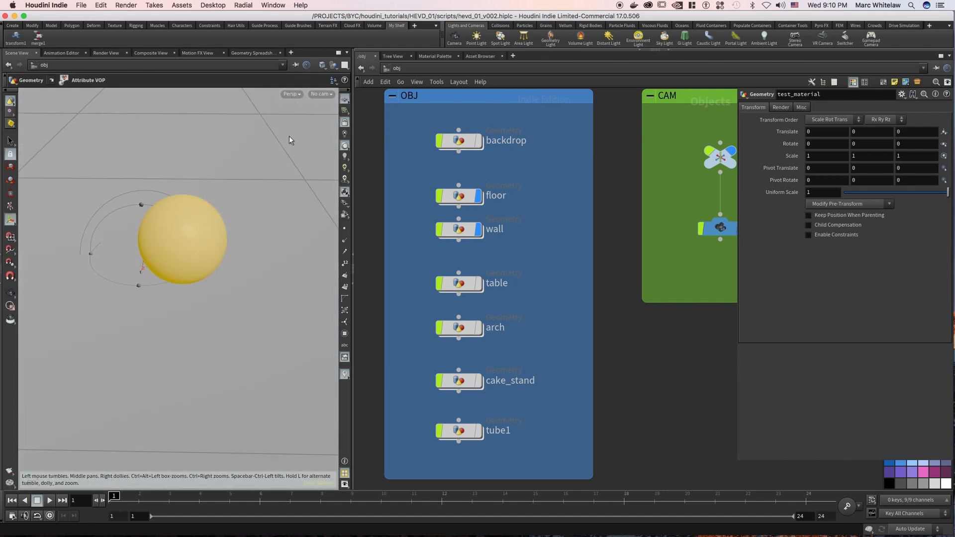
click(324, 95)
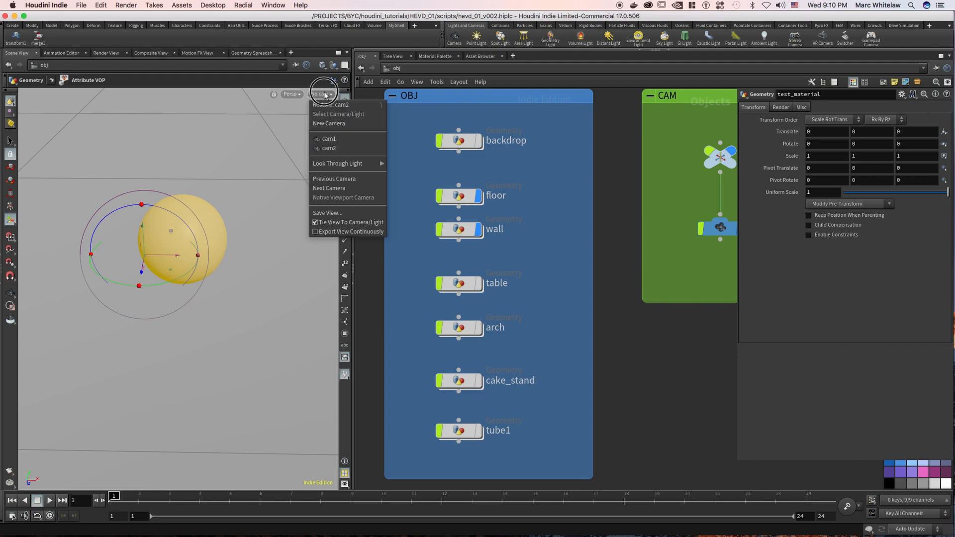
click(332, 144)
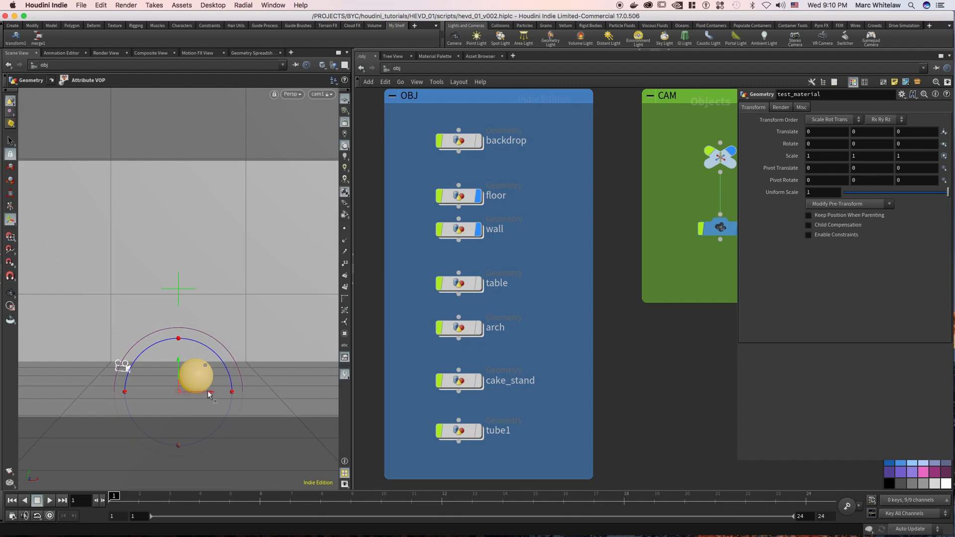
click(320, 95)
click(331, 146)
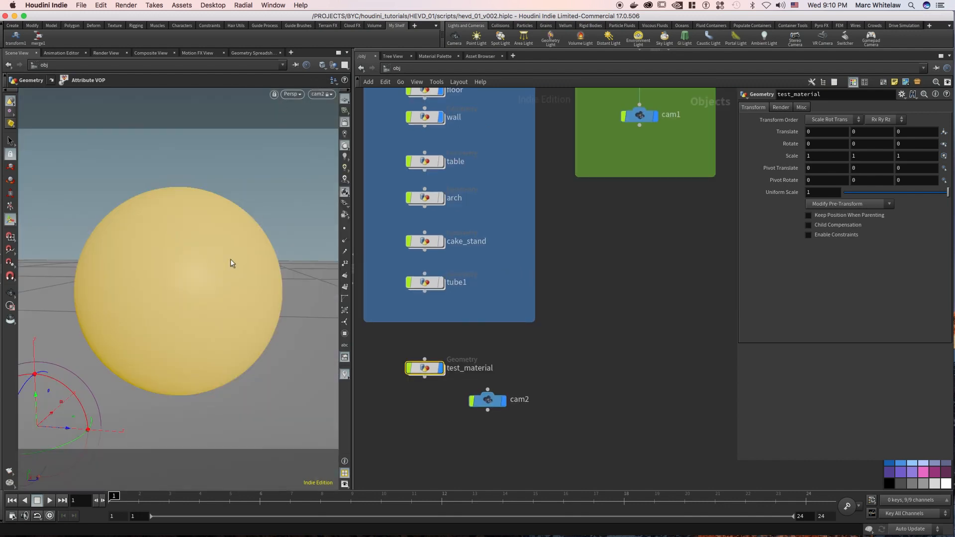
Reframe cam2 so the sphere sits near the middle with the floor and wall behind it, and render the view.
key(Escape)
drag(149, 298, 313, 264)
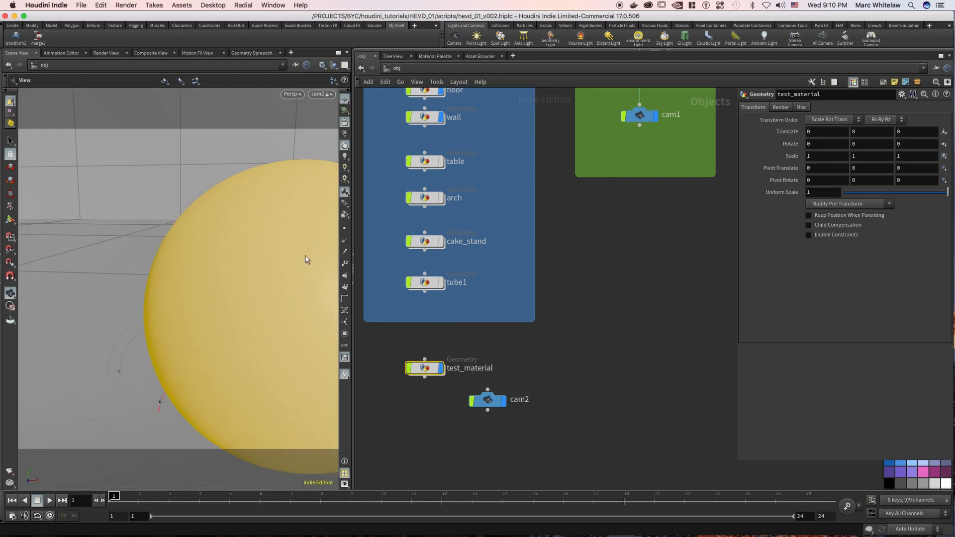
middle_drag(269, 246, 173, 214)
right_drag(241, 220, 230, 277)
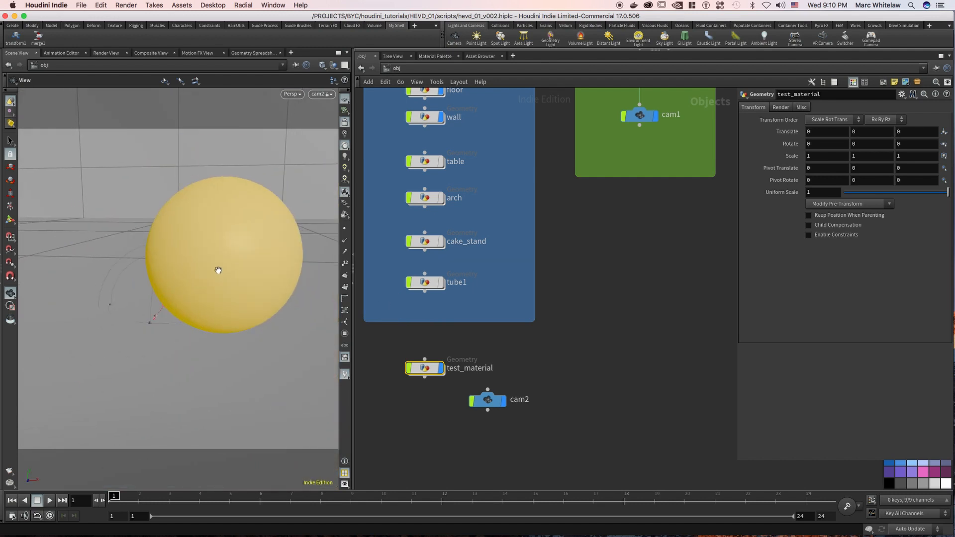
middle_drag(162, 271, 155, 274)
right_drag(194, 251, 215, 253)
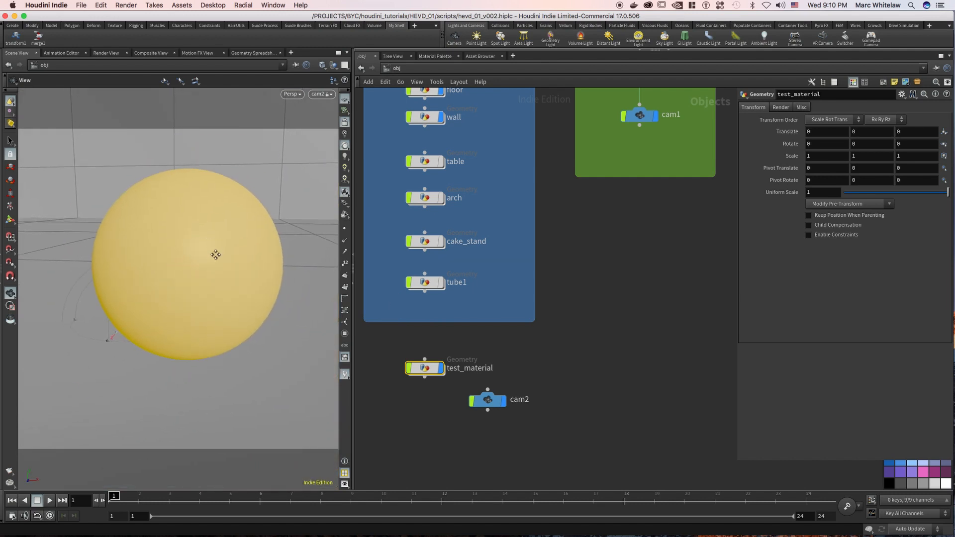
middle_drag(215, 254, 206, 274)
drag(206, 274, 222, 254)
right_drag(223, 252, 209, 261)
middle_drag(209, 261, 197, 254)
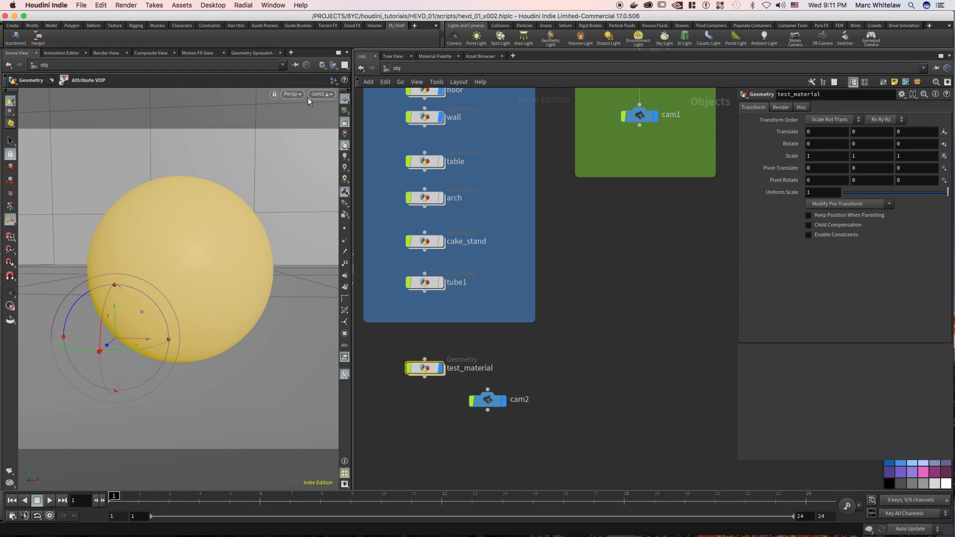
click(107, 53)
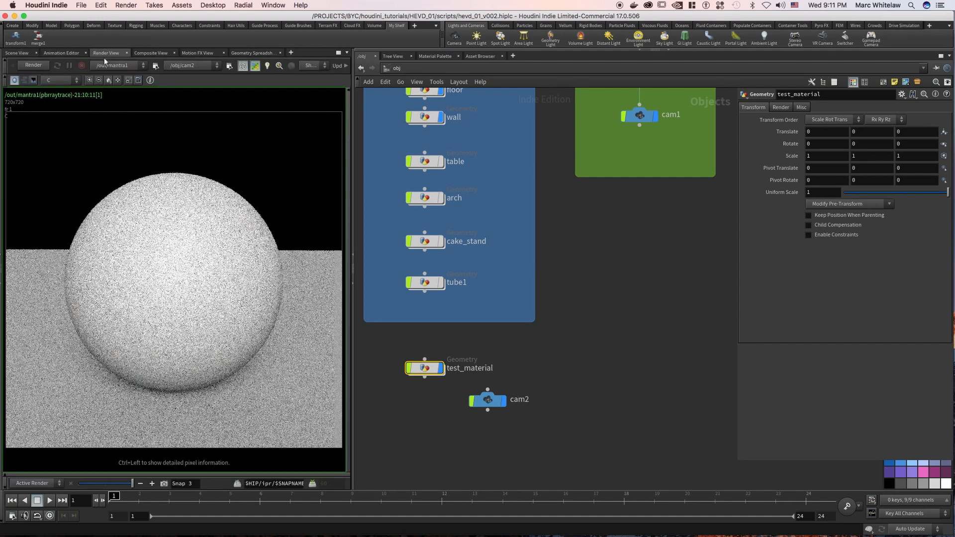
click(33, 65)
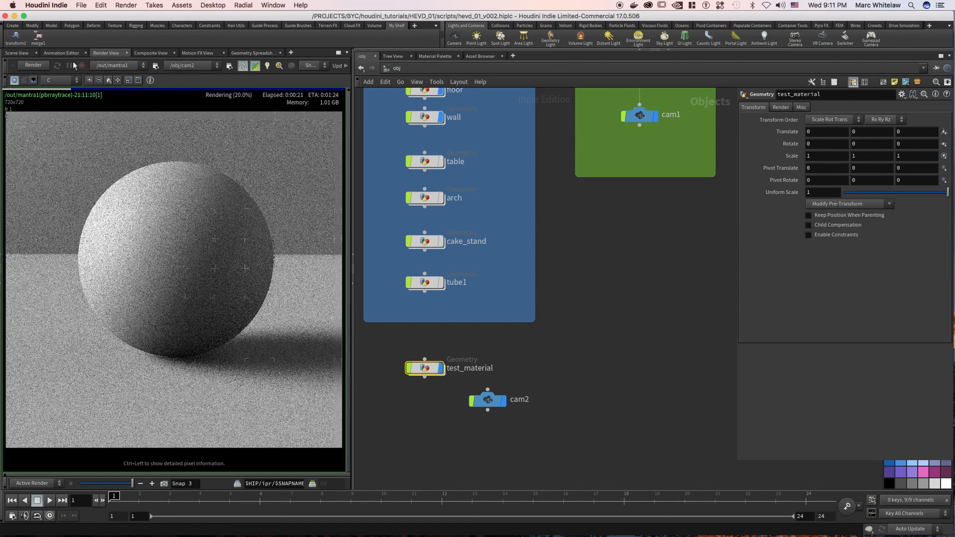
Pull cam2 back to about X 0.72, Y 0.72, Z 2.90 with the sphere roughly centred, and render it again.
click(16, 53)
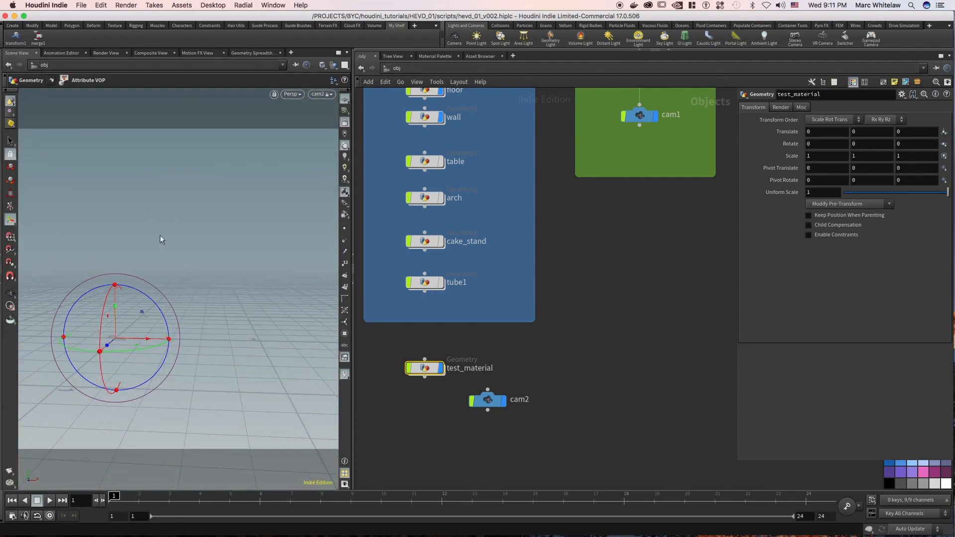
key(Escape)
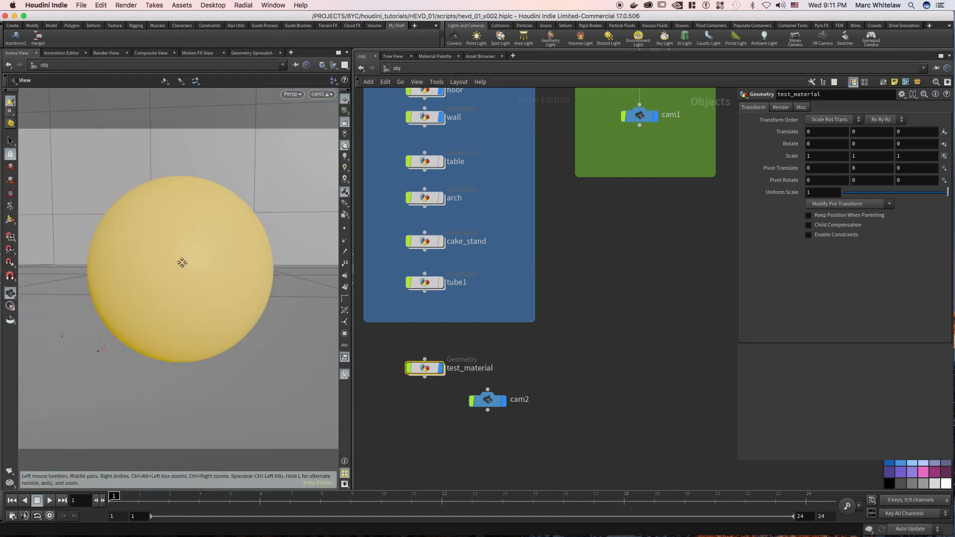
middle_drag(178, 270, 178, 282)
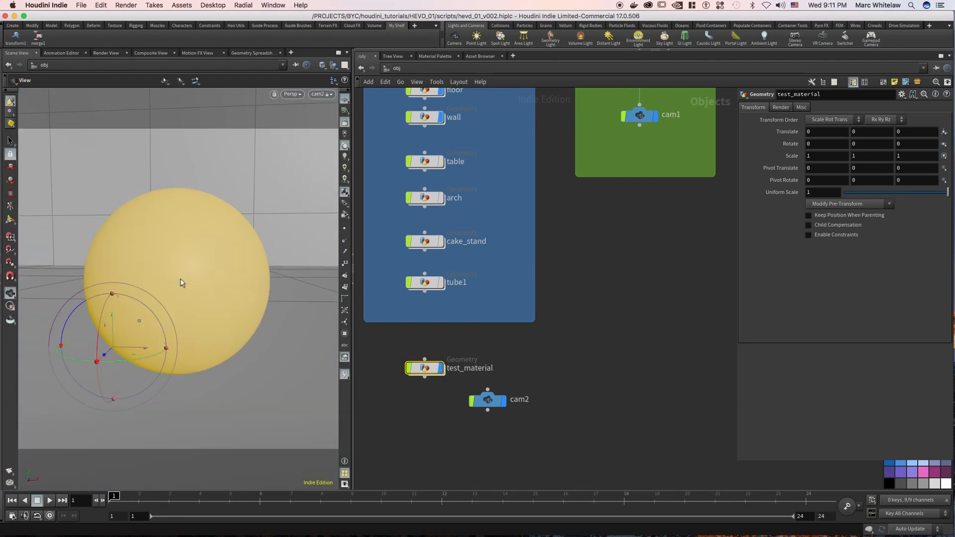
drag(541, 379, 478, 423)
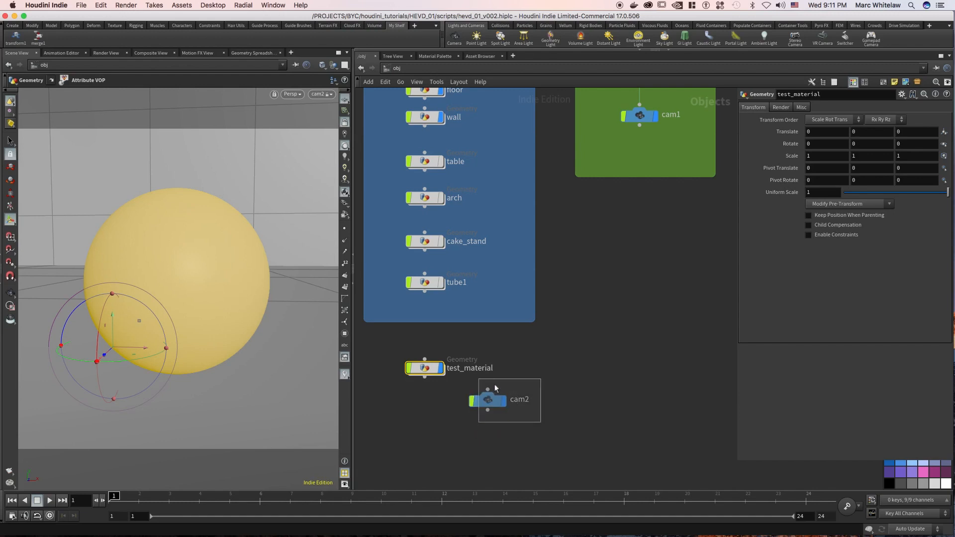
mouse_move(179, 270)
middle_down()
mouse_move(179, 260)
mouse_move(193, 277)
middle_up()
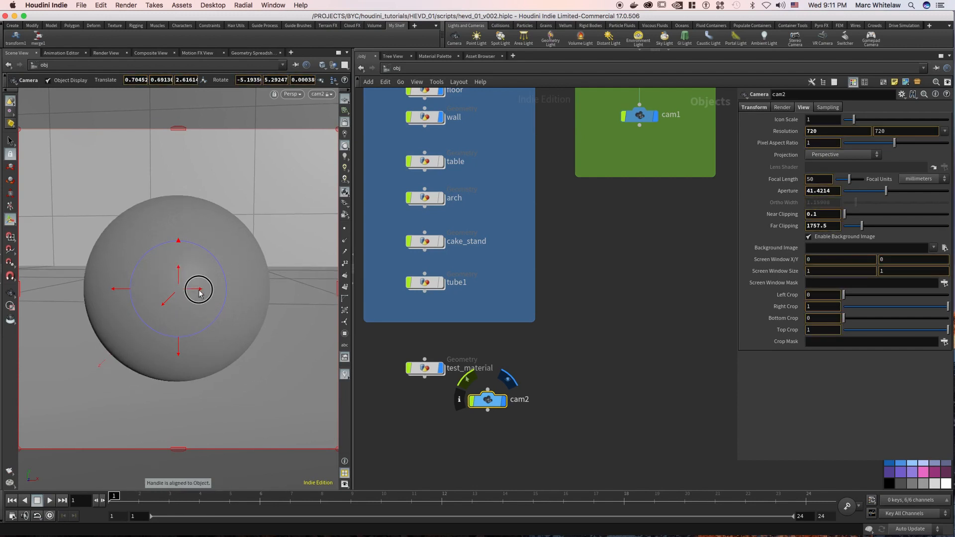
drag(200, 294, 160, 310)
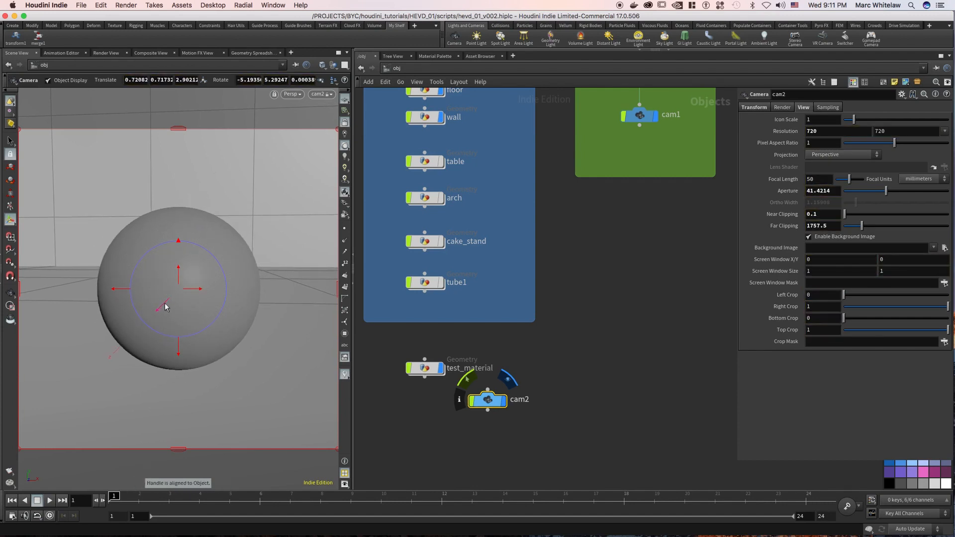
click(104, 53)
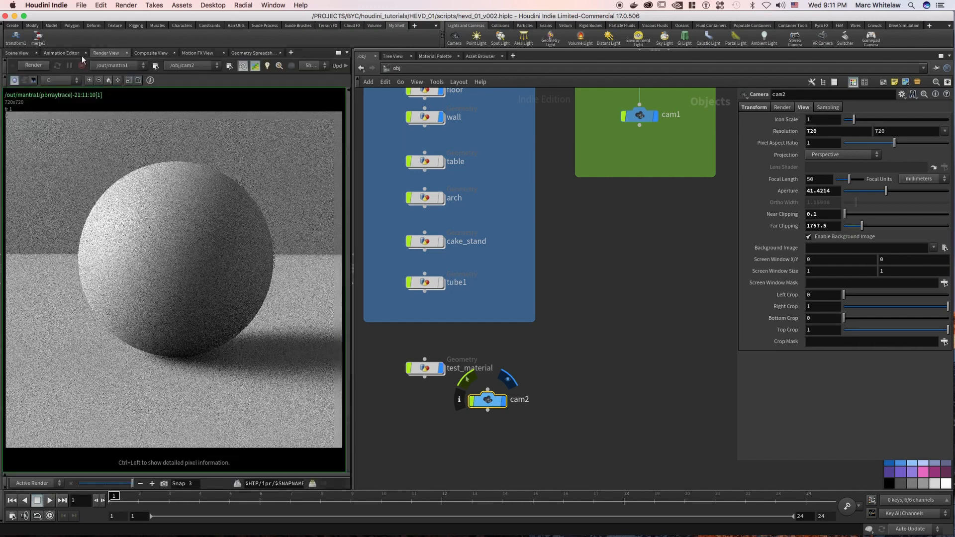
click(32, 65)
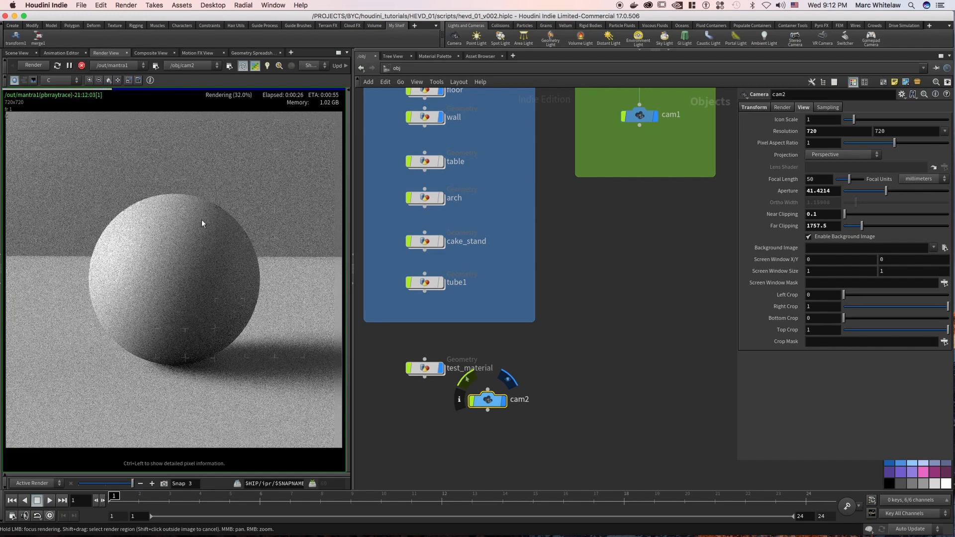
mouse_move(150, 345)
mouse_down()
mouse_move(121, 335)
mouse_move(102, 283)
mouse_move(100, 257)
mouse_move(126, 217)
mouse_move(181, 206)
mouse_move(234, 230)
mouse_move(243, 307)
mouse_move(204, 333)
mouse_move(165, 322)
mouse_move(196, 288)
mouse_move(195, 258)
mouse_move(170, 241)
mouse_move(178, 211)
mouse_move(149, 220)
mouse_move(213, 324)
mouse_up()
Go inside the test_material object and open its attribvop1 network.
click(416, 388)
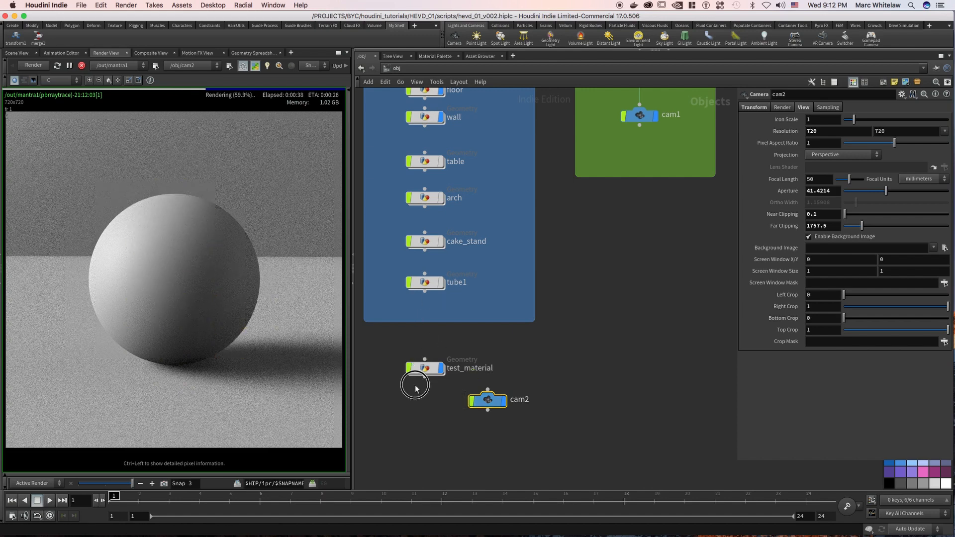
drag(413, 390, 440, 342)
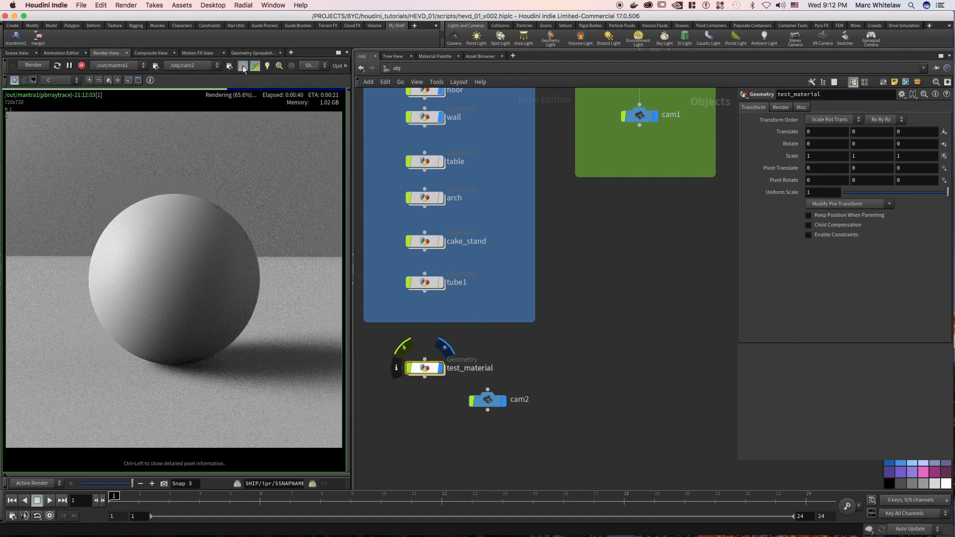
drag(444, 338, 401, 398)
key(Return)
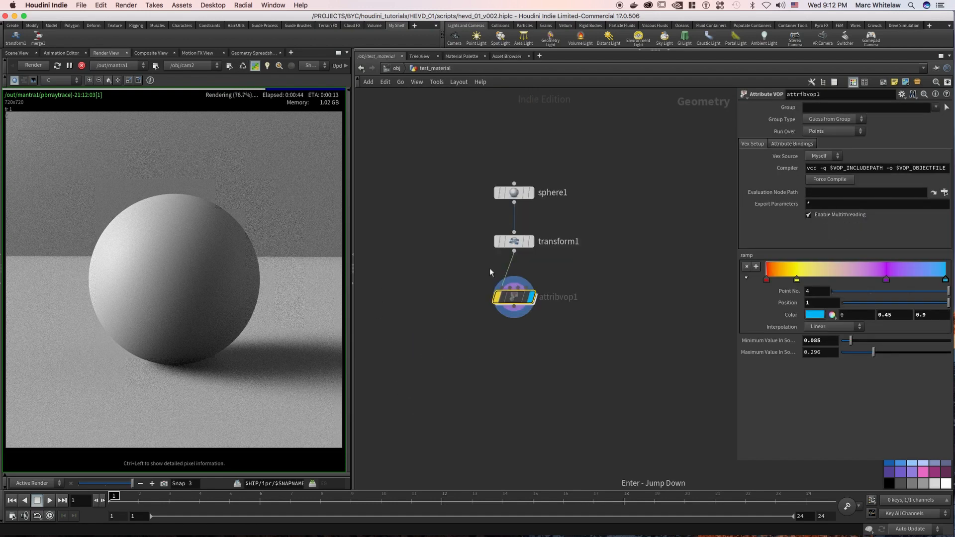
drag(577, 276, 472, 316)
key(Return)
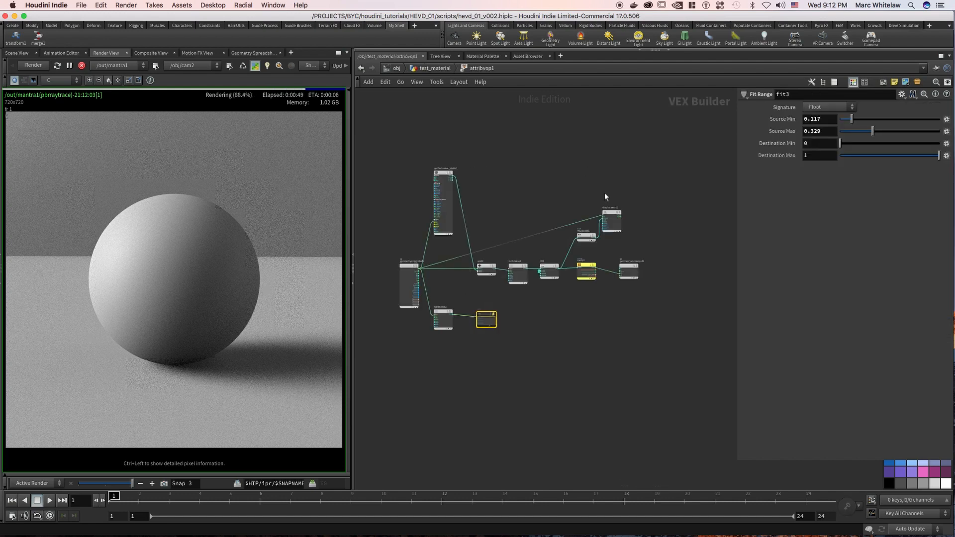
Copy the unified noise node together with the chain of nodes leading to the geometry output.
drag(612, 215, 595, 199)
drag(439, 175, 501, 261)
drag(469, 294, 595, 258)
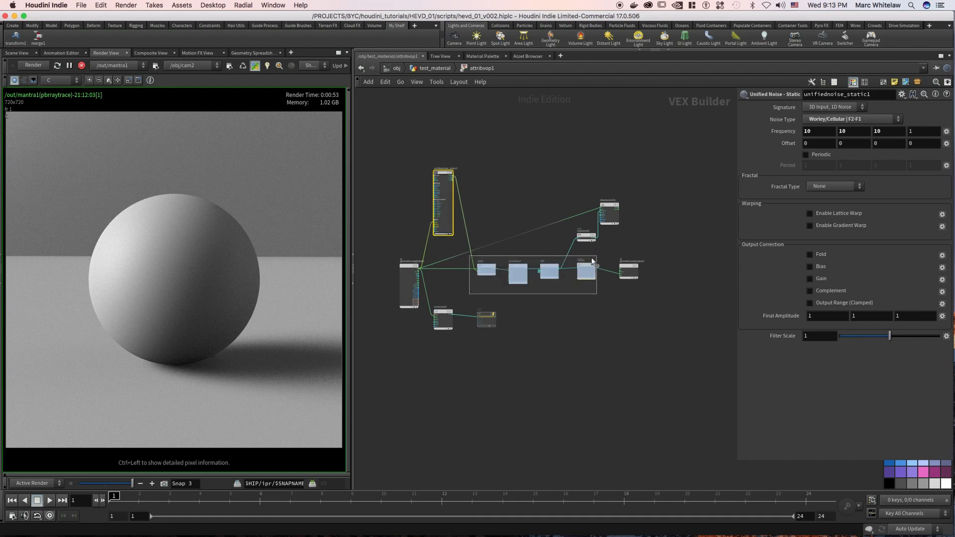
key(super+c)
Switch to the mat network and paste the copied noise nodes there.
click(427, 68)
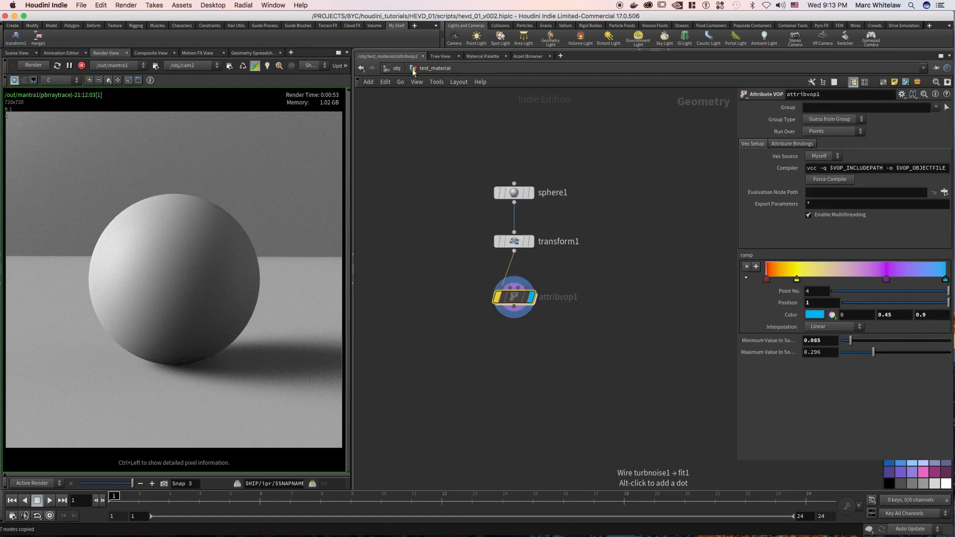
click(396, 69)
click(412, 70)
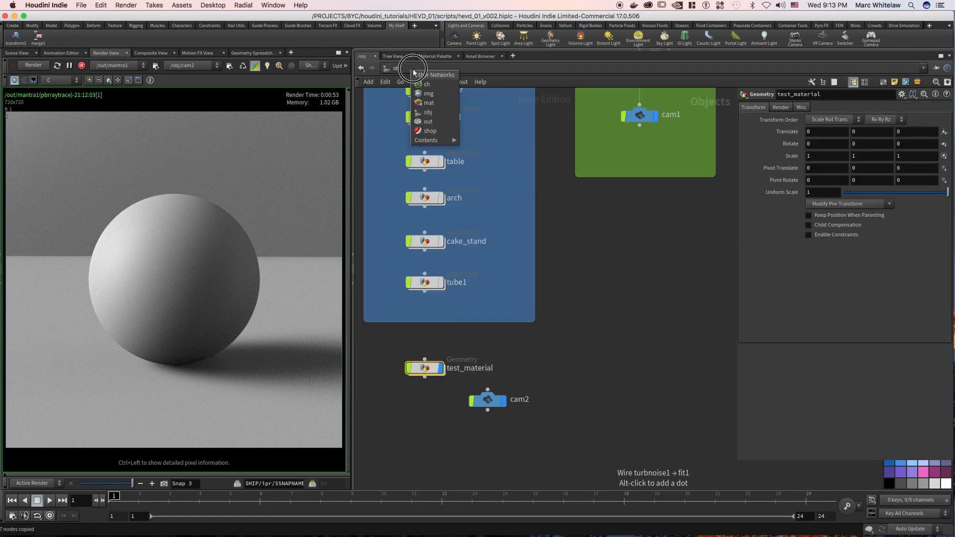
click(426, 106)
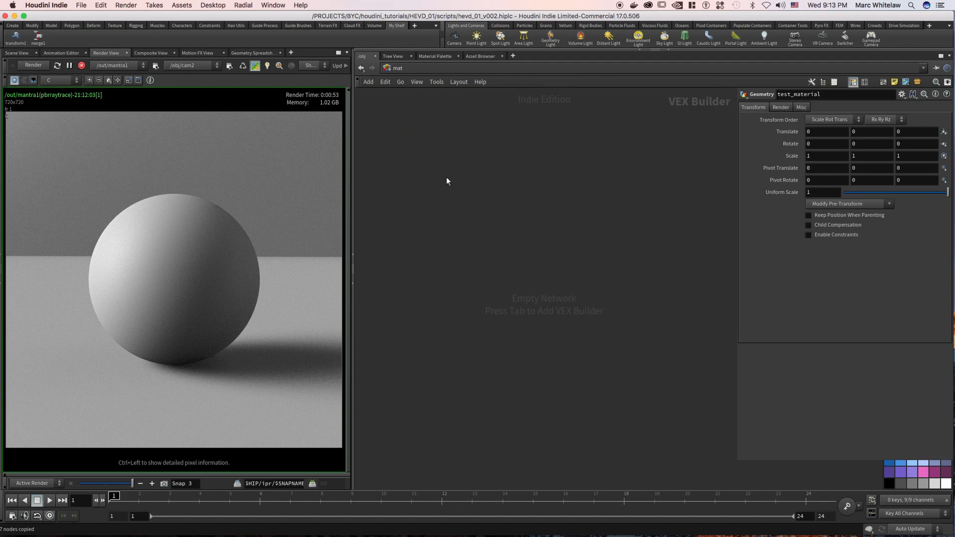
click(462, 223)
key(ctrl+v)
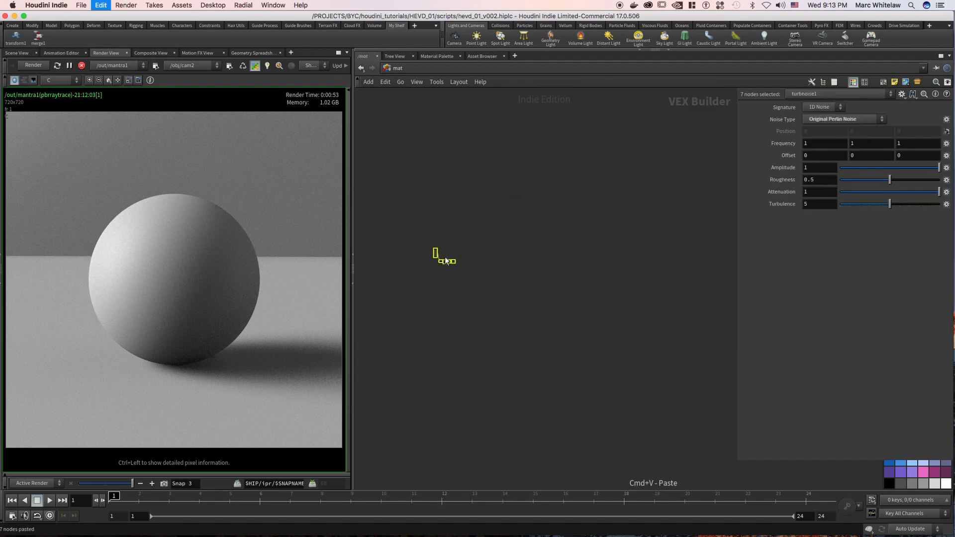
click(494, 216)
scroll(452, 239, up, 1)
middle_drag(452, 239, 515, 161)
right_drag(511, 216, 543, 192)
Select only the pasted unifiednoise_static1 node and nudge it slightly away from the rest of the chain.
drag(408, 237, 391, 280)
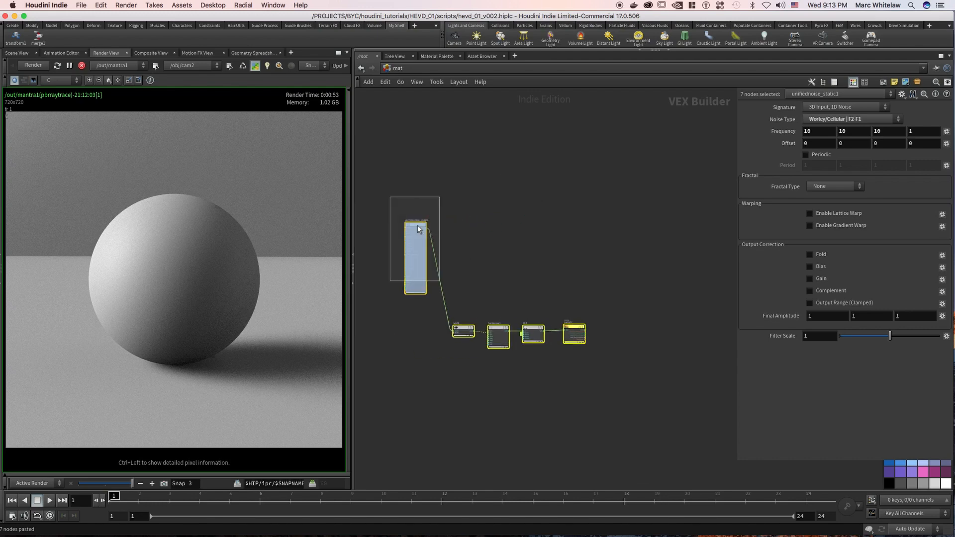
drag(417, 224, 411, 229)
middle_drag(509, 207, 466, 219)
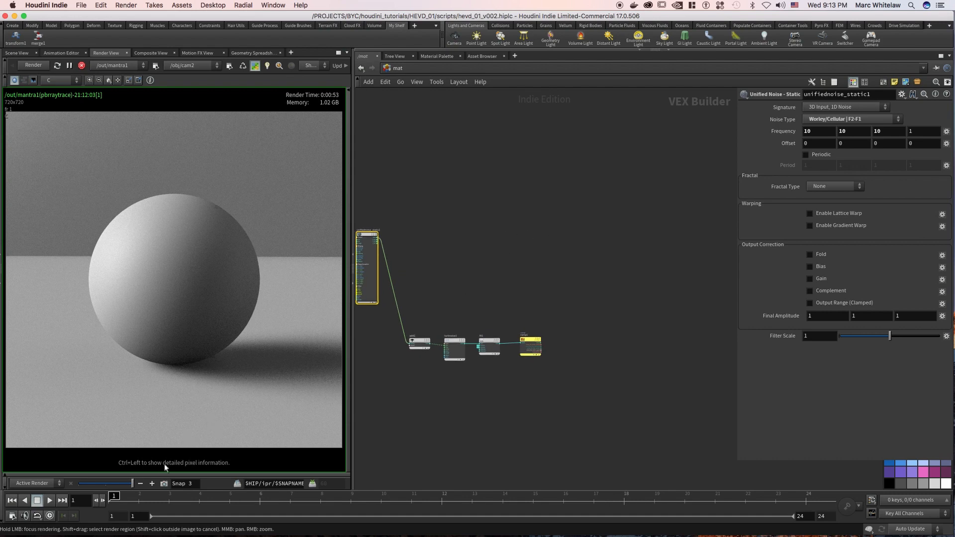
Store a snapshot of the finished sphere render.
click(164, 484)
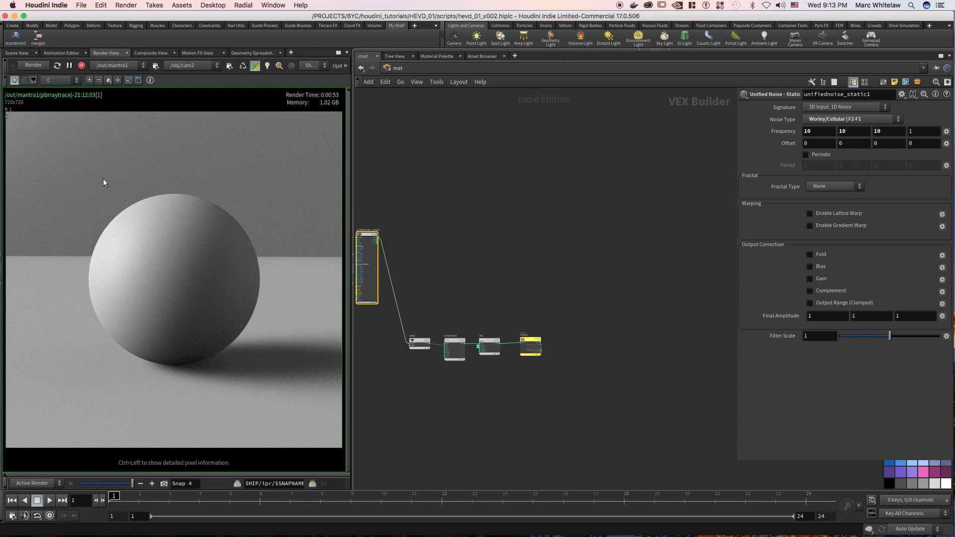
Limit rendering to a rectangular region around the sphere.
drag(80, 175, 269, 388)
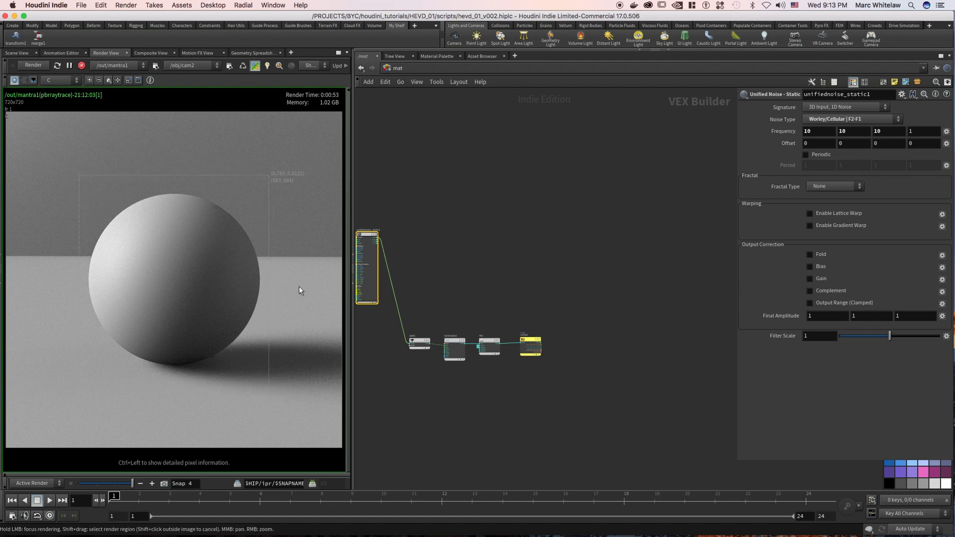
Add a Principled Shader node to the mat network, in the empty space beyond the ramp node.
scroll(497, 259, right, 5)
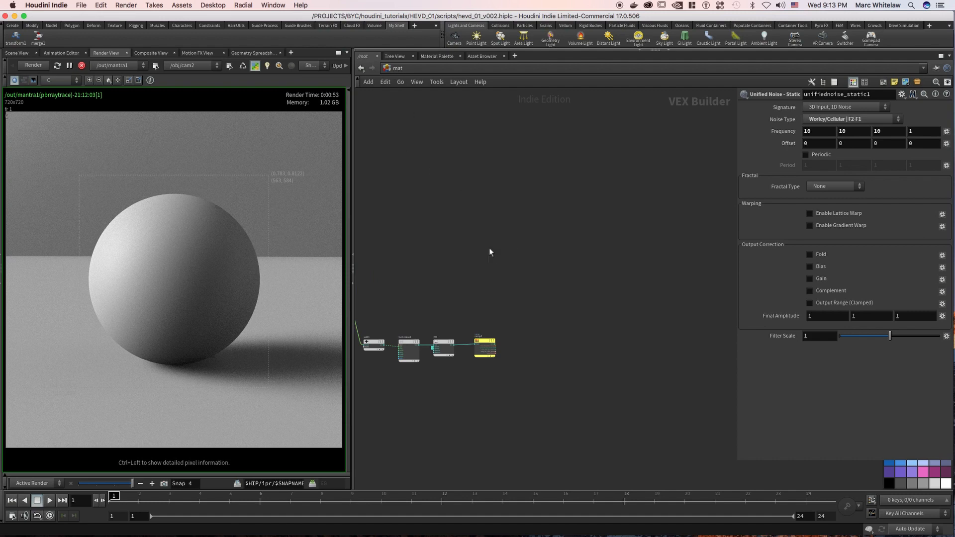
key(Tab)
text(p)
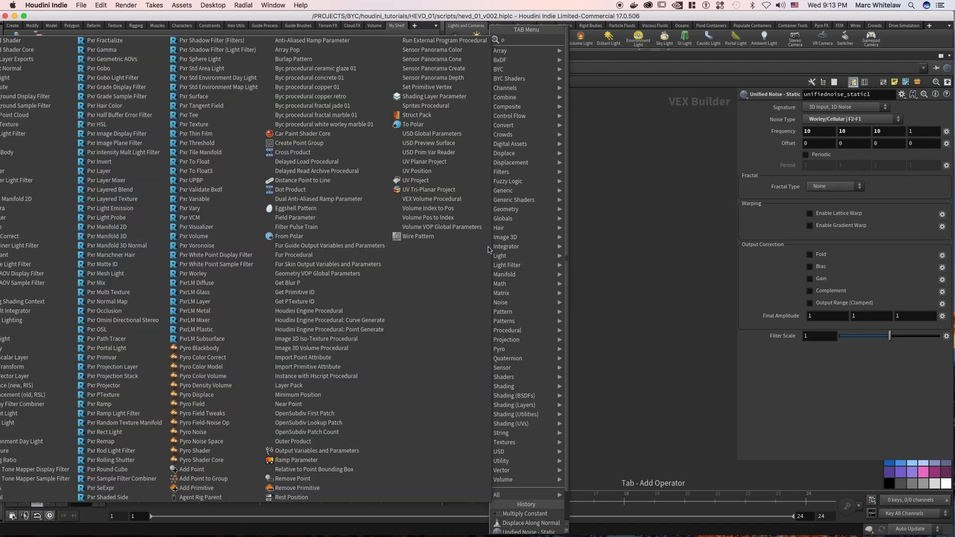
text(rn)
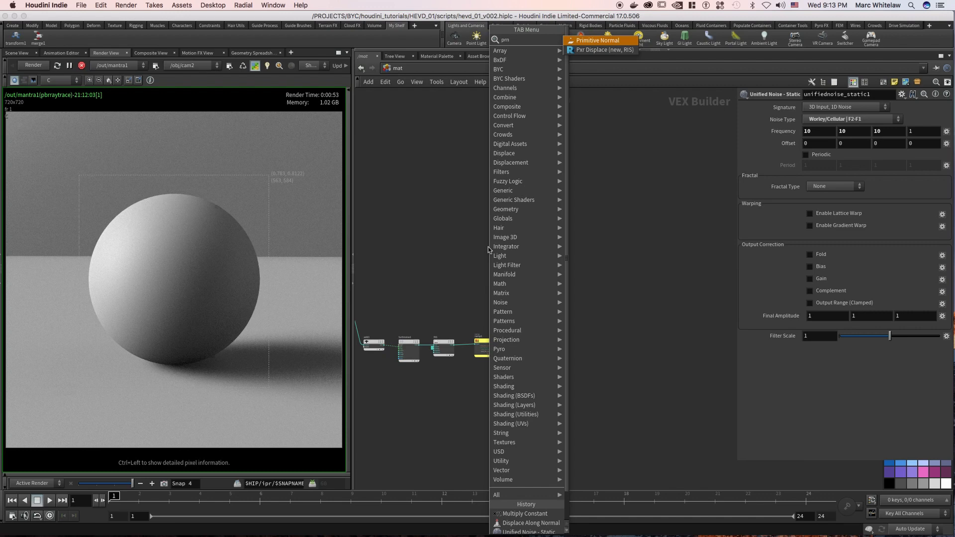
key(BackSpace)
text(inc)
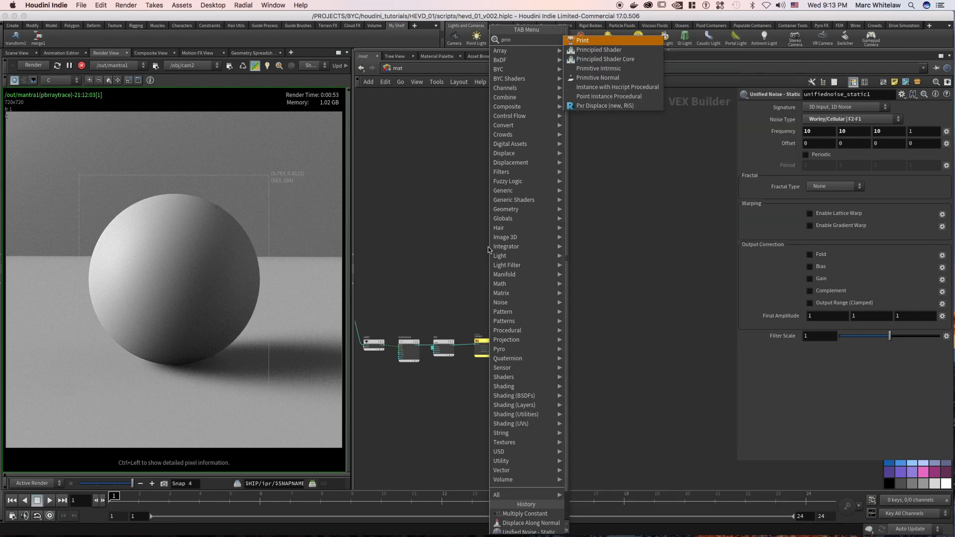
key(Return)
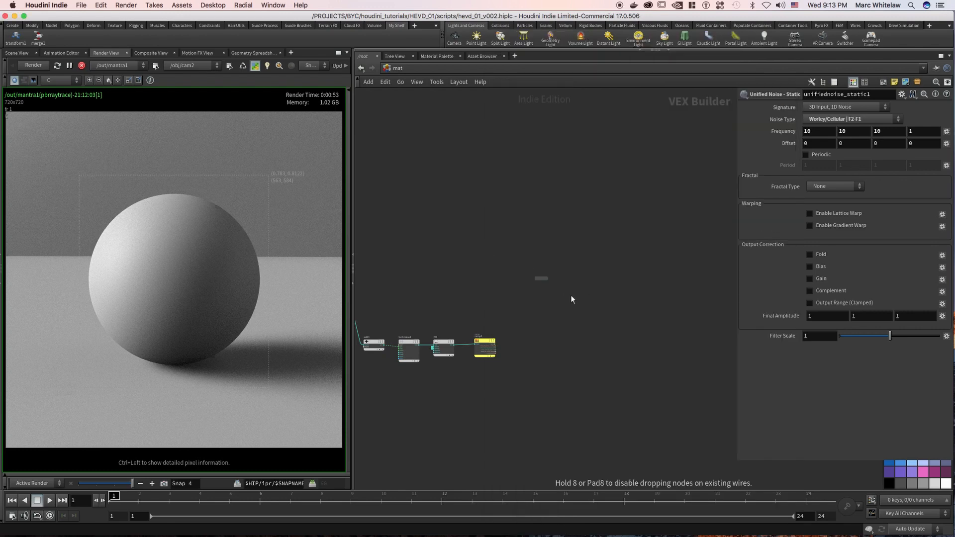
click(546, 304)
scroll(524, 258, up, 4)
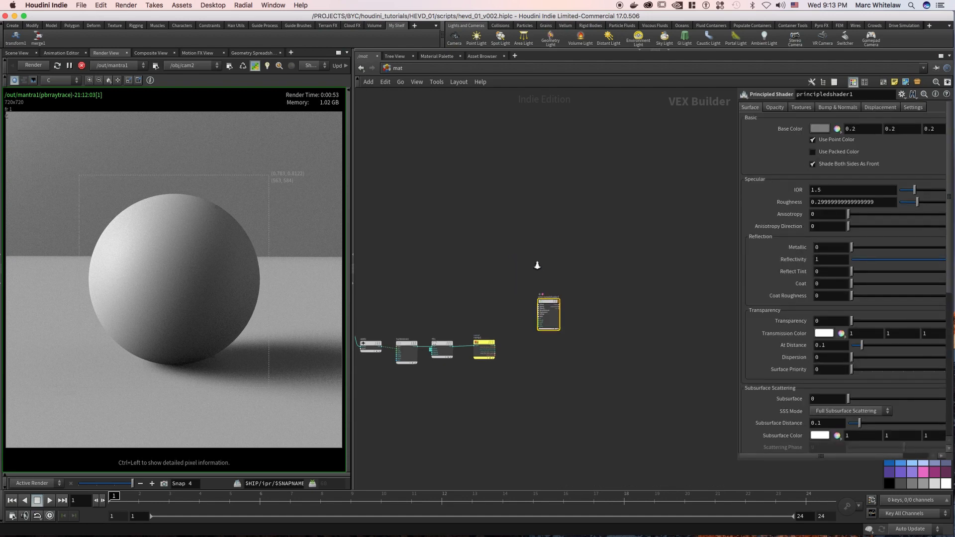
middle_drag(524, 241, 498, 187)
drag(594, 246, 518, 343)
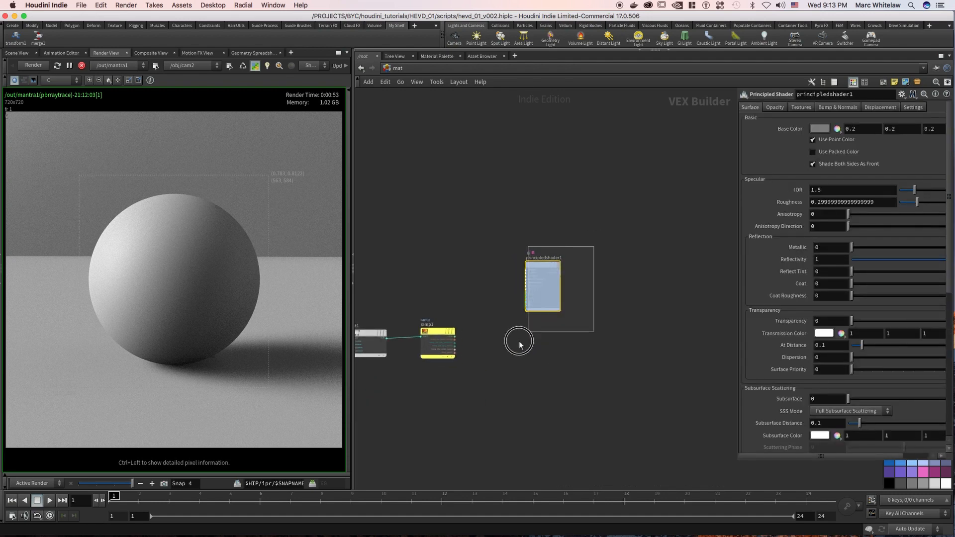
drag(544, 265, 532, 319)
drag(572, 282, 490, 389)
middle_drag(513, 267, 502, 235)
Add a Skin Shader Core node above the principled shader and delete it again.
click(521, 214)
key(Tab)
text(skin)
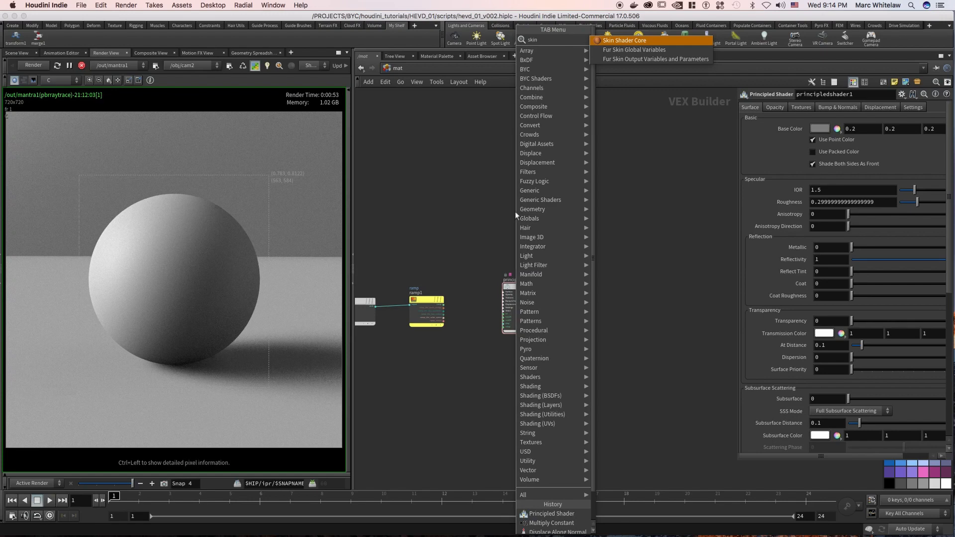
key(Return)
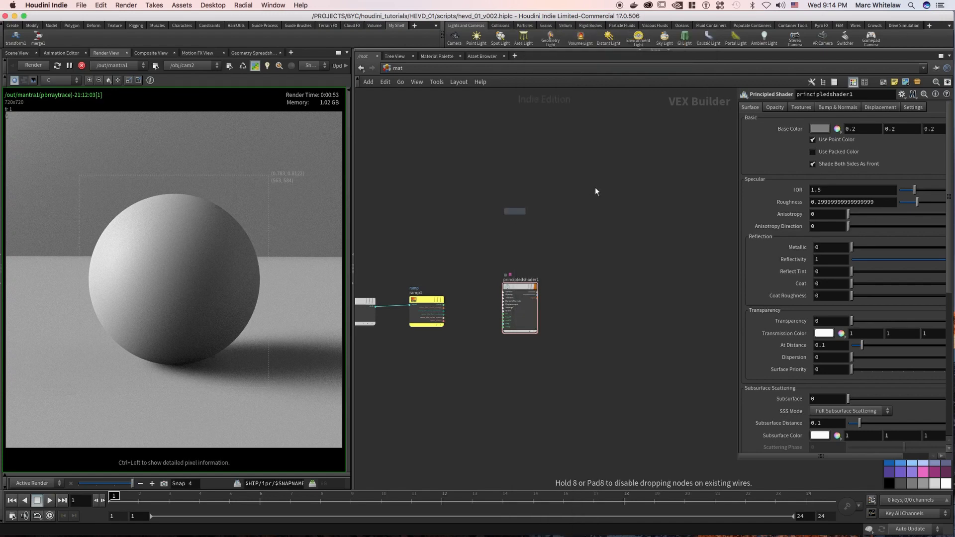
click(554, 192)
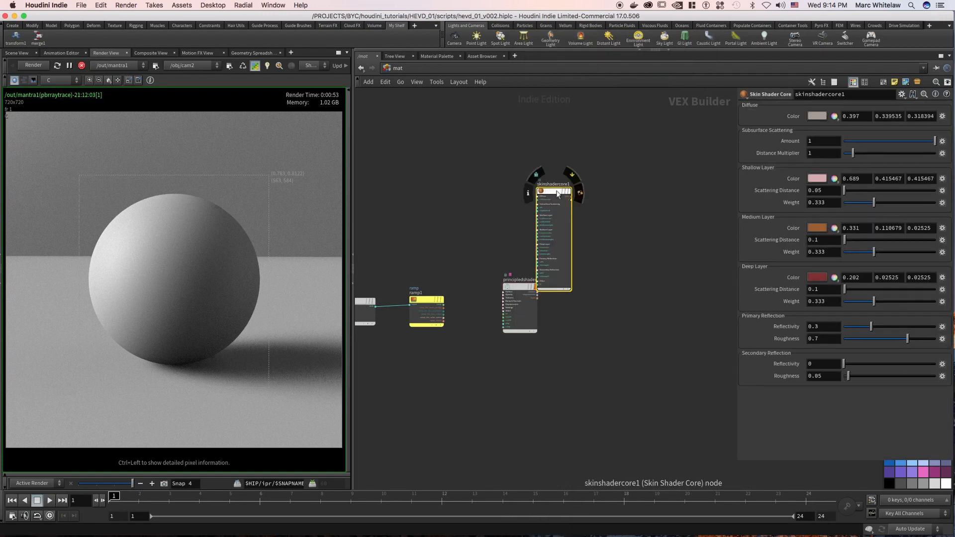
mouse_move(558, 194)
mouse_down()
mouse_move(581, 172)
mouse_move(551, 200)
mouse_up()
key(Delete)
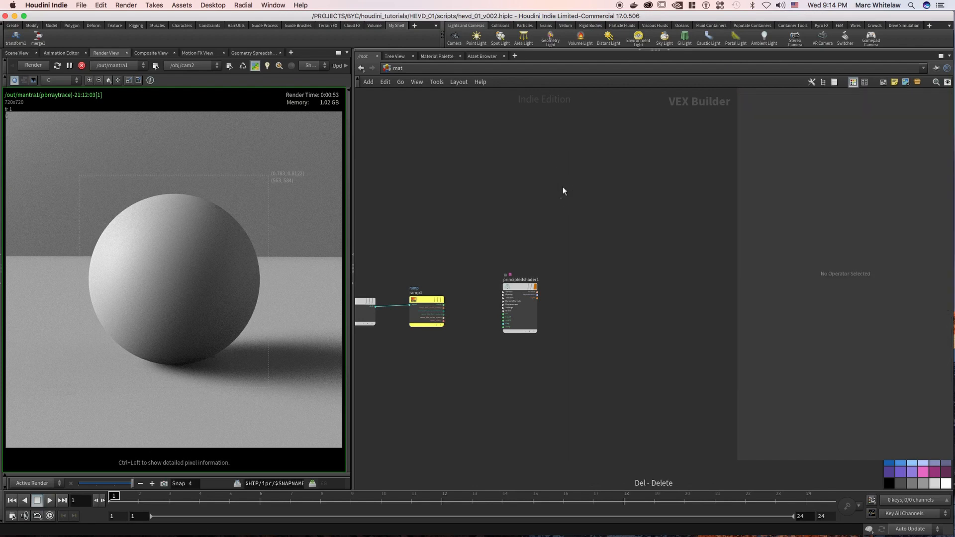
Add a Classic Shader node near the principled shader and delete it again.
key(Tab)
text(clas)
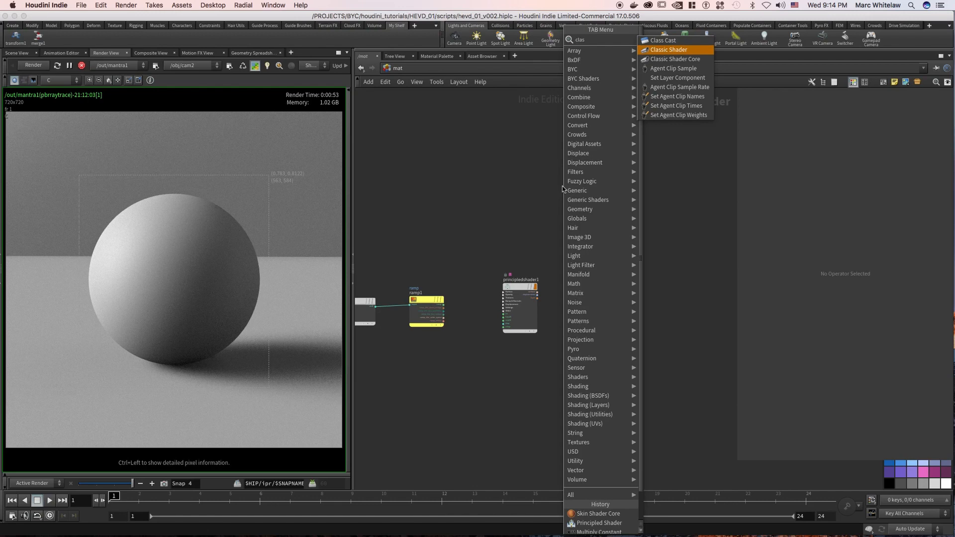
key(Return)
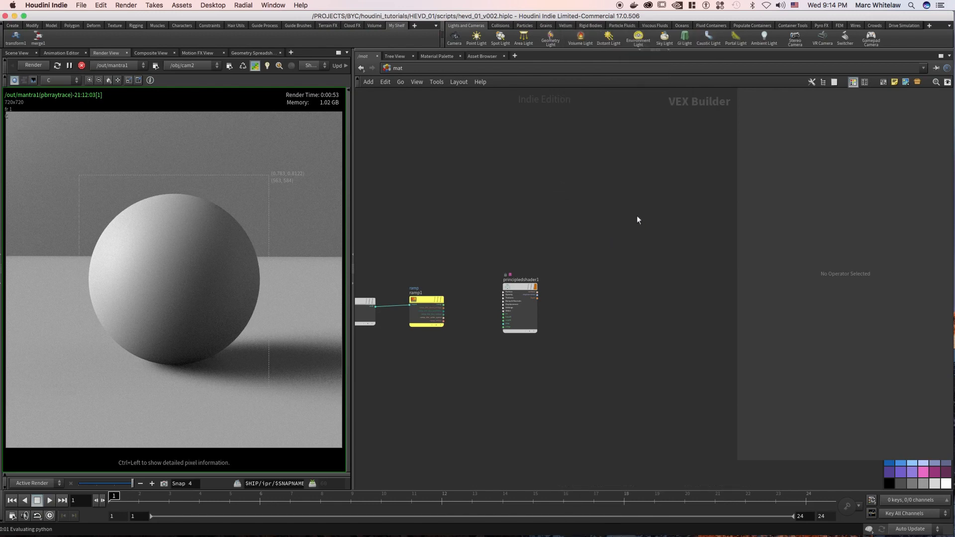
click(619, 243)
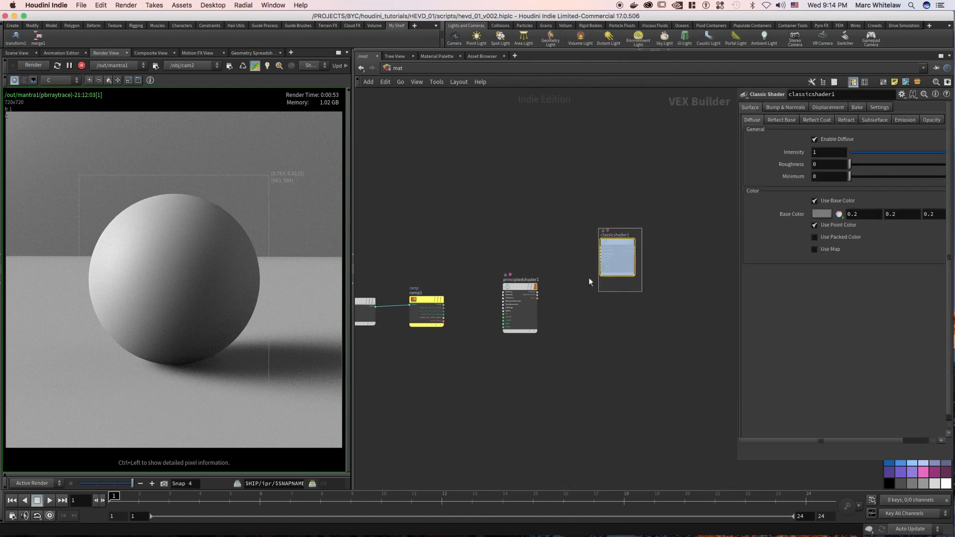
middle_drag(610, 197, 603, 197)
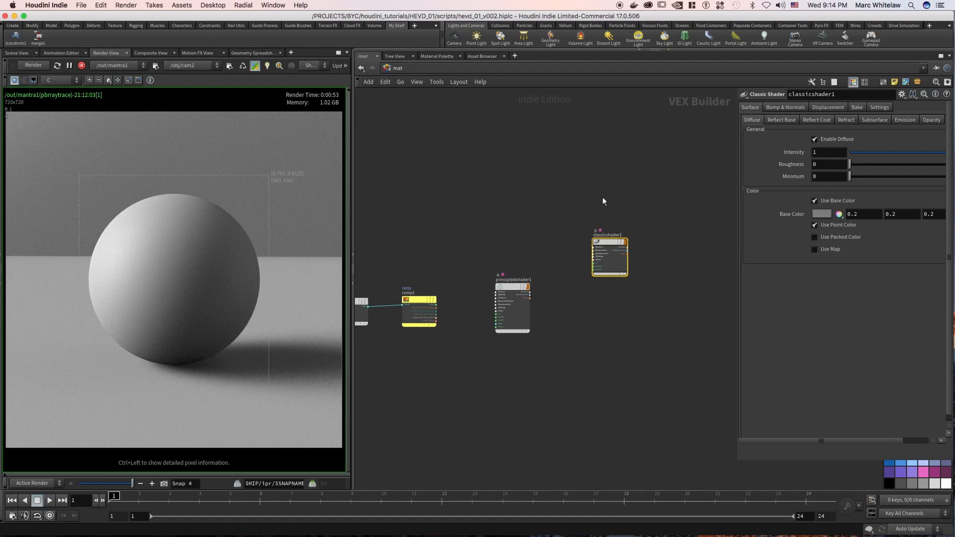
drag(626, 292, 616, 288)
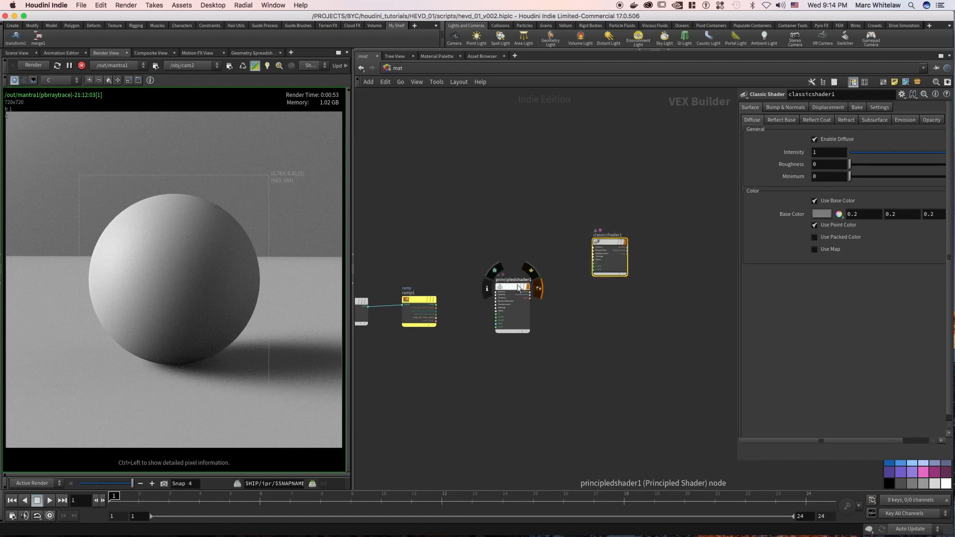
key(Delete)
Assign the principled shader to the sphere in the render view and turn on automatic render updates.
middle_drag(499, 246, 555, 219)
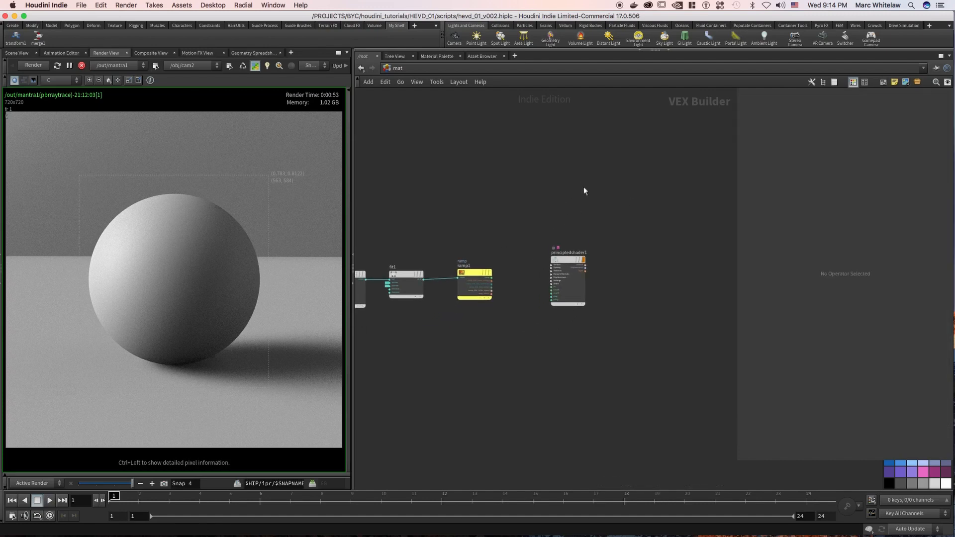
drag(605, 230, 539, 318)
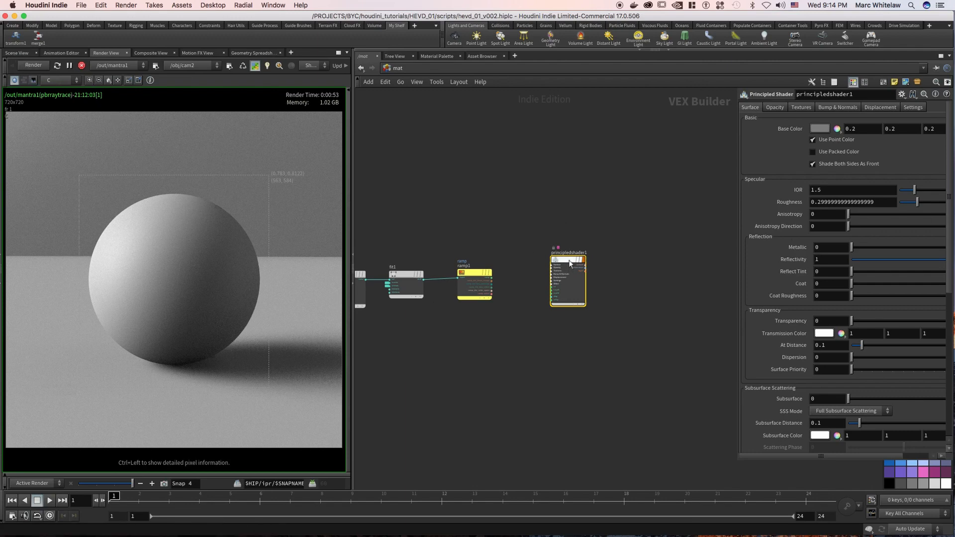
drag(568, 261, 174, 278)
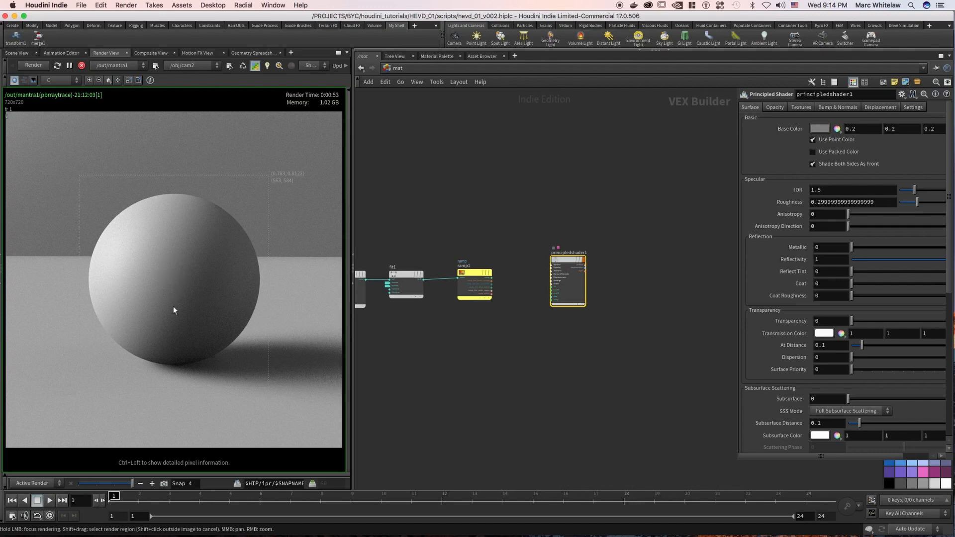
click(242, 66)
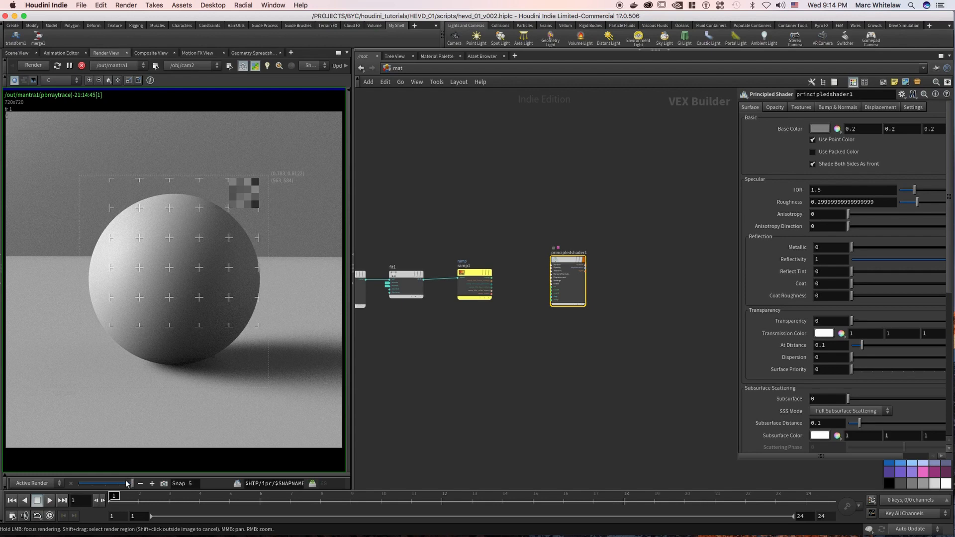
mouse_move(131, 484)
mouse_down()
mouse_move(111, 485)
mouse_move(132, 484)
mouse_up()
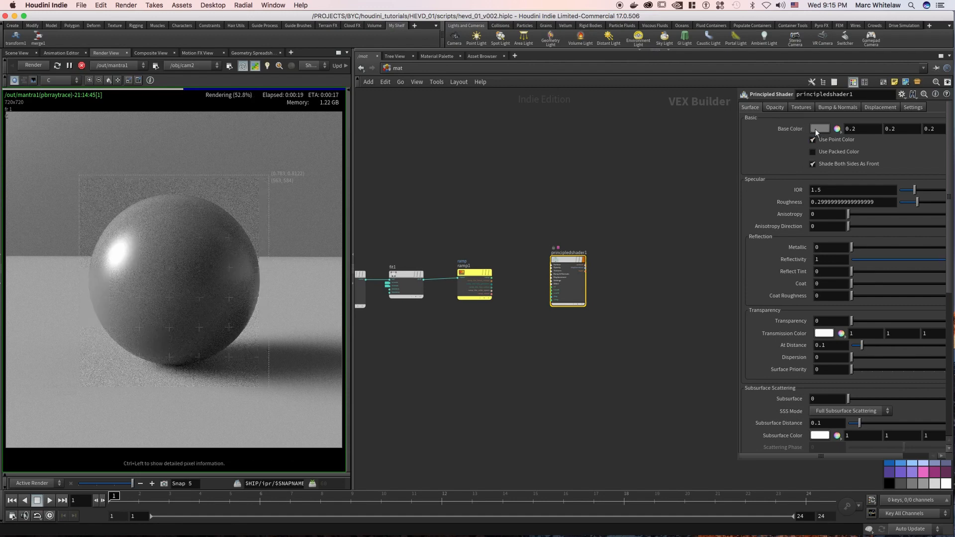
Set the principled shader's base color to red (0.9, 0, 0) and store a snapshot of the render.
click(821, 129)
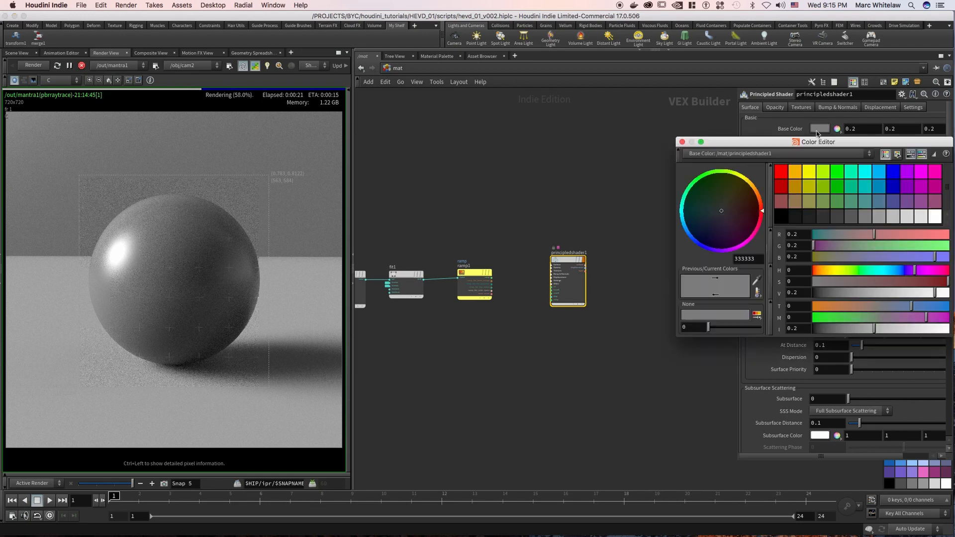
click(778, 187)
click(682, 142)
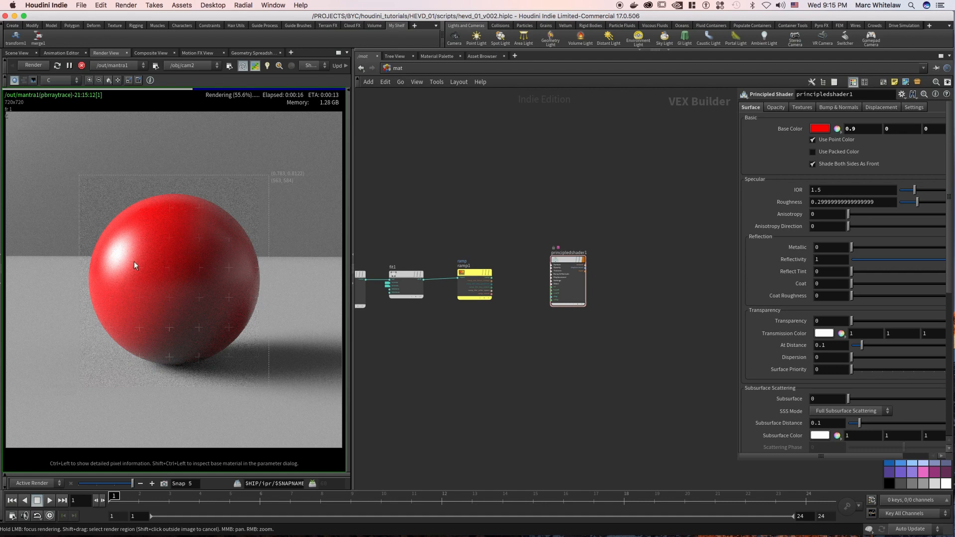
click(164, 484)
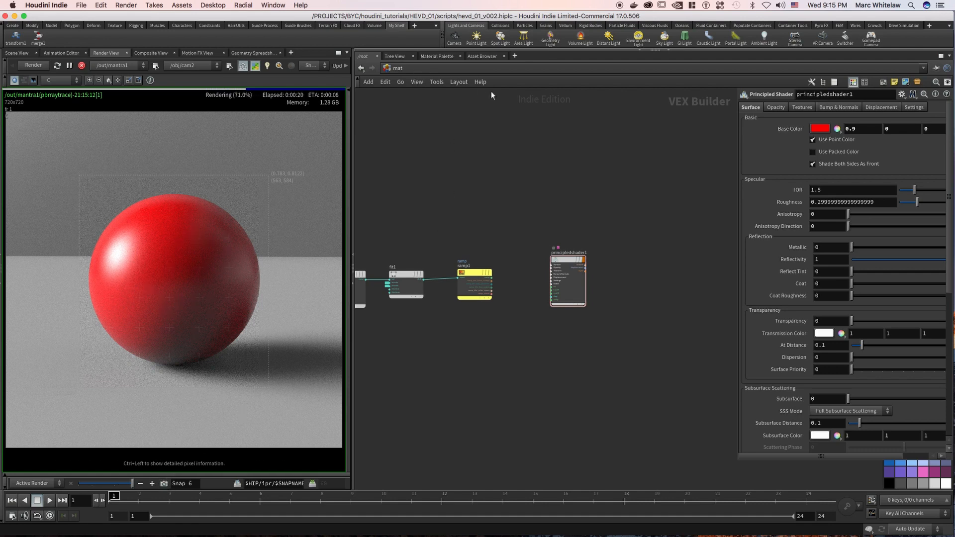
Switch to the obj network, enter the test_material geometry and turn off the bypass on attribvop1.
click(416, 71)
click(432, 112)
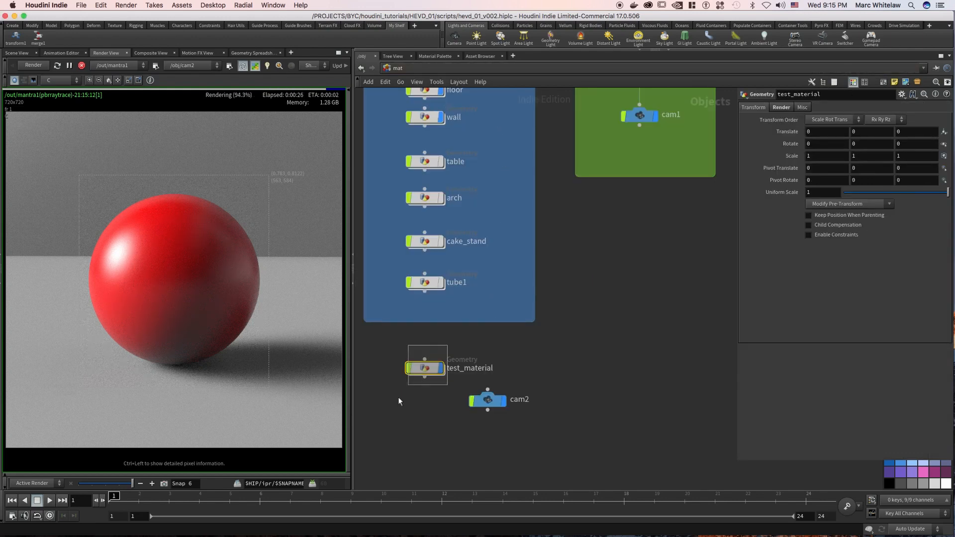
key(Return)
mouse_move(497, 284)
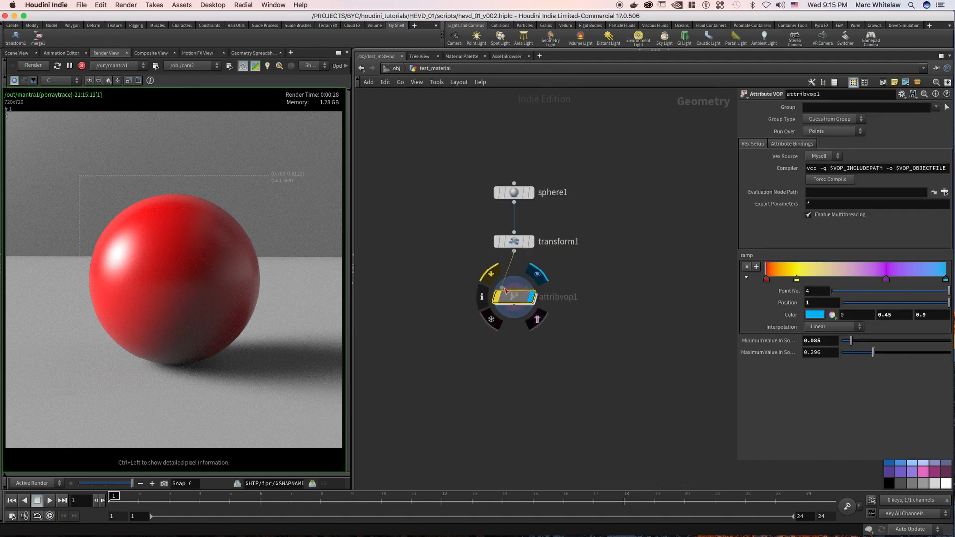
click(492, 276)
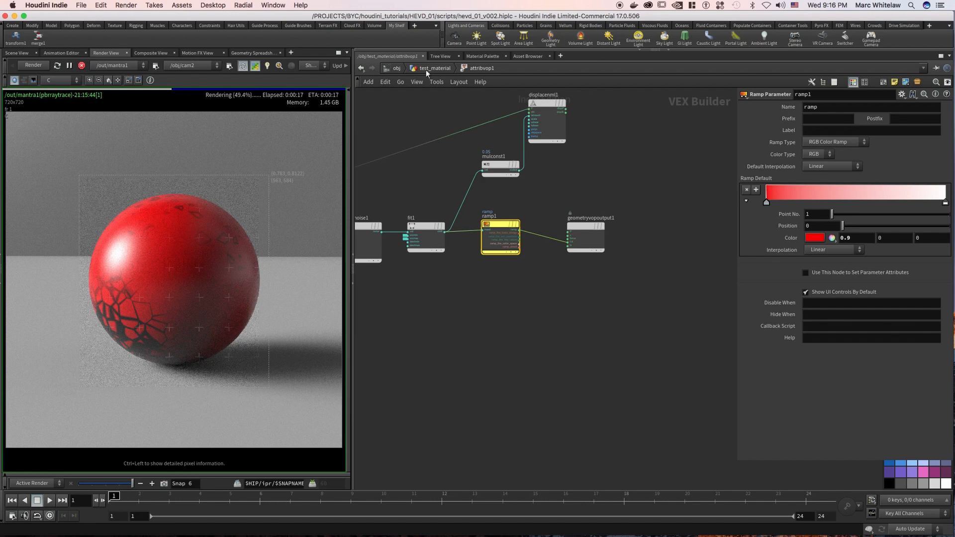
Back in the mat network, set the principled shader's base color to white (1, 1, 1) and turn off Use Point Color.
click(428, 68)
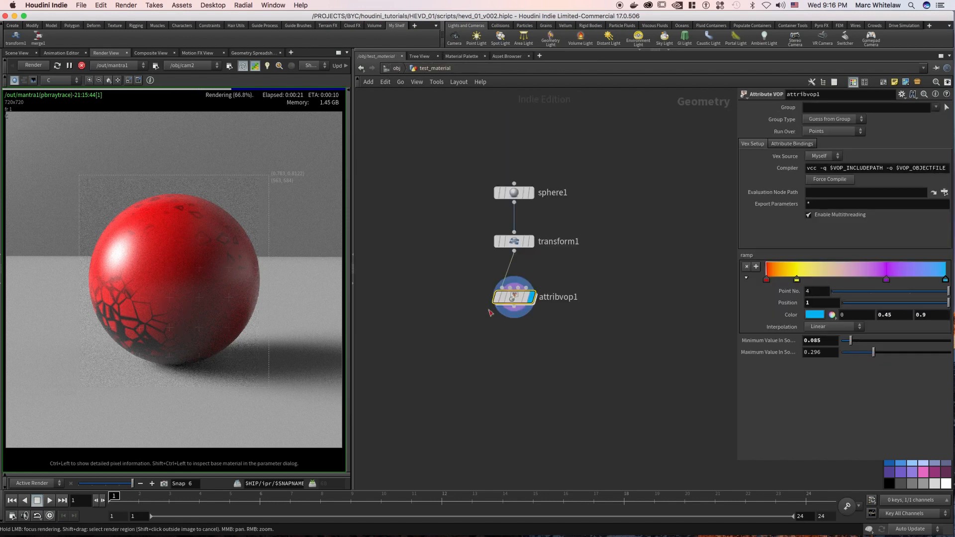
click(402, 69)
click(456, 69)
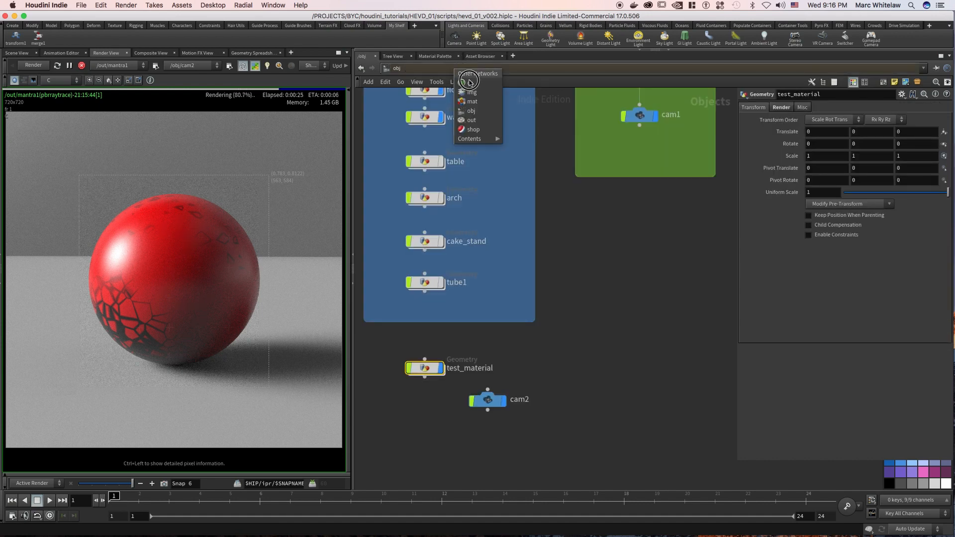
click(469, 102)
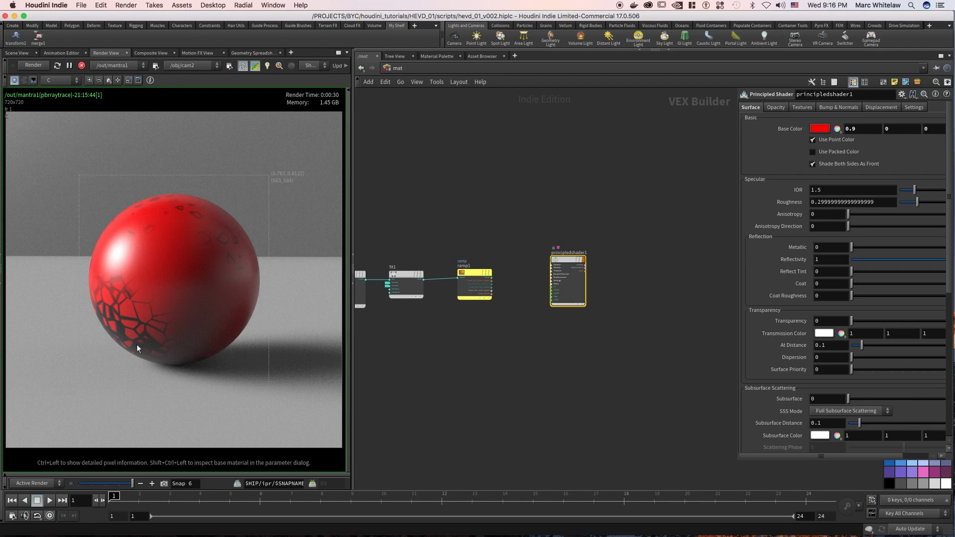
click(816, 129)
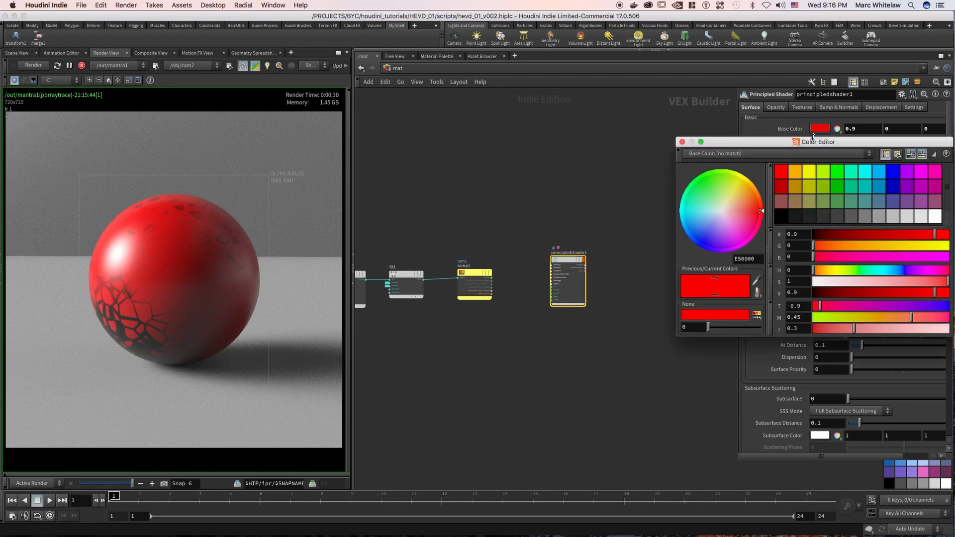
click(935, 217)
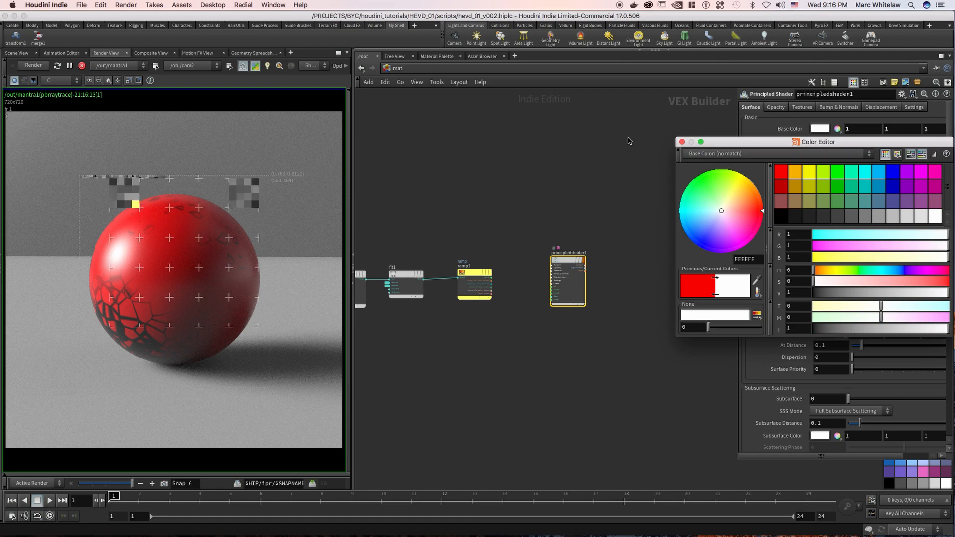
click(683, 143)
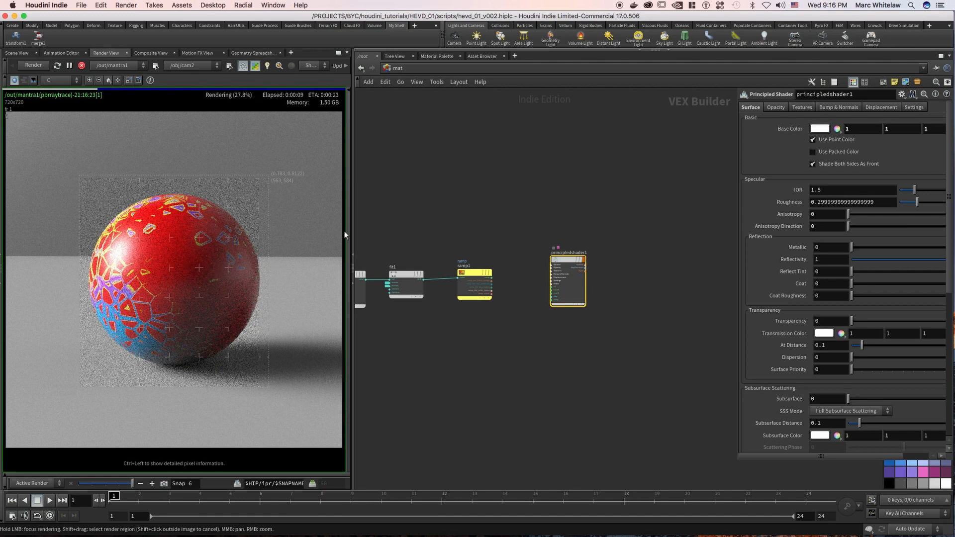
click(829, 141)
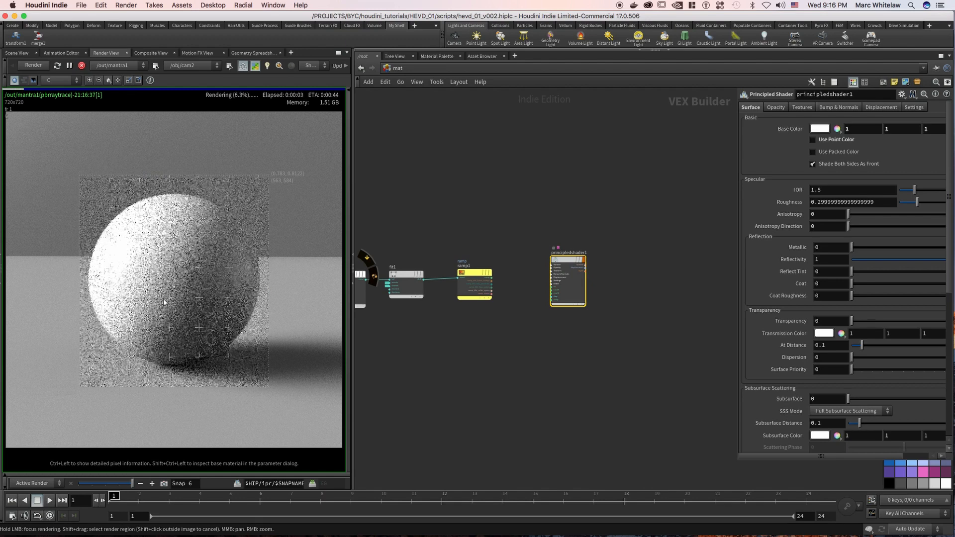
Set the principled shader's base color to green (0, 0.9, 0) and turn on Use Point Color.
click(820, 130)
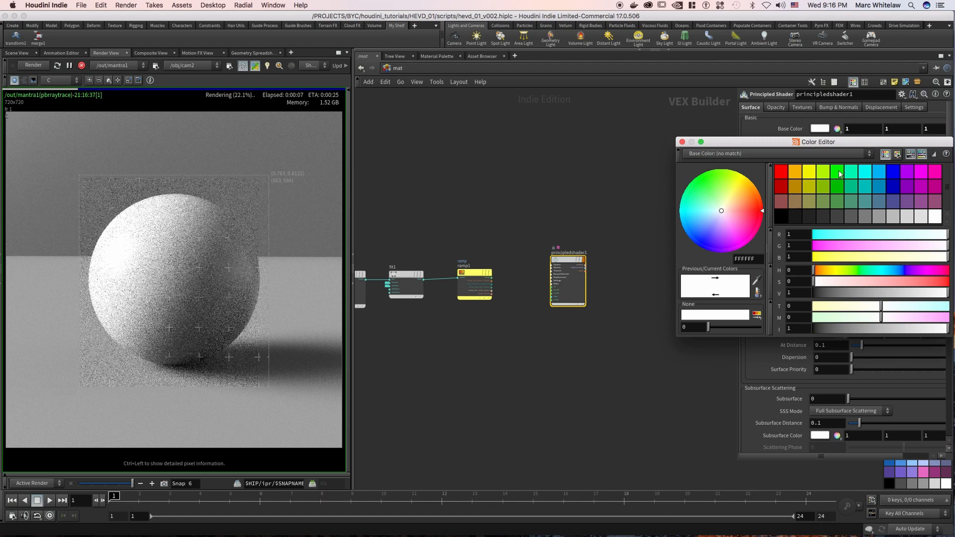
click(702, 176)
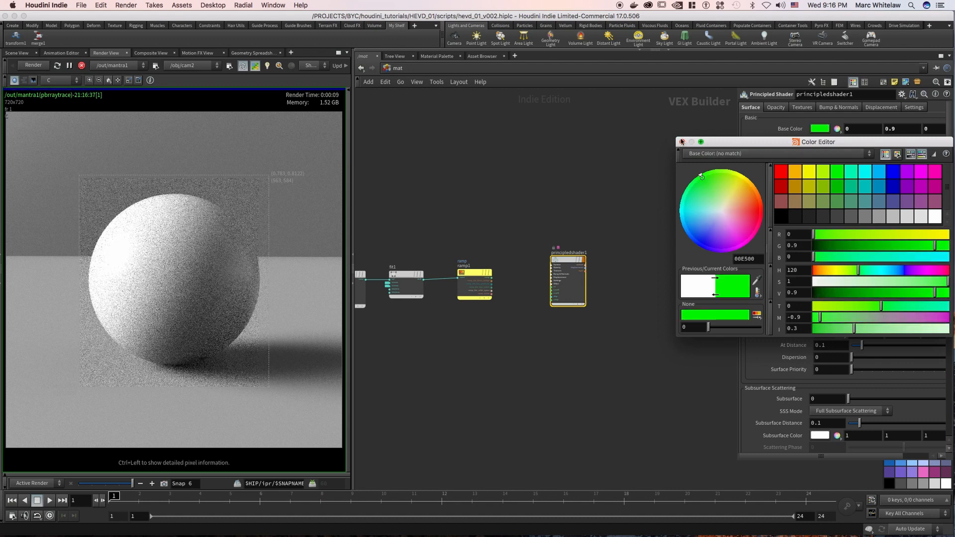
click(683, 142)
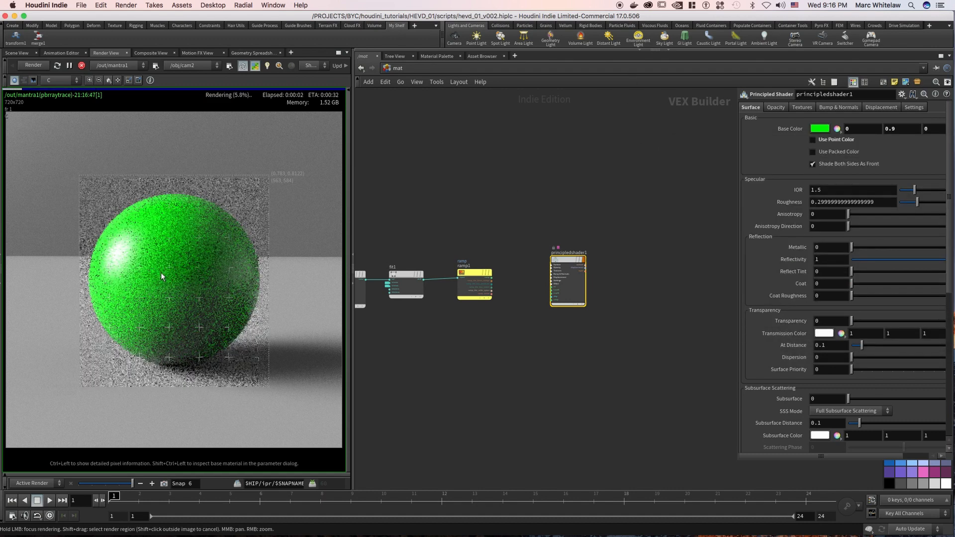
click(814, 140)
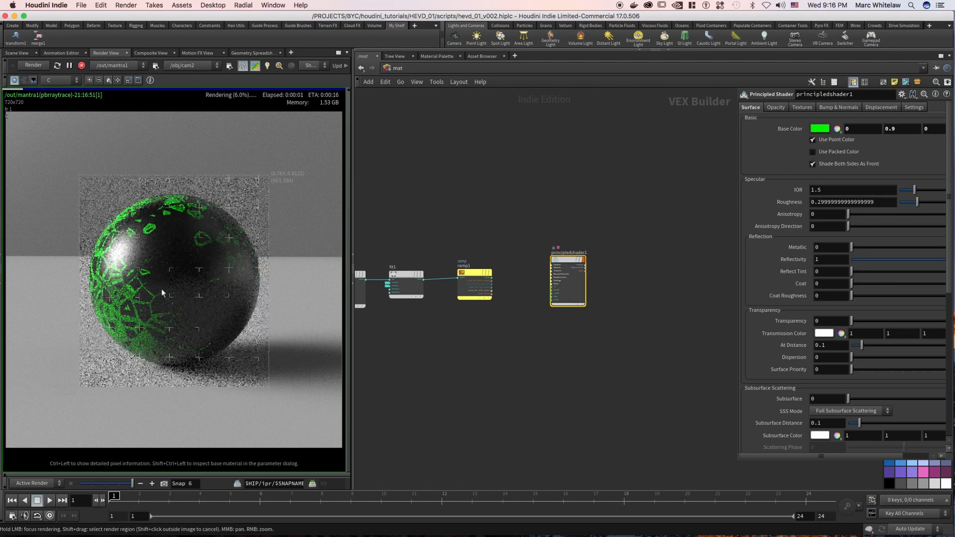
Return the shader's base color to white (1, 1, 1) with point color in use.
click(826, 131)
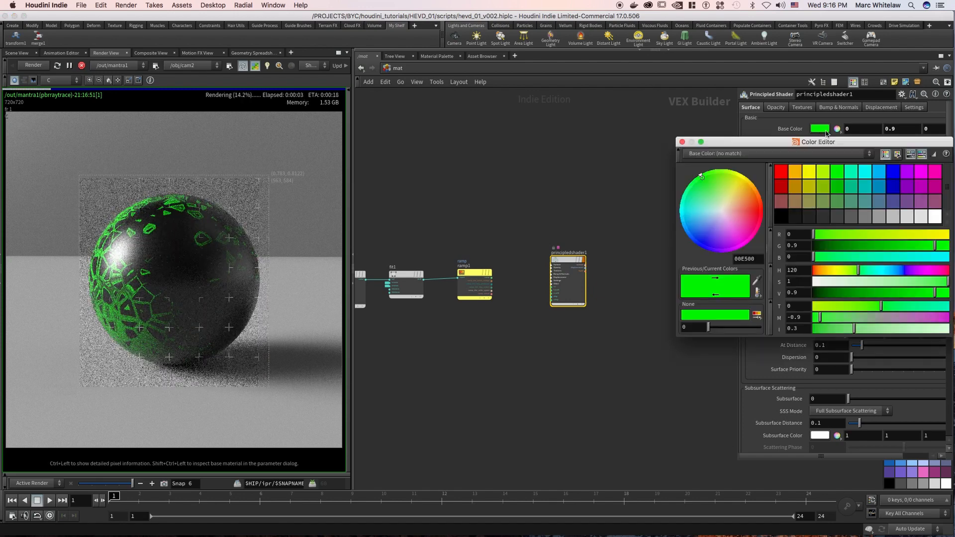
click(934, 218)
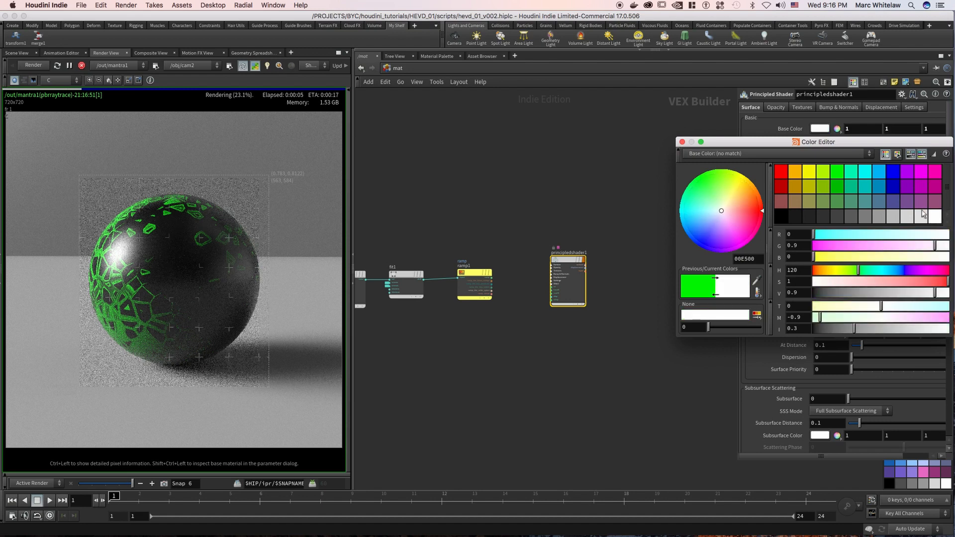
click(682, 142)
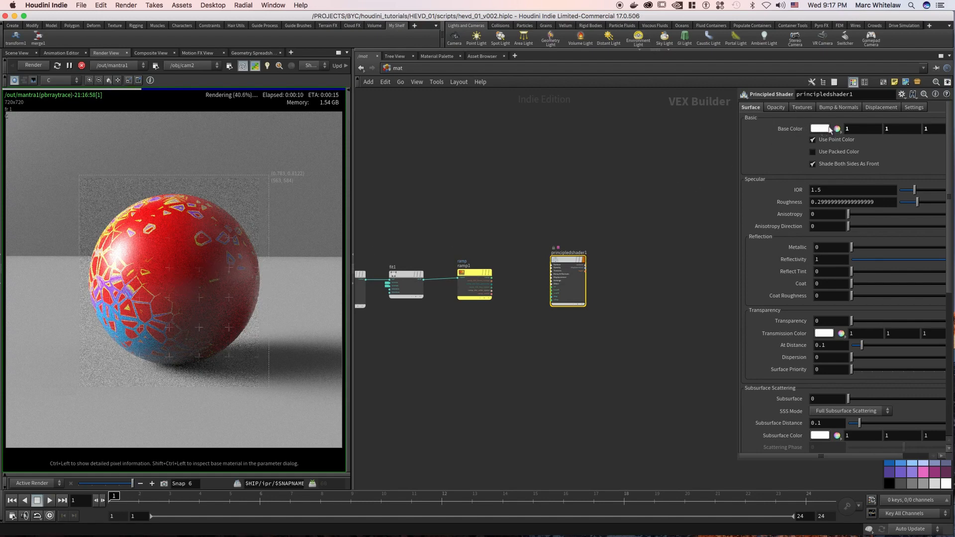
Turn off Use Point Color and set the principled shader's base color to dark grey (0.2, 0.2, 0.2).
drag(826, 191, 801, 189)
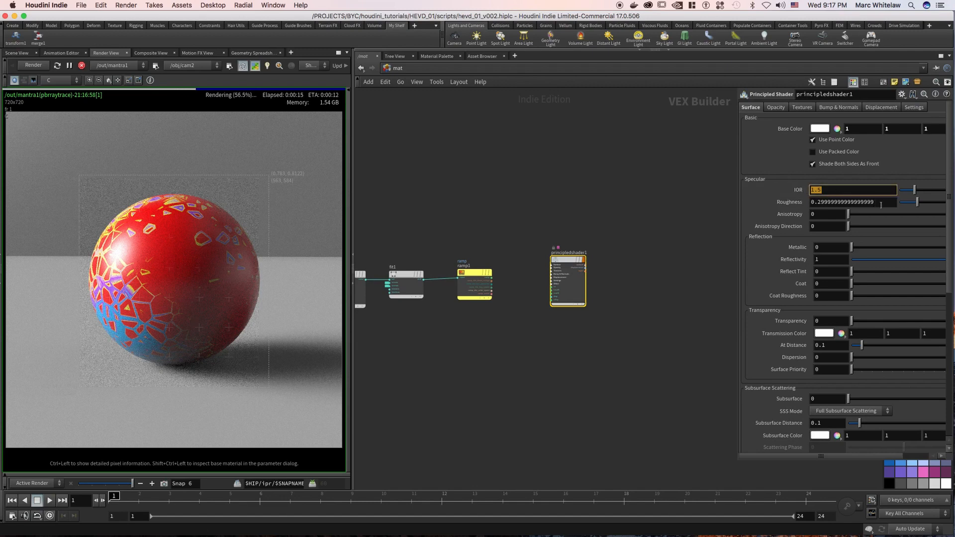
click(815, 139)
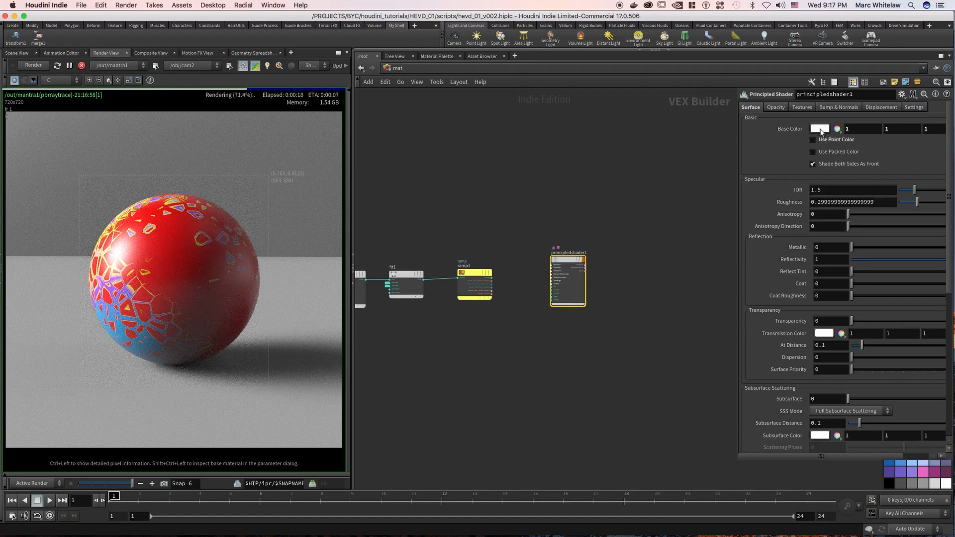
click(820, 129)
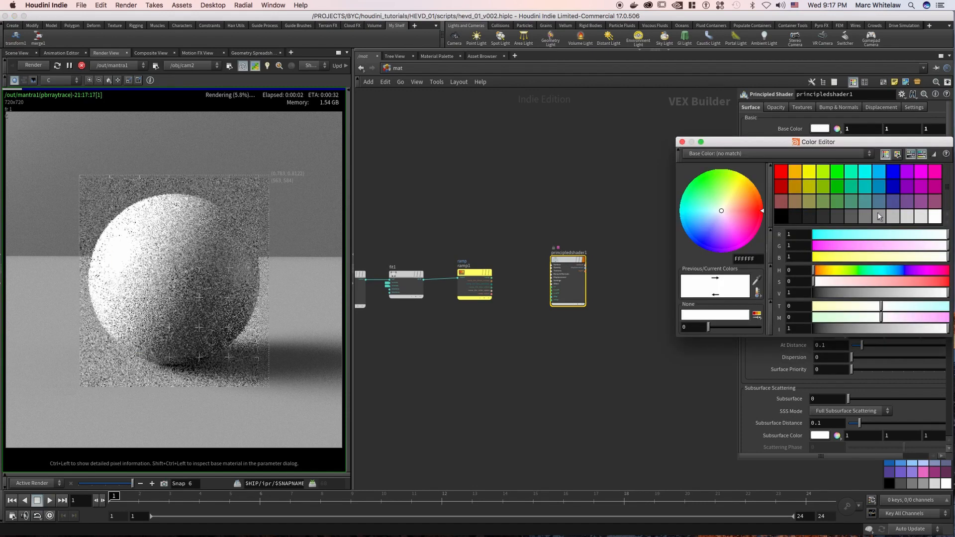
click(865, 216)
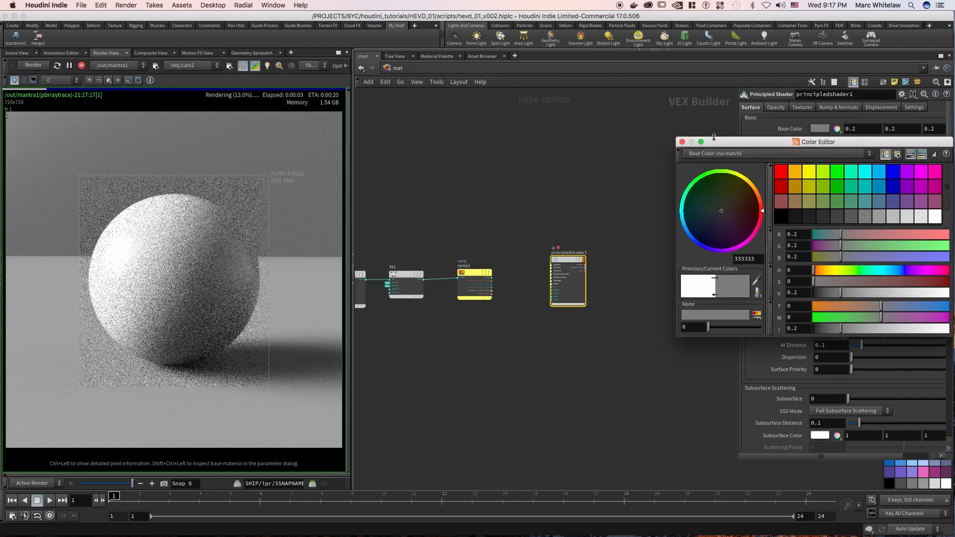
click(683, 142)
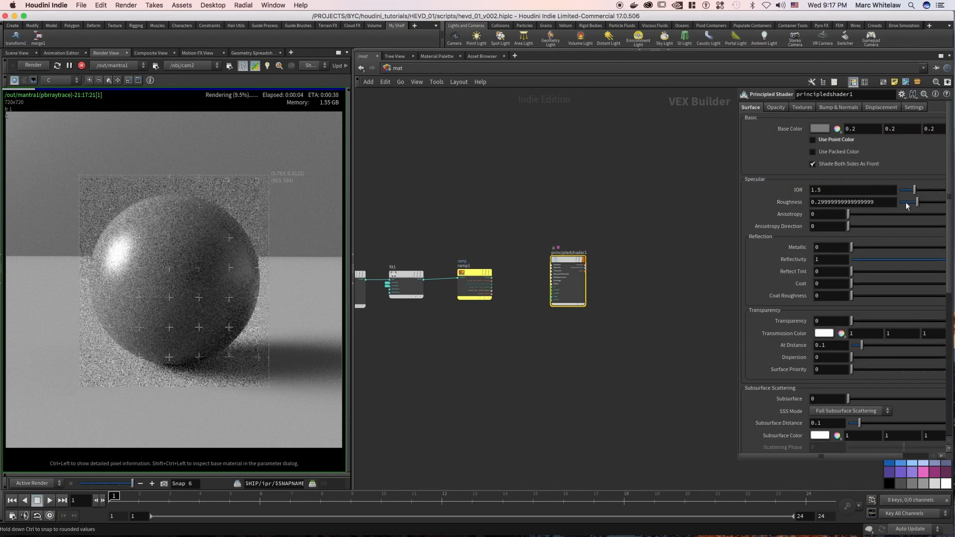
Try the shader's specular roughness at 0.016 and at 1.
drag(903, 202, 900, 202)
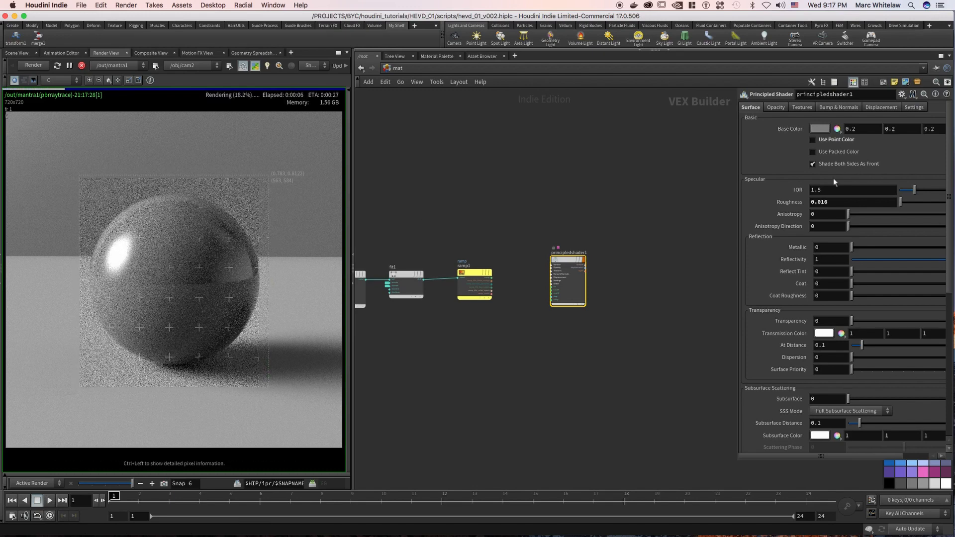
drag(795, 203, 778, 203)
text(1)
key(Return)
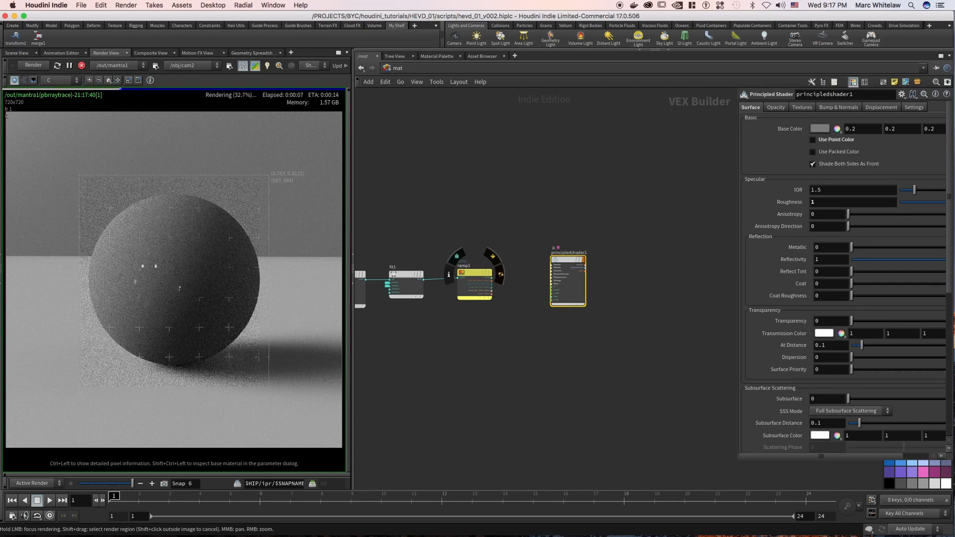
Set the principled shader's roughness to 0.5.
drag(822, 203, 789, 208)
text(.5)
key(Return)
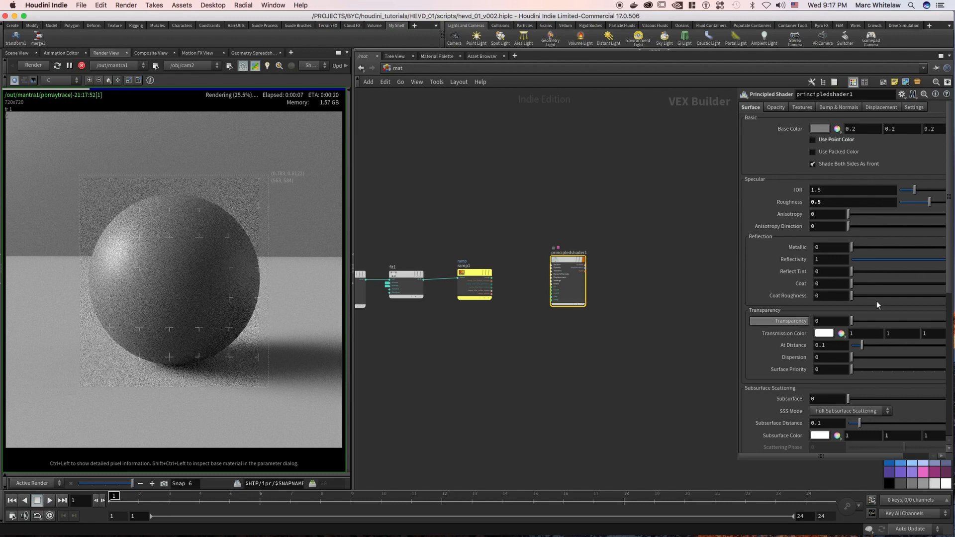
Raise the principled shader's emission color to near white (0.99, 0.99, 0.99).
scroll(936, 279, down, 5)
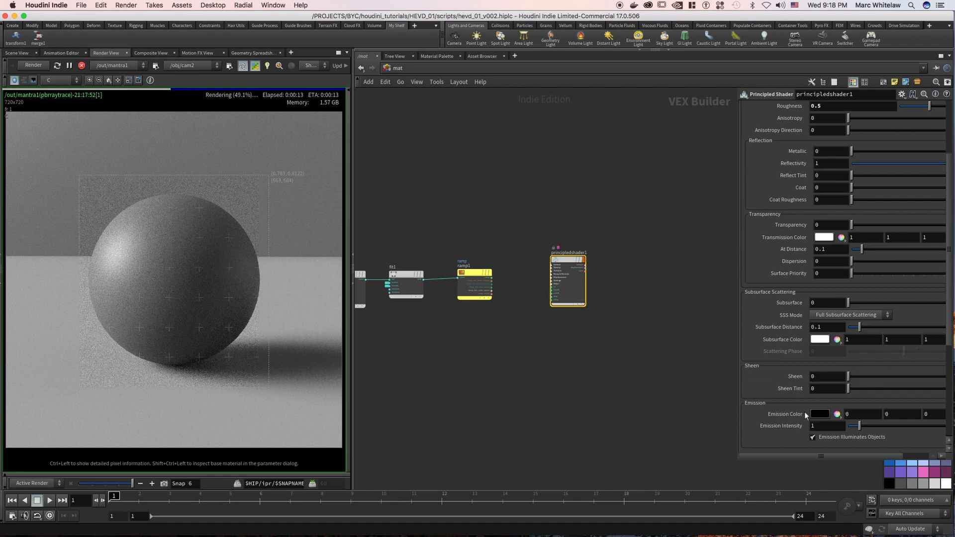
scroll(948, 328, down, 2)
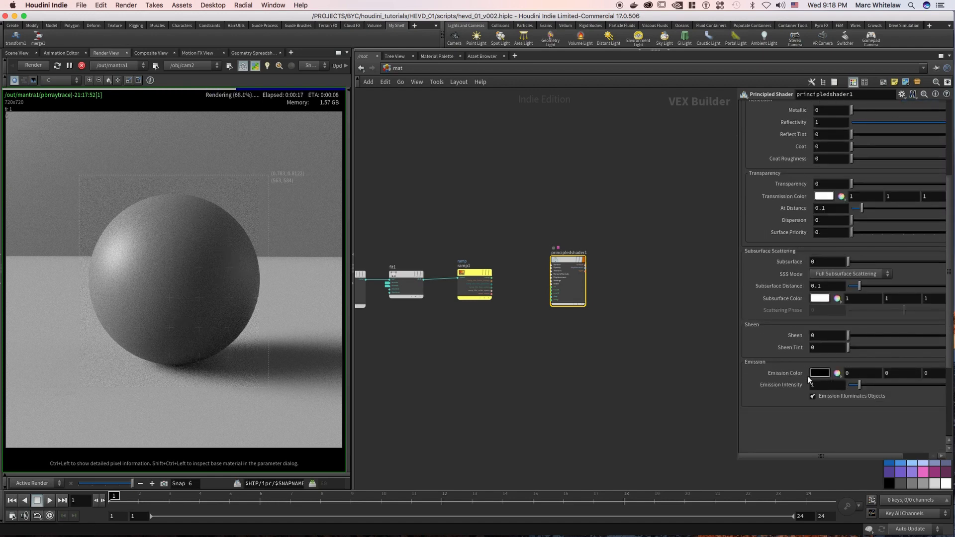
click(809, 374)
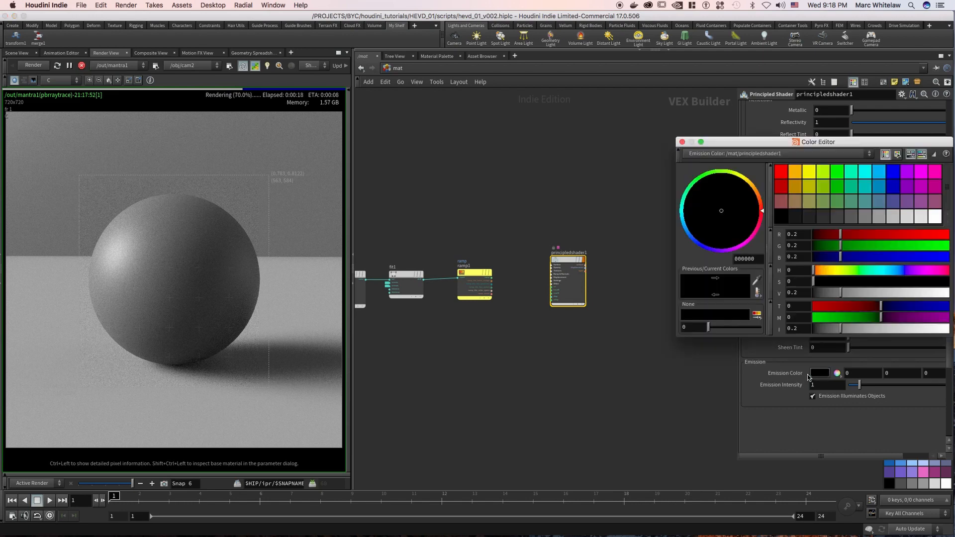
click(947, 294)
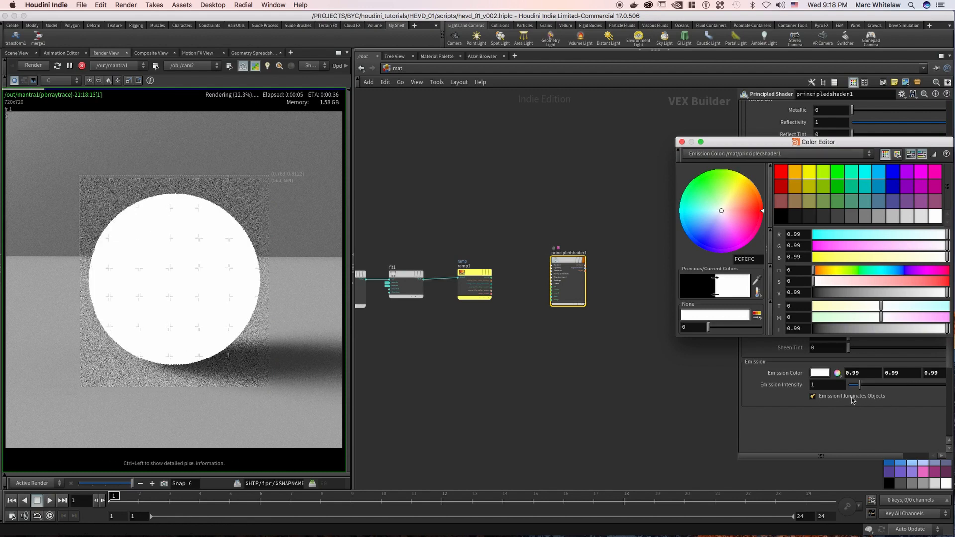
mouse_move(172, 371)
mouse_down()
mouse_move(243, 356)
mouse_move(151, 371)
mouse_move(102, 362)
mouse_up()
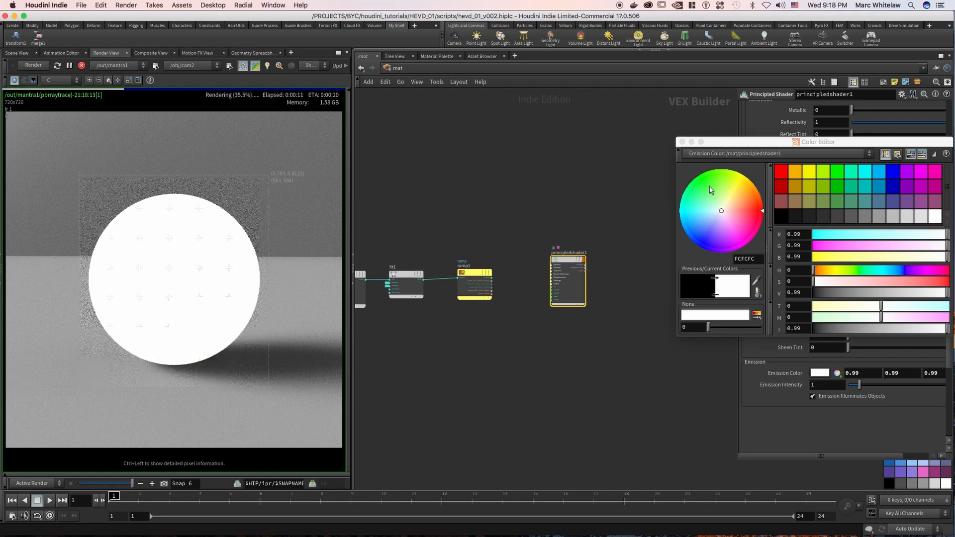
Change the emission color to a saturated red of about (0.99, 0, 0.043).
click(753, 209)
drag(752, 209, 756, 211)
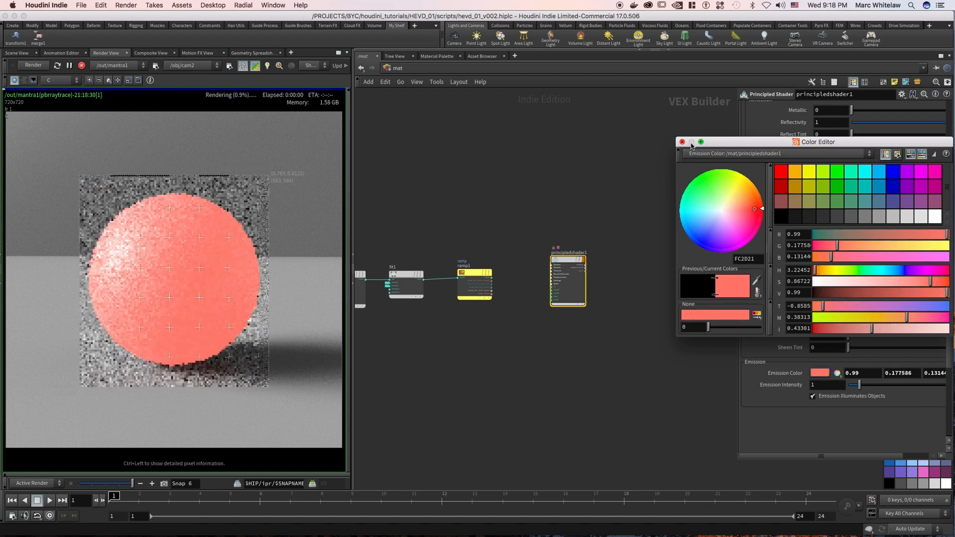
drag(760, 211, 760, 213)
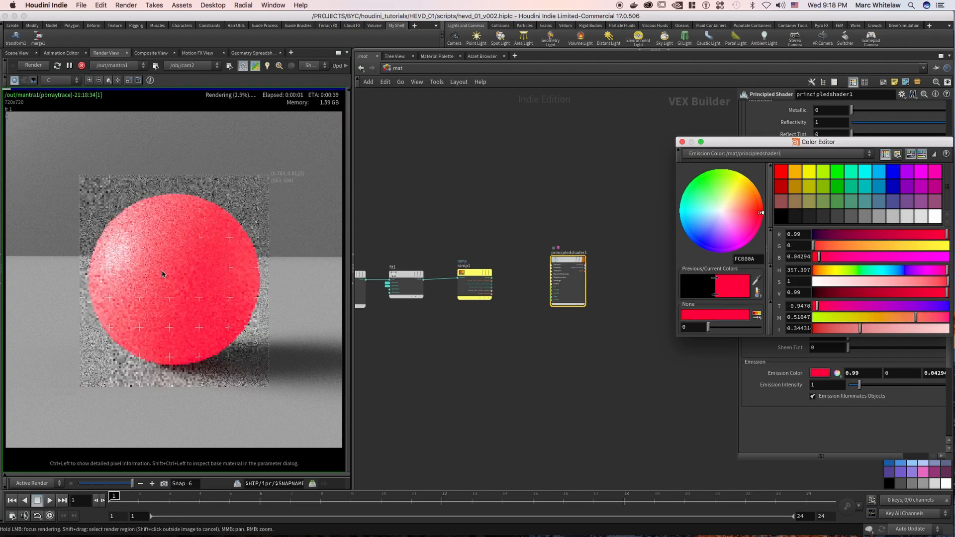
click(682, 142)
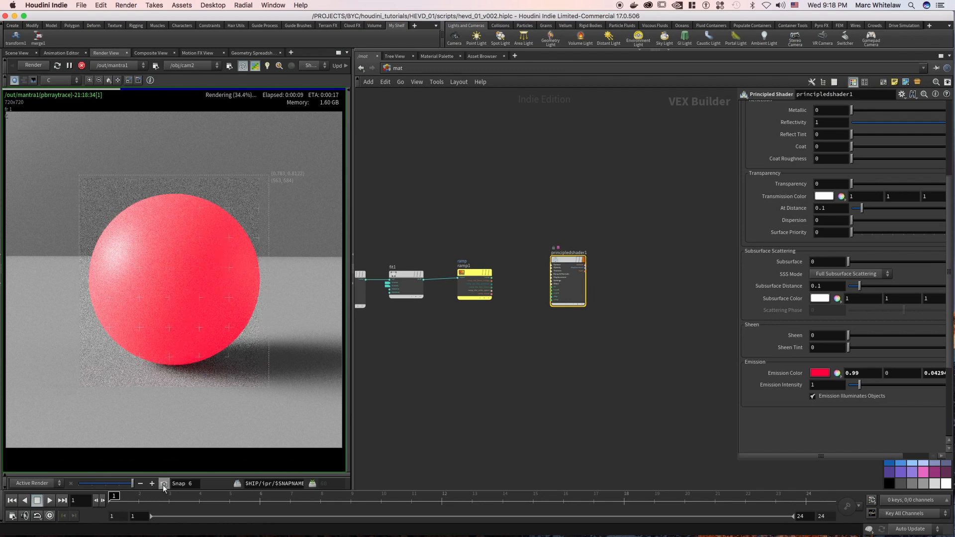
Switch to the out network and set the mantra1 node's Diffuse Limit to 1.
click(400, 68)
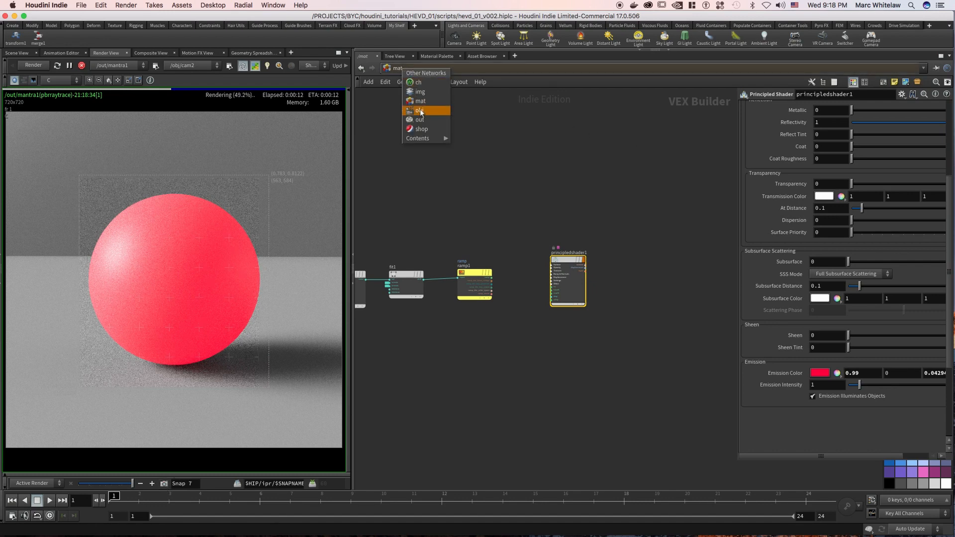
click(420, 110)
click(413, 70)
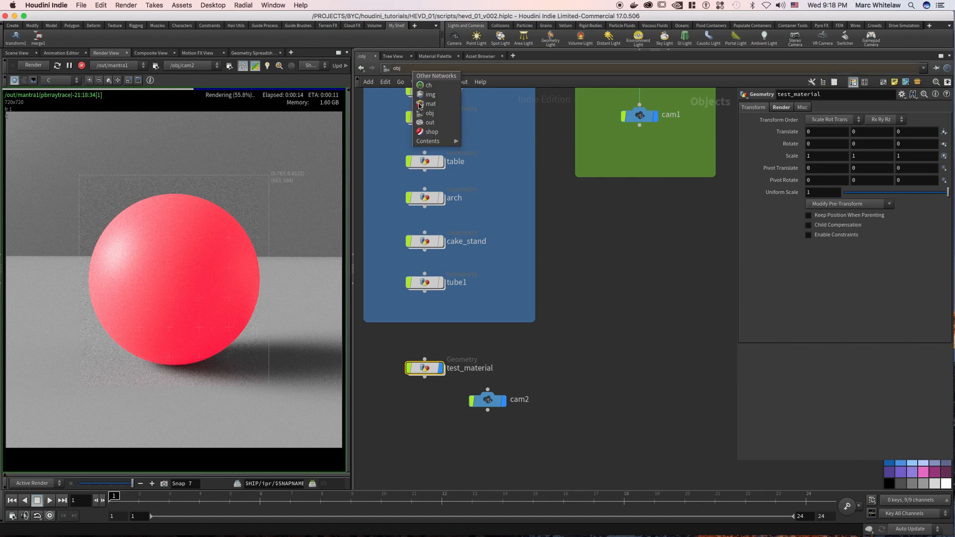
click(428, 123)
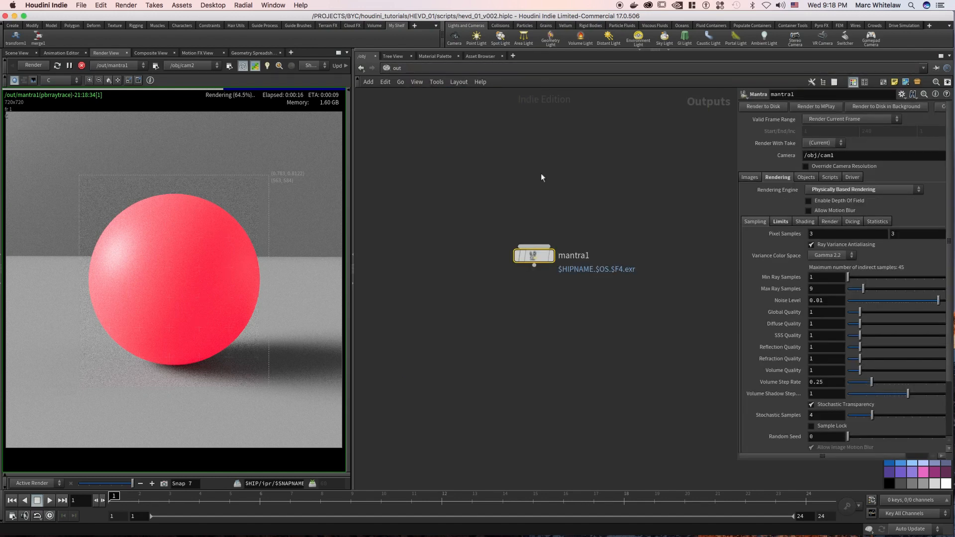
click(781, 221)
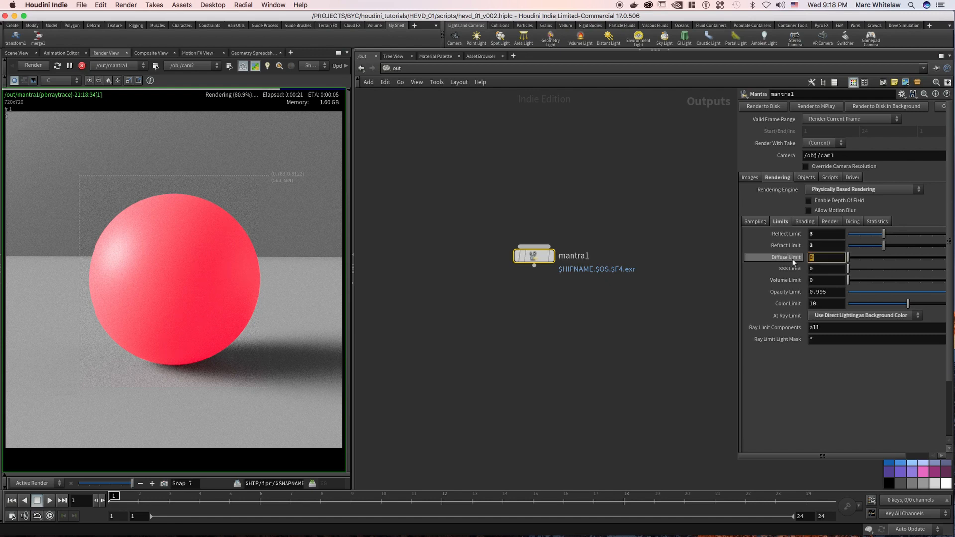
text(1)
key(Return)
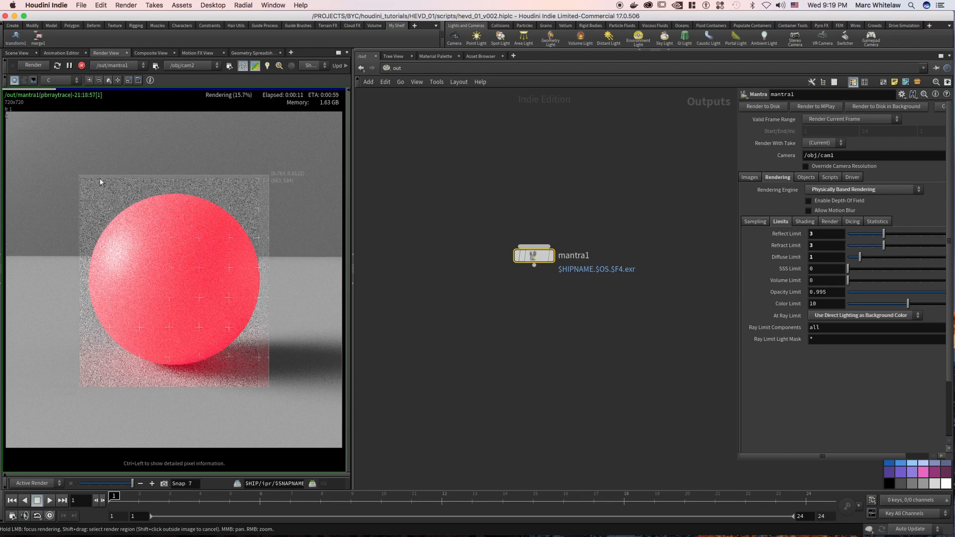
click(815, 259)
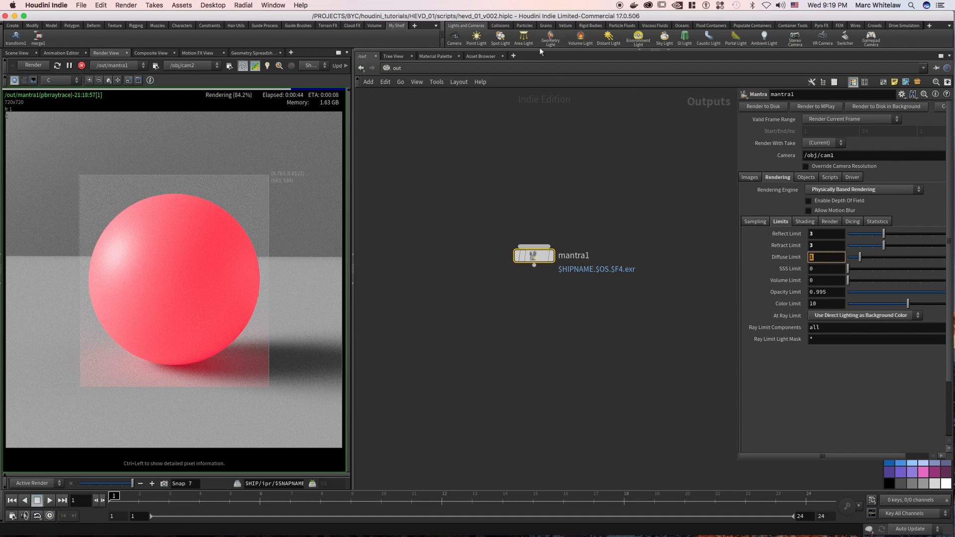
Return to the mat network and set the principled shader's emission color to black (0, 0, 0).
click(426, 68)
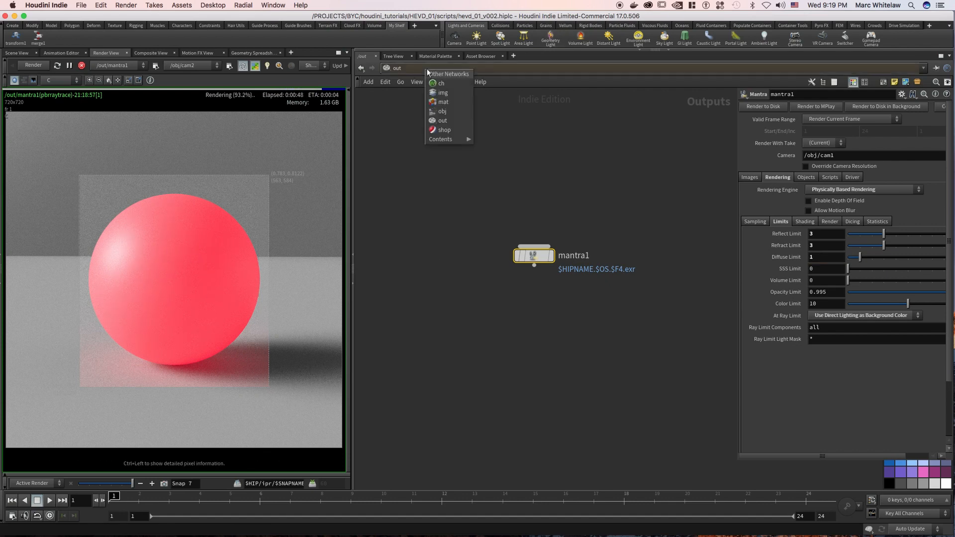
click(442, 102)
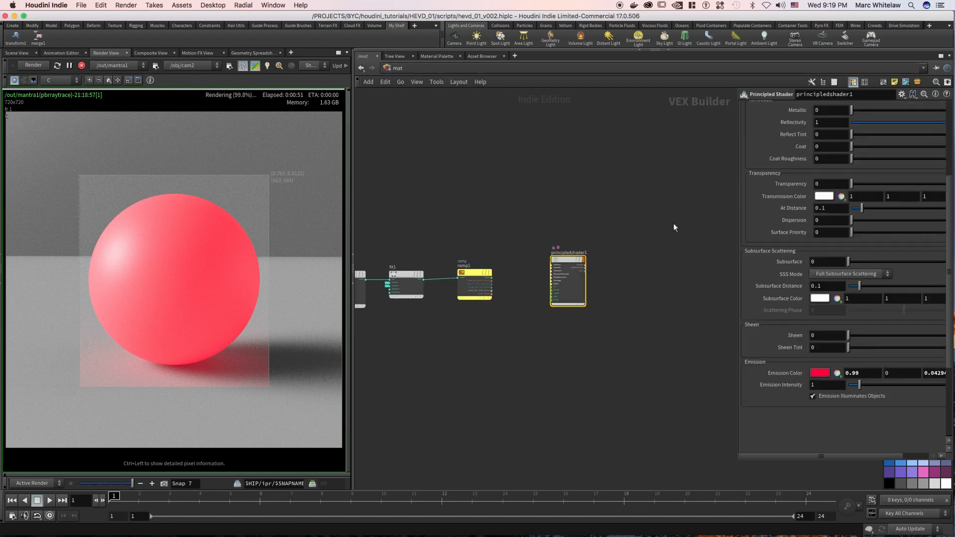
click(820, 372)
click(812, 294)
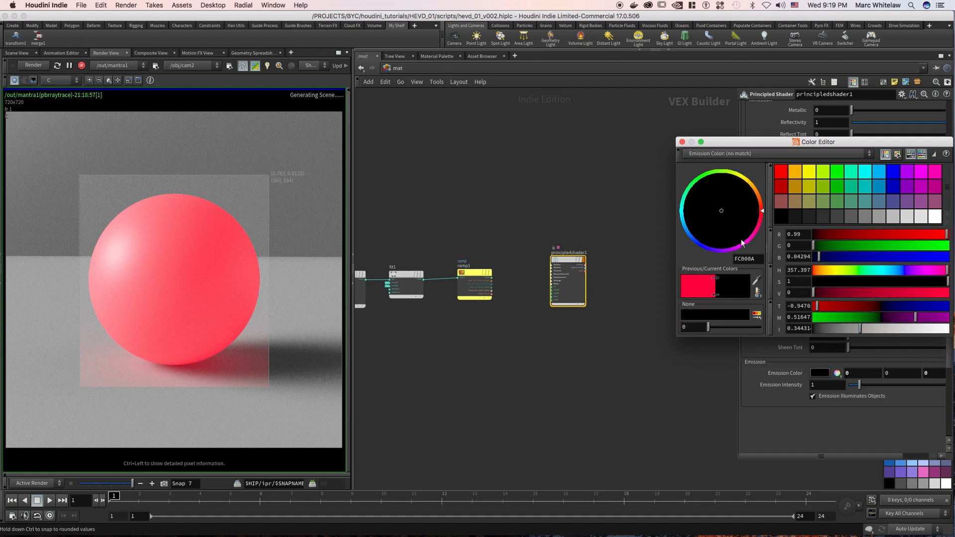
click(683, 142)
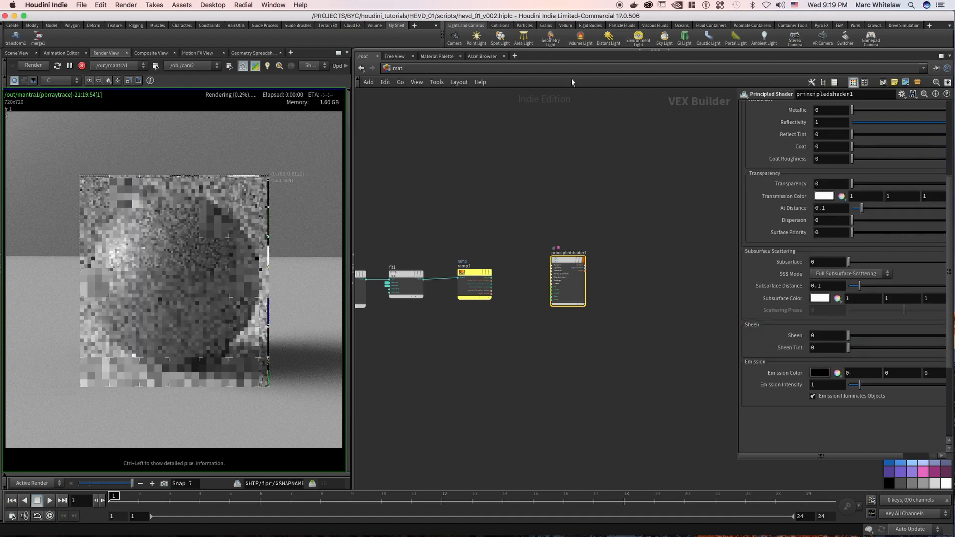
Go to the out network and set mantra1's Diffuse Limit back to 0.
click(427, 67)
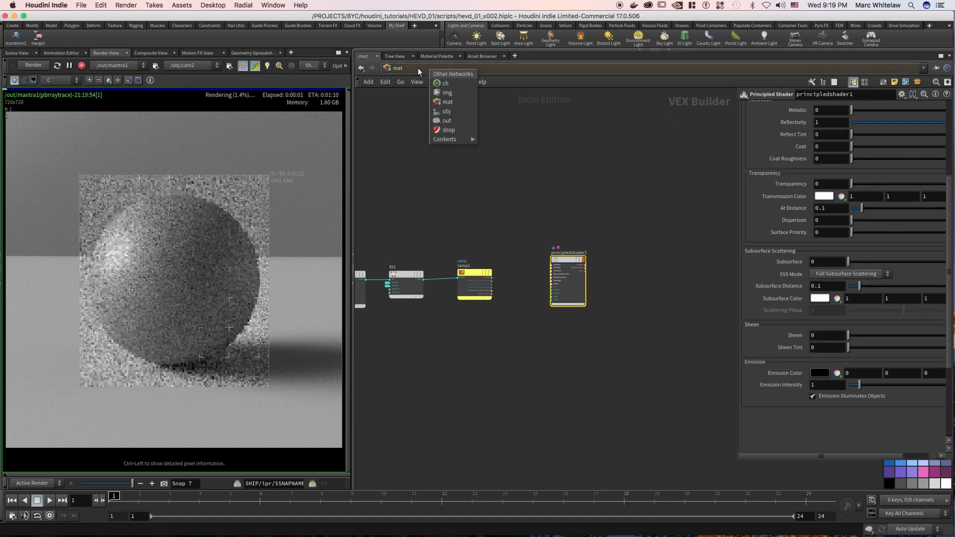
click(447, 120)
click(816, 256)
text(0)
key(Return)
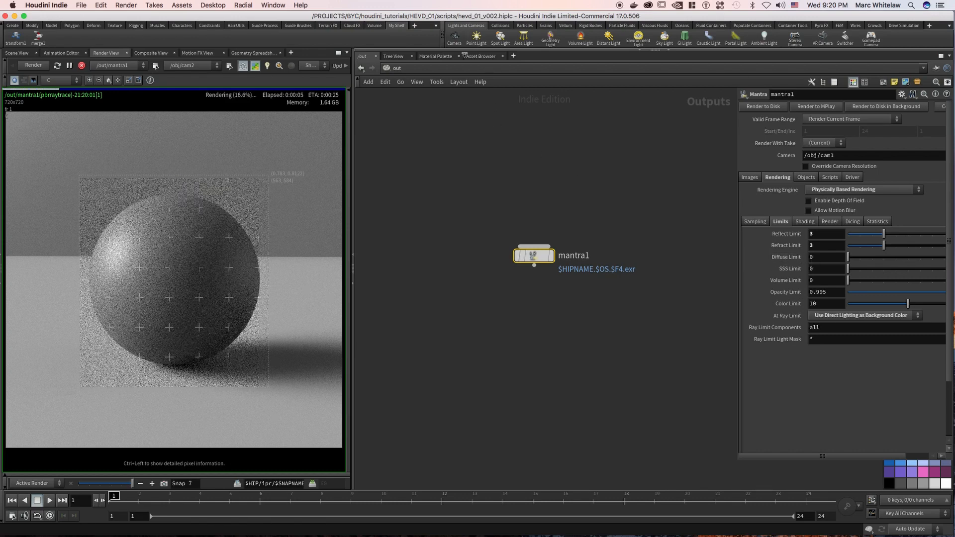
Return to the mat network and set the principled shader's Metallic value to 1.
click(411, 69)
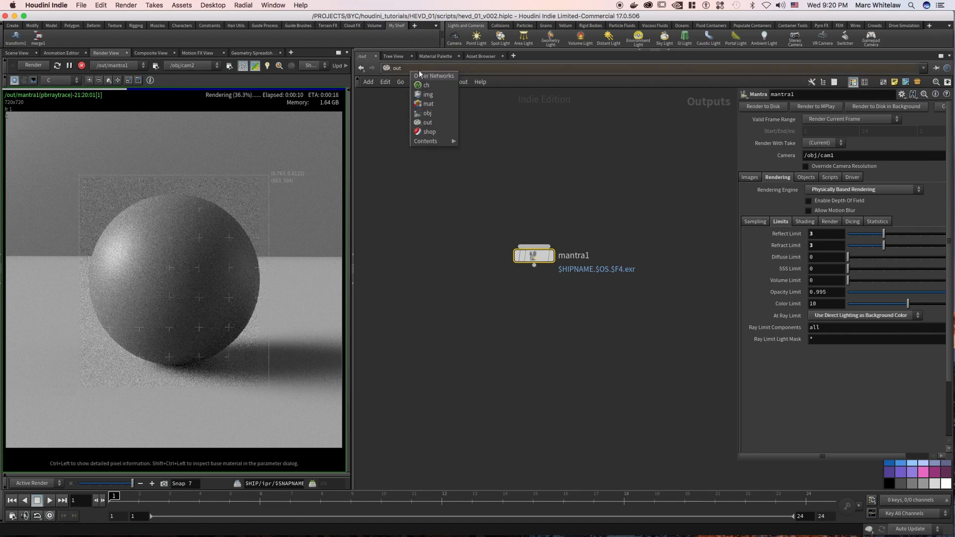
click(431, 104)
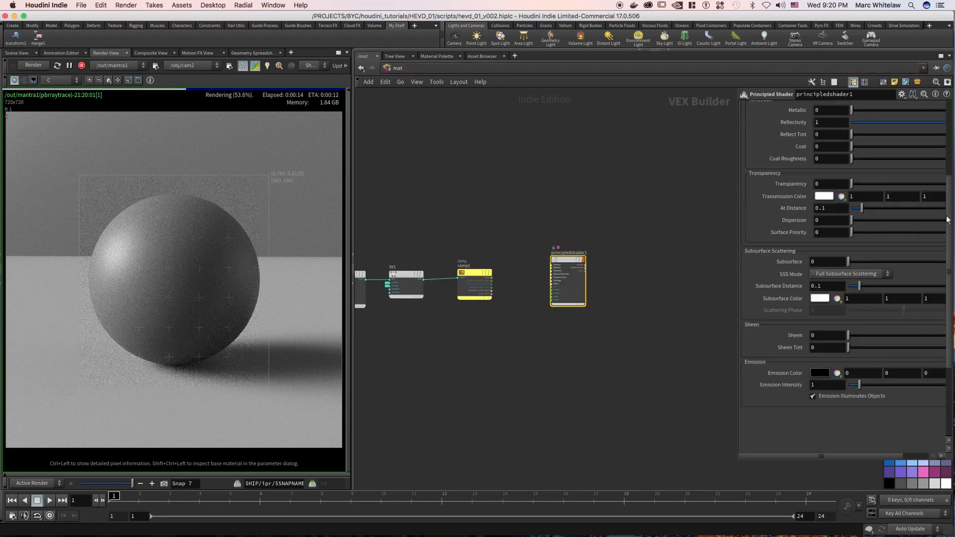
scroll(834, 241, up, 5)
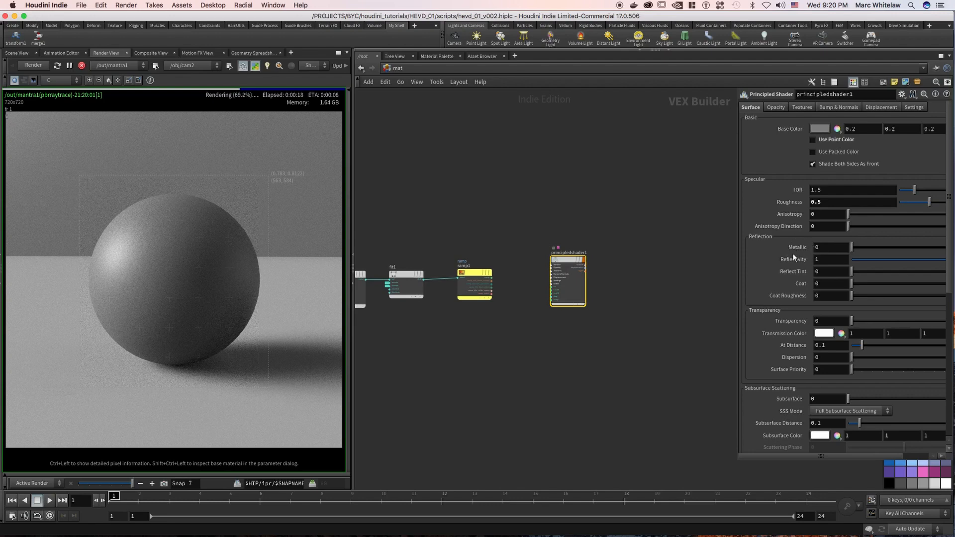
text(1)
key(Return)
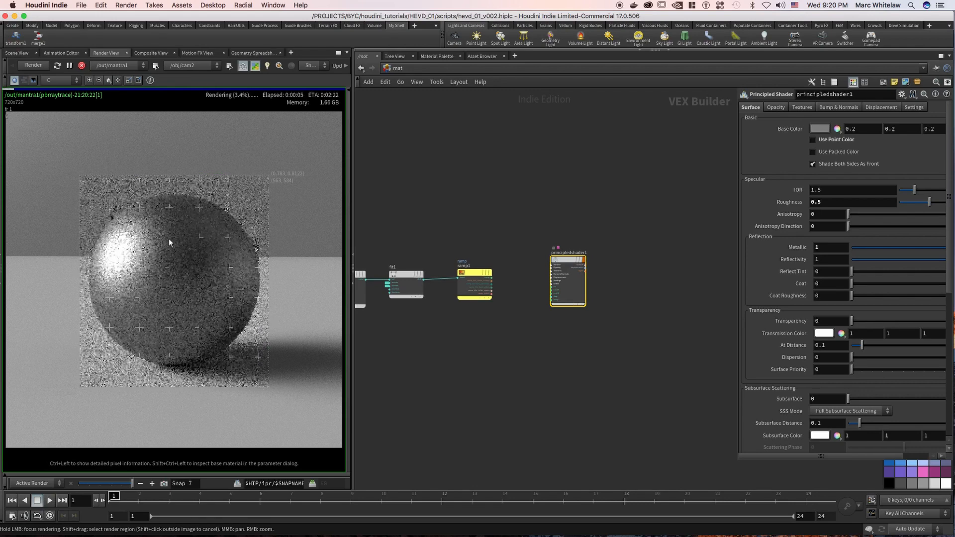
Lighten the principled shader's base color to a neutral grey of 0.55 and close the color editor.
click(819, 130)
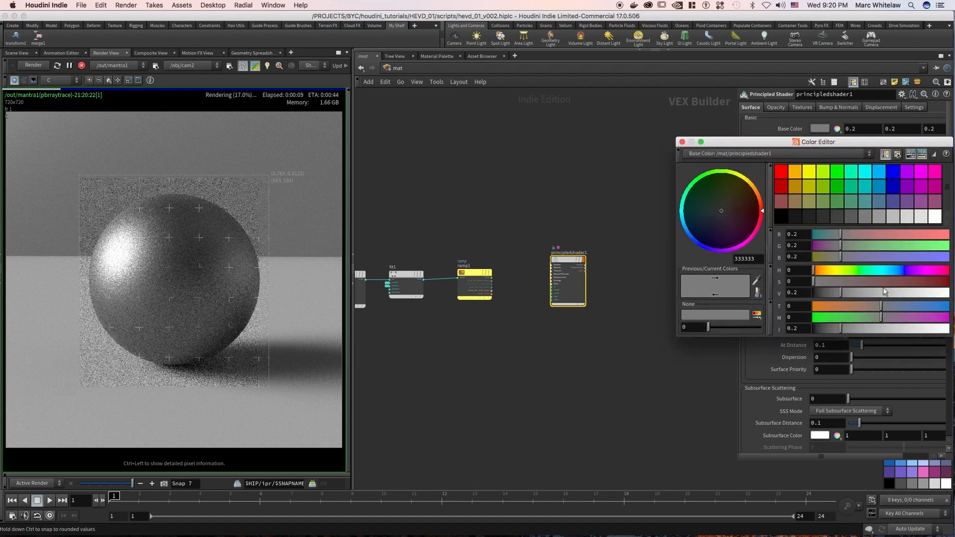
drag(883, 298, 889, 293)
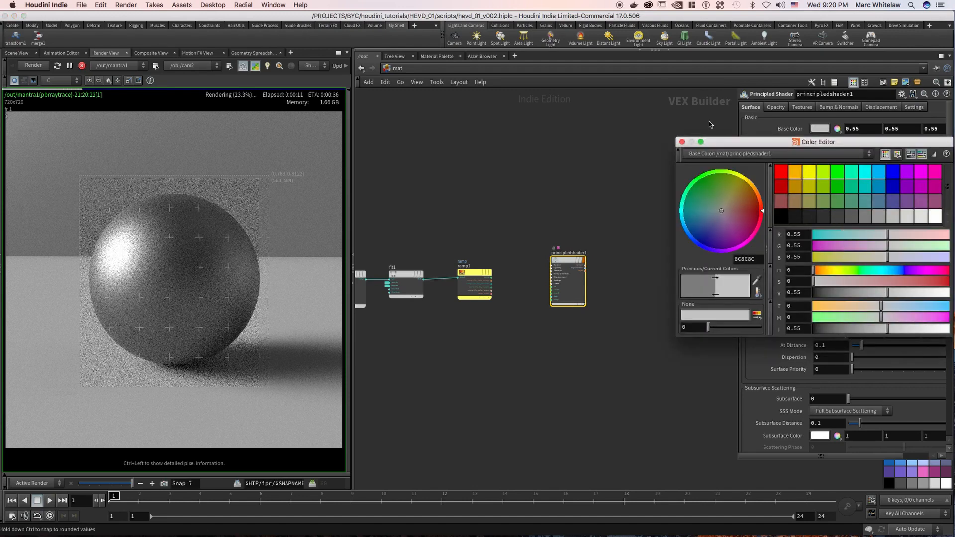
click(683, 143)
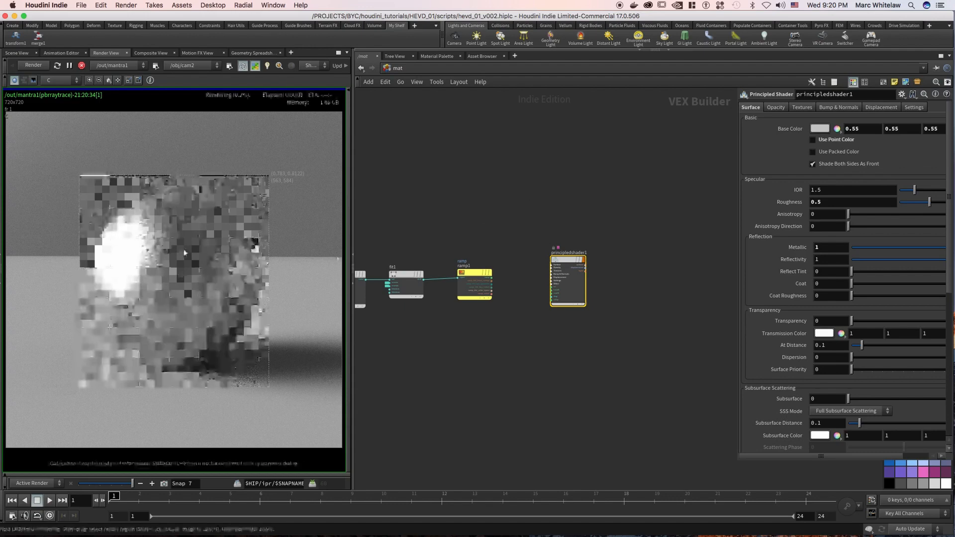
mouse_move(129, 276)
mouse_down()
mouse_move(111, 277)
mouse_move(122, 237)
mouse_move(213, 264)
mouse_move(214, 299)
mouse_up()
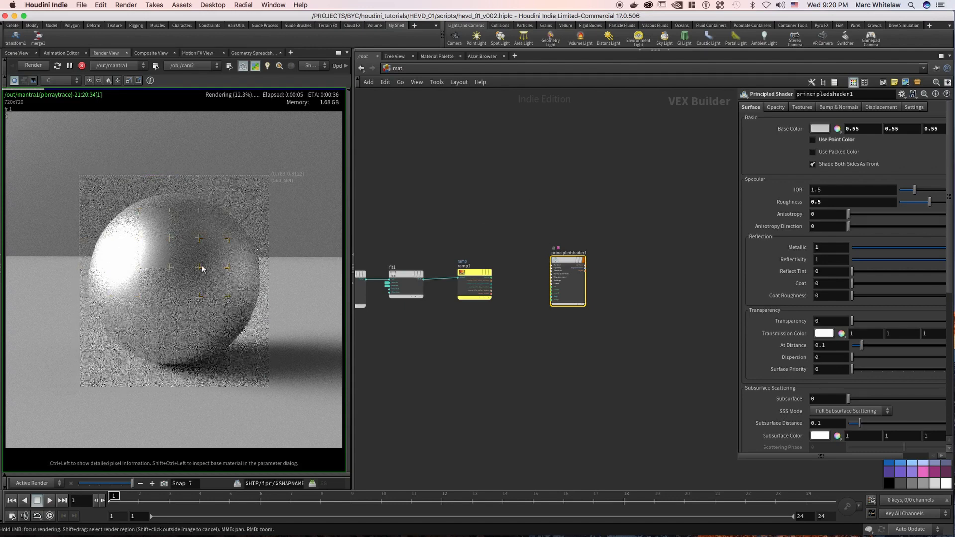
mouse_move(107, 292)
mouse_down()
mouse_move(111, 309)
mouse_move(142, 335)
mouse_move(209, 330)
mouse_move(242, 277)
mouse_move(228, 219)
mouse_move(125, 223)
mouse_move(158, 298)
mouse_up()
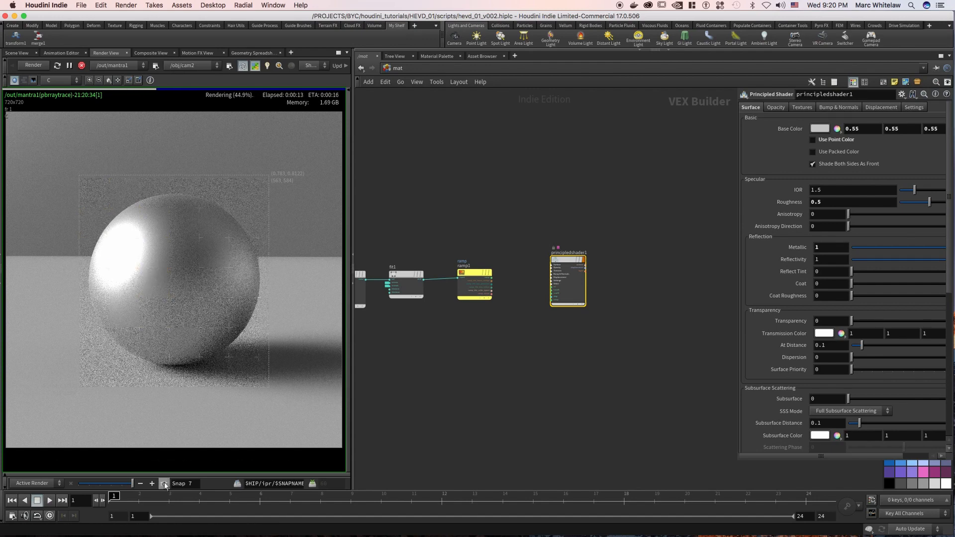
Set the principled shader's Roughness to 0.05 for a near-mirror metal.
drag(826, 202, 786, 205)
text(.05)
key(Return)
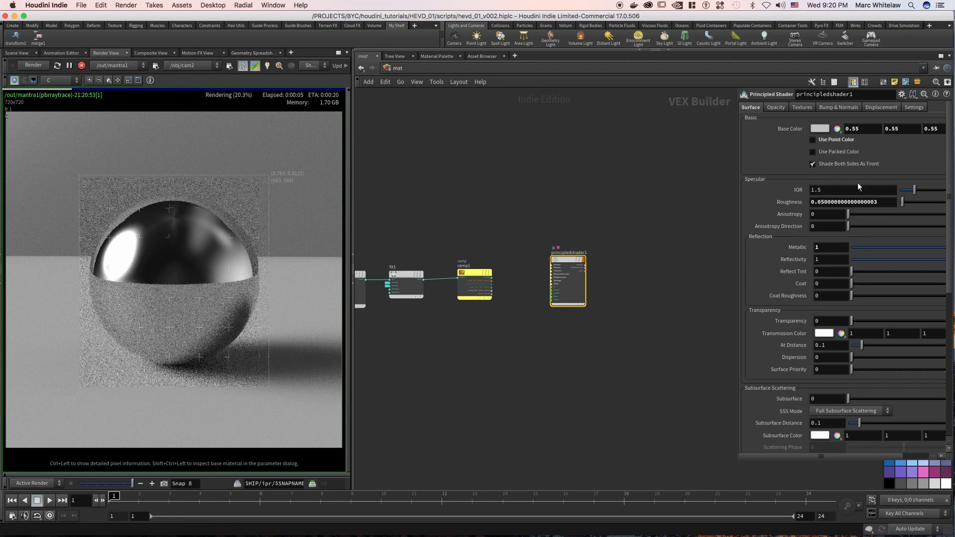
Try Roughness values of 0.8 and 0.3 on the metallic sphere.
drag(884, 203, 791, 203)
text(.8)
key(Return)
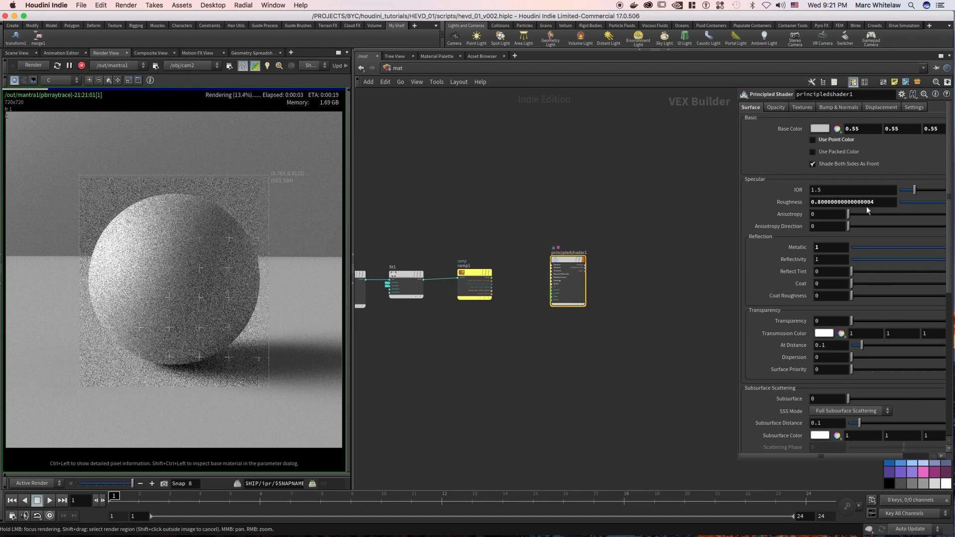
drag(868, 203, 791, 203)
text(.3)
key(Return)
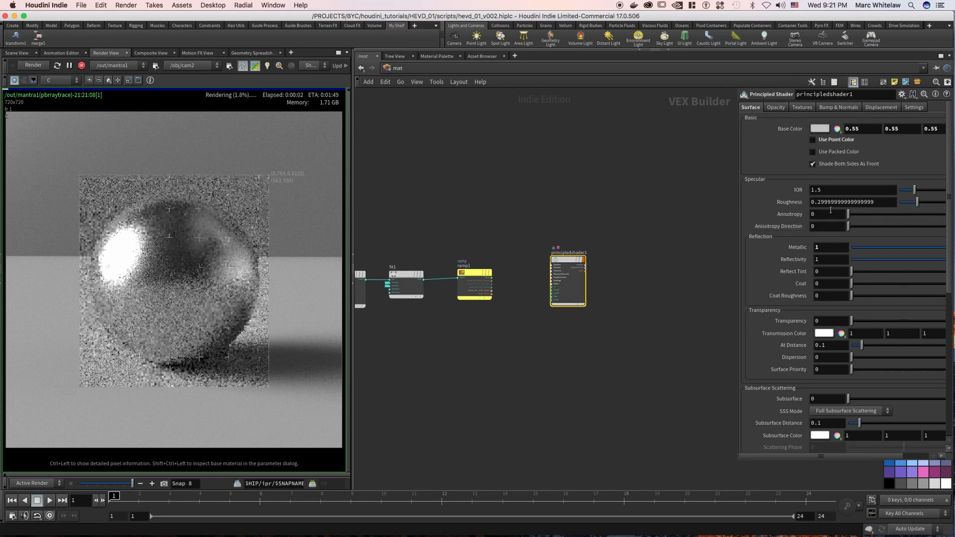
Set the principled shader's Roughness to 0.77.
drag(841, 203, 802, 201)
text(.77)
key(Return)
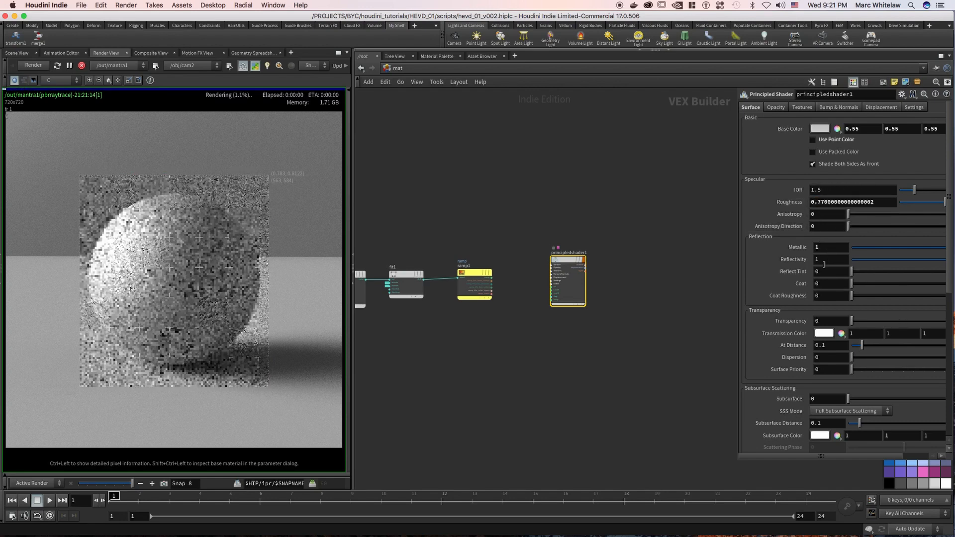
mouse_move(126, 244)
mouse_down()
mouse_move(137, 217)
mouse_move(96, 274)
mouse_move(123, 337)
mouse_move(182, 351)
mouse_move(216, 335)
mouse_move(245, 291)
mouse_move(248, 251)
mouse_move(222, 222)
mouse_move(192, 209)
mouse_move(122, 218)
mouse_move(103, 251)
mouse_move(100, 284)
mouse_move(128, 278)
mouse_move(141, 251)
mouse_move(151, 281)
mouse_move(179, 217)
mouse_move(191, 253)
mouse_up()
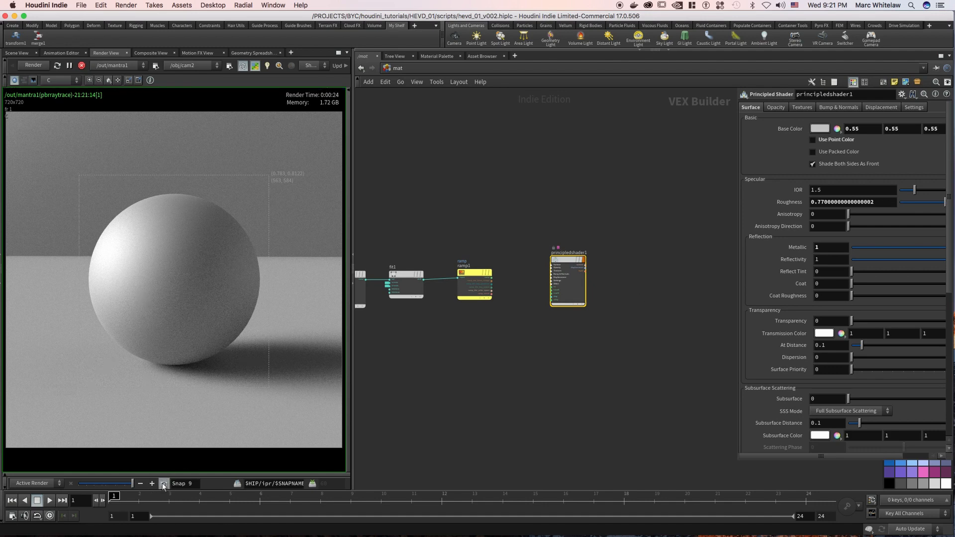
Set the principled shader's Coat value to 1.
click(830, 284)
text(1)
key(Return)
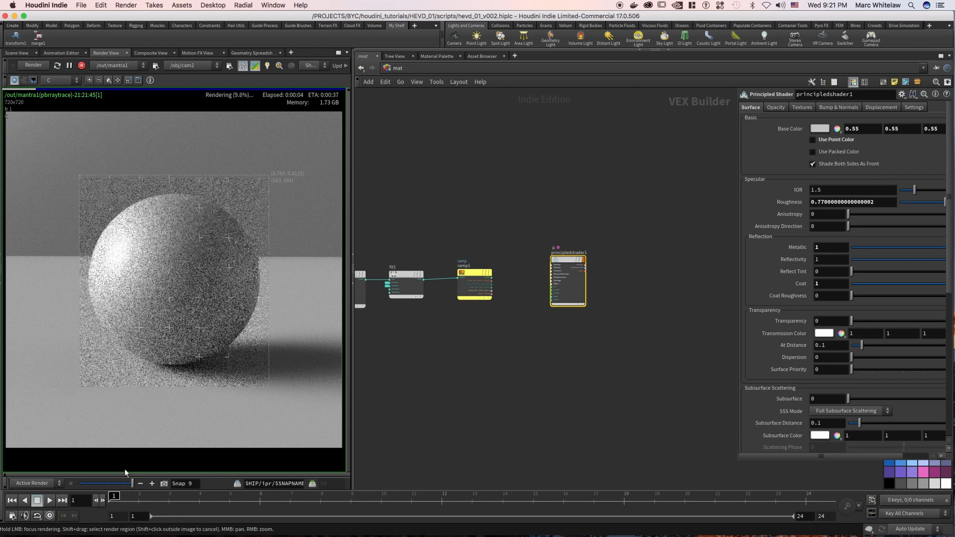
Compare the coated sphere's current render with the stored snapshot, looking at the highlight.
click(125, 484)
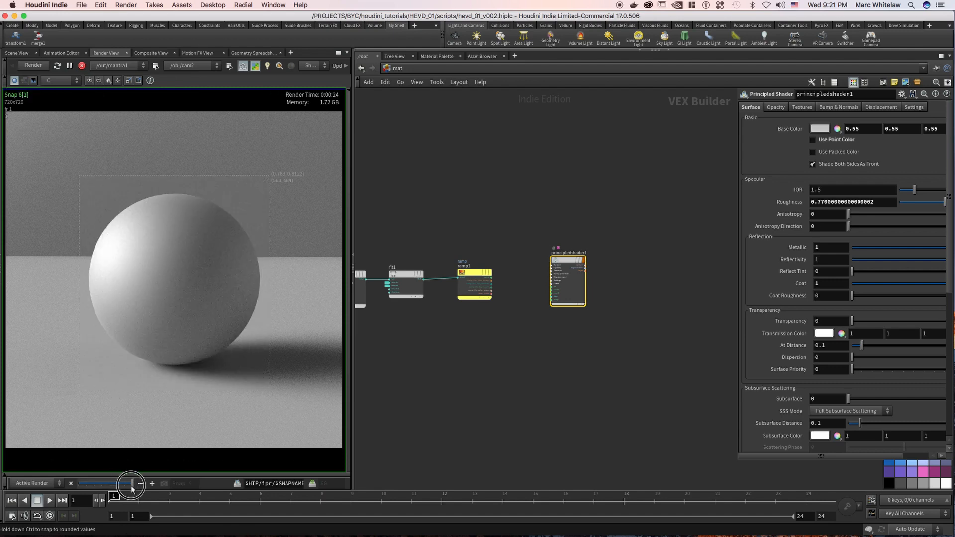
drag(131, 486, 132, 487)
drag(125, 488, 134, 488)
mouse_move(124, 257)
mouse_down()
mouse_move(115, 300)
mouse_move(103, 284)
mouse_move(106, 252)
mouse_move(145, 207)
mouse_move(120, 226)
mouse_move(135, 260)
mouse_up()
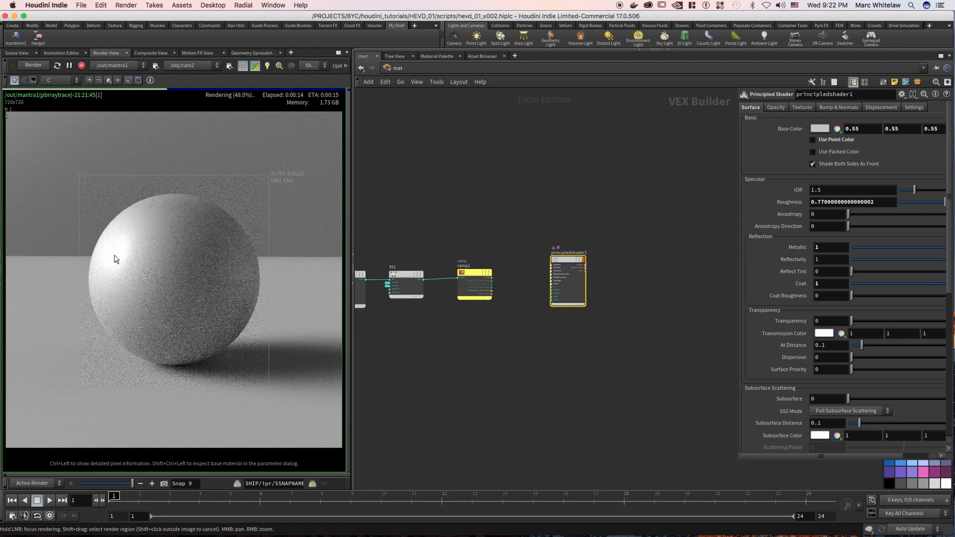
mouse_move(131, 481)
mouse_down()
mouse_move(124, 485)
mouse_move(134, 486)
mouse_up()
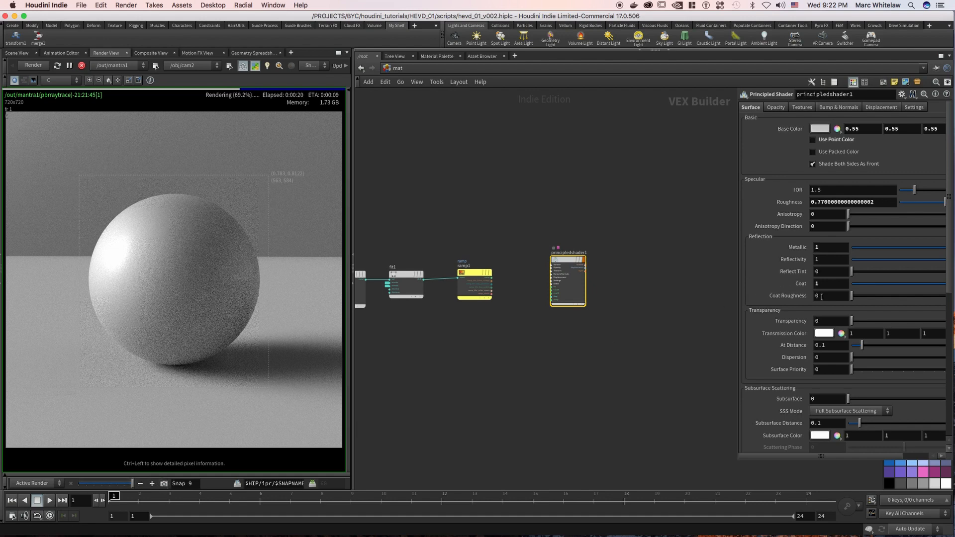
Set the principled shader's Coat Roughness to 0.5.
text(.5)
key(Return)
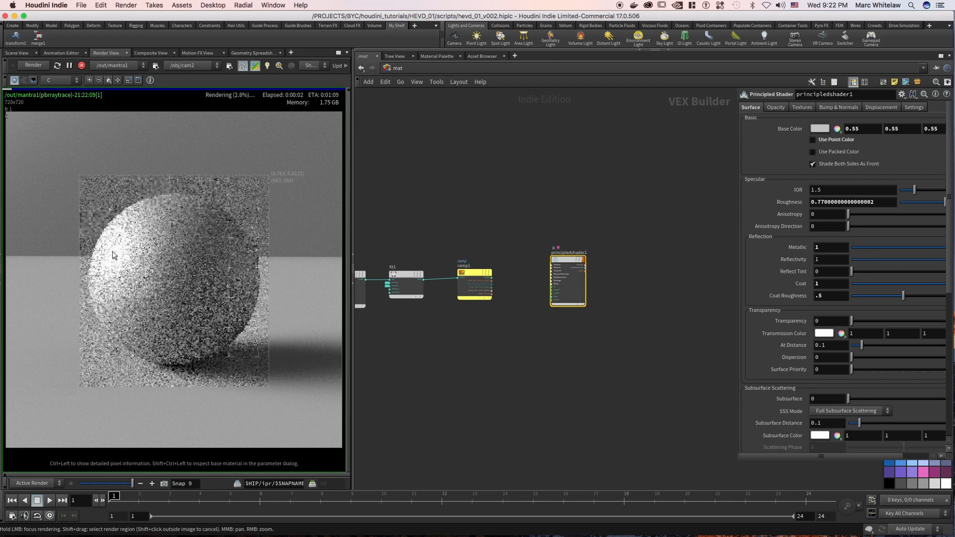
Set the principled shader's Coat Roughness, Coat and Metallic values back to 0.
click(804, 301)
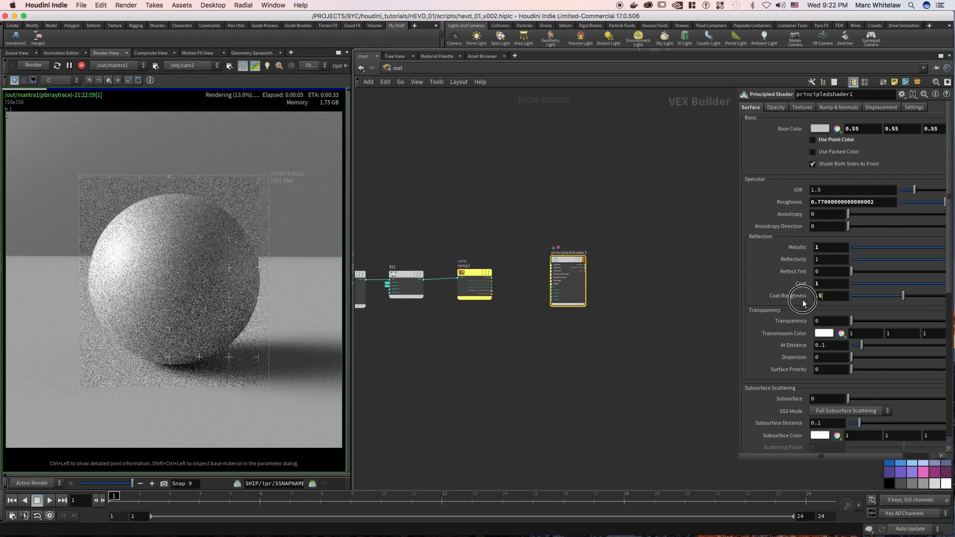
text(0)
click(821, 283)
text(0)
key(Return)
drag(827, 248, 792, 249)
text(0)
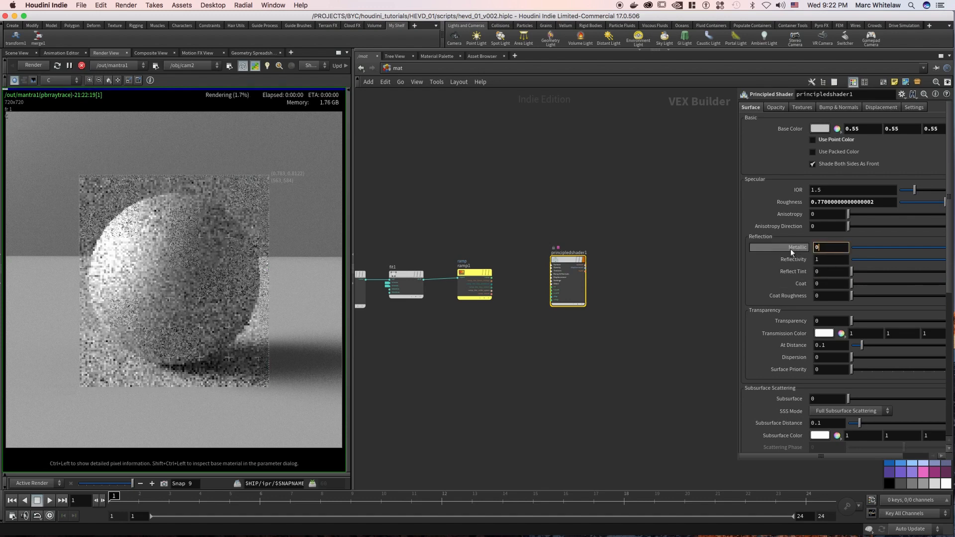
key(Return)
Set the shader's Transparency to 1, lower Roughness to about 0.205 and widen the parameter area.
drag(829, 321, 792, 321)
text(1)
key(Return)
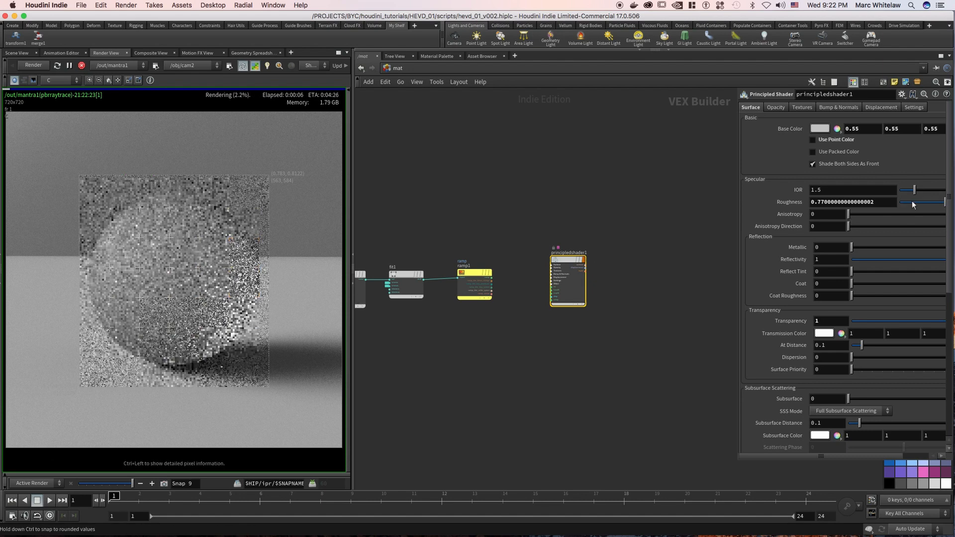
drag(915, 204, 912, 203)
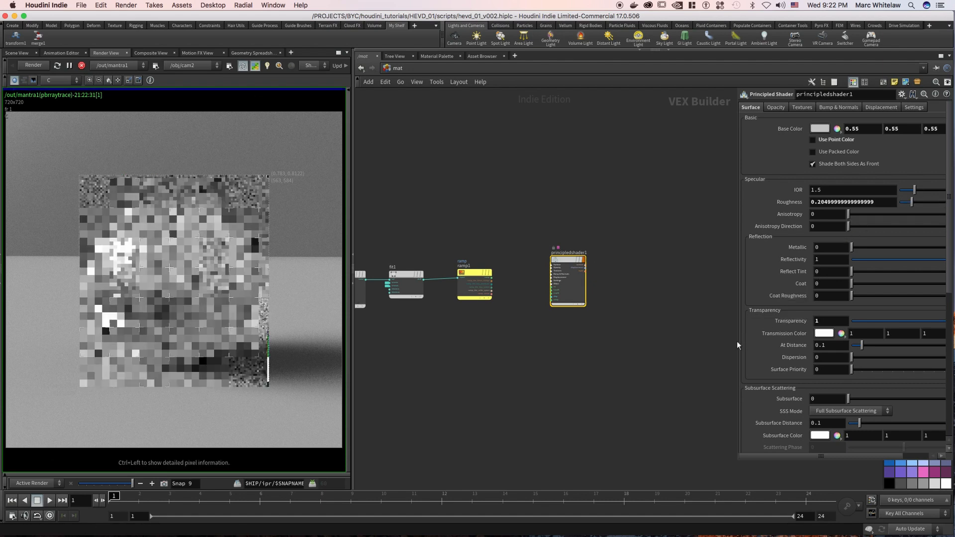
drag(736, 345, 692, 318)
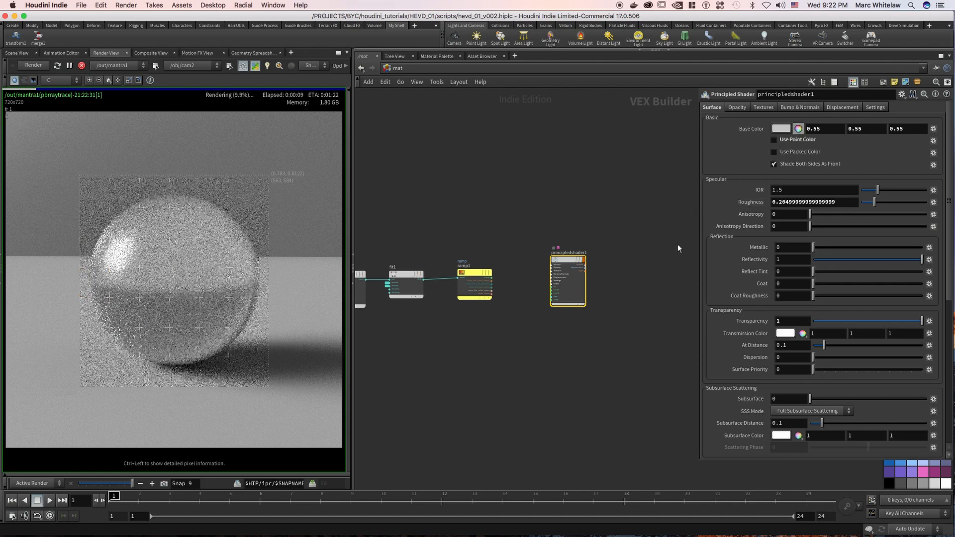
Examine the material presets available for the principled shader, then dismiss the list without applying one.
click(903, 94)
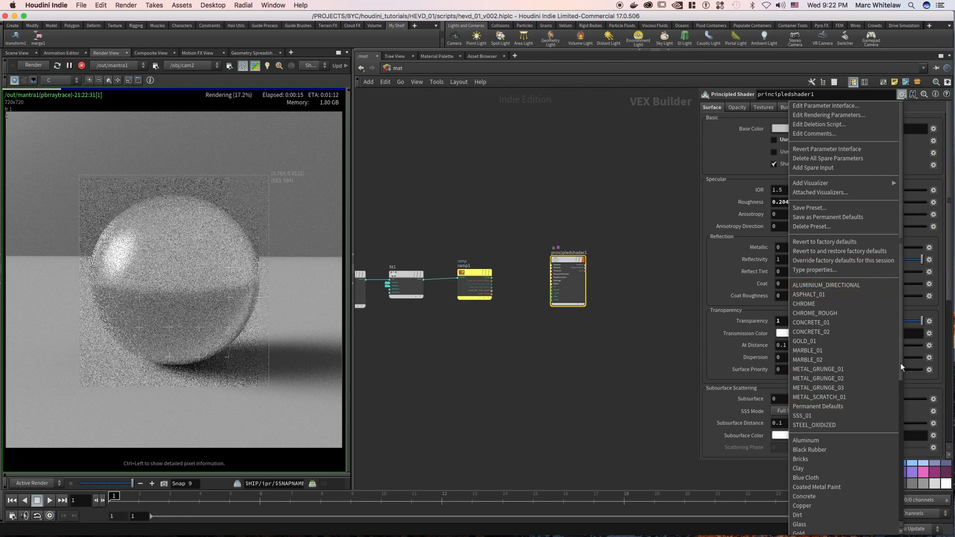
drag(902, 376, 901, 407)
key(Escape)
click(902, 94)
drag(901, 187, 900, 315)
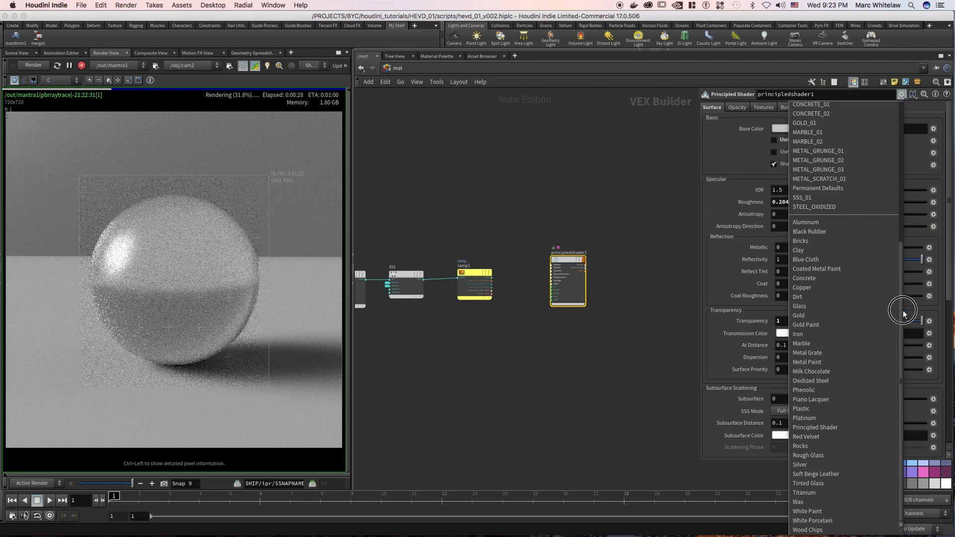
drag(905, 207, 907, 108)
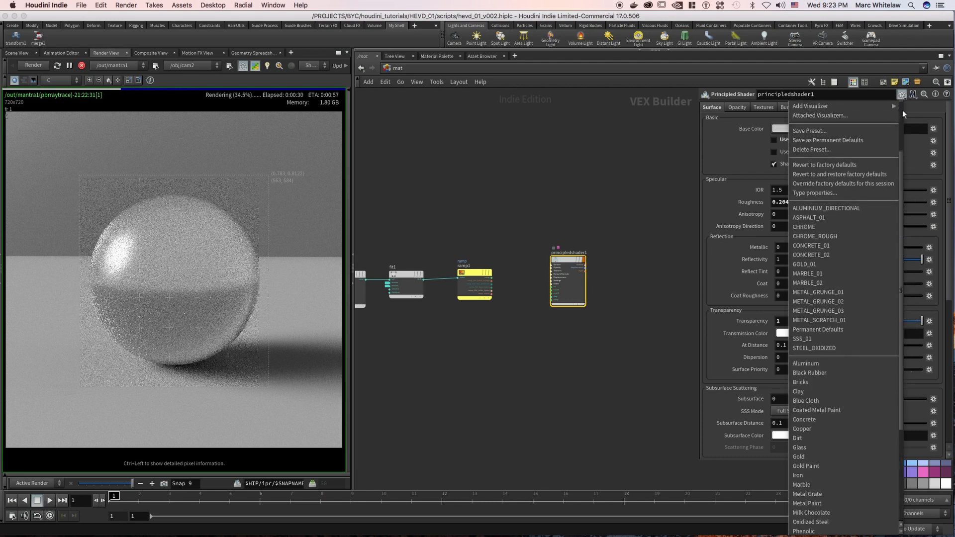
click(930, 108)
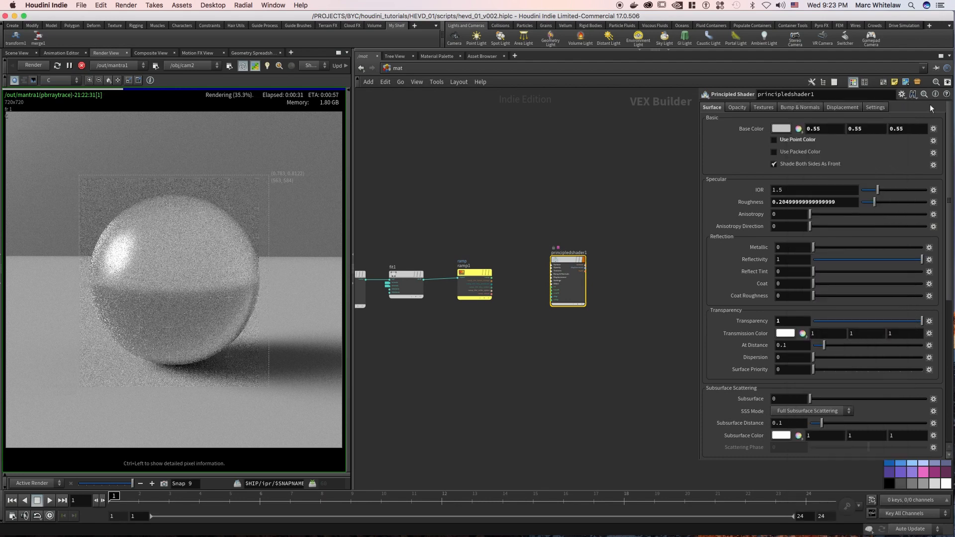
click(903, 95)
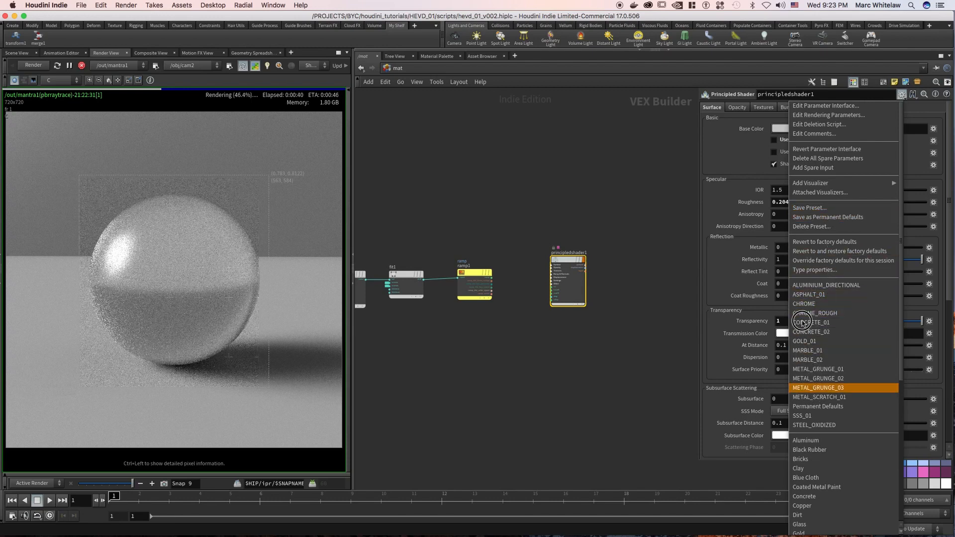
click(659, 261)
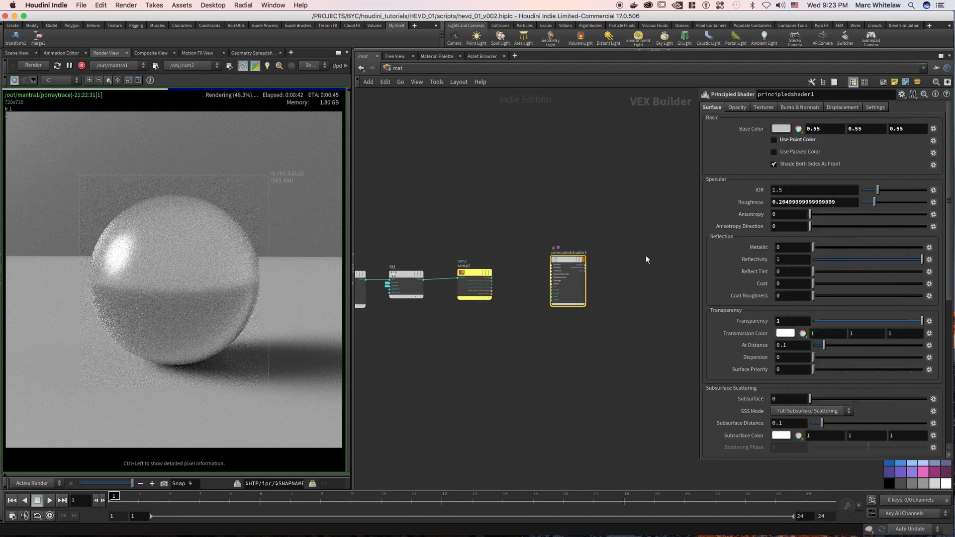
Set the principled shader's Transparency back to 0 and stop the interactive render.
click(662, 140)
text(0)
key(Return)
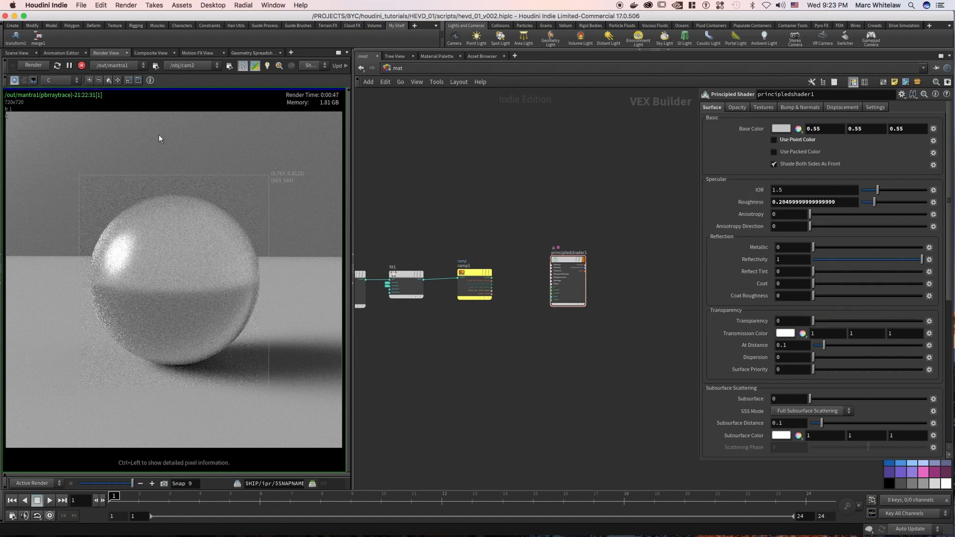
click(81, 66)
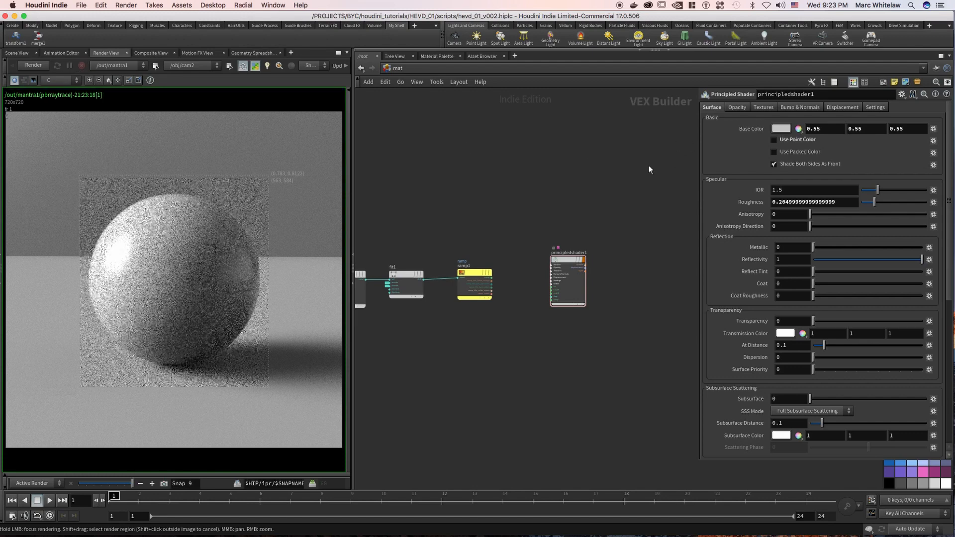
Examine the principled shader's opacity, texture, bump and displacement settings, including the texture option and image chooser for the base color.
click(738, 107)
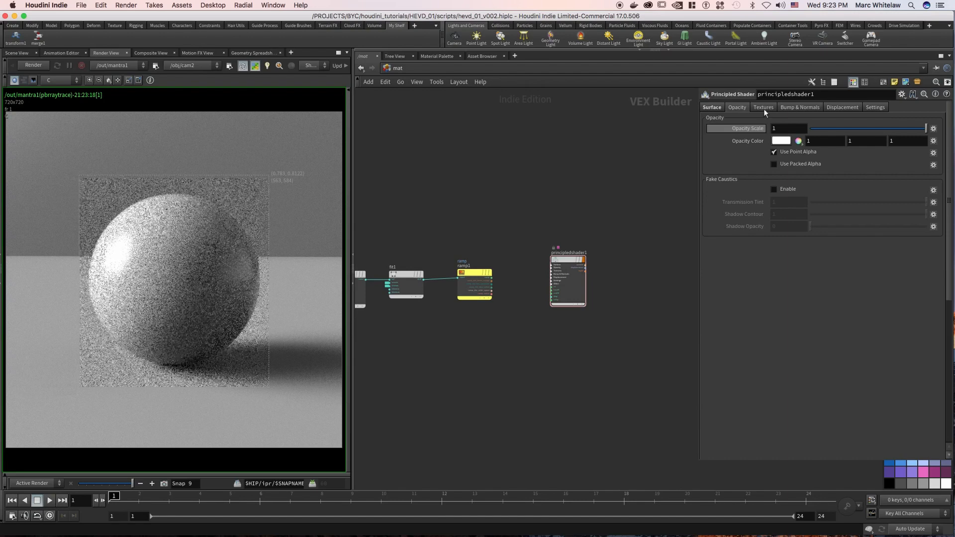
click(764, 108)
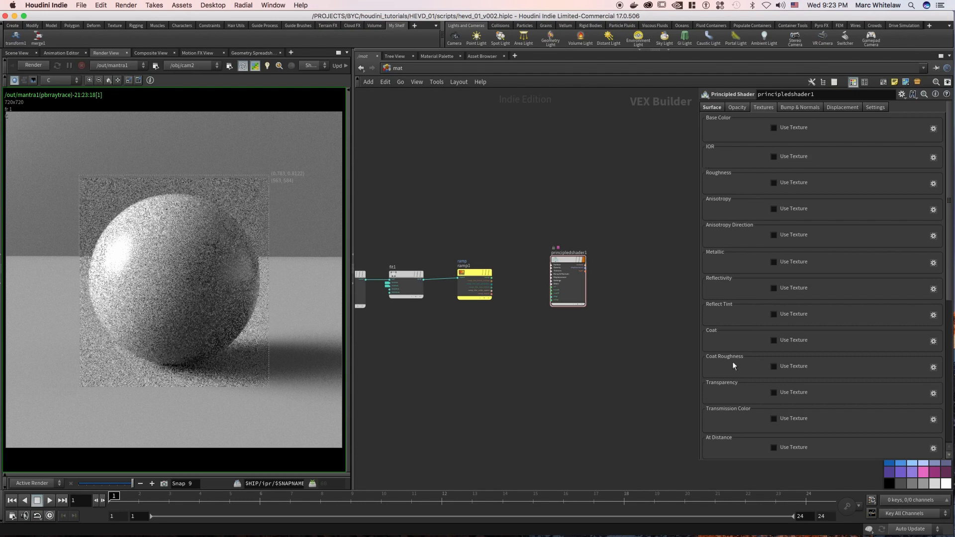
click(789, 128)
click(923, 142)
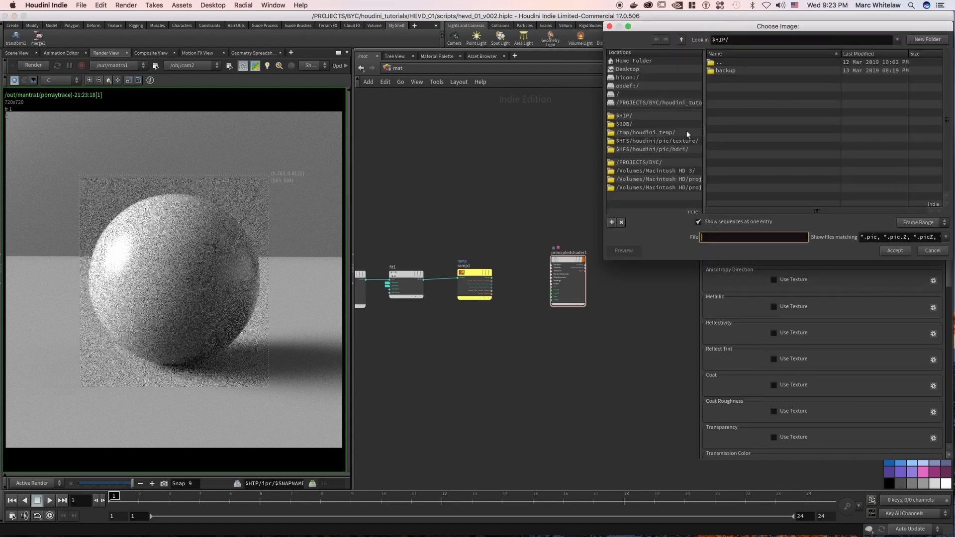
click(933, 251)
click(795, 127)
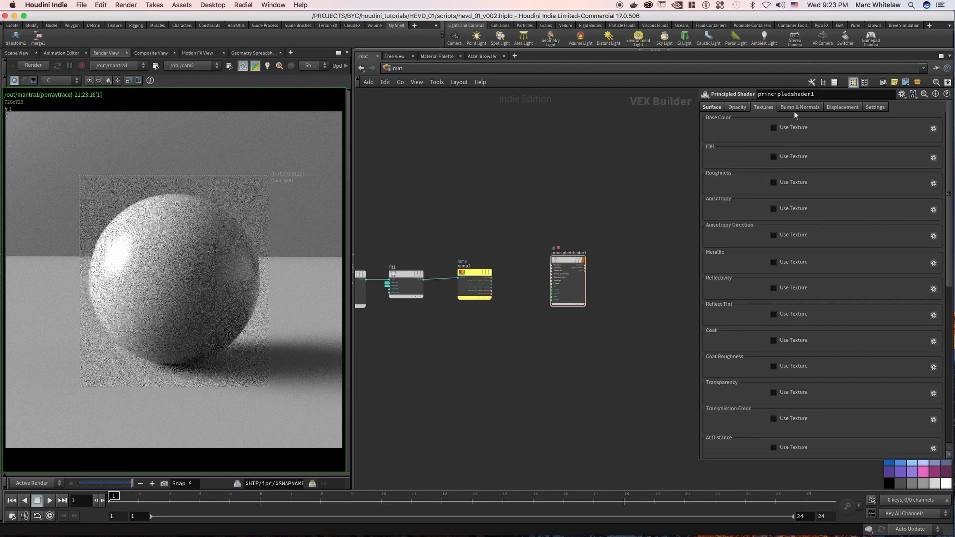
click(800, 108)
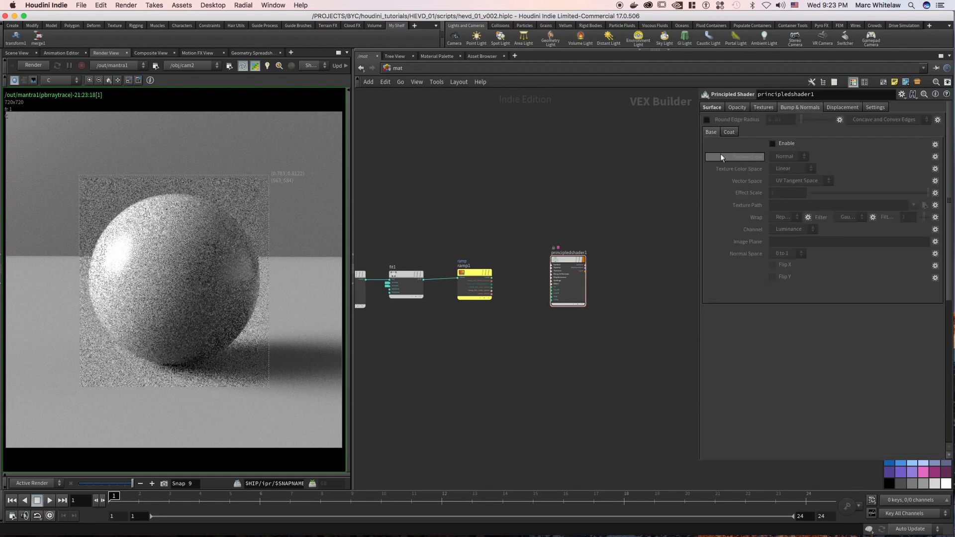
click(843, 107)
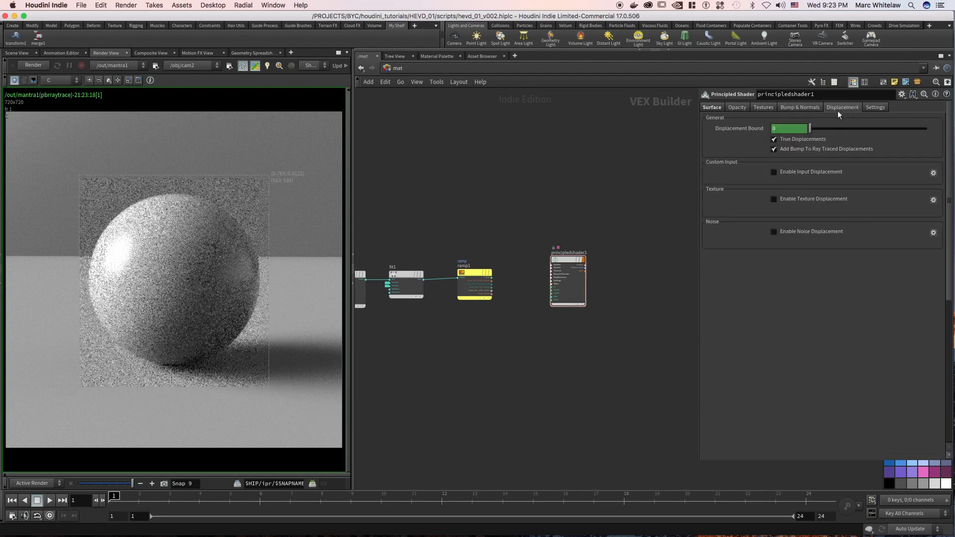
click(719, 108)
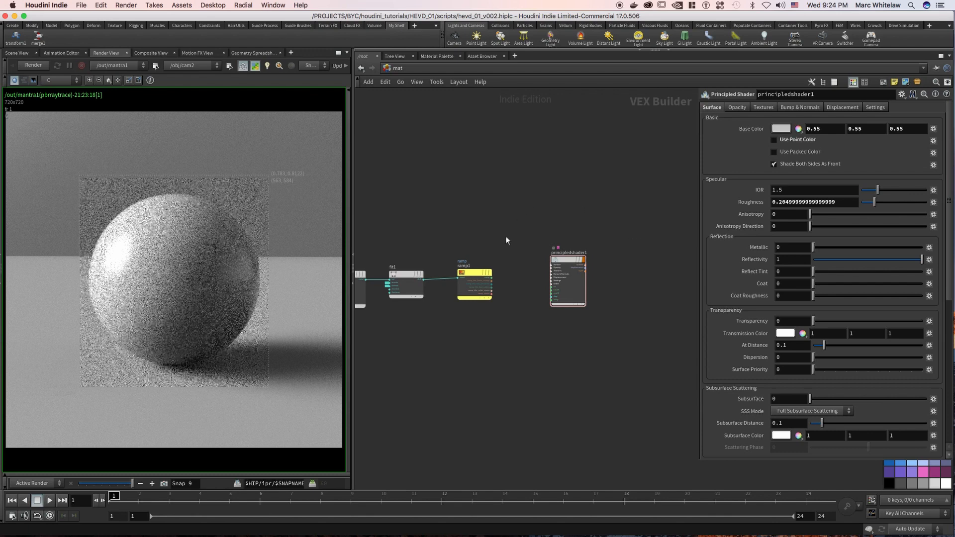
Set the principled shader's Roughness to 0.3 and start a render of the mantra output.
middle_drag(484, 217, 578, 213)
scroll(556, 196, down, 4)
drag(403, 220, 450, 120)
drag(427, 208, 434, 315)
middle_drag(543, 165, 452, 147)
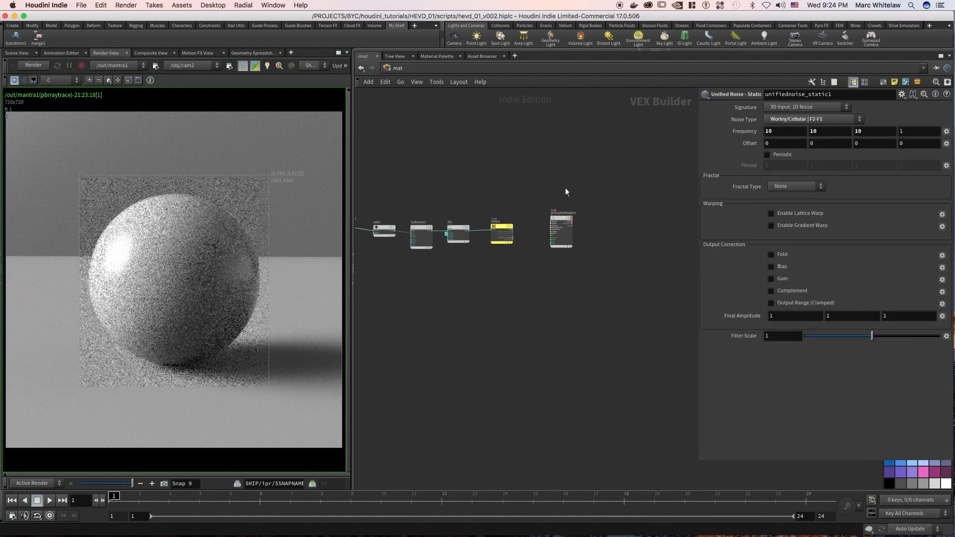
drag(541, 180, 580, 268)
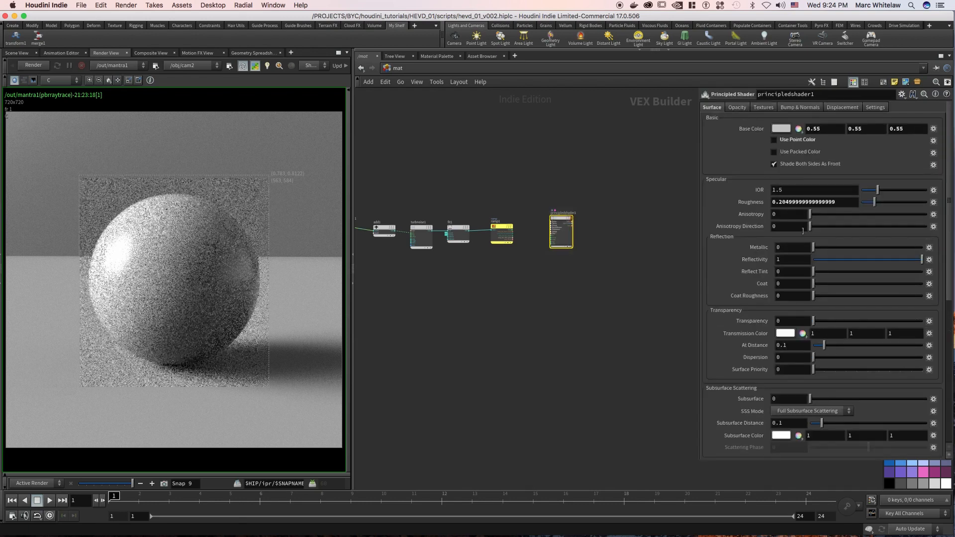
drag(838, 203, 778, 202)
text(.3)
key(Return)
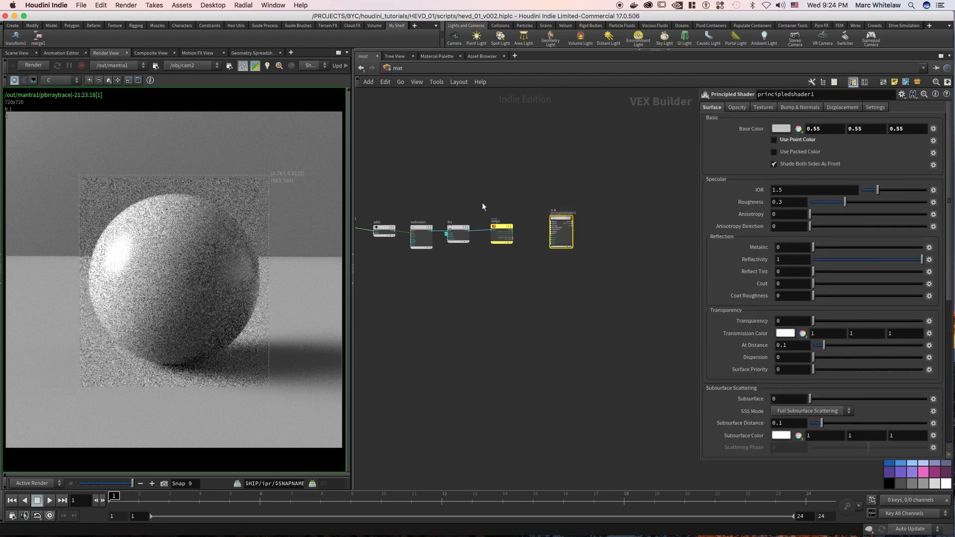
click(32, 65)
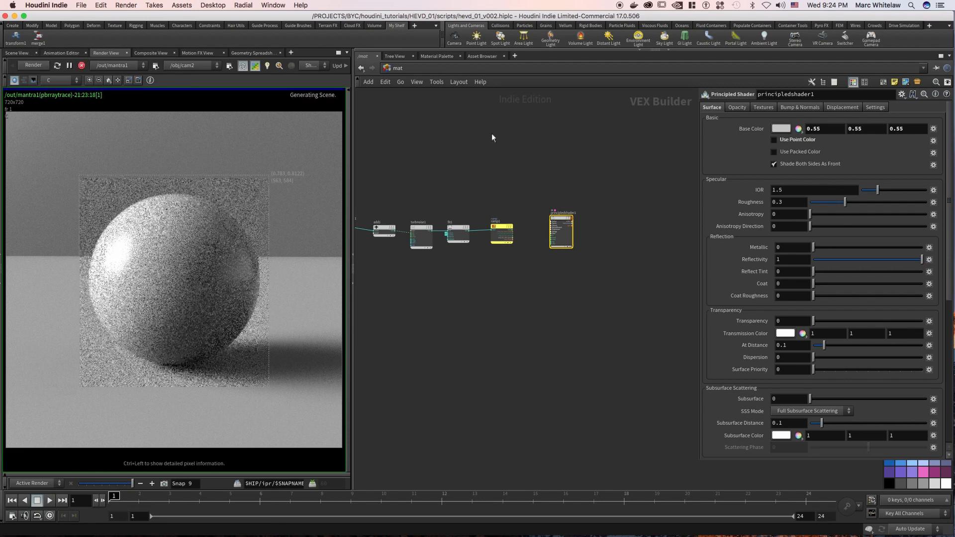
Expand the Surface inputs on the principled shader node.
middle_drag(418, 188, 469, 152)
right_drag(593, 164, 677, 161)
drag(587, 162, 655, 323)
middle_drag(597, 303, 535, 304)
scroll(535, 304, up, 5)
middle_drag(476, 191, 473, 236)
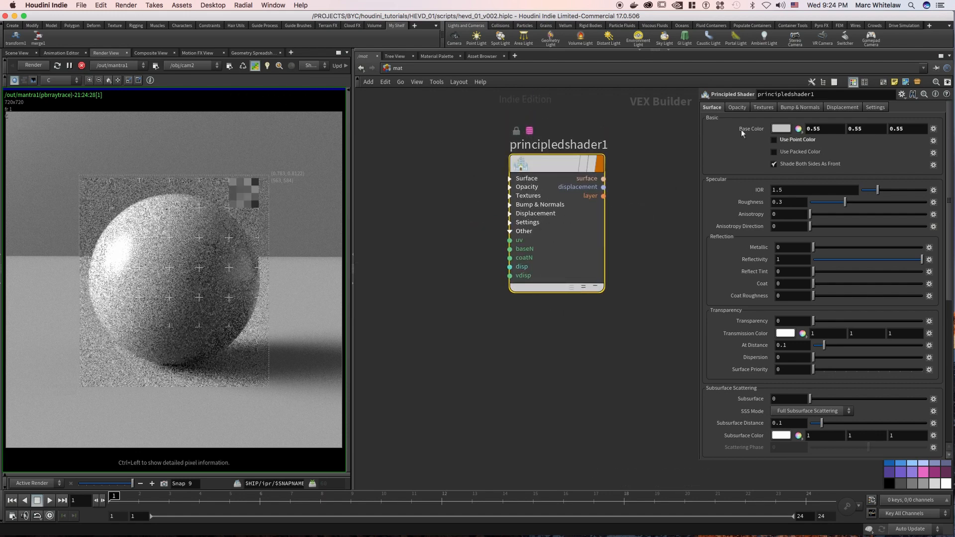
click(511, 181)
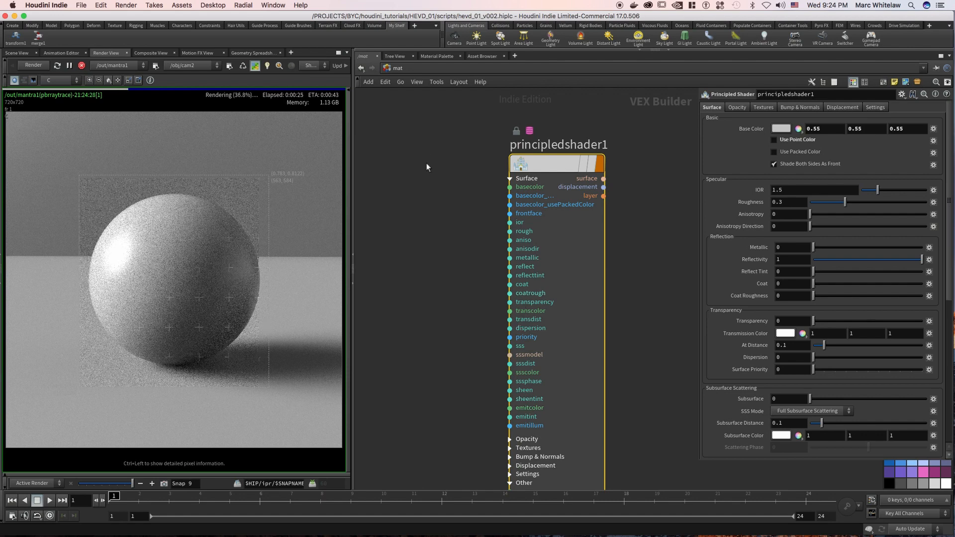
Add a Global Variables node ahead of the unified noise node.
scroll(444, 218, down, 8)
middle_drag(460, 221, 523, 225)
scroll(473, 260, down, 8)
middle_drag(470, 262, 577, 251)
scroll(473, 217, up, 5)
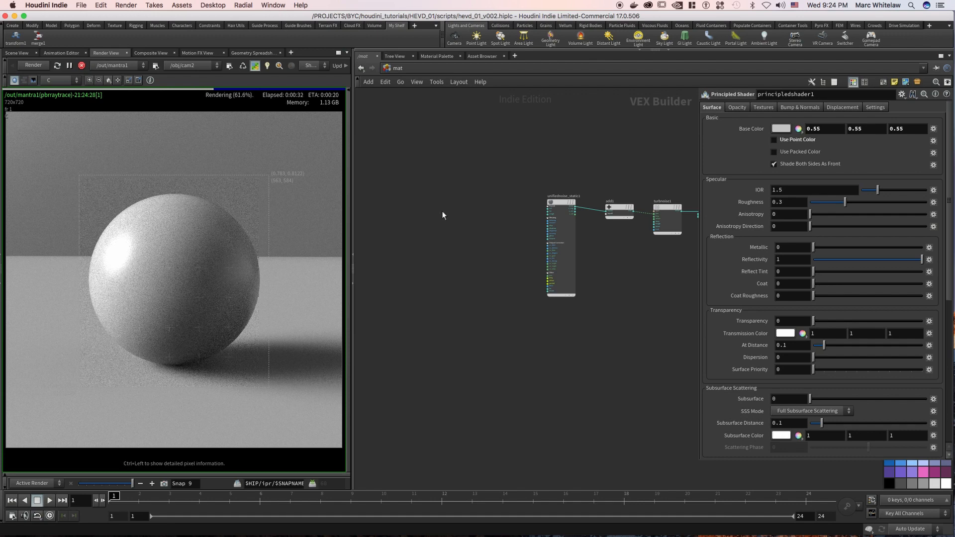
key(Tab)
text(g)
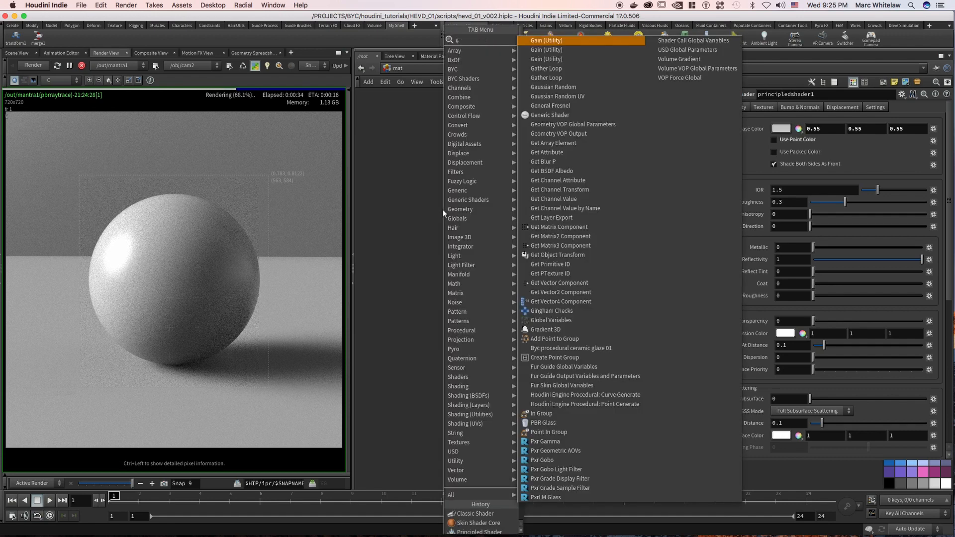
text(lob)
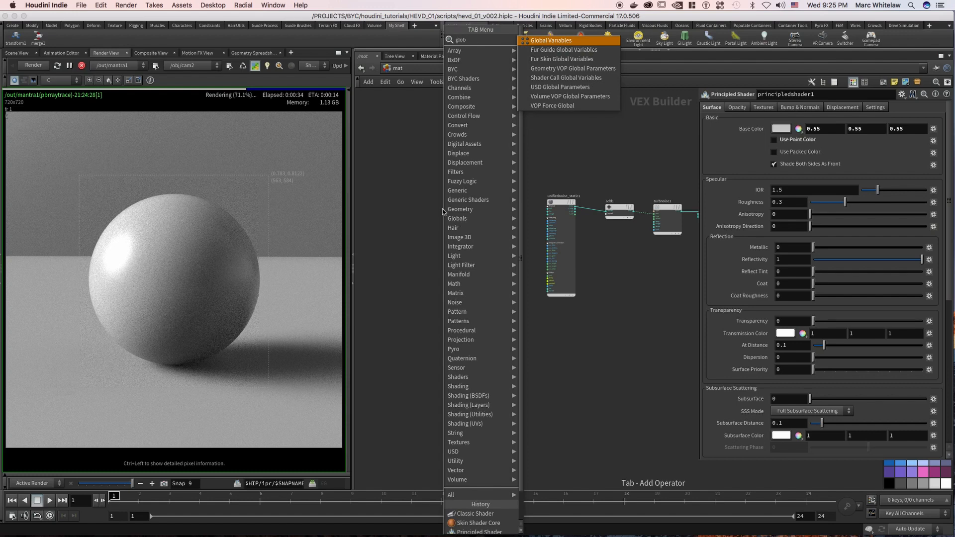
key(Return)
click(483, 211)
scroll(519, 209, up, 5)
drag(501, 183, 406, 340)
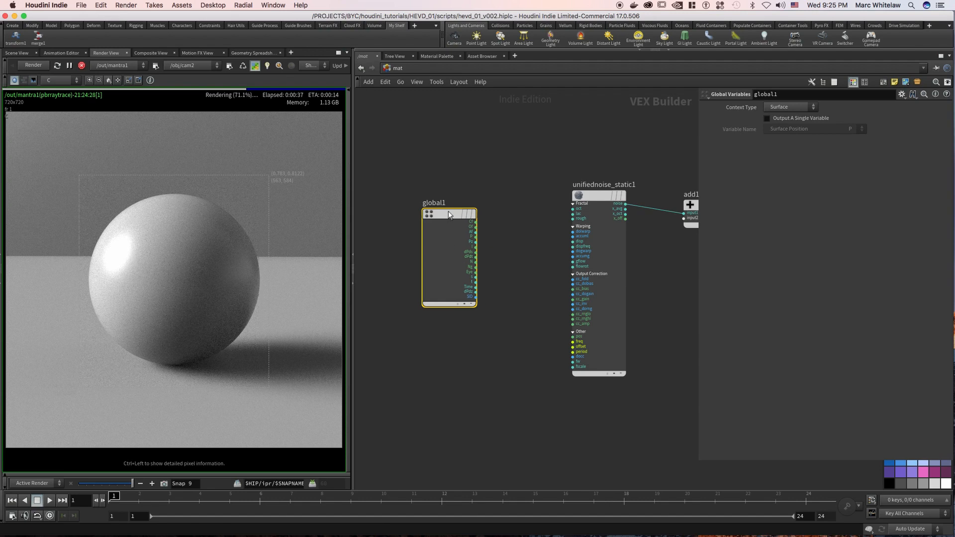
Make the global variables node output a single variable, keeping Surface Position as that variable.
mouse_move(450, 217)
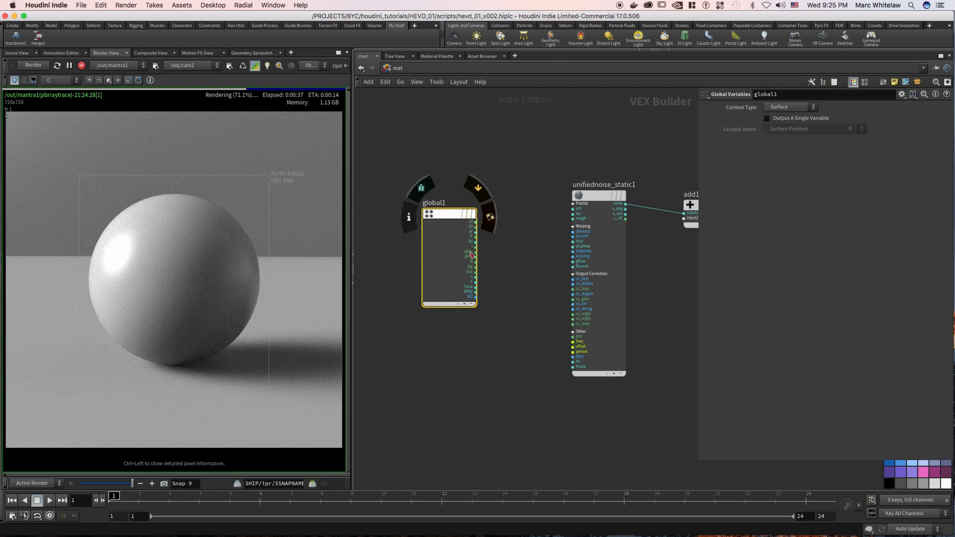
click(767, 118)
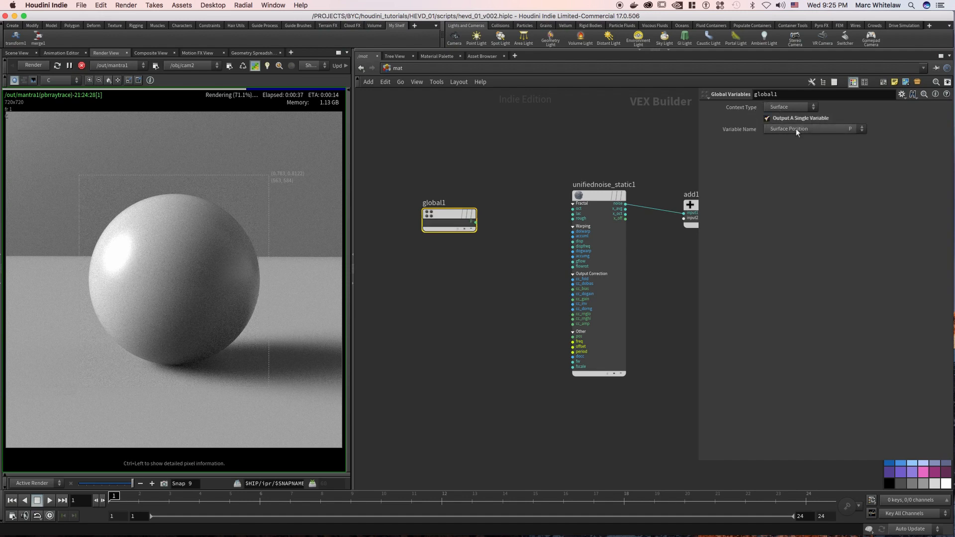
click(802, 130)
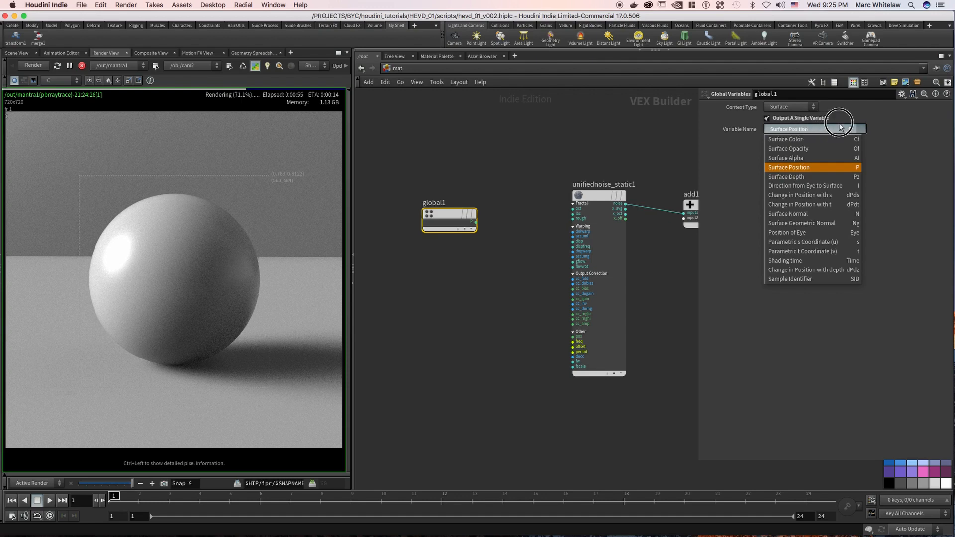
click(831, 129)
Add a Rest Position node between the global variables and unified noise nodes.
middle_drag(492, 174, 507, 172)
scroll(482, 179, down, 4)
drag(489, 184, 403, 190)
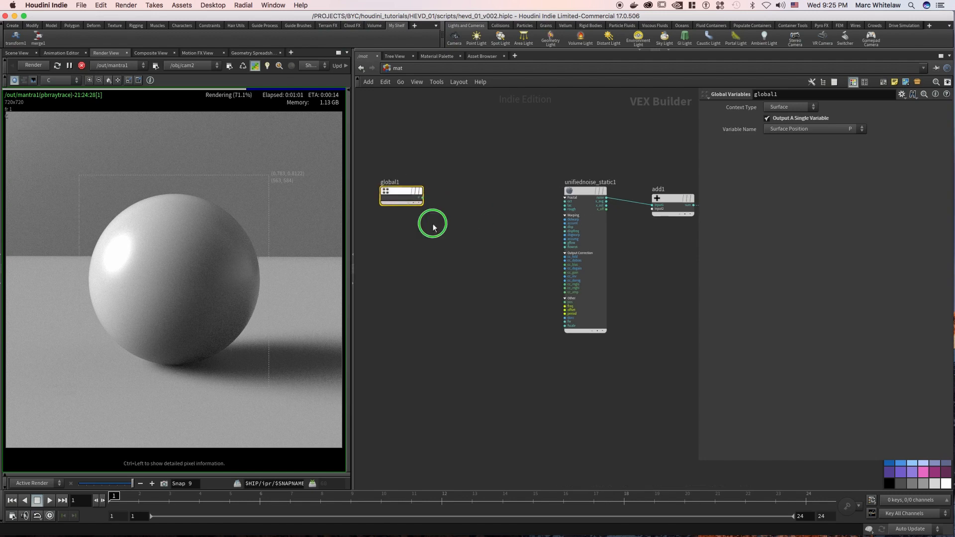
scroll(453, 217, up, 2)
scroll(454, 224, up, 1)
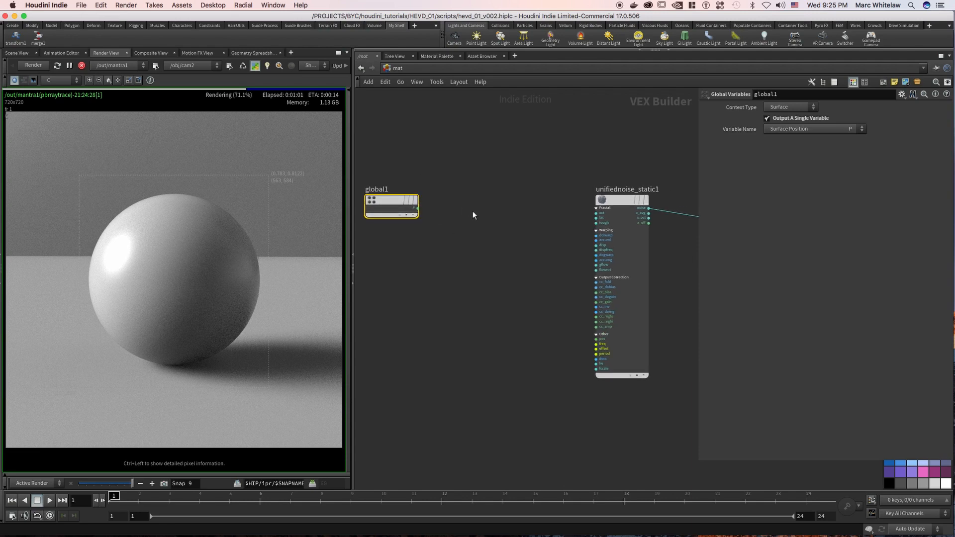
key(Tab)
text(r)
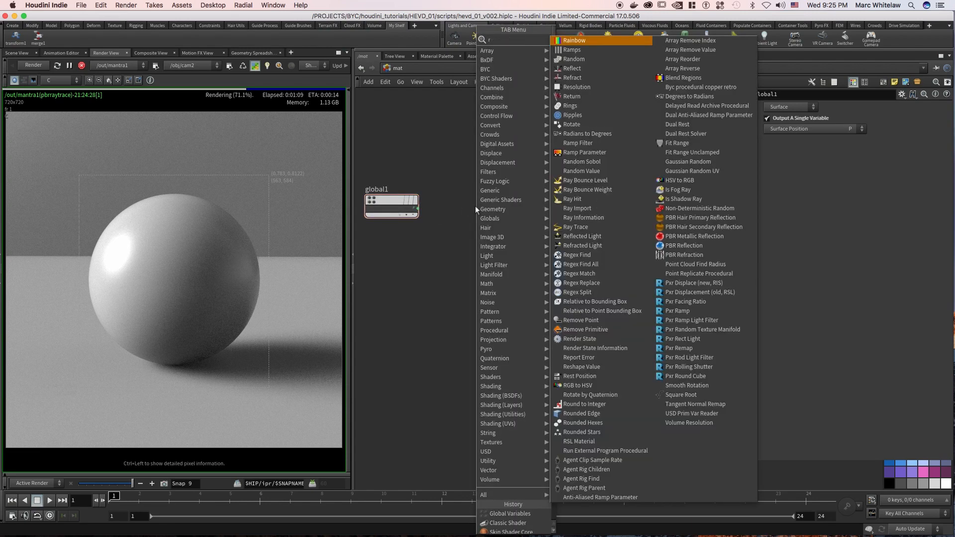
text(est)
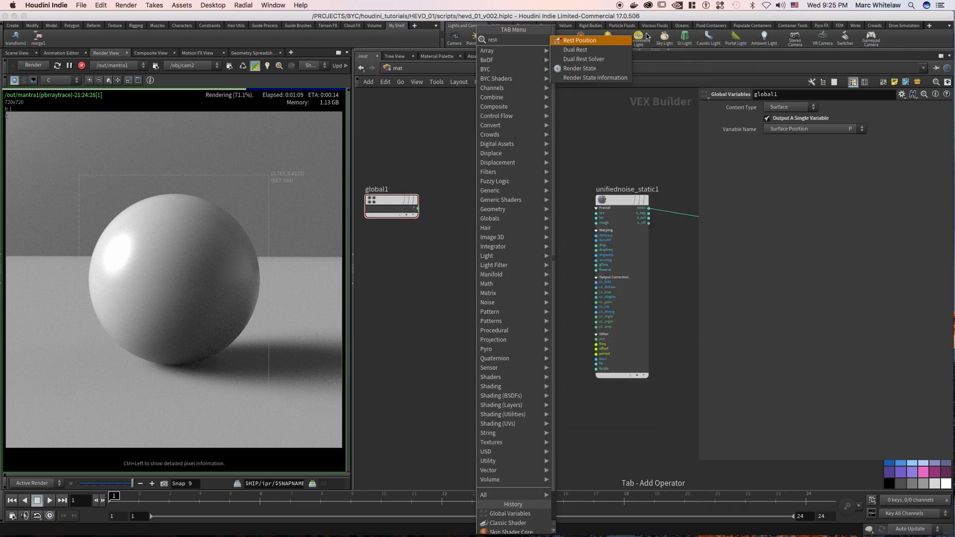
click(590, 42)
click(479, 198)
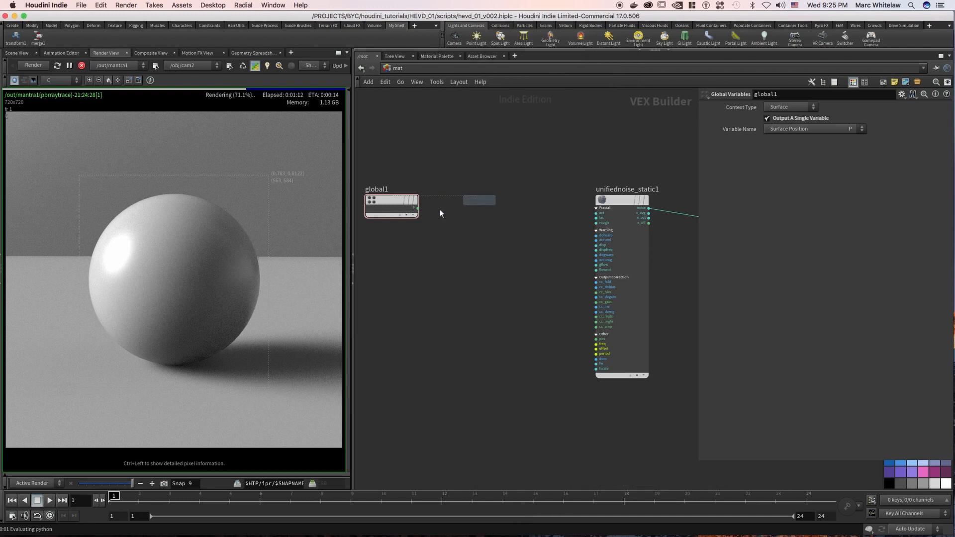
Connect the global variables' P output to the rest position node and select both nodes.
drag(419, 209, 455, 208)
drag(531, 163, 441, 219)
drag(509, 197, 483, 196)
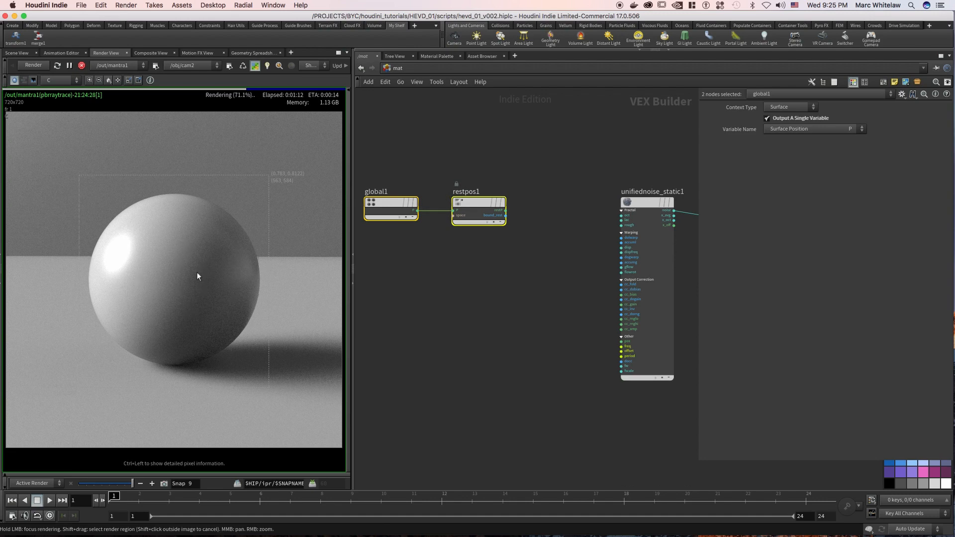
Connect the rest position output to the unified noise node's position input.
scroll(441, 342, down, 2)
middle_drag(441, 342, 413, 310)
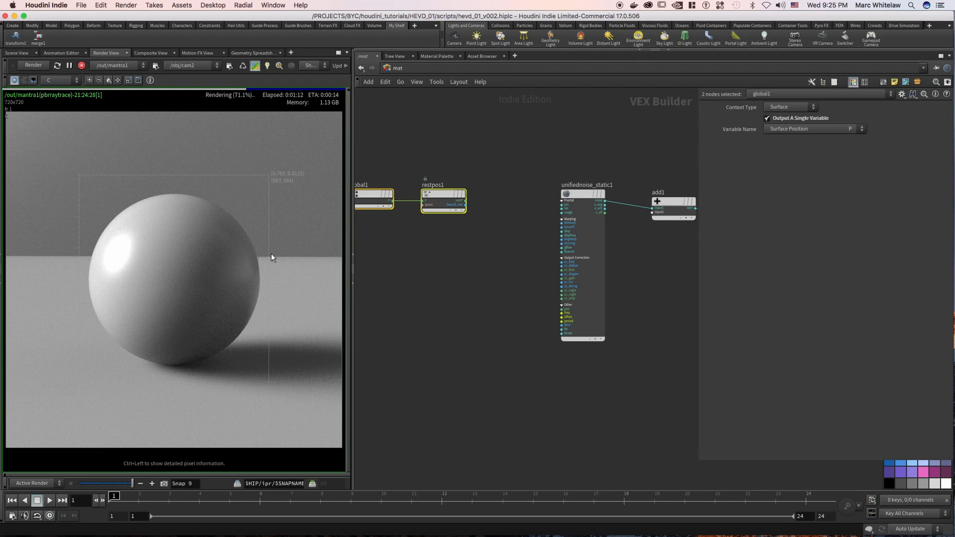
scroll(492, 158, up, 2)
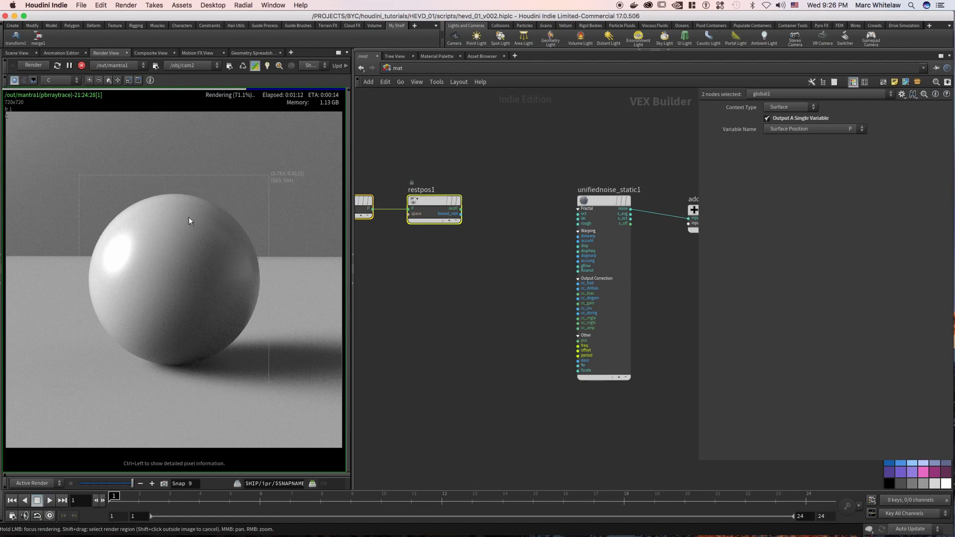
middle_drag(535, 147, 521, 153)
drag(448, 216, 517, 281)
click(515, 244)
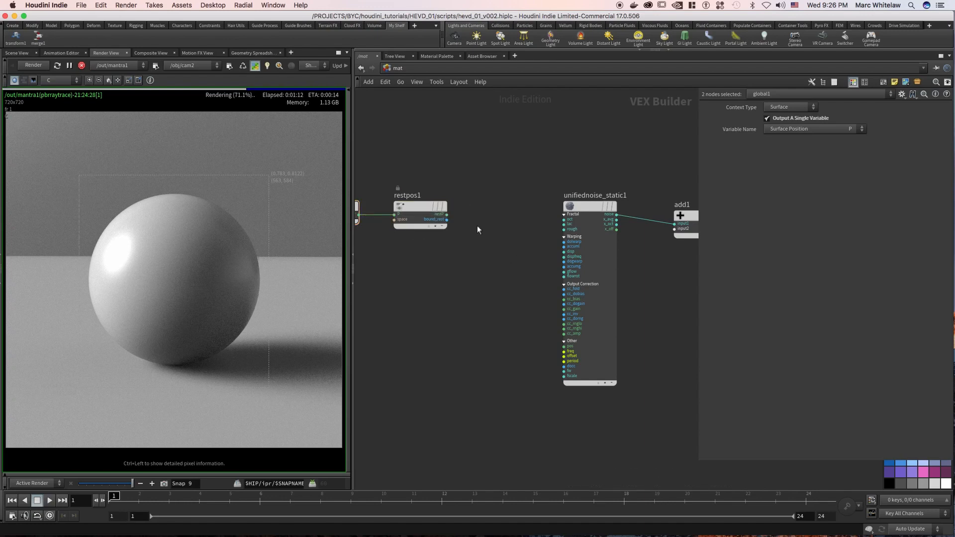
drag(447, 214, 565, 348)
Wire the rest position output into the add node's second input and the turbulent noise's position input, lowering the unified noise and add nodes.
middle_drag(627, 289, 362, 326)
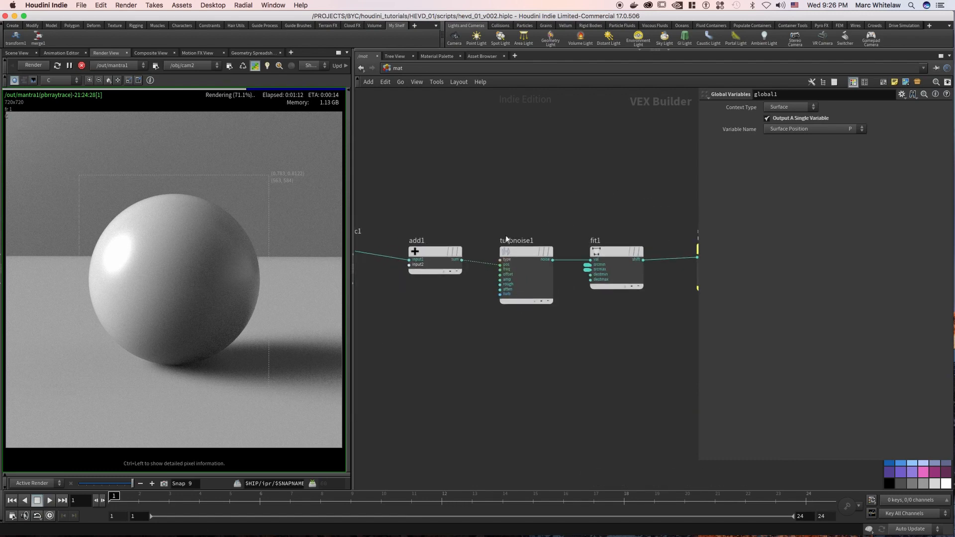
scroll(491, 255, down, 5)
middle_drag(491, 256, 524, 185)
middle_drag(464, 169, 479, 182)
right_drag(486, 186, 518, 187)
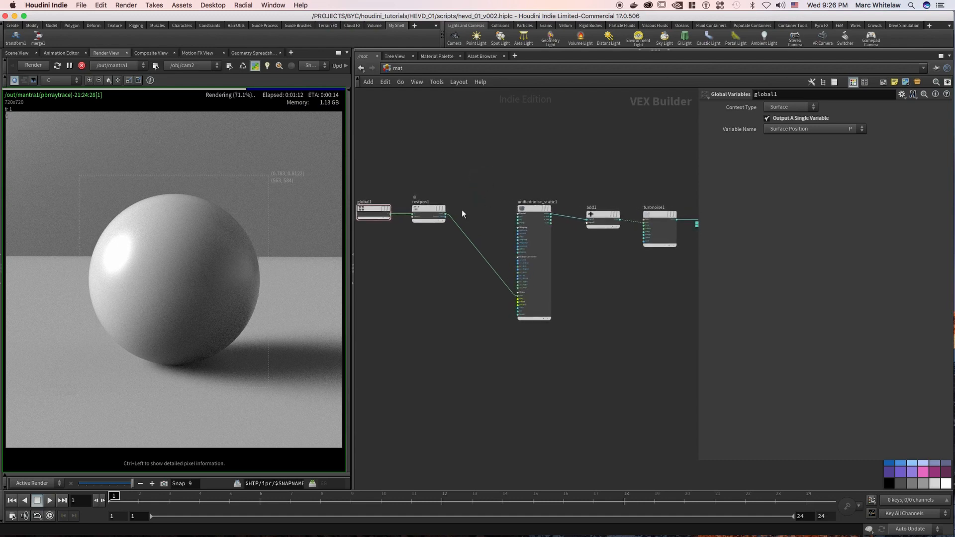
drag(447, 215, 533, 263)
middle_drag(592, 249, 511, 250)
drag(542, 193, 510, 253)
middle_drag(515, 218, 527, 228)
drag(527, 228, 523, 251)
drag(379, 233, 573, 241)
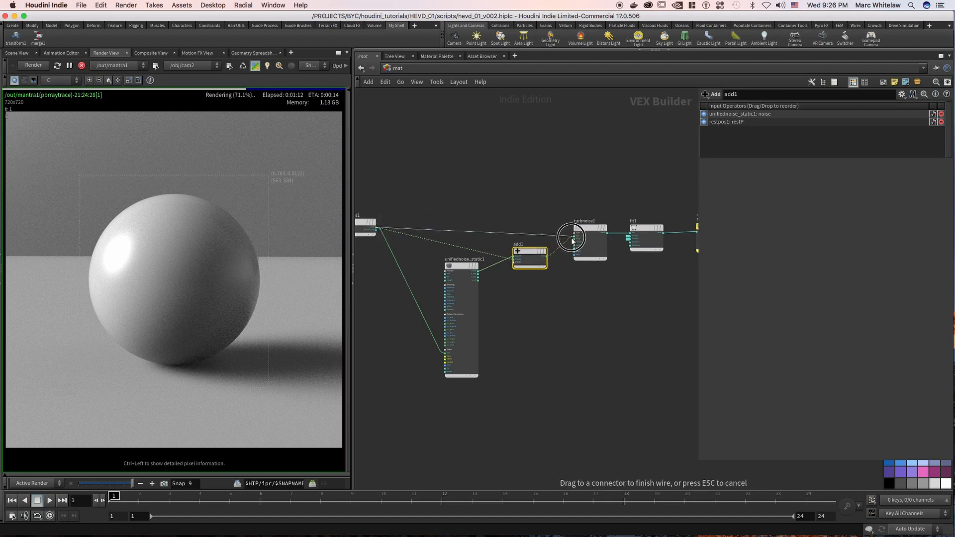
Connect the color ramp's output to the principled shader's basecolor input and select the shader.
middle_drag(525, 169, 360, 162)
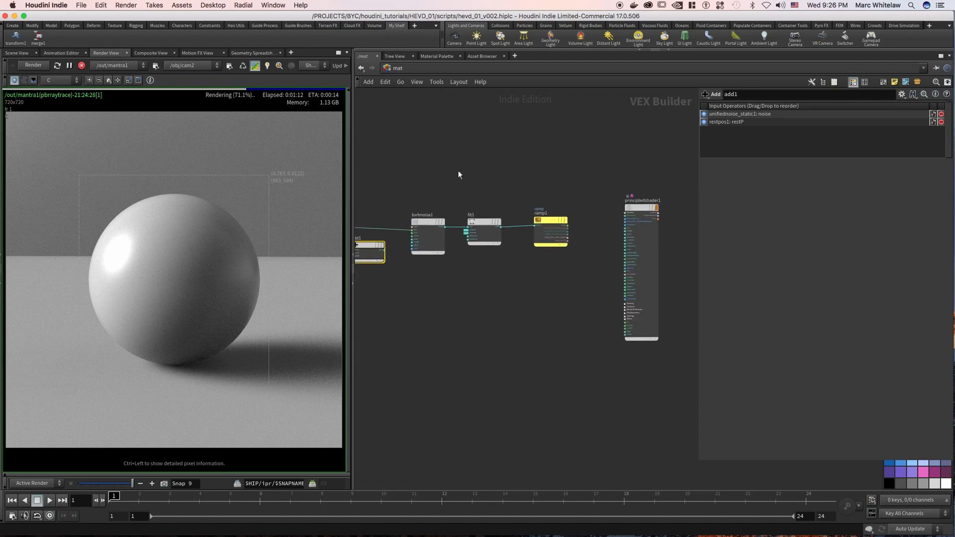
scroll(590, 194, up, 5)
drag(579, 212, 649, 231)
middle_drag(620, 193, 550, 182)
drag(549, 167, 634, 256)
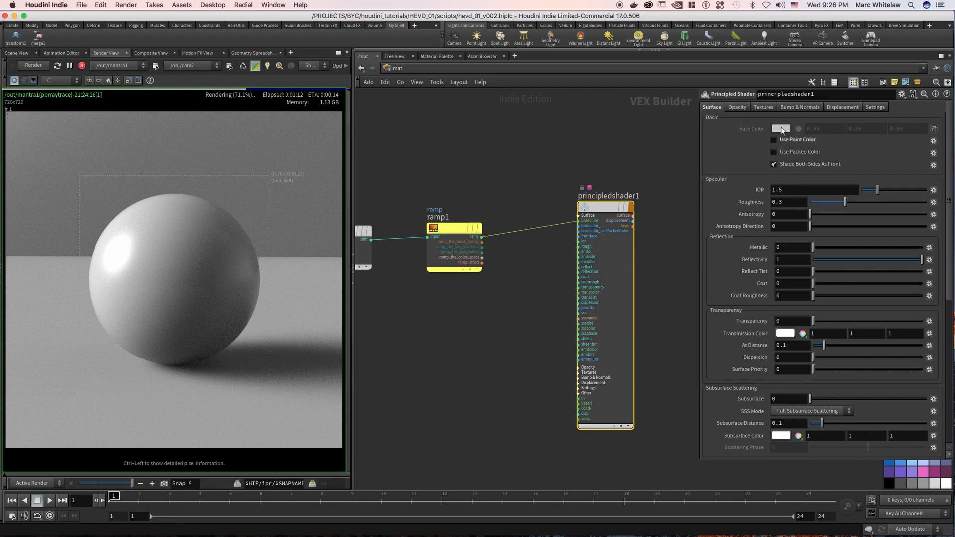
middle_drag(554, 159, 604, 149)
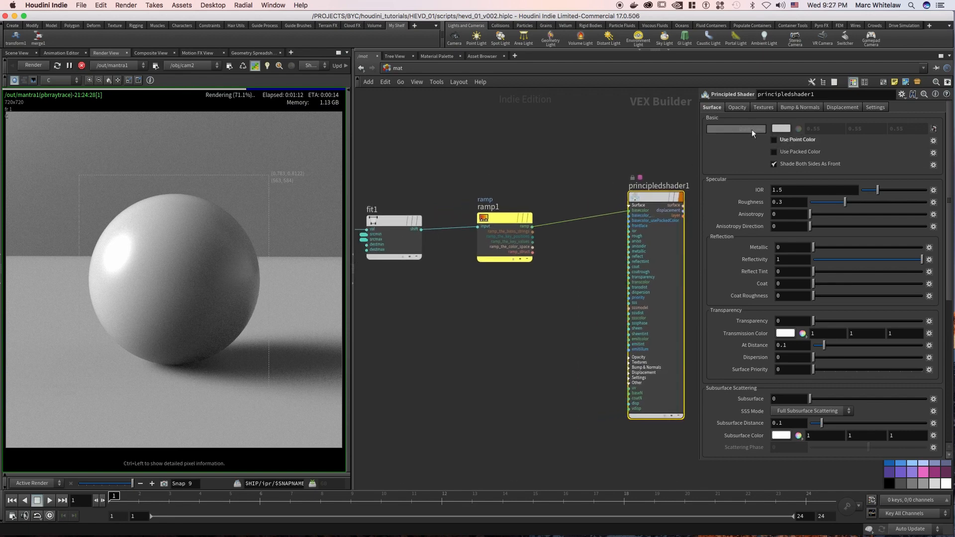
Take a snapshot of the current sphere render and restart it with the color ramp driving the base color.
scroll(533, 159, down, 3)
middle_drag(521, 156, 538, 174)
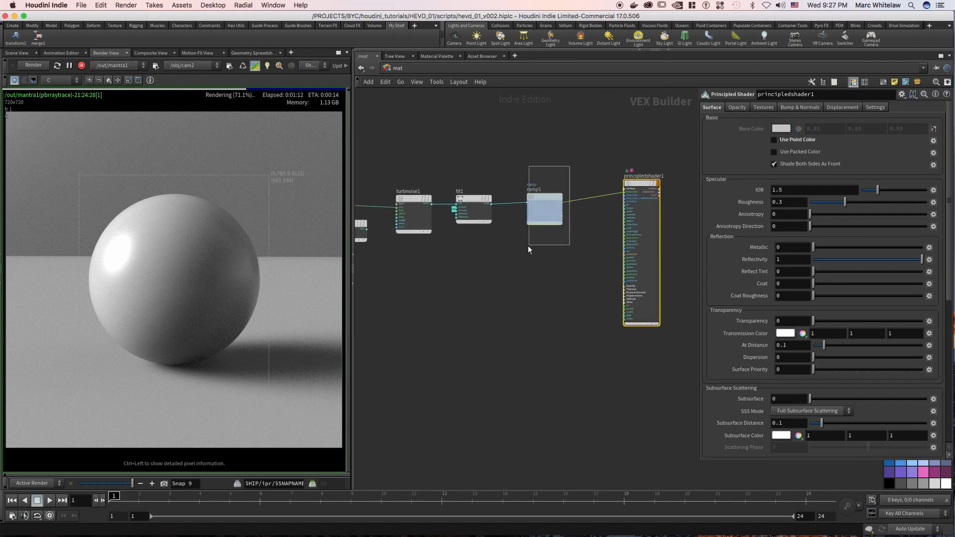
click(544, 209)
drag(95, 485, 134, 490)
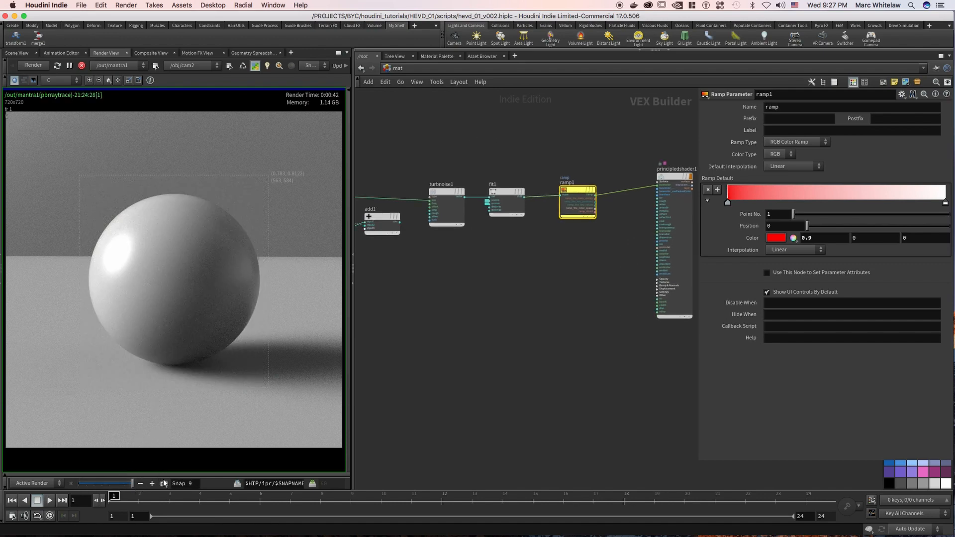
click(34, 65)
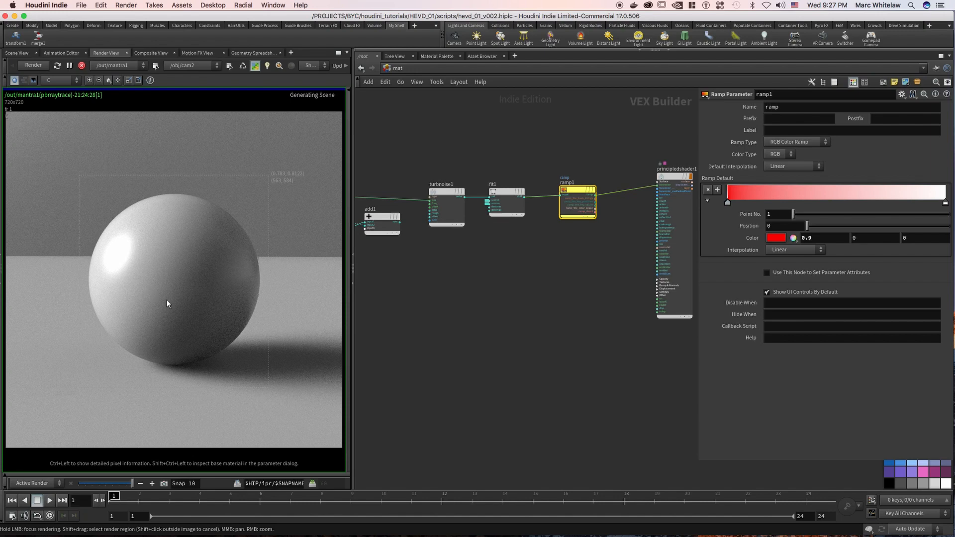
Examine the turbulent noise node's settings and the wiring back to the rest position while the sphere renders.
drag(681, 140, 420, 279)
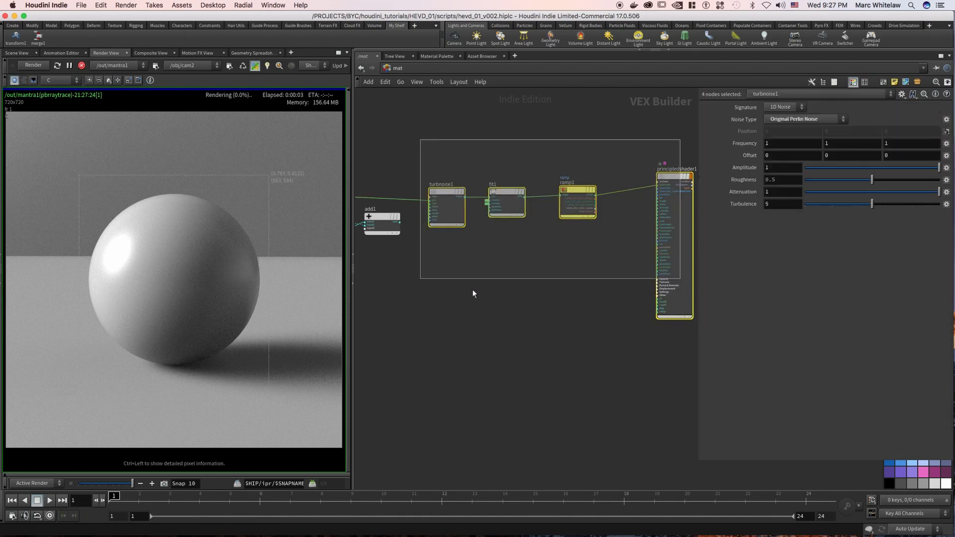
click(471, 294)
middle_drag(534, 139, 527, 211)
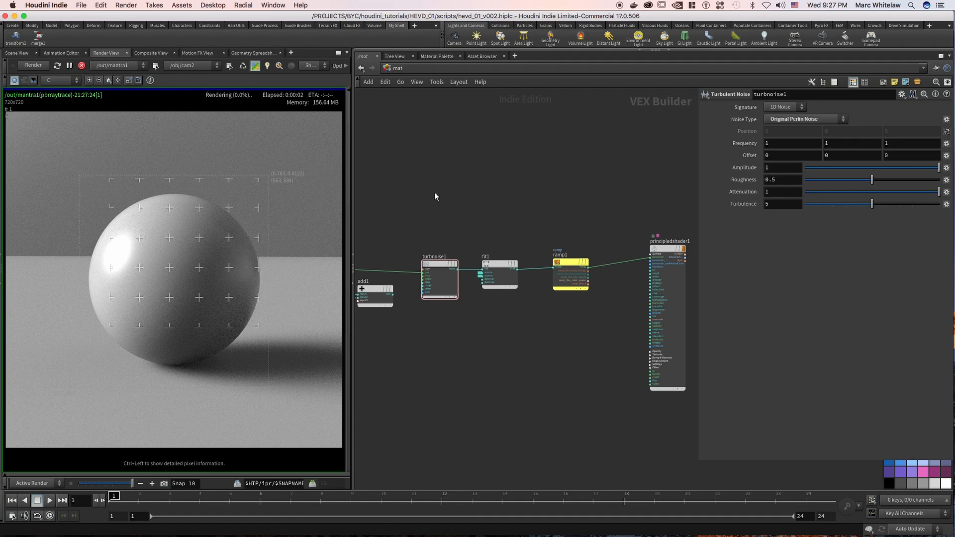
right_drag(516, 194, 486, 205)
middle_drag(499, 202, 535, 174)
scroll(551, 177, down, 2)
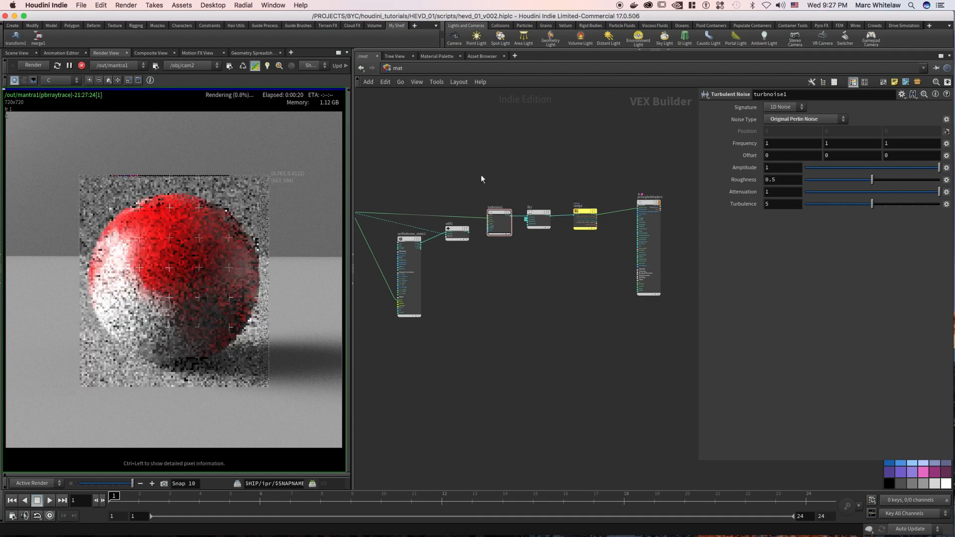
middle_drag(480, 155, 551, 147)
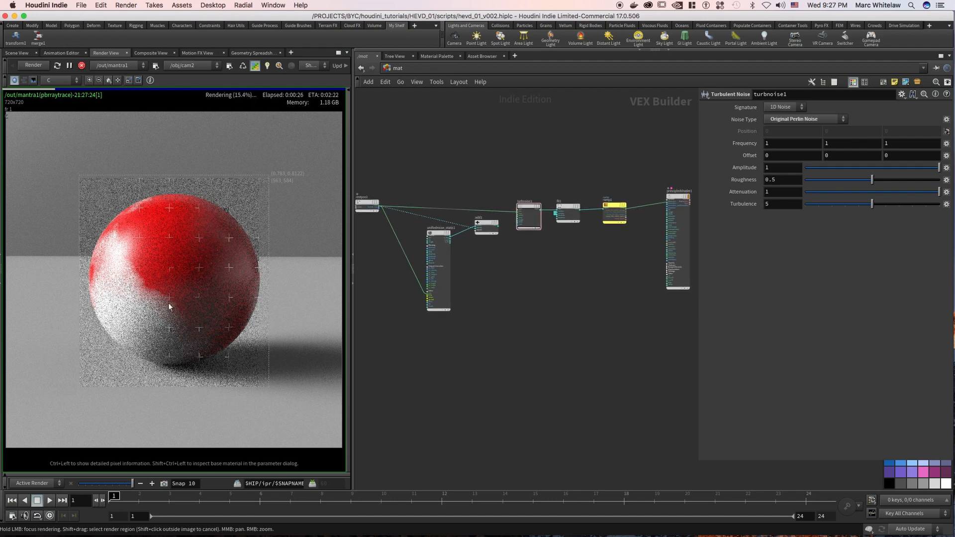
middle_drag(531, 161, 563, 150)
click(536, 260)
scroll(518, 244, up, 3)
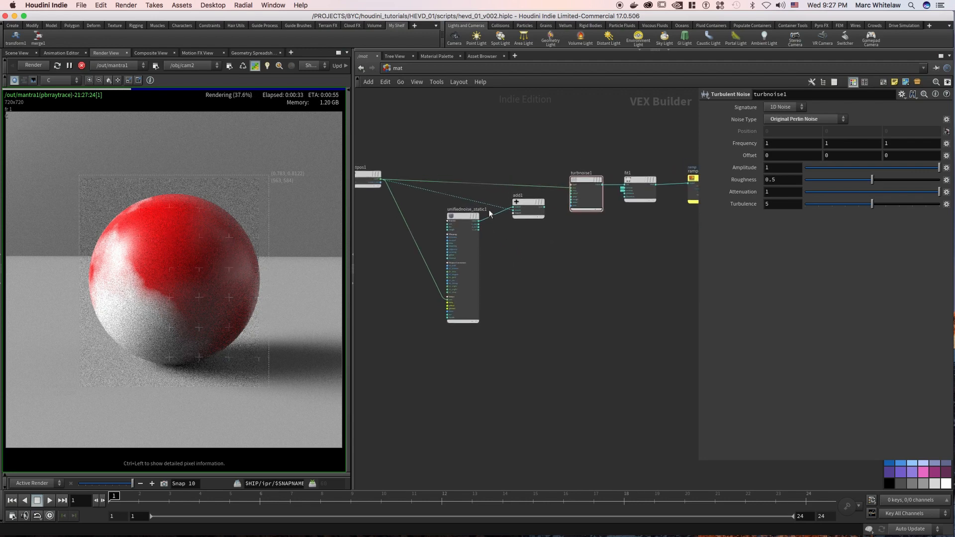
Snapshot the render and rewire add1 between the rest position and turbulent noise, with the unified noise x_off output as its second input.
drag(455, 196, 455, 209)
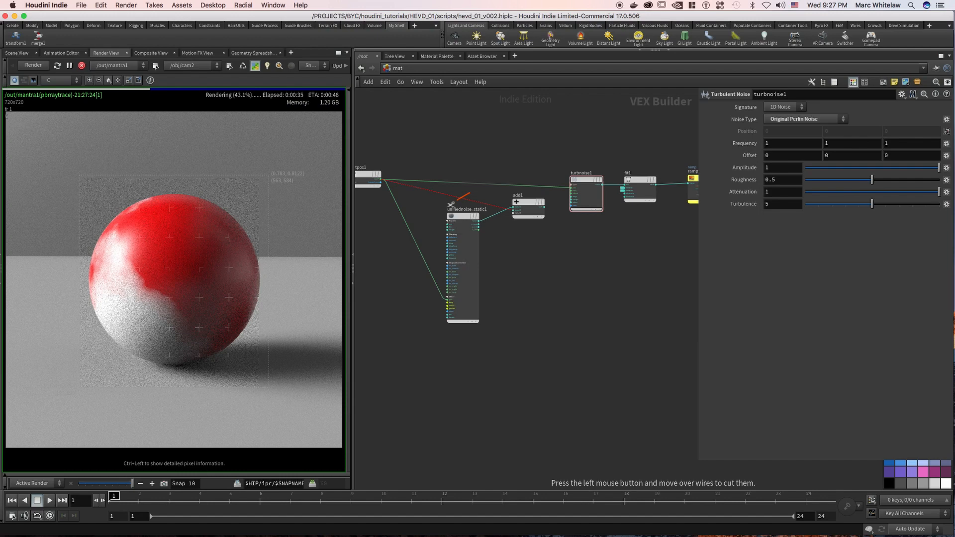
click(164, 485)
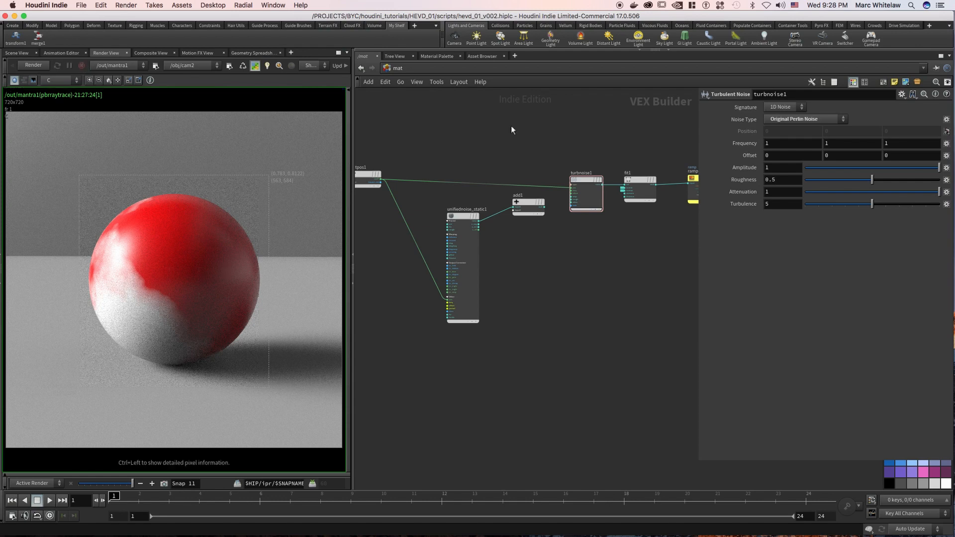
middle_drag(541, 171, 485, 185)
drag(474, 217, 468, 202)
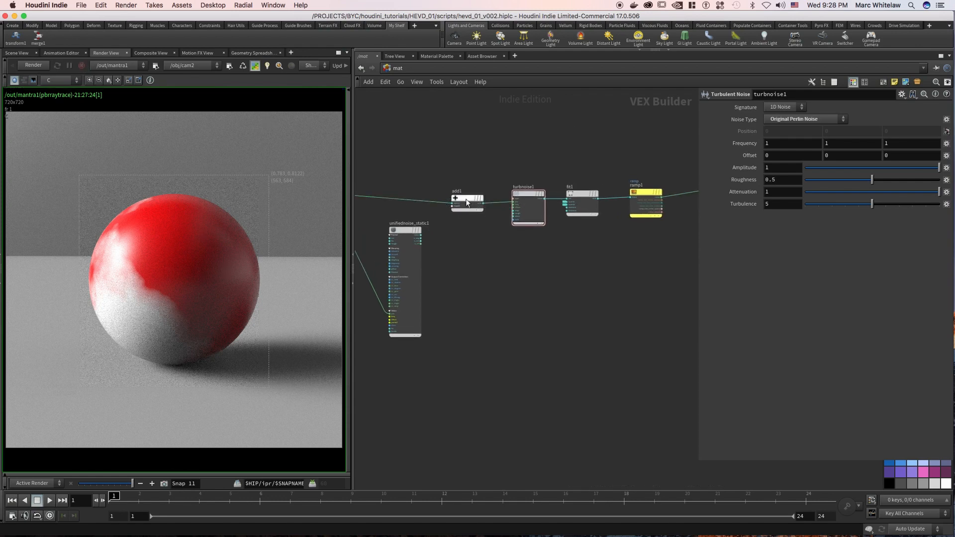
middle_drag(446, 242, 473, 235)
drag(449, 237, 482, 199)
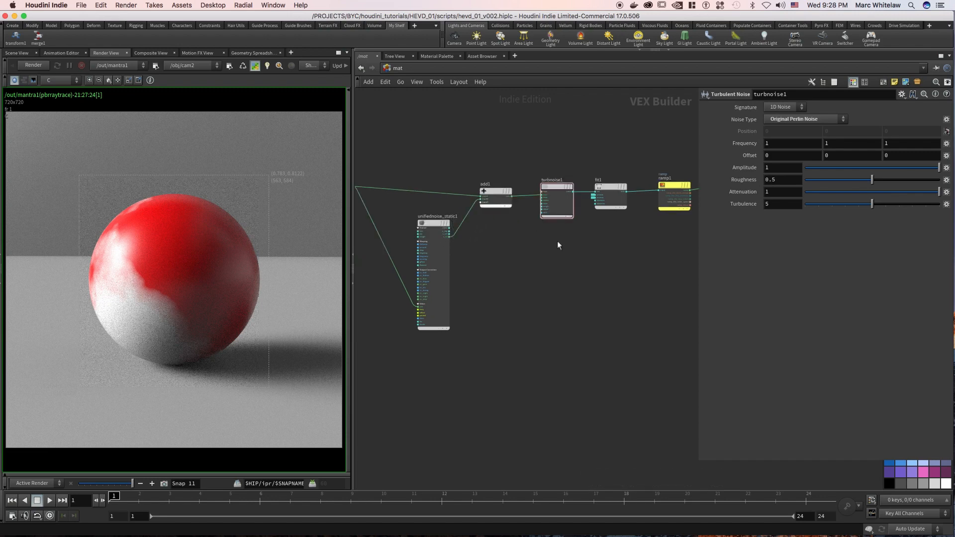
Check the original ramp colors on attribvop1 inside the test_material object and return to the mat network with ramp1 selected.
middle_drag(559, 241, 407, 258)
click(398, 68)
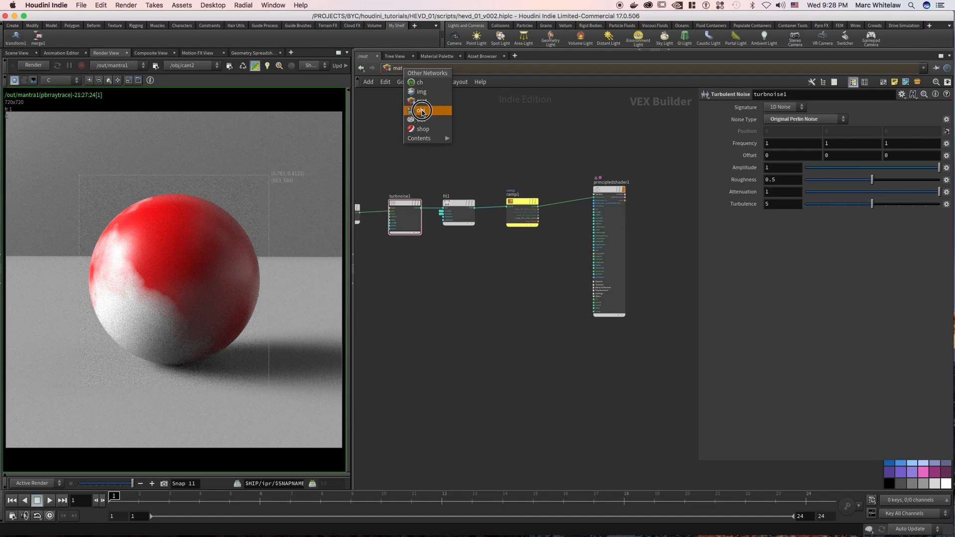
click(547, 144)
click(521, 223)
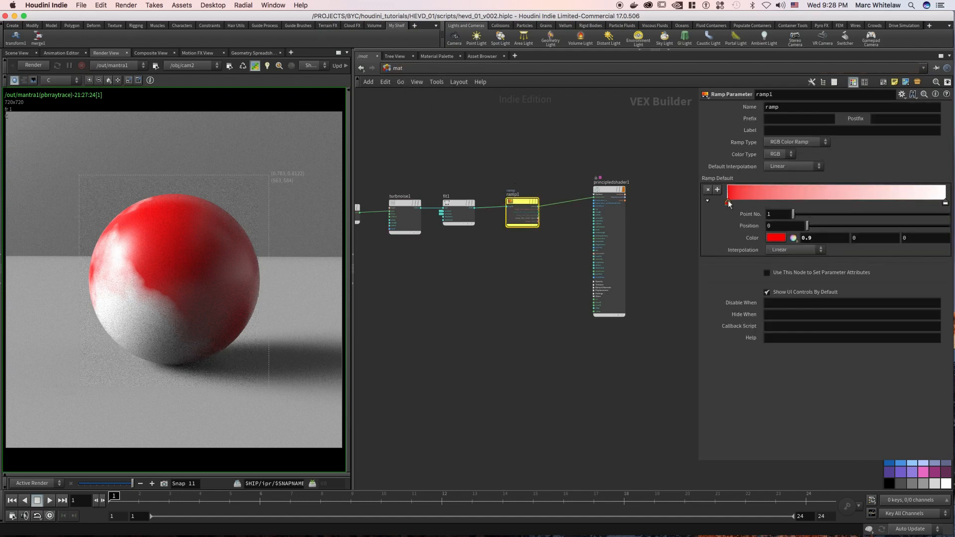
click(398, 68)
click(427, 108)
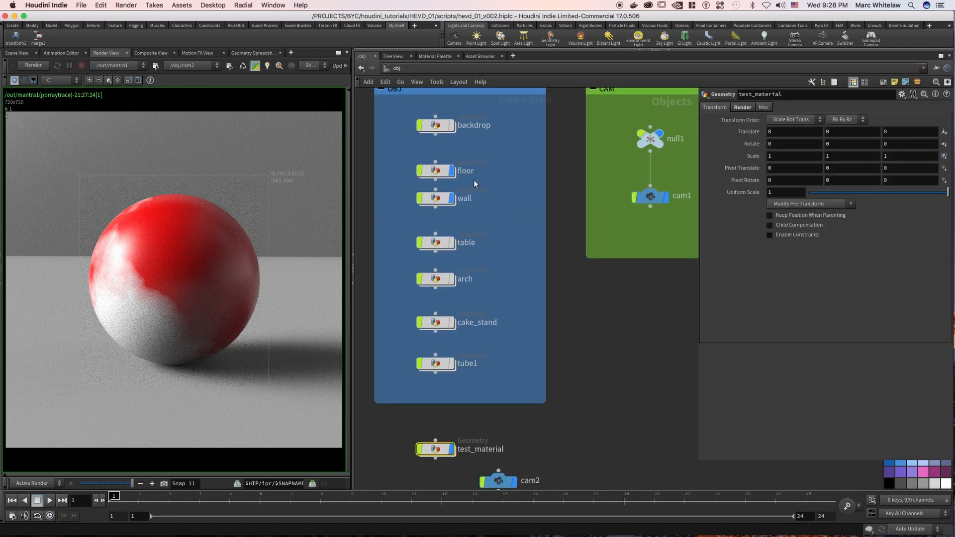
drag(521, 193, 461, 208)
click(449, 454)
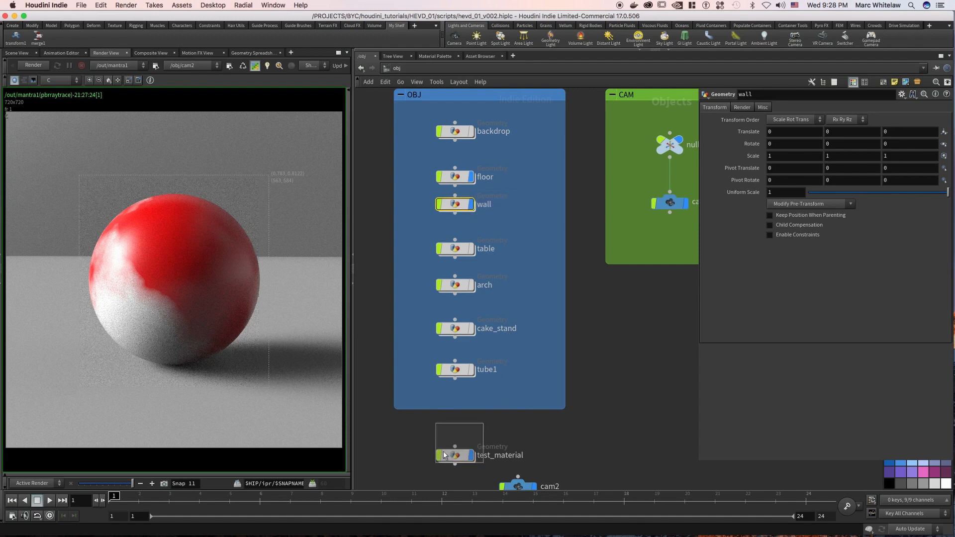
key(Return)
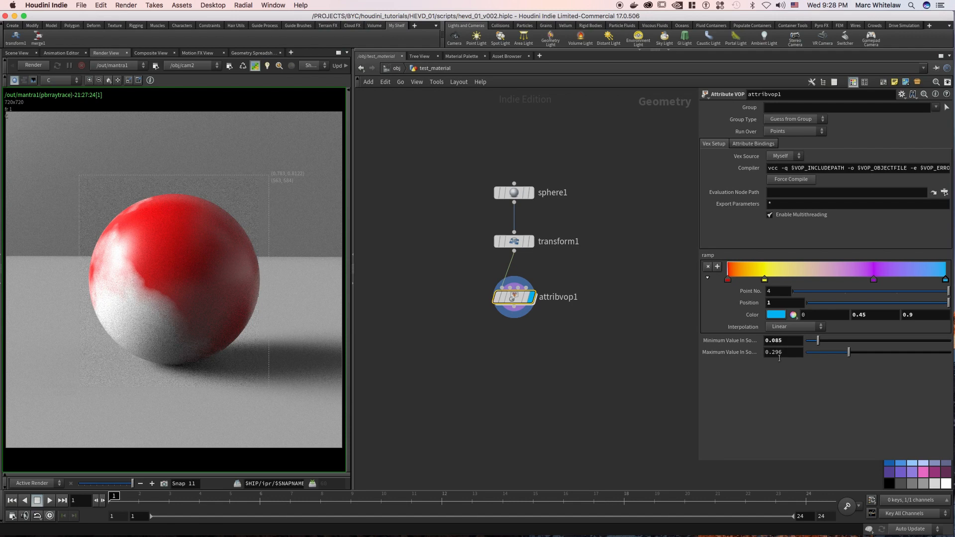
click(397, 69)
click(413, 69)
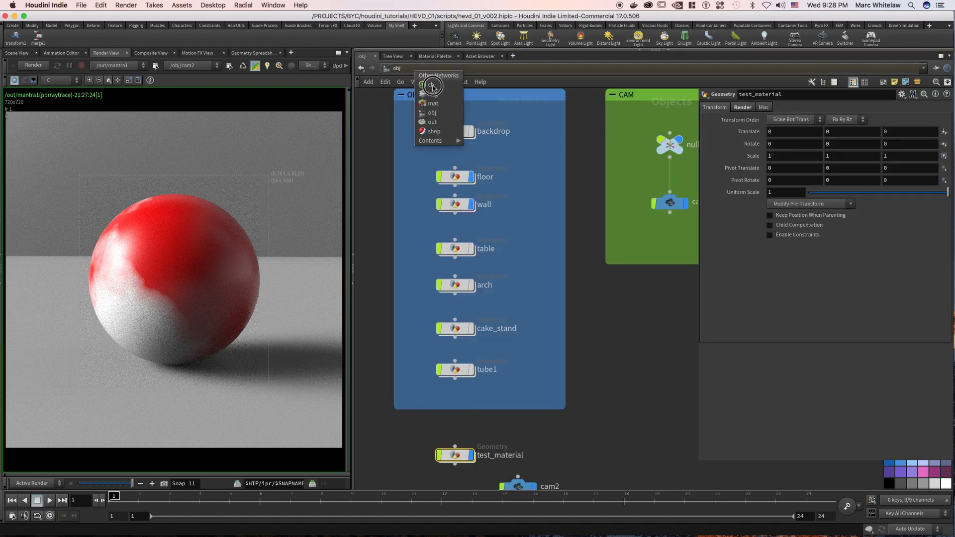
click(435, 104)
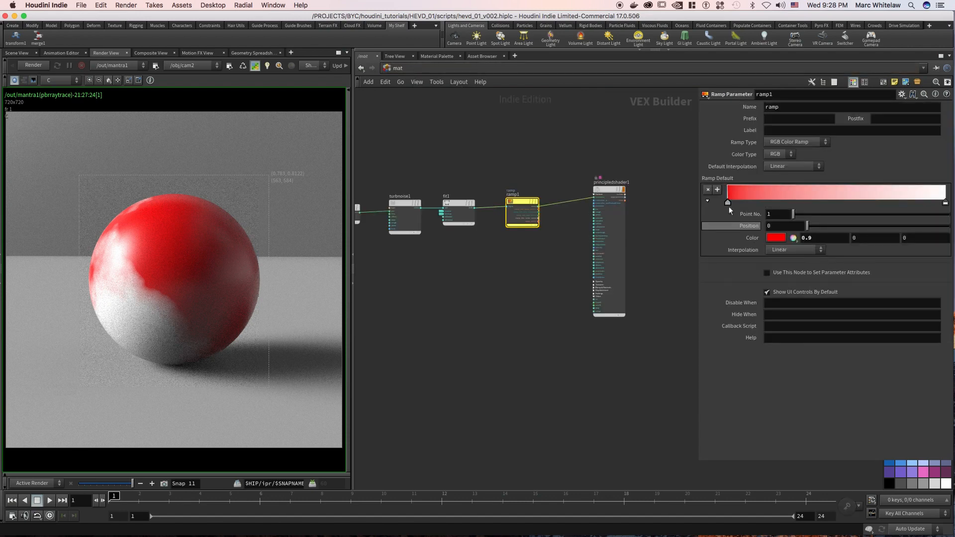
Set the color ramp's end point to light blue (0, 0.45, 0.9).
click(944, 203)
click(778, 239)
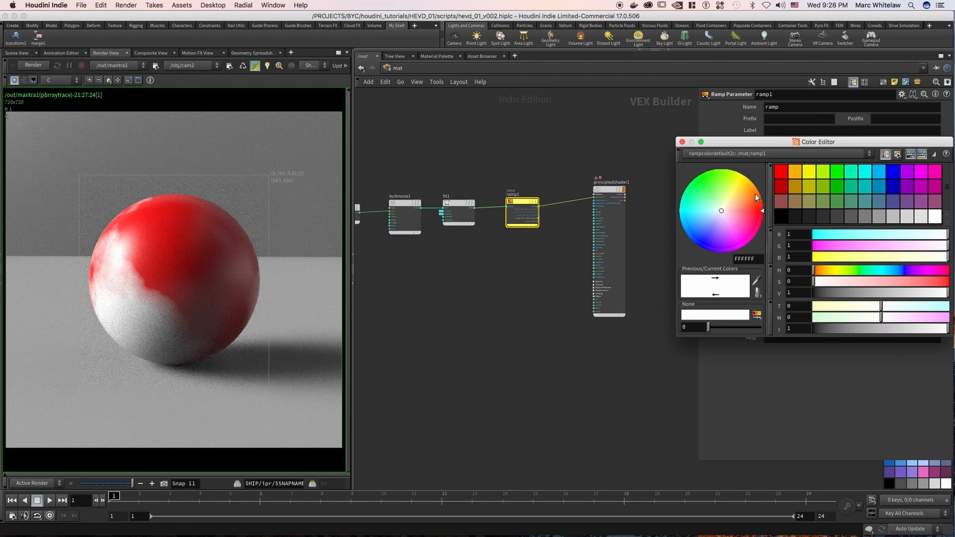
click(880, 174)
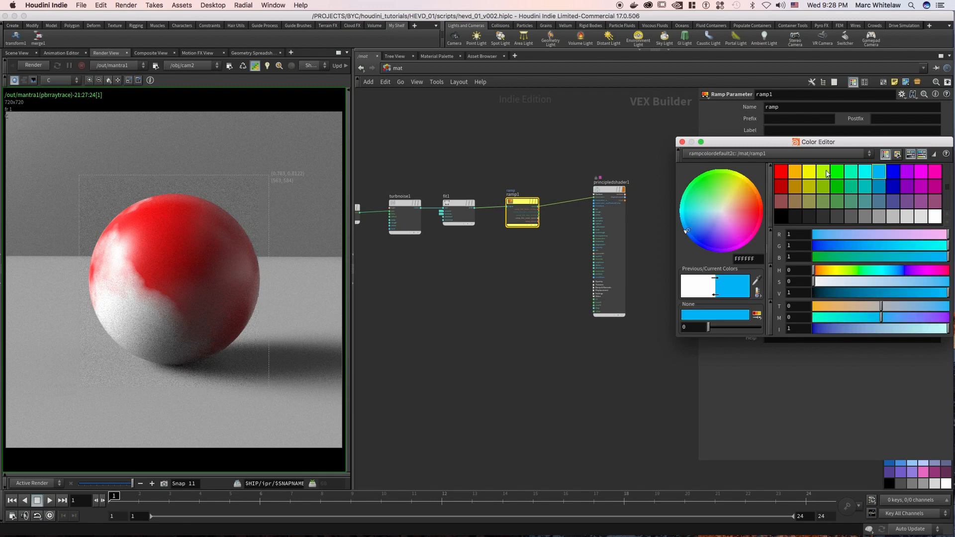
click(682, 143)
Add a ramp point near the red end and set its color to yellow (0.9, 0.9, 0).
click(769, 202)
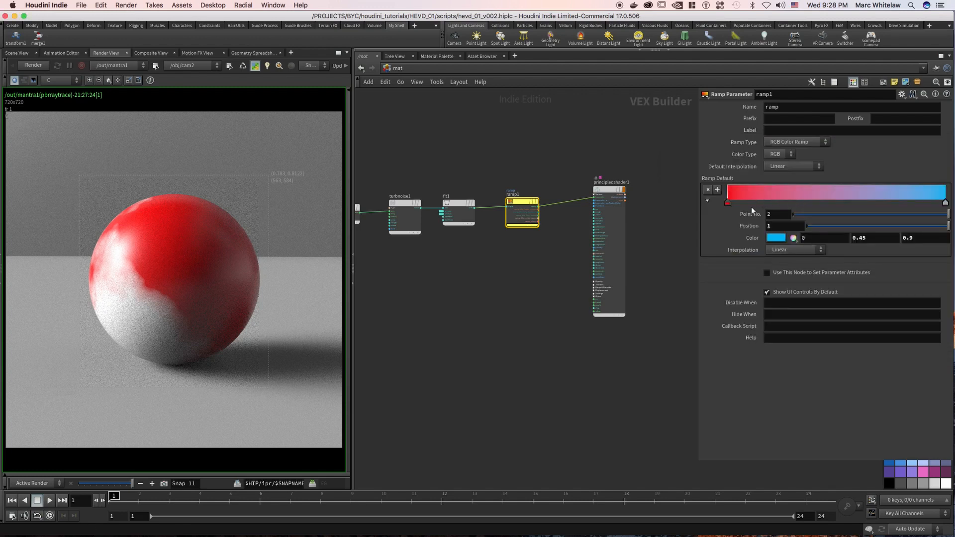
click(708, 202)
click(777, 238)
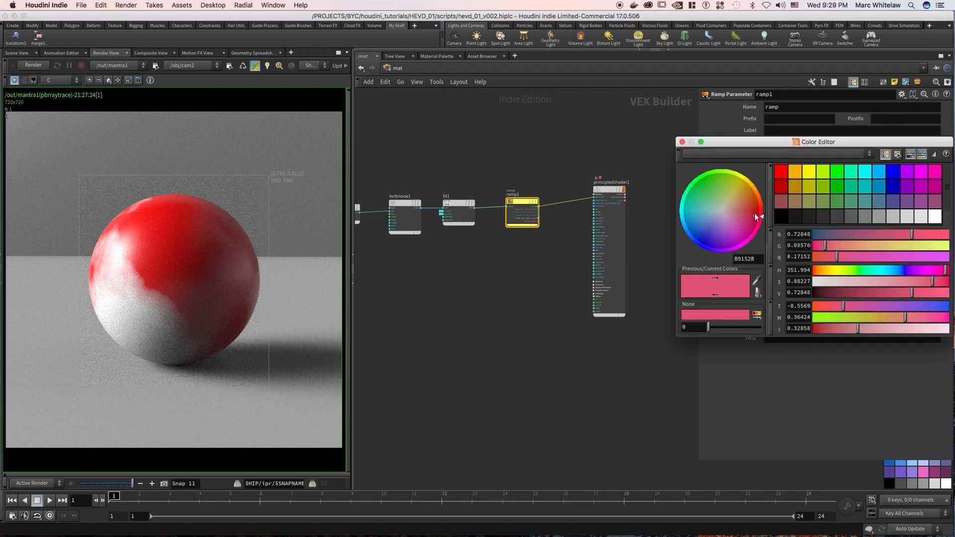
click(808, 174)
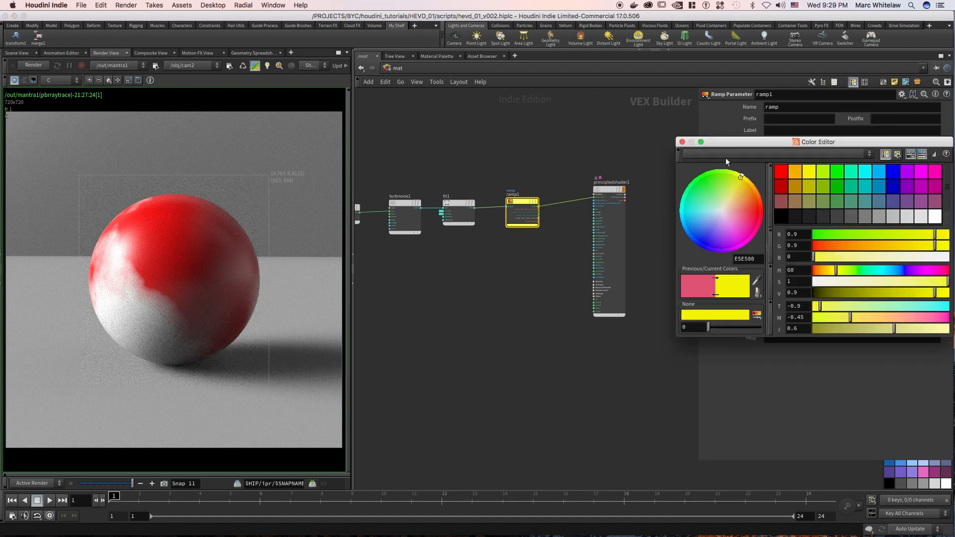
click(682, 142)
Add a third ramp point at about position 0.67 and color it purple (0.45, 0, 0.9).
click(874, 192)
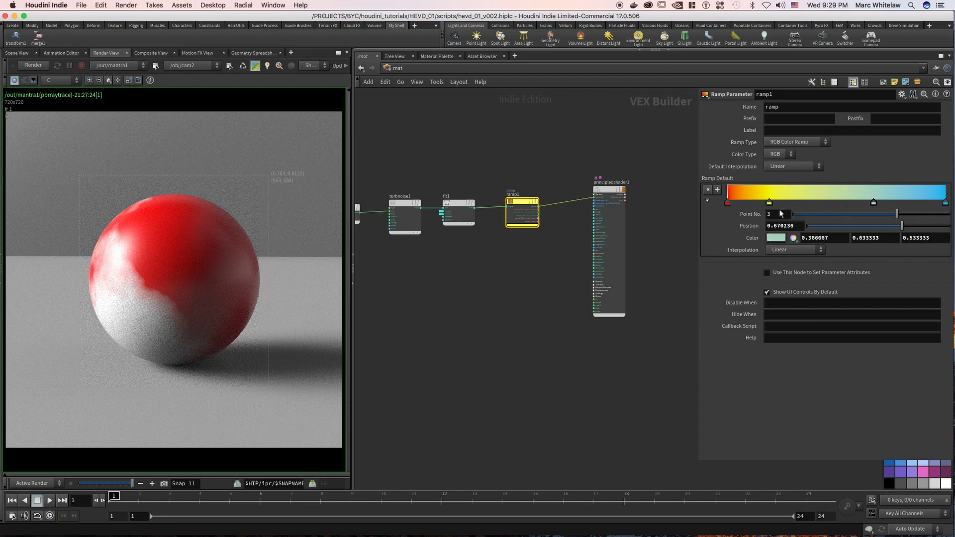
click(780, 239)
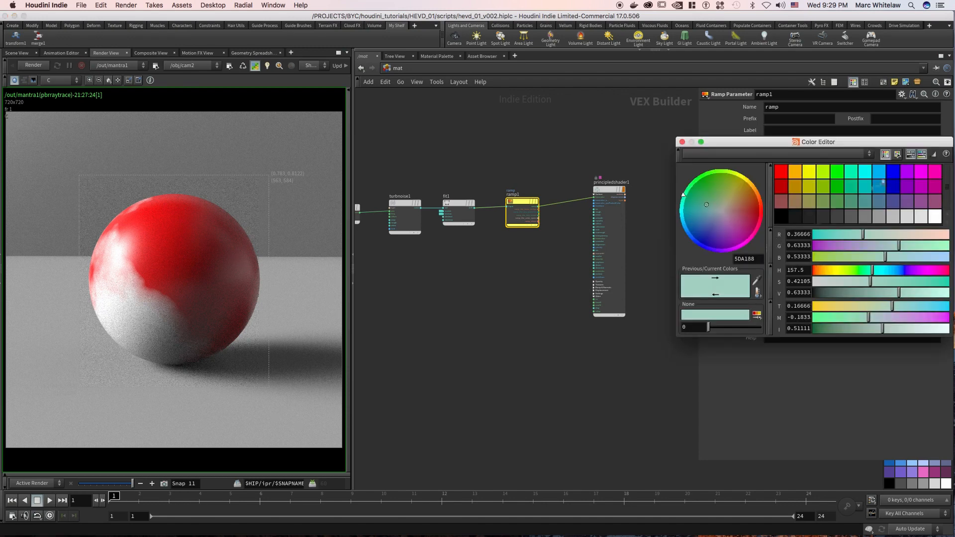
click(907, 172)
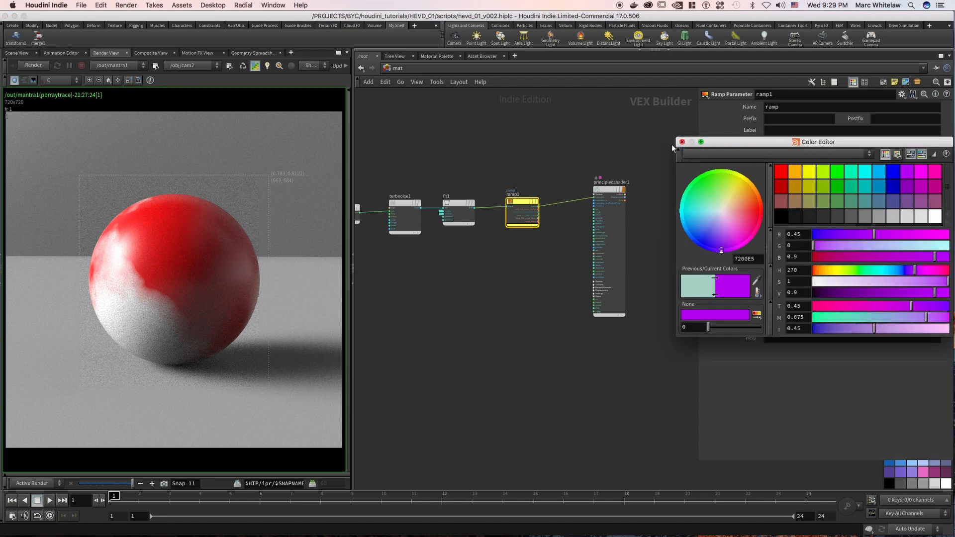
click(682, 142)
Inspect the add node's input operators and the wiring of the noise chain up to the principled shader.
middle_drag(534, 167, 598, 157)
drag(598, 160, 561, 238)
middle_drag(487, 139, 572, 128)
drag(572, 133, 549, 225)
scroll(549, 225, up, 3)
middle_drag(547, 231, 568, 231)
drag(537, 249, 479, 282)
drag(572, 210, 583, 140)
drag(583, 139, 588, 132)
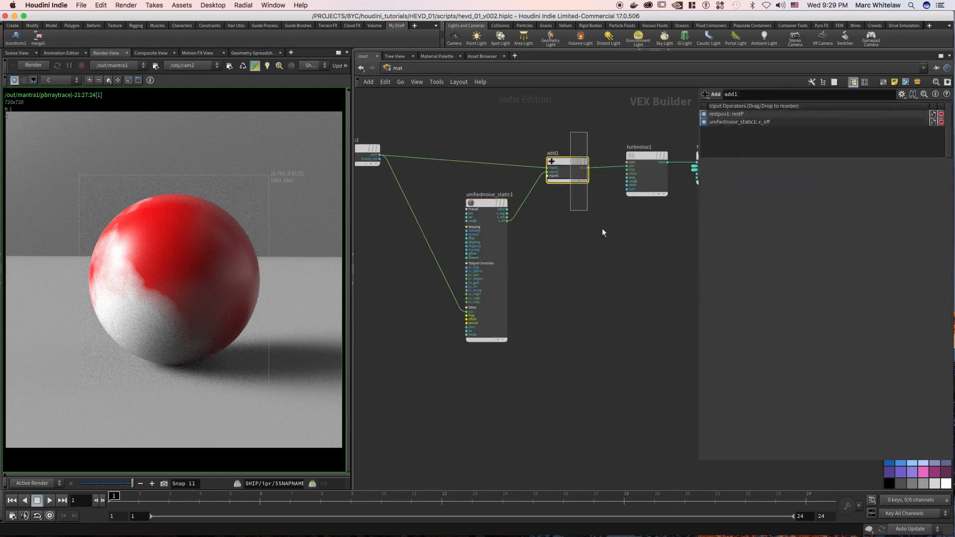
middle_drag(602, 228, 528, 302)
scroll(502, 171, down, 2)
middle_drag(578, 157, 468, 150)
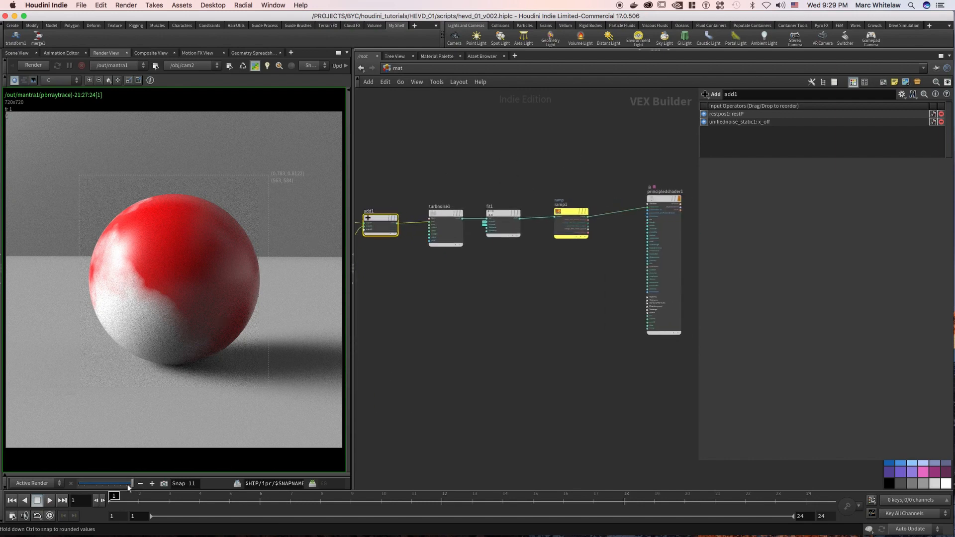
Re-render the sphere with the new ramp colors, focusing refinement on its multicolored area, and snapshot the result.
click(38, 68)
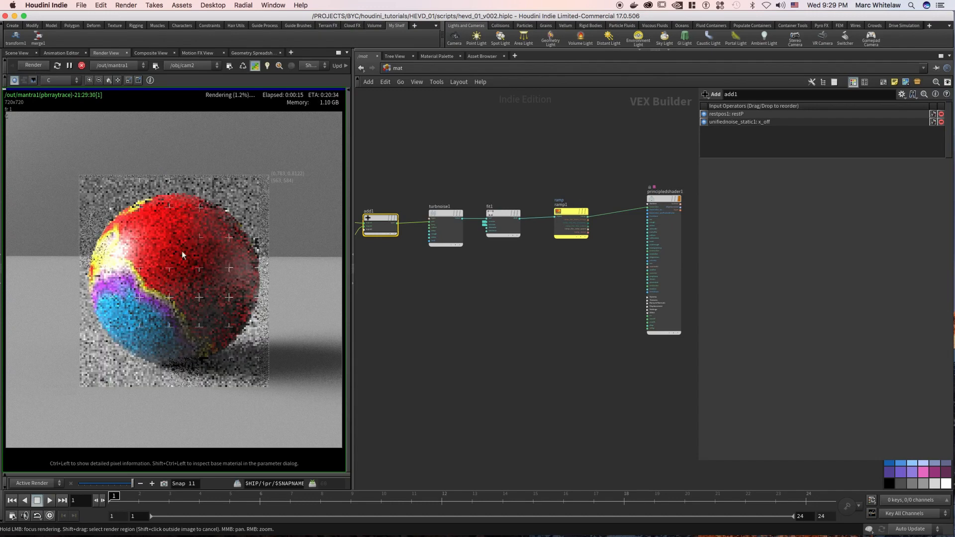
drag(123, 282, 118, 241)
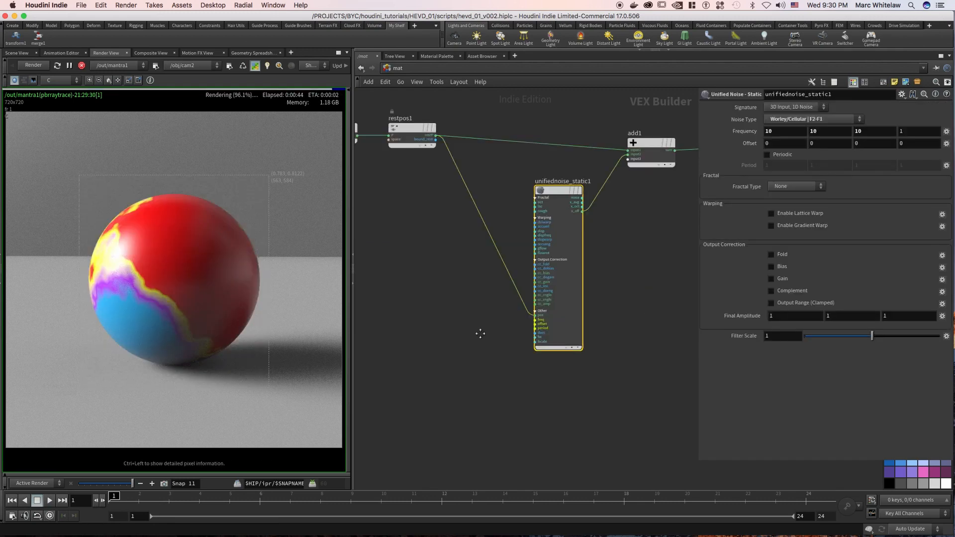
middle_drag(482, 333, 442, 357)
scroll(607, 260, up, 1)
scroll(606, 261, down, 3)
middle_drag(605, 261, 541, 286)
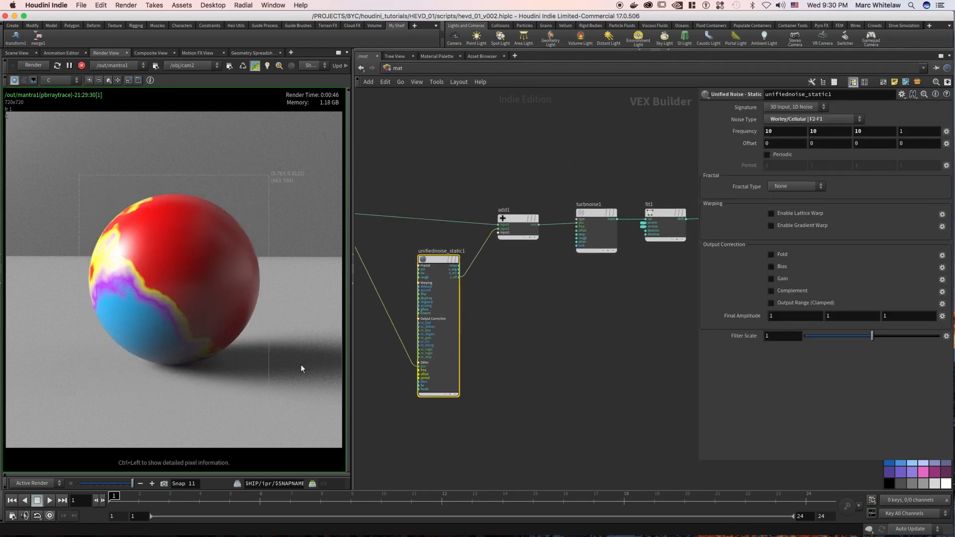
click(163, 484)
Wire the unified noise node's noise output into the add node's input2, and turn on automatic preview updating of the render.
middle_drag(569, 254, 569, 253)
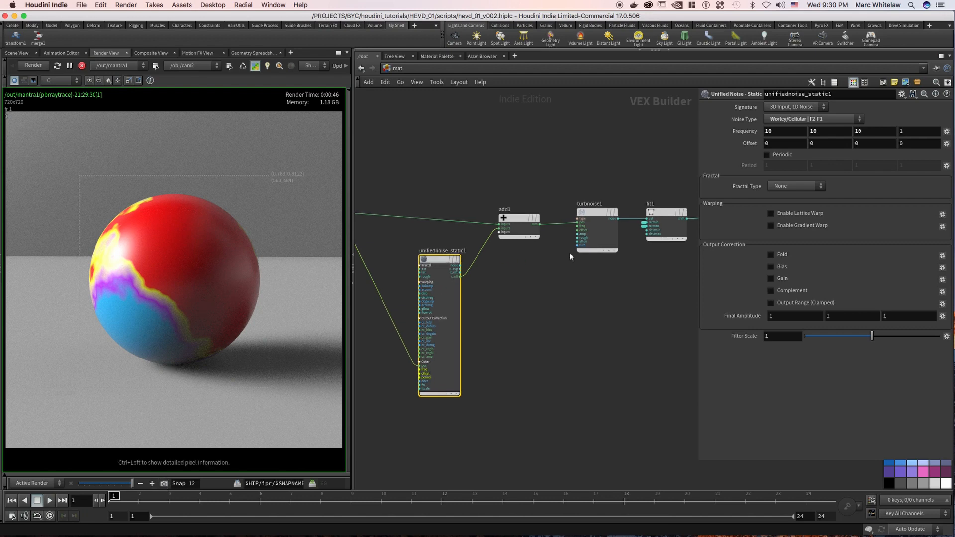
scroll(490, 273, up, 5)
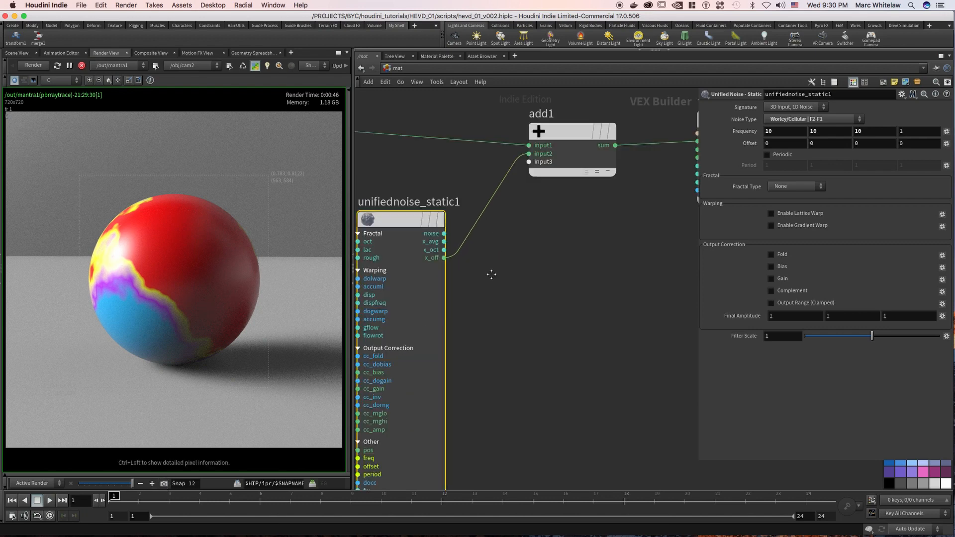
middle_drag(463, 267, 475, 269)
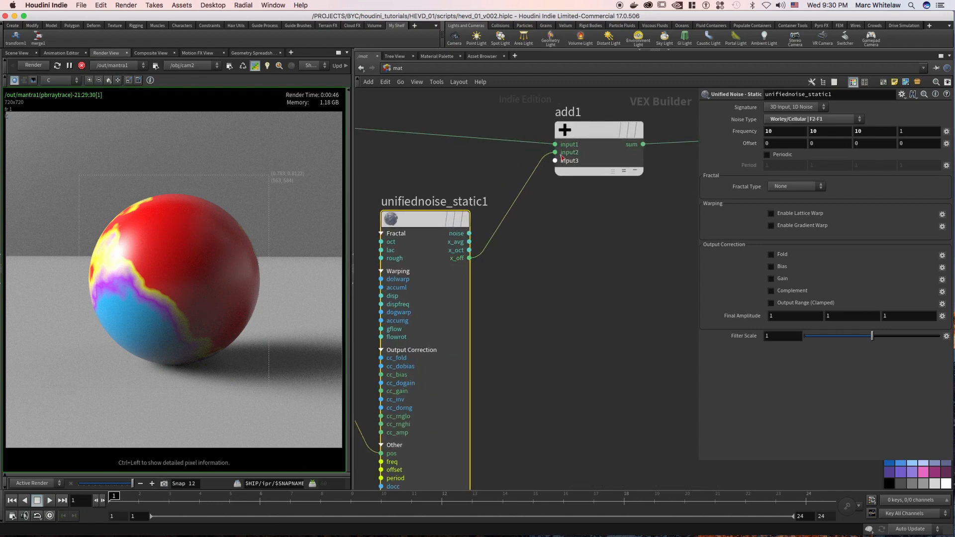
drag(469, 233, 550, 152)
click(244, 67)
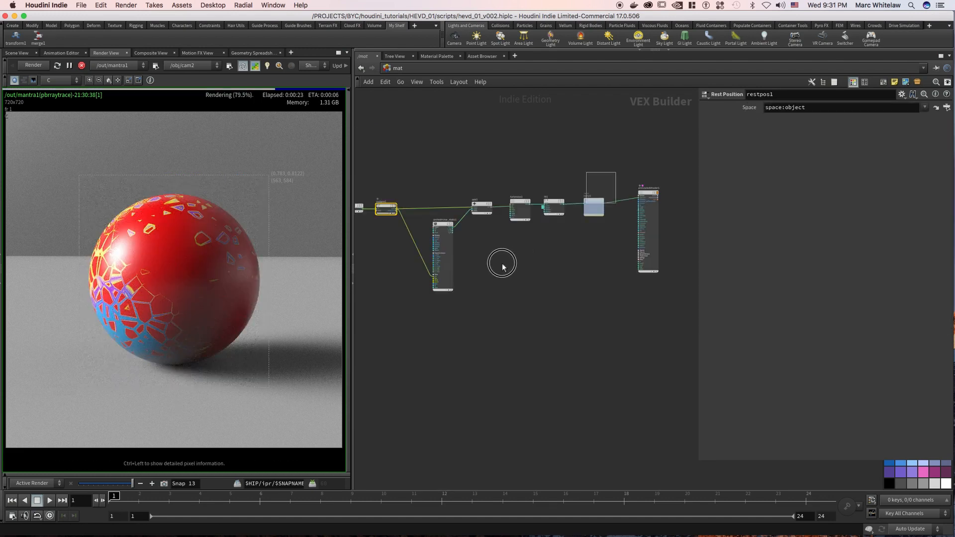
Review the chain from unified noise through add, turbulent noise, fit and ramp up to the principled shader.
drag(502, 267, 418, 316)
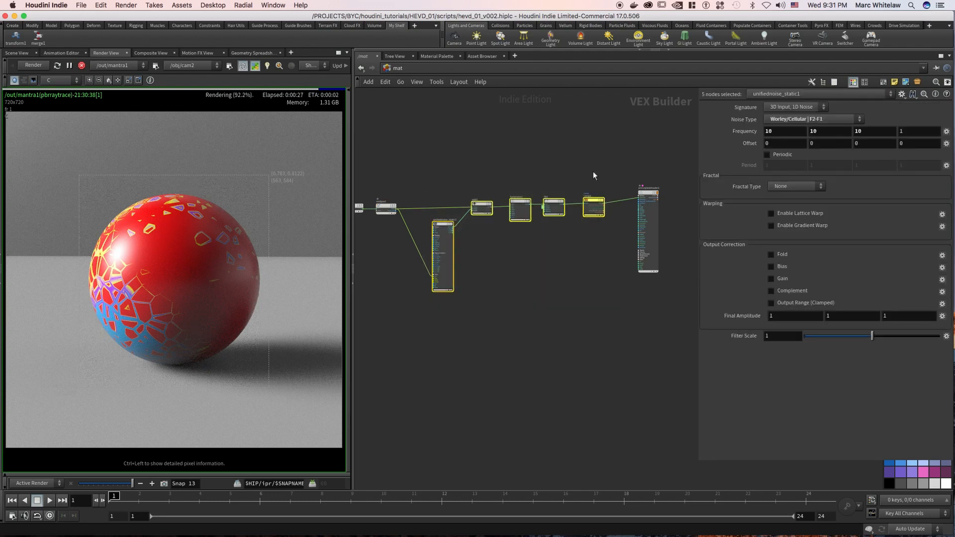
drag(609, 178, 420, 320)
middle_drag(441, 175, 450, 192)
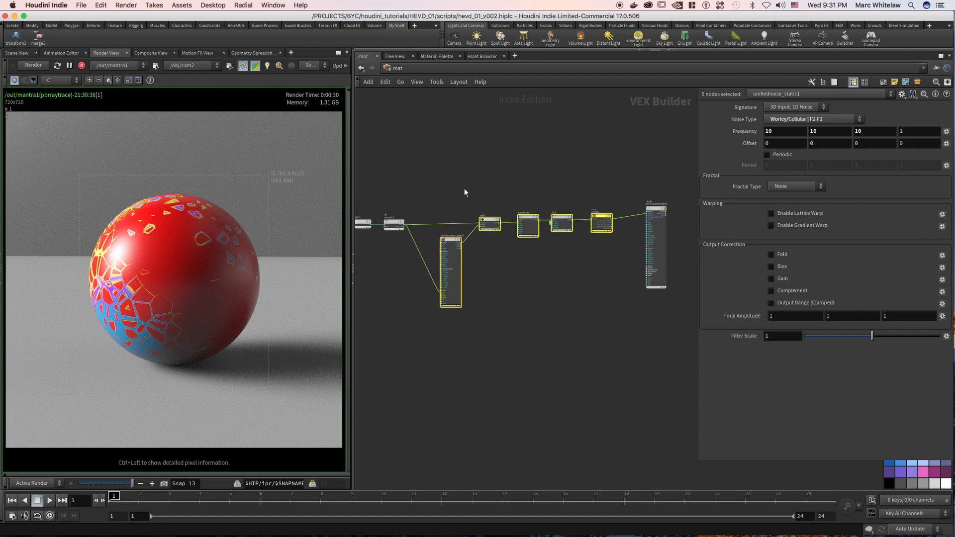
mouse_move(466, 193)
right_down()
mouse_move(461, 207)
mouse_move(479, 190)
right_up()
middle_drag(479, 190, 449, 213)
right_drag(459, 201, 456, 201)
middle_drag(456, 201, 443, 203)
right_drag(450, 193, 476, 185)
mouse_move(459, 196)
middle_down()
mouse_move(445, 209)
mouse_move(450, 195)
middle_up()
right_drag(513, 185, 470, 187)
middle_drag(469, 185, 509, 181)
right_drag(431, 193, 479, 188)
middle_drag(479, 186, 485, 174)
middle_drag(556, 172, 455, 175)
right_drag(487, 174, 455, 178)
middle_drag(456, 178, 506, 168)
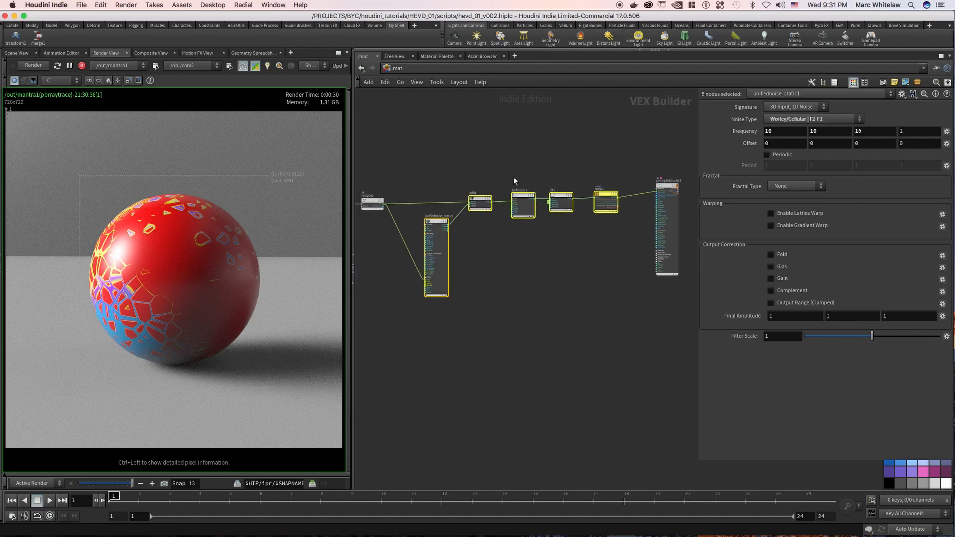
right_drag(472, 174, 493, 178)
Set the unified noise's second frequency component to 50 and focus render refinement on the sphere's colored area.
click(490, 221)
right_drag(558, 164, 539, 164)
middle_drag(538, 164, 507, 163)
right_drag(455, 258, 476, 243)
click(439, 244)
double_click(829, 132)
text(50)
key(Return)
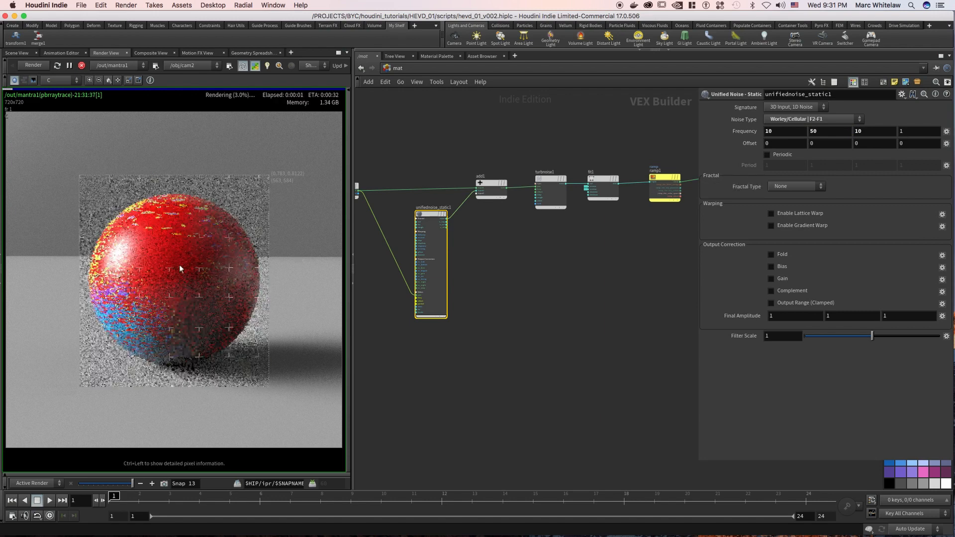
mouse_move(159, 318)
mouse_down()
mouse_move(177, 320)
mouse_move(231, 271)
mouse_move(205, 342)
mouse_move(137, 344)
mouse_move(97, 311)
mouse_move(104, 265)
mouse_move(151, 284)
mouse_move(203, 274)
mouse_up()
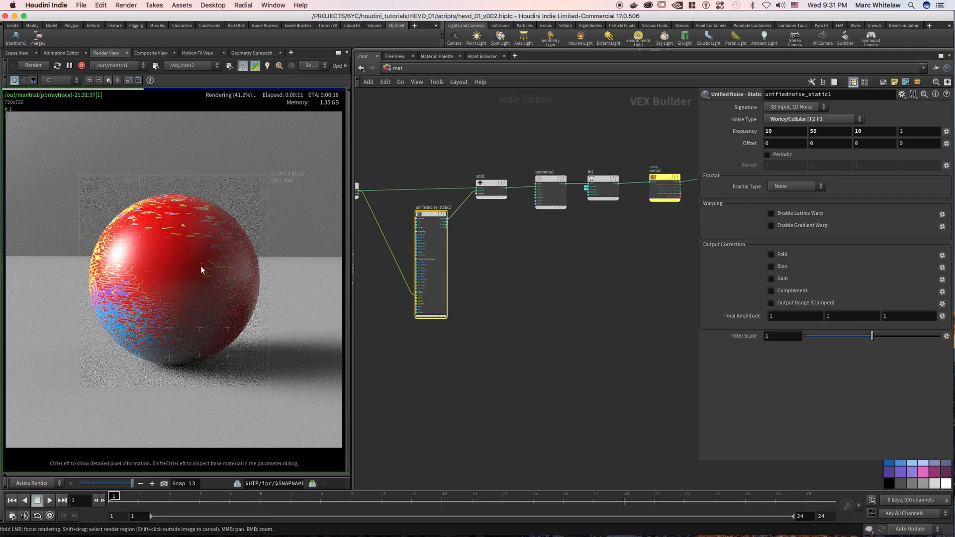
Delete the unified noise, add, turbulent noise, fit and ramp nodes, and focus render refinement on the plain sphere.
right_drag(563, 133, 542, 133)
middle_drag(542, 133, 523, 160)
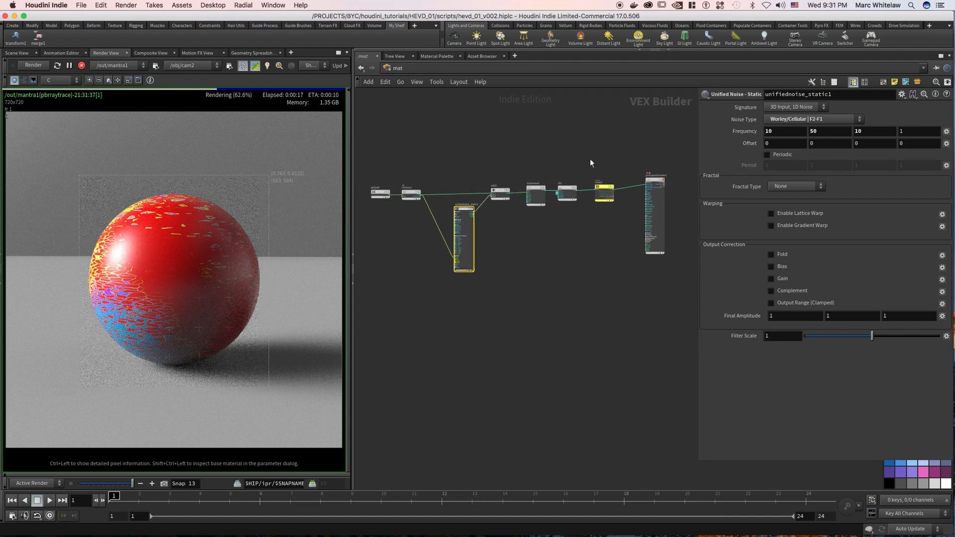
drag(617, 161, 458, 285)
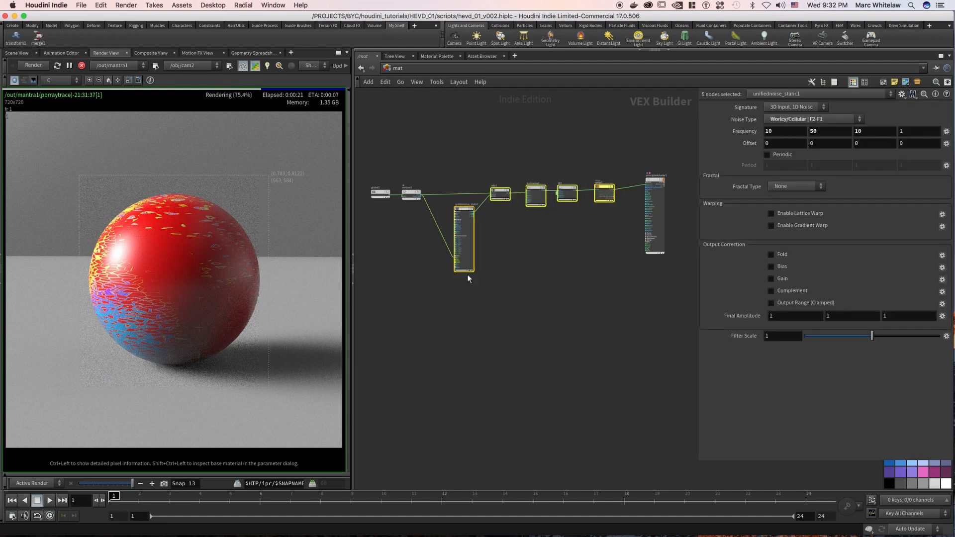
key(Delete)
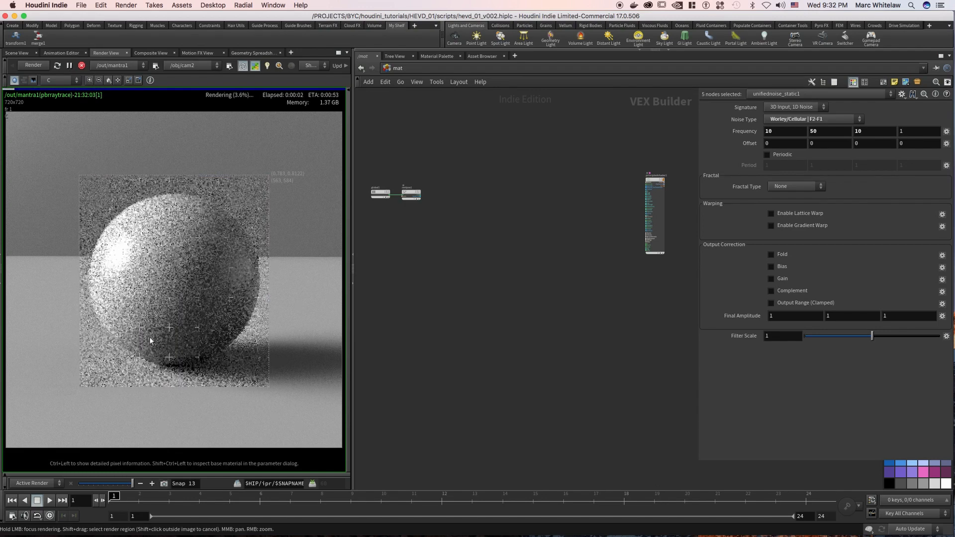
mouse_move(191, 343)
mouse_down()
mouse_move(225, 329)
mouse_move(241, 306)
mouse_move(243, 241)
mouse_move(202, 209)
mouse_move(140, 223)
mouse_move(111, 269)
mouse_move(145, 334)
mouse_up()
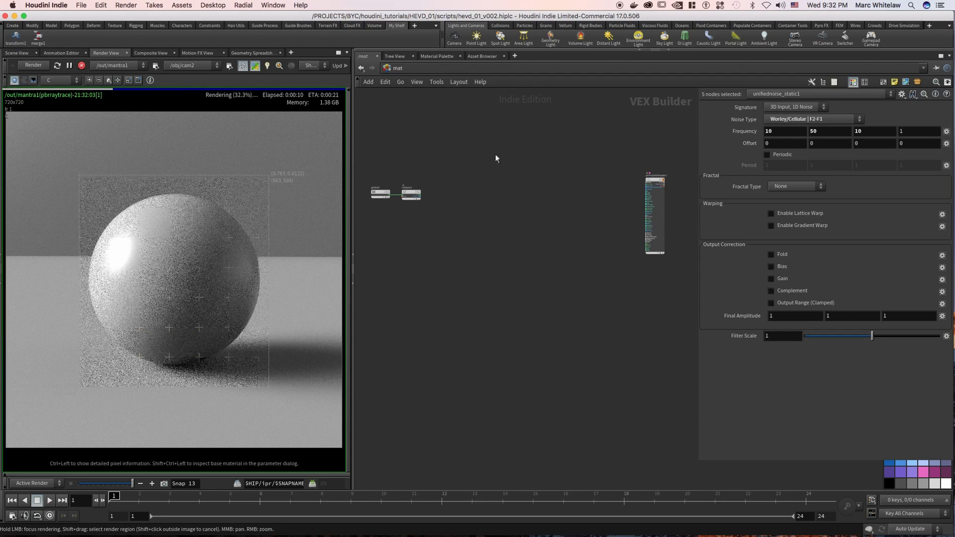
right_drag(467, 171, 488, 172)
middle_drag(484, 171, 442, 175)
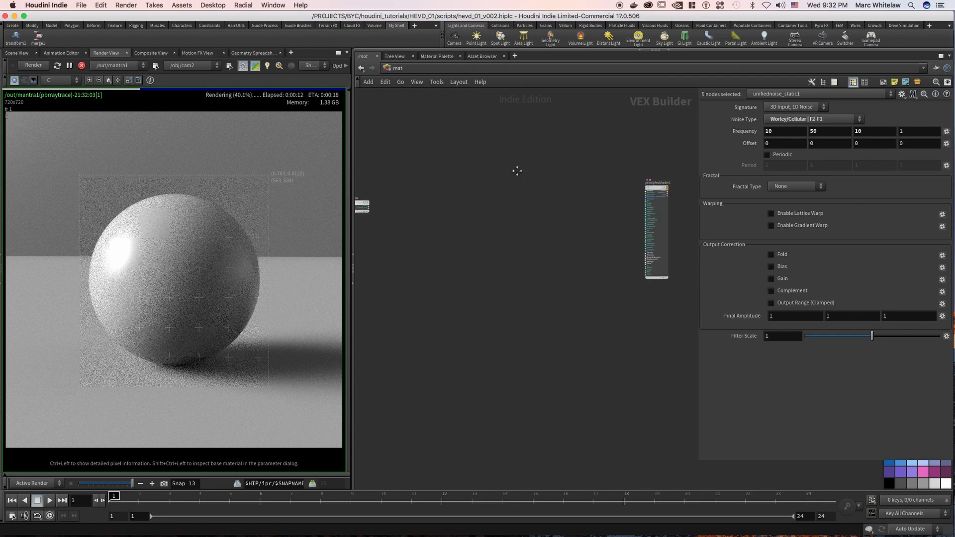
middle_drag(518, 171, 565, 168)
right_drag(499, 183, 516, 180)
middle_drag(499, 173, 556, 169)
right_drag(493, 182, 514, 170)
middle_drag(544, 165, 477, 178)
right_drag(476, 177, 438, 182)
Add a Turbulent Noise node beside the rest position node, and snapshot the plain sphere render.
drag(577, 158, 625, 245)
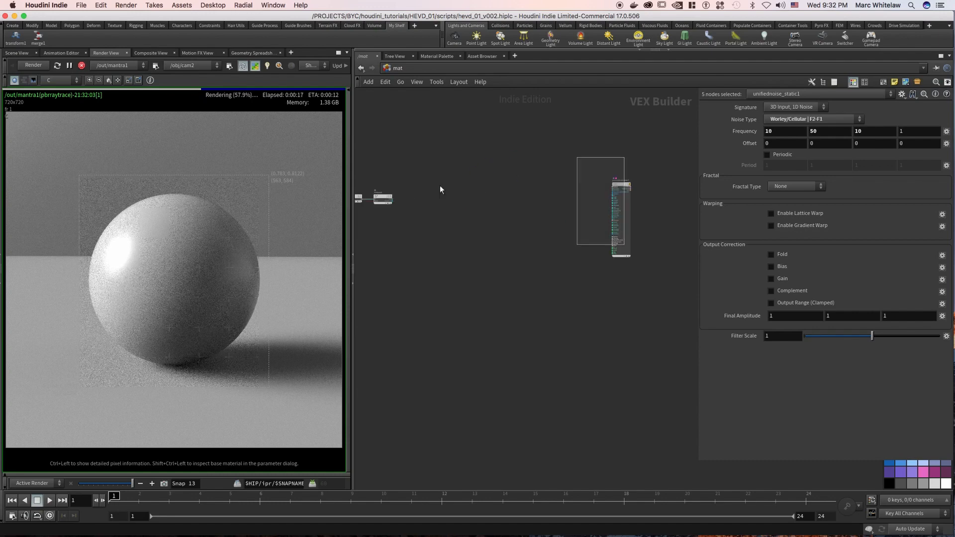
middle_drag(440, 163, 495, 156)
right_drag(424, 174, 491, 164)
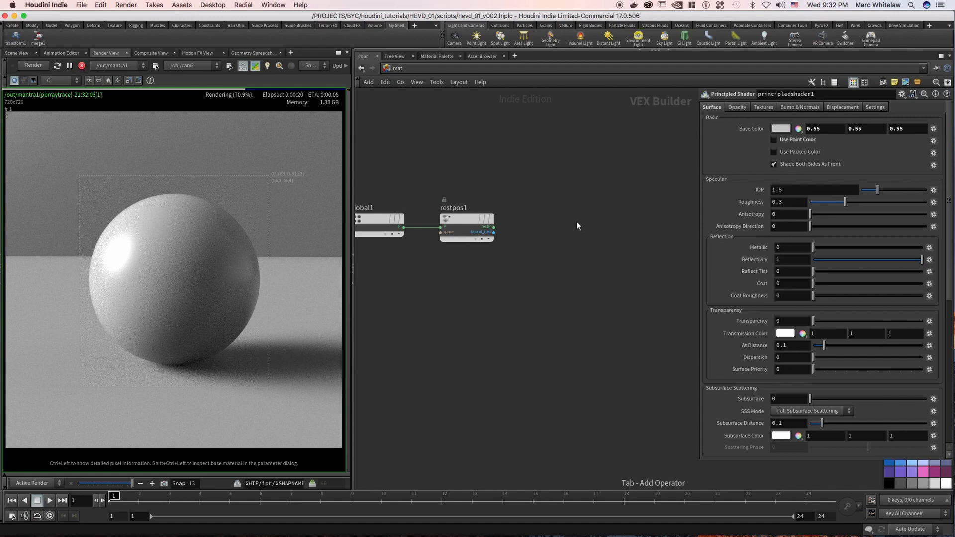
key(Tab)
text(turb)
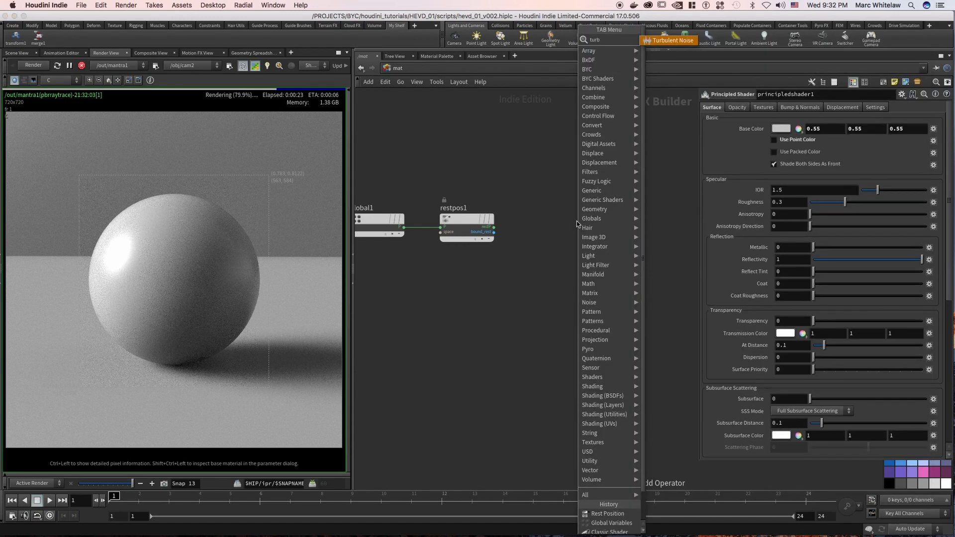
key(Return)
click(571, 217)
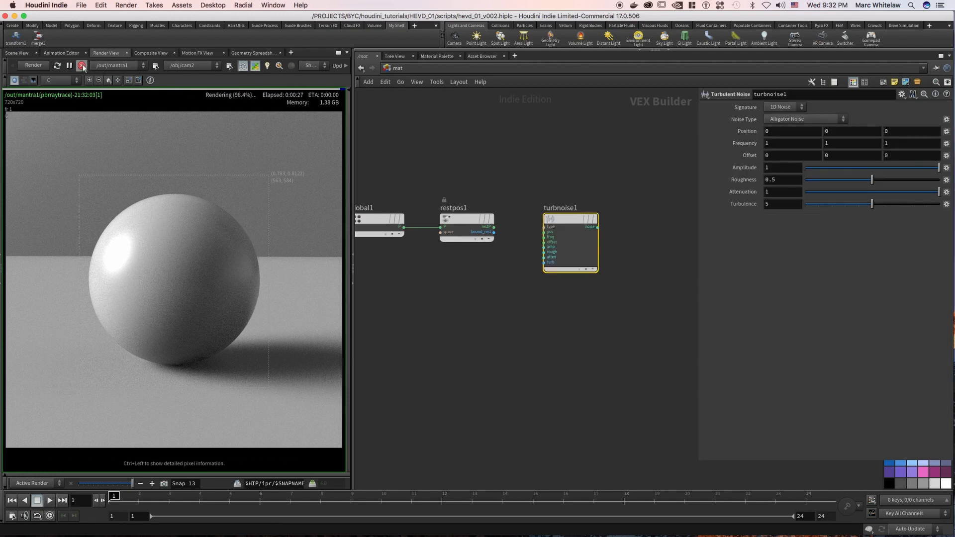
click(165, 484)
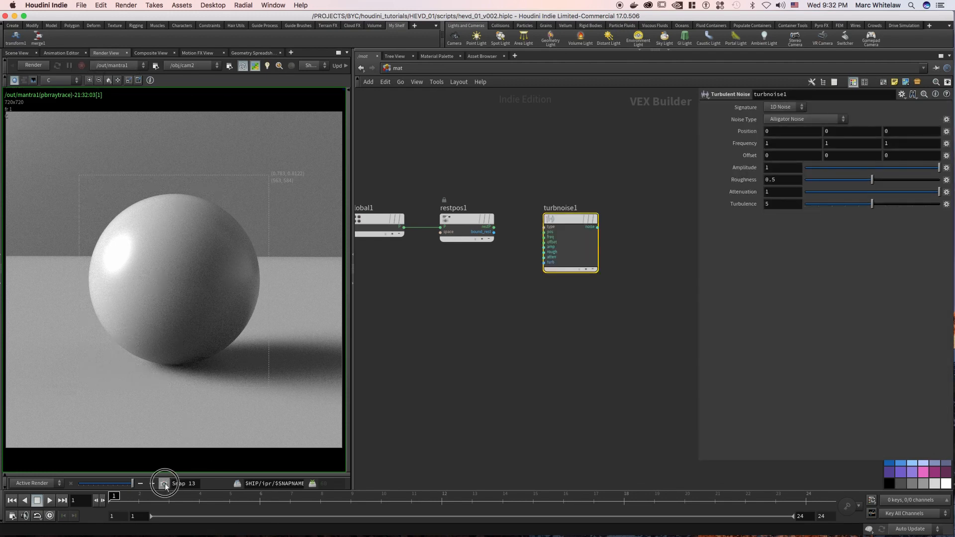
Connect the rest position node's rest output to the turbulent noise's pos input.
middle_drag(549, 174, 514, 173)
drag(528, 217, 541, 218)
drag(458, 226, 522, 231)
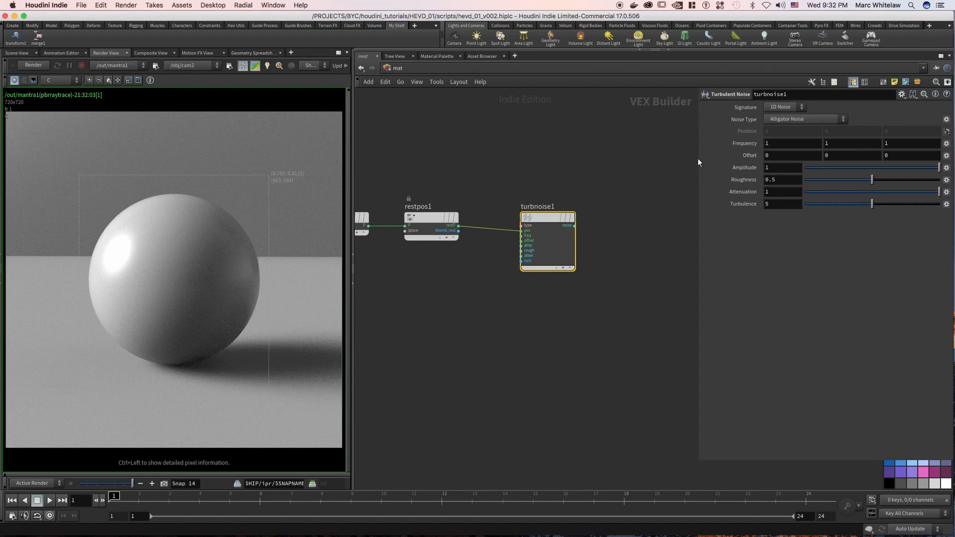
Set the turbulent noise's frequency to 200, 200, 200.
click(791, 143)
text(200)
key(Tab)
text(200)
key(Tab)
text(200)
key(Return)
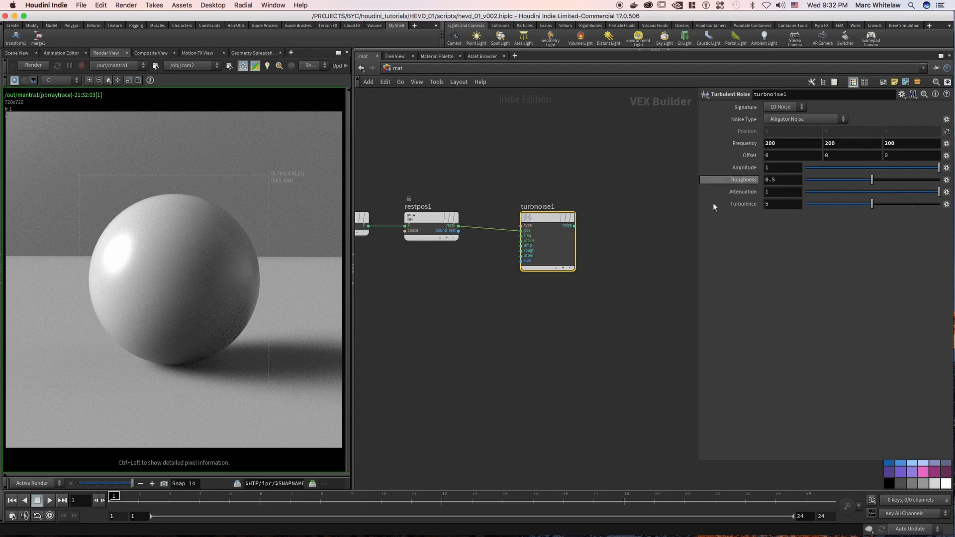
Start a new render of the sphere.
middle_drag(543, 141, 516, 152)
scroll(515, 162, down, 2)
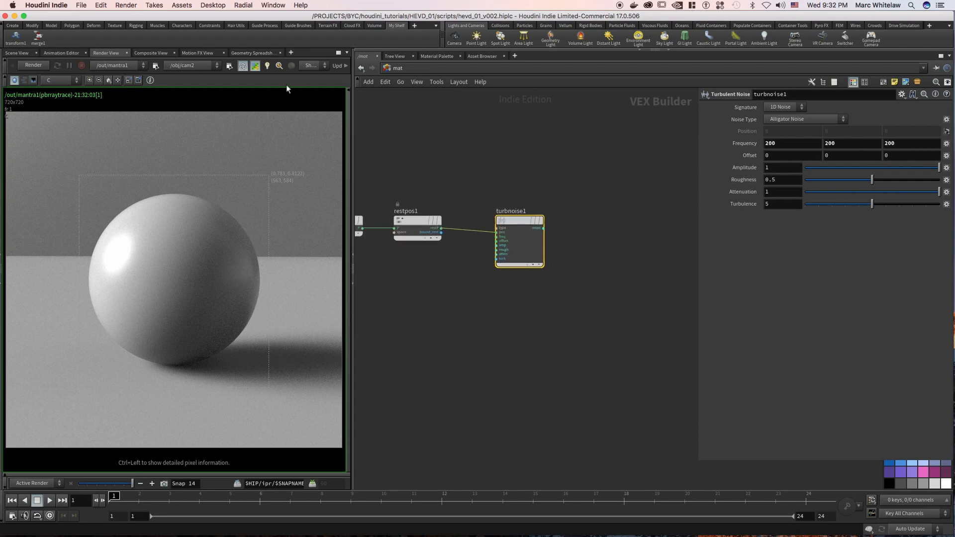
middle_drag(495, 177, 511, 189)
drag(531, 234, 181, 267)
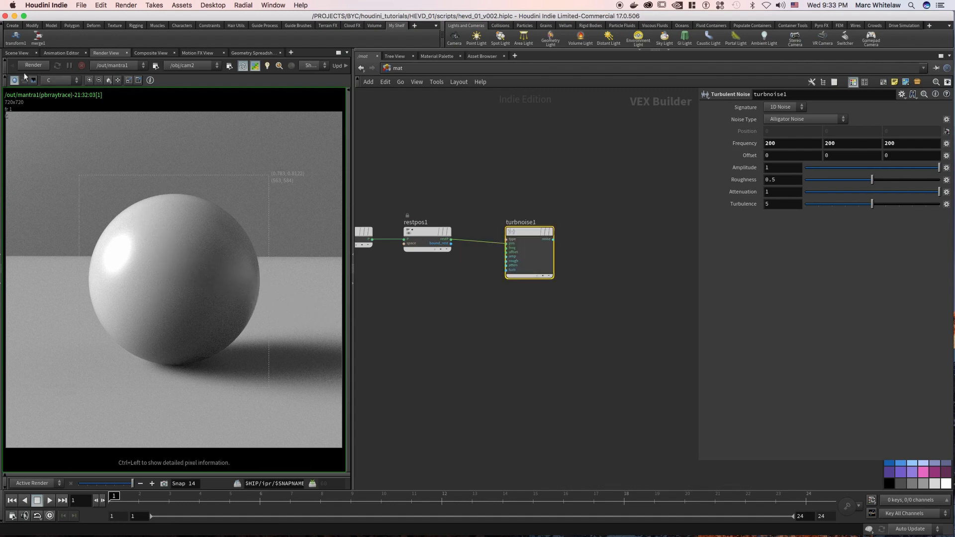
click(38, 67)
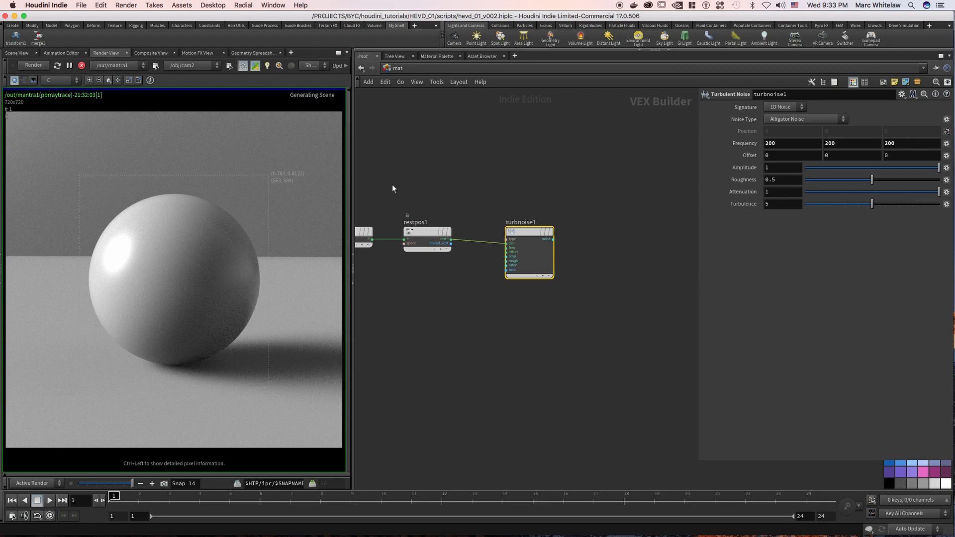
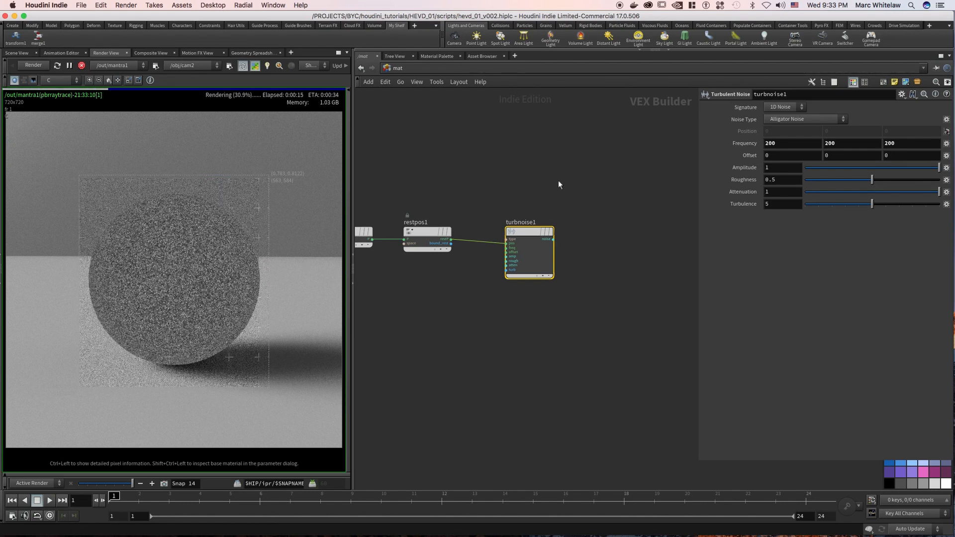
Add a Fit Range node after the turbulent noise, fed by its noise output.
middle_drag(558, 180, 519, 178)
drag(537, 194, 470, 288)
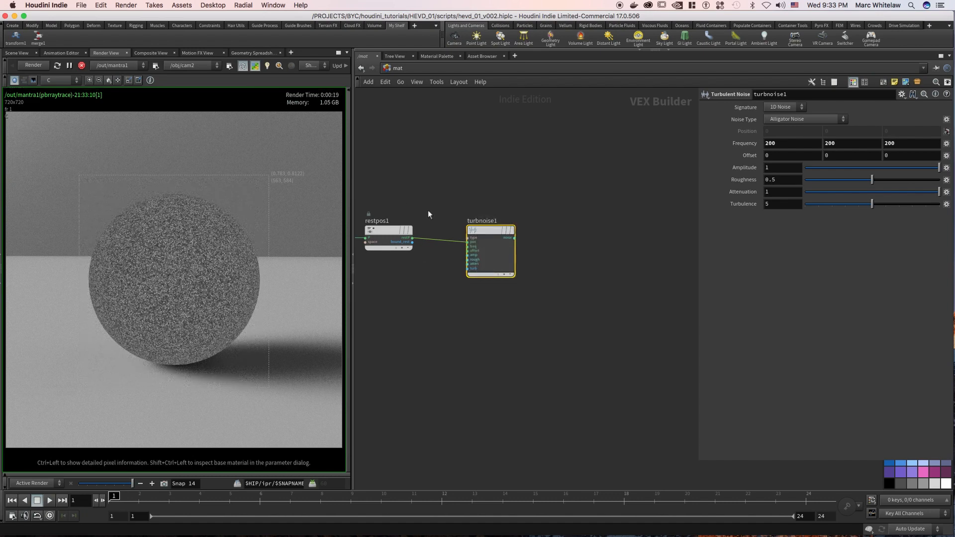
drag(529, 189, 463, 279)
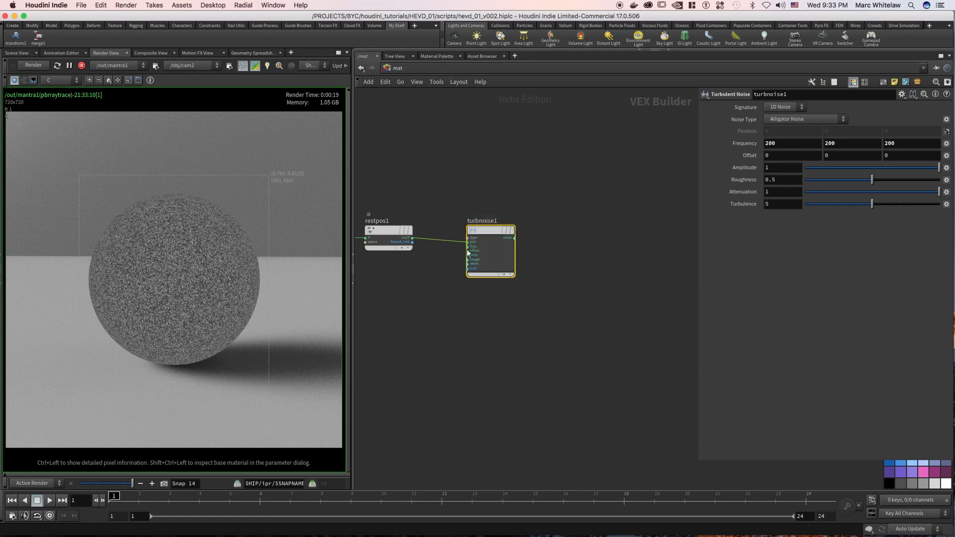
click(570, 226)
key(Tab)
text(fit)
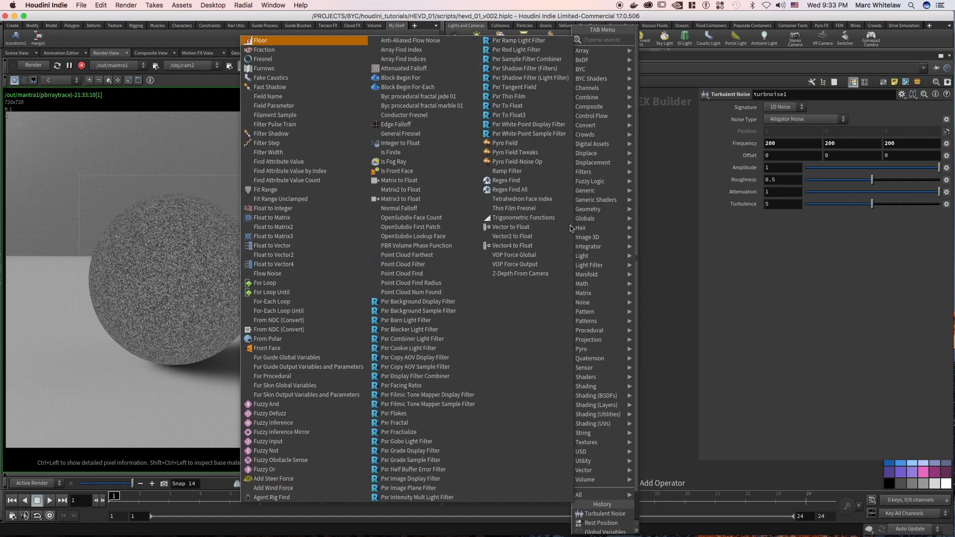
key(Return)
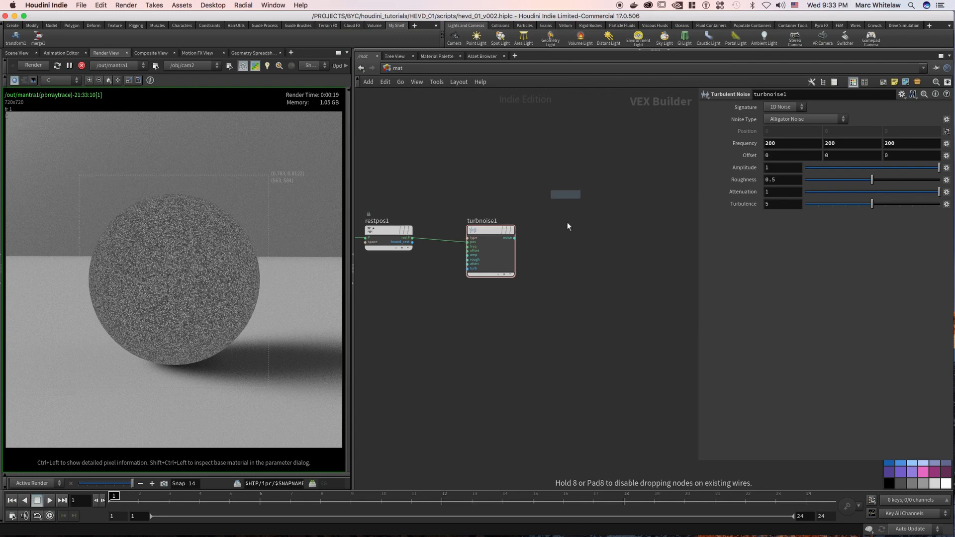
click(571, 232)
Set the Fit Range's source min to -.5 and source max to .5, and preview its output on the rendered sphere.
click(752, 126)
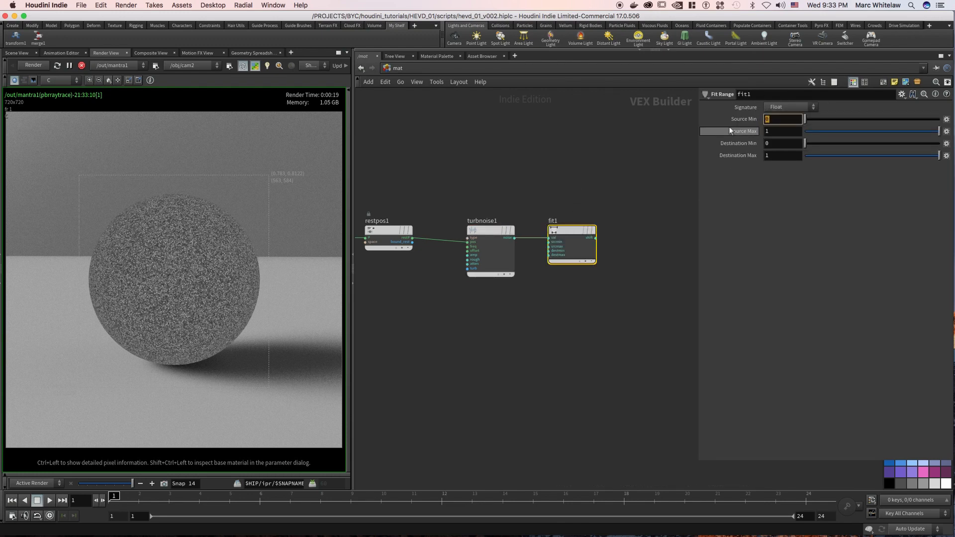
text(-.5)
key(Tab)
text(.5)
key(Return)
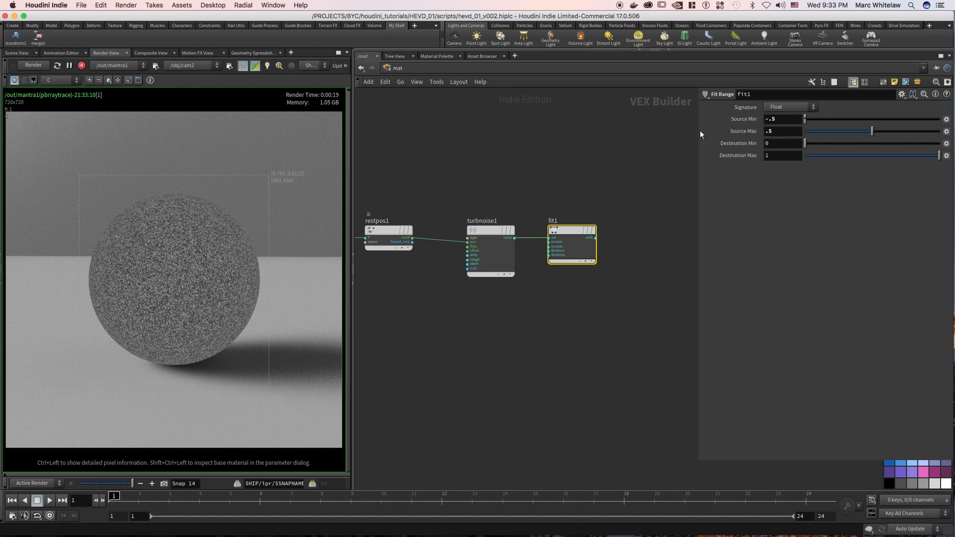
drag(568, 231, 504, 281)
key(super+z)
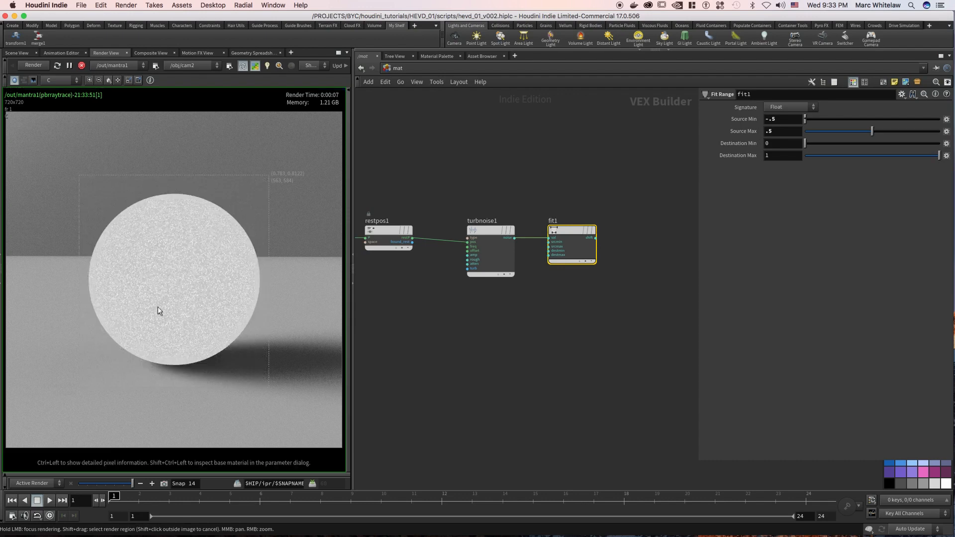
Add a second Fit Range node fed by the first one's shift output.
scroll(520, 188, right, 5)
click(558, 244)
key(Tab)
text(f)
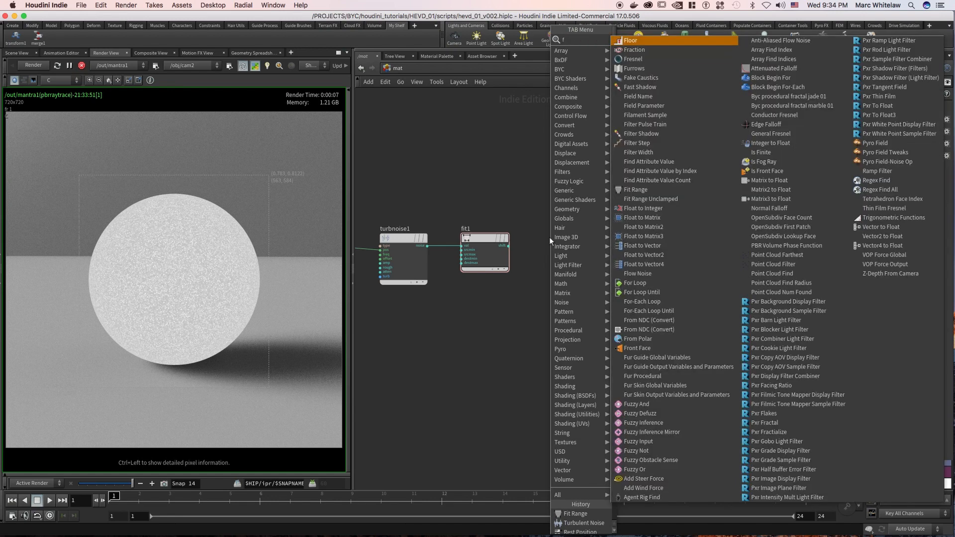
text(itr)
key(Return)
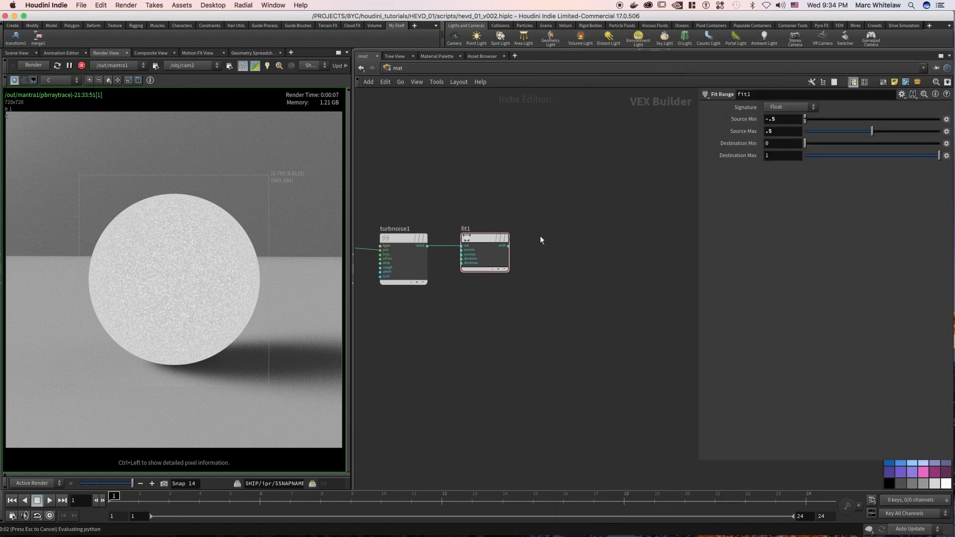
click(540, 236)
drag(511, 249, 539, 246)
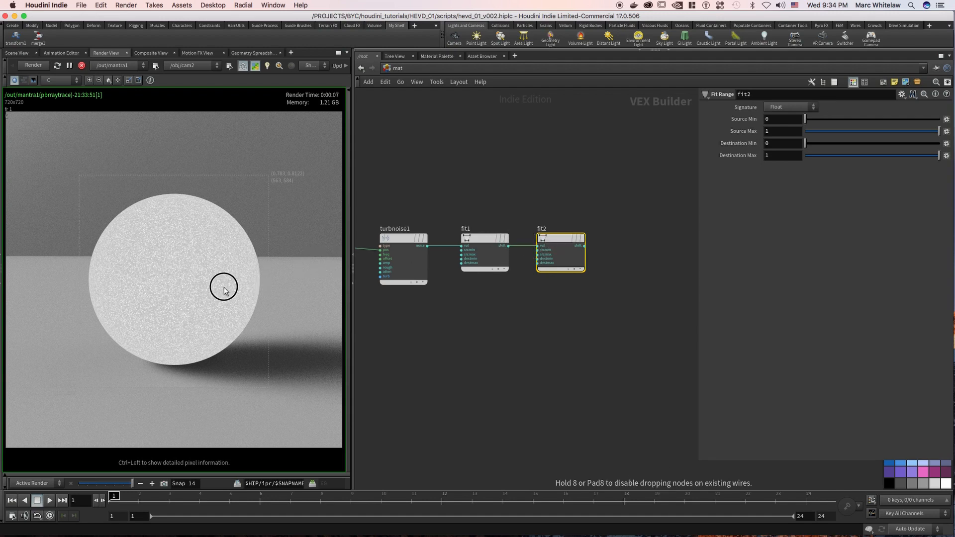
Preview the second Fit Range on the rendered sphere and set its destination min to .2.
drag(557, 240, 220, 305)
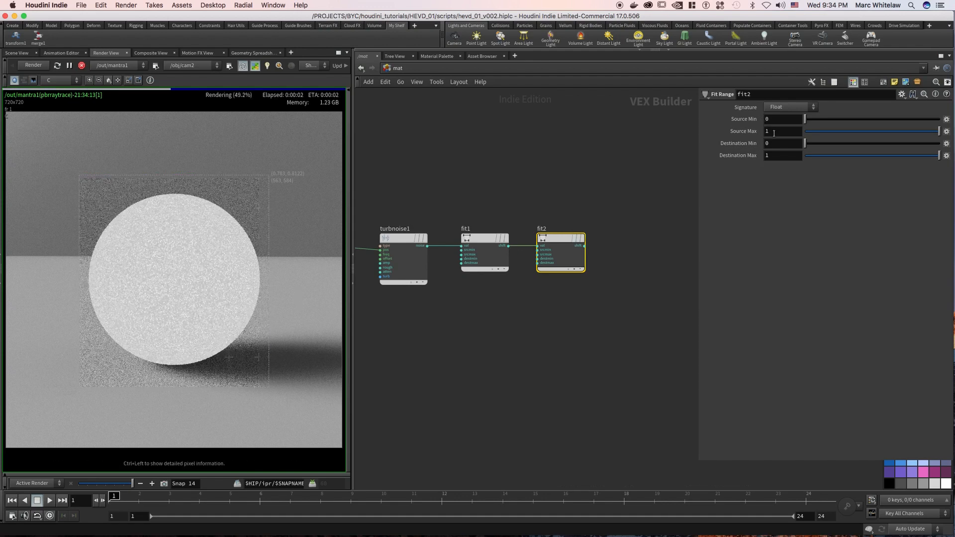
double_click(775, 146)
text(.2)
key(Return)
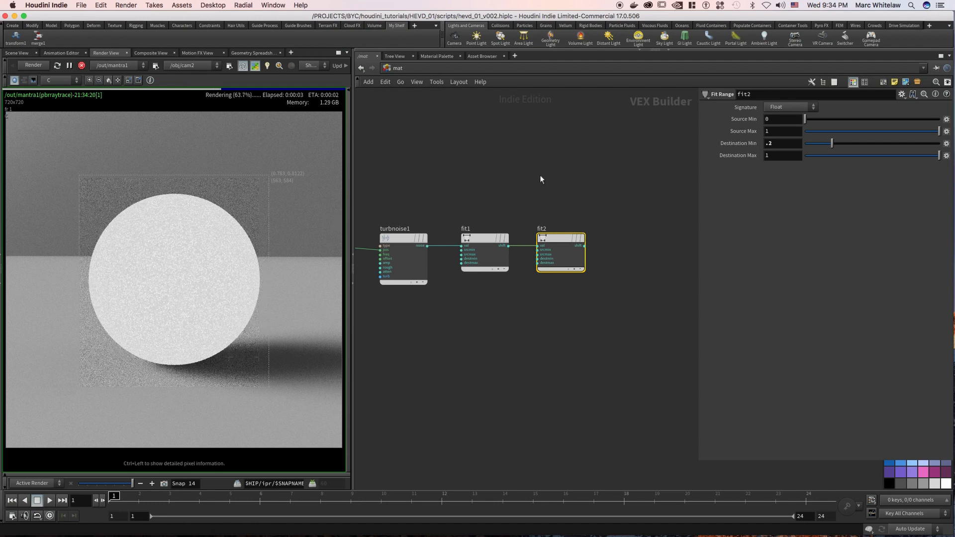
Duplicate the turbulent noise node below the original, keeping its connection to the rest position.
key(h)
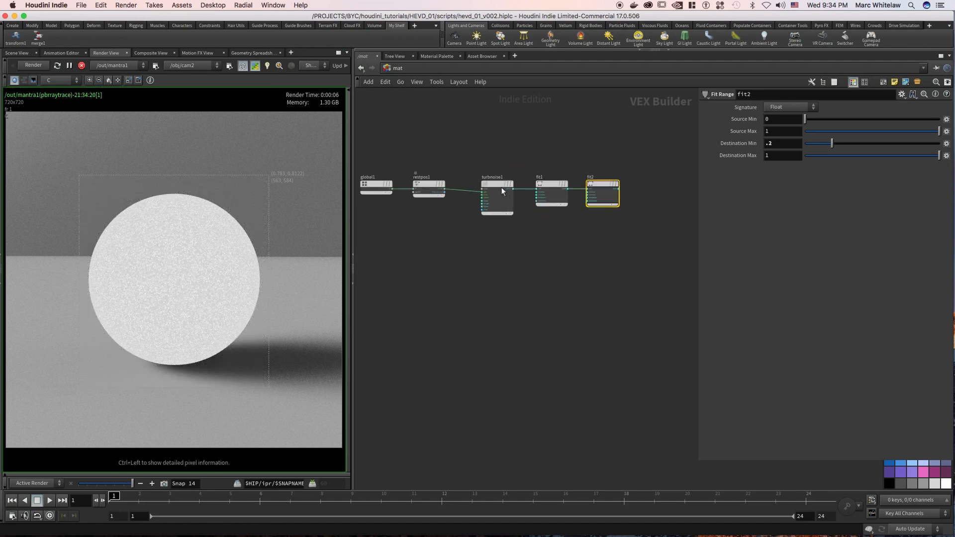
mouse_move(500, 187)
alt+drag(499, 186, 496, 241)
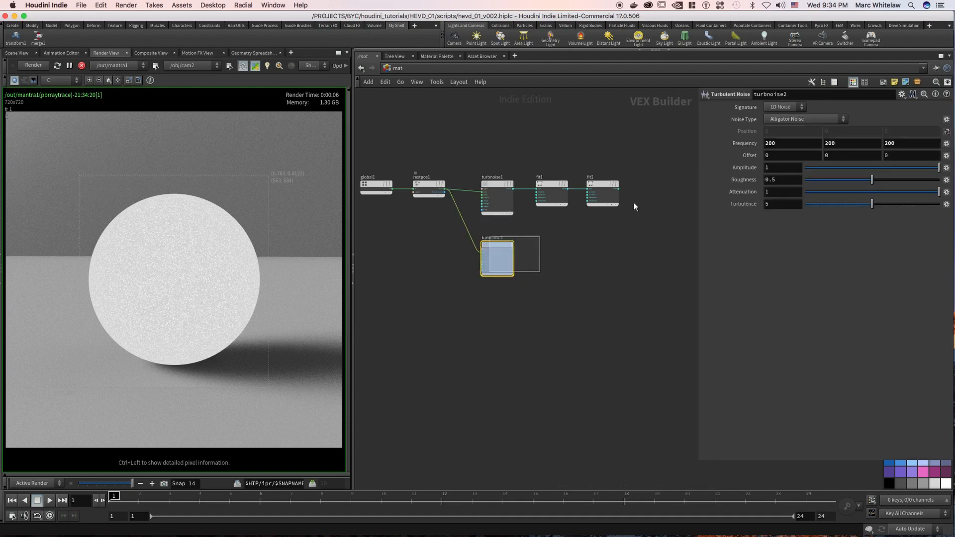
Set the duplicated turbulent noise's frequency to 2, 2, 2.
drag(771, 144, 764, 143)
text(2)
drag(845, 143, 815, 142)
text(2)
drag(909, 143, 858, 142)
text(2)
key(Return)
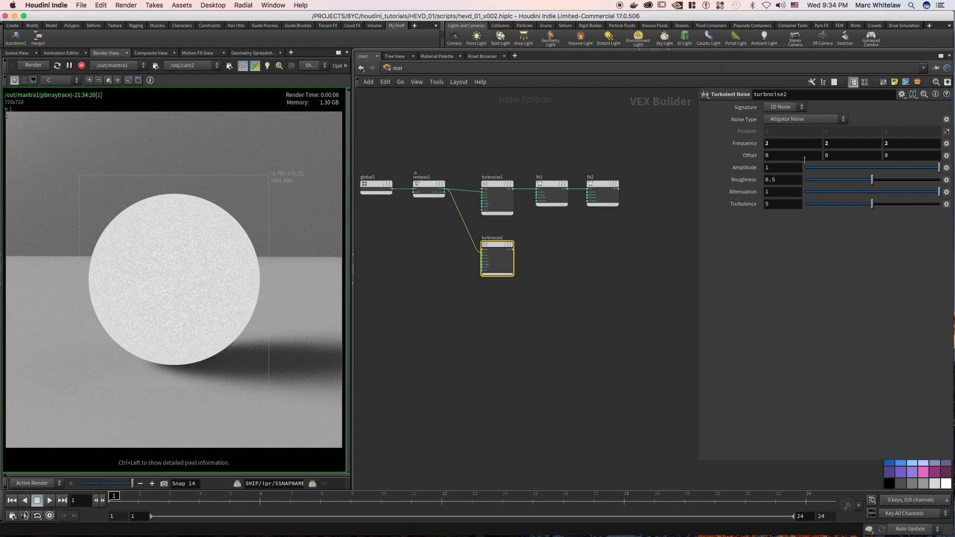
Set the duplicated noise's amplitude to .25, roughness to .655 and attenuation to .5, and preview it on the rendered sphere.
drag(776, 169, 750, 173)
text(.25)
key(Return)
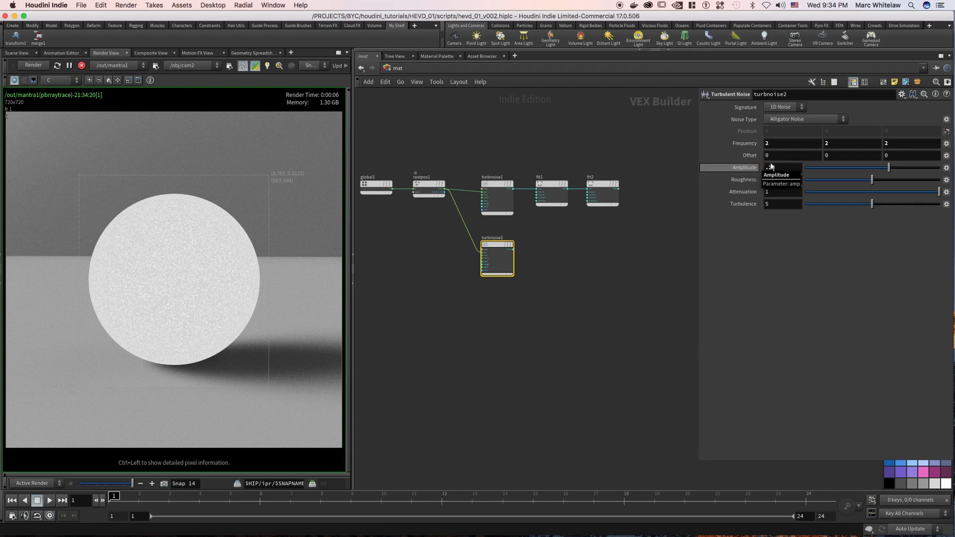
click(796, 177)
text(.655)
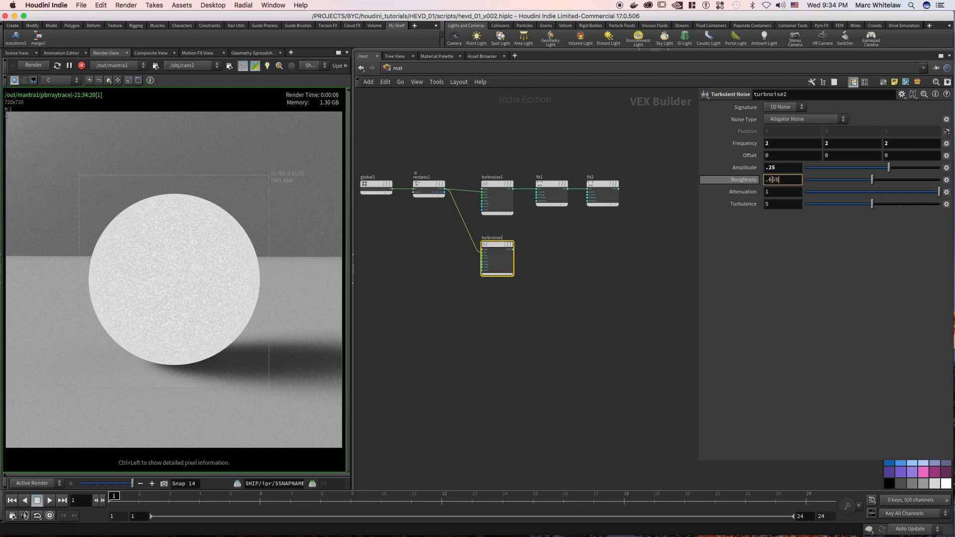
click(780, 193)
text(.5)
key(Return)
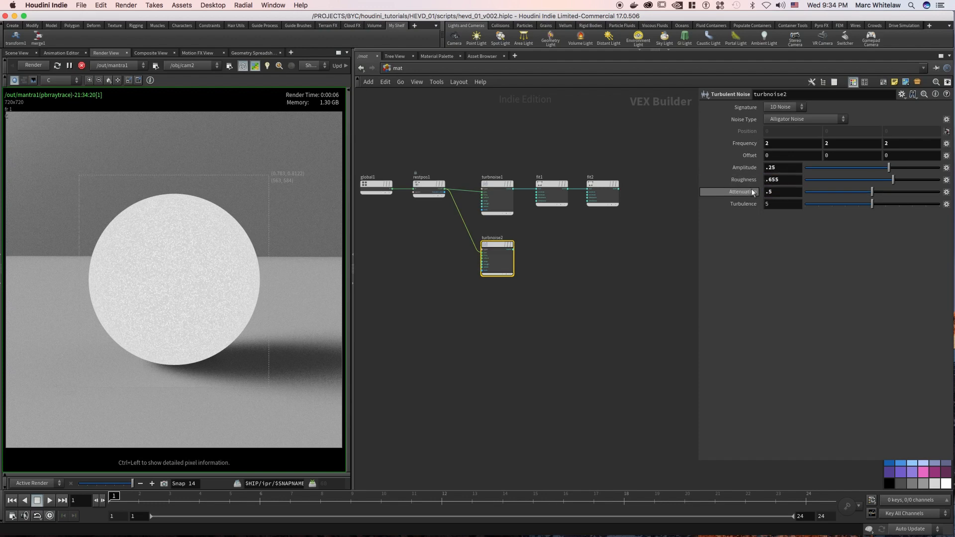
drag(496, 252, 213, 263)
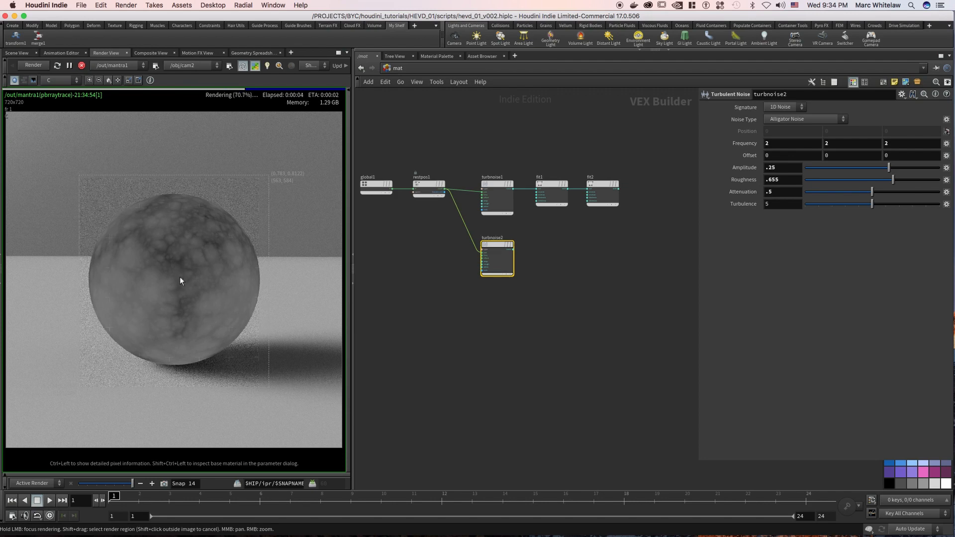
Set the noise type to Original Perlin Noise on the upper and the lower turbulent noise nodes.
click(494, 213)
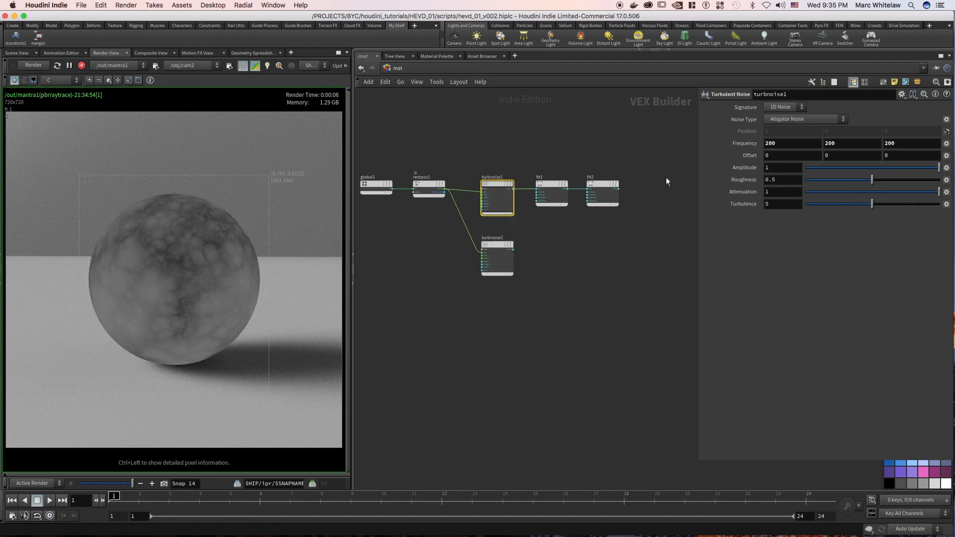
click(790, 119)
click(793, 143)
drag(583, 233, 580, 233)
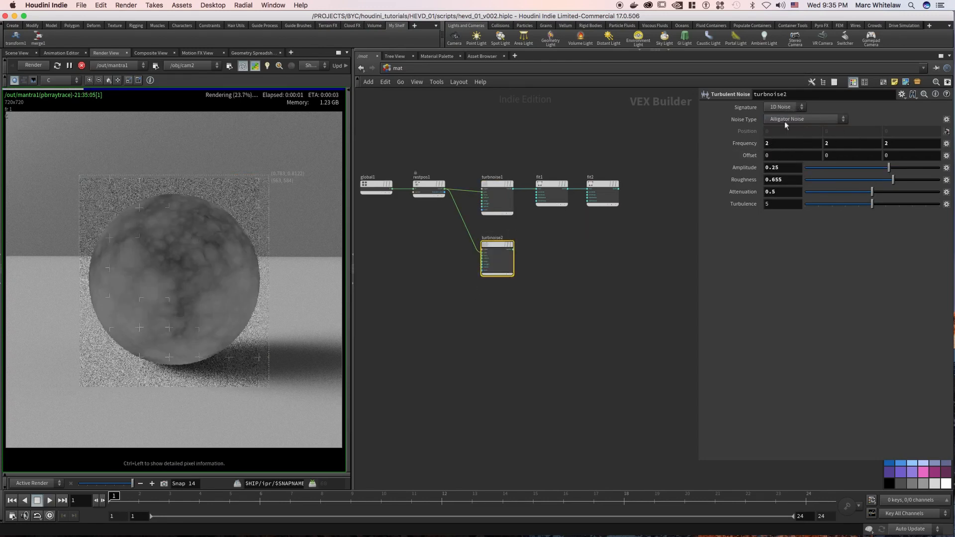
click(789, 119)
click(791, 139)
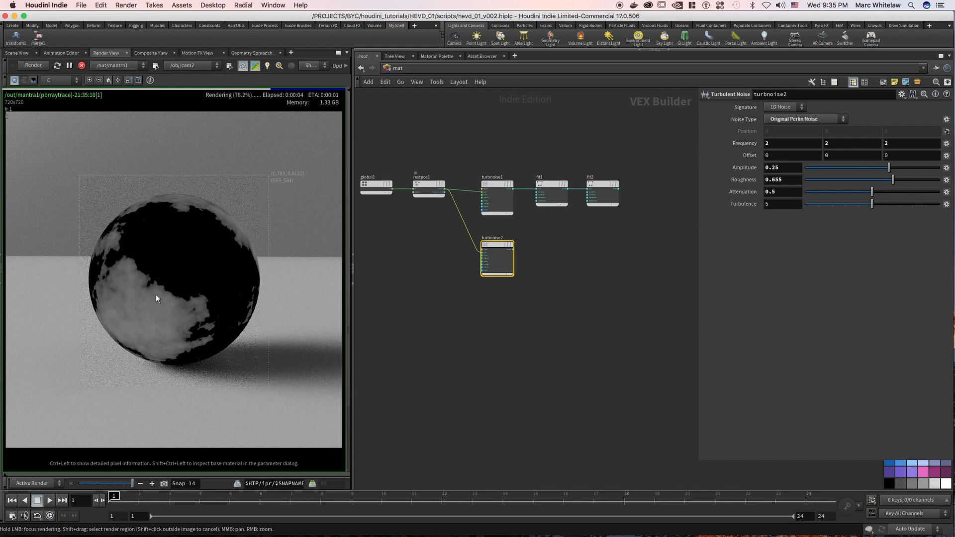
Duplicate both Fit Range nodes onto the lower noise and set the first copy's destination min to .456.
drag(556, 214, 537, 254)
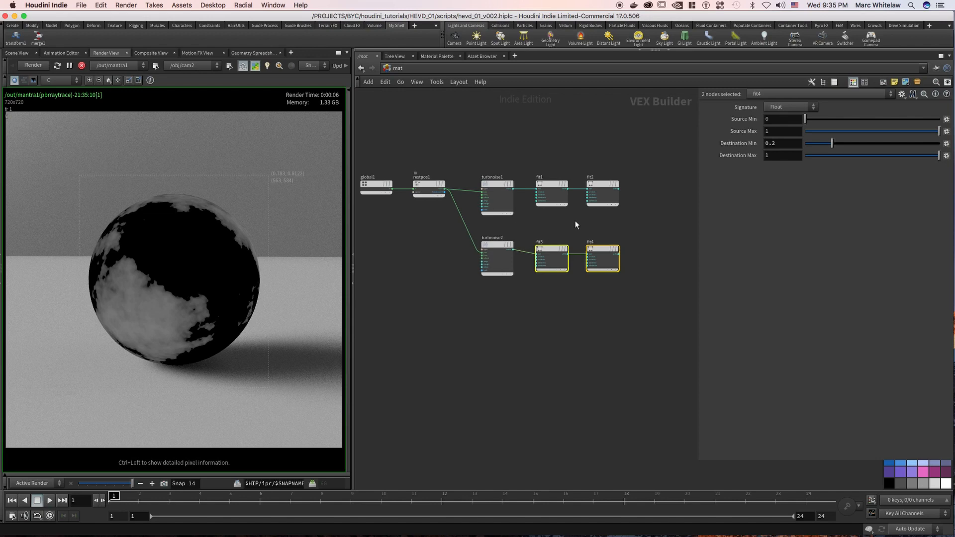
drag(573, 227, 556, 274)
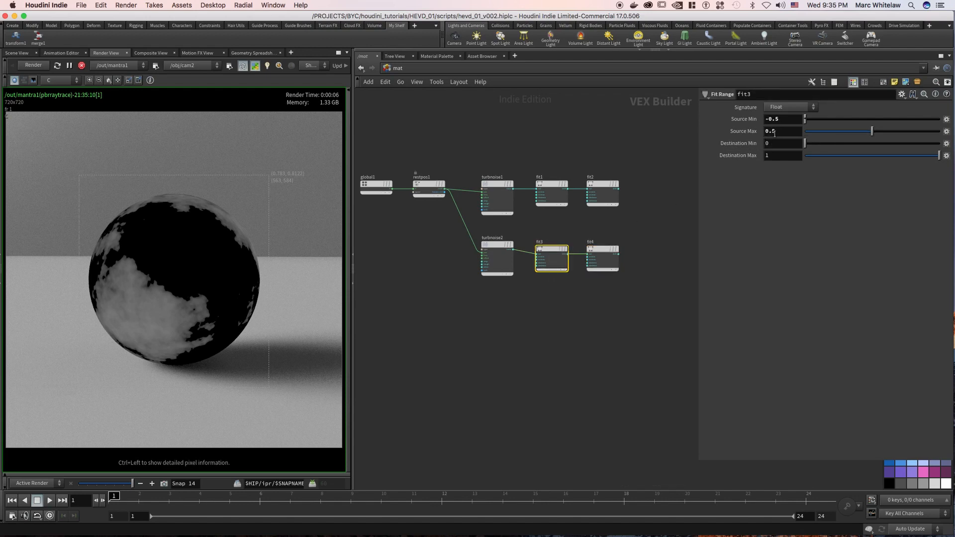
key(Return)
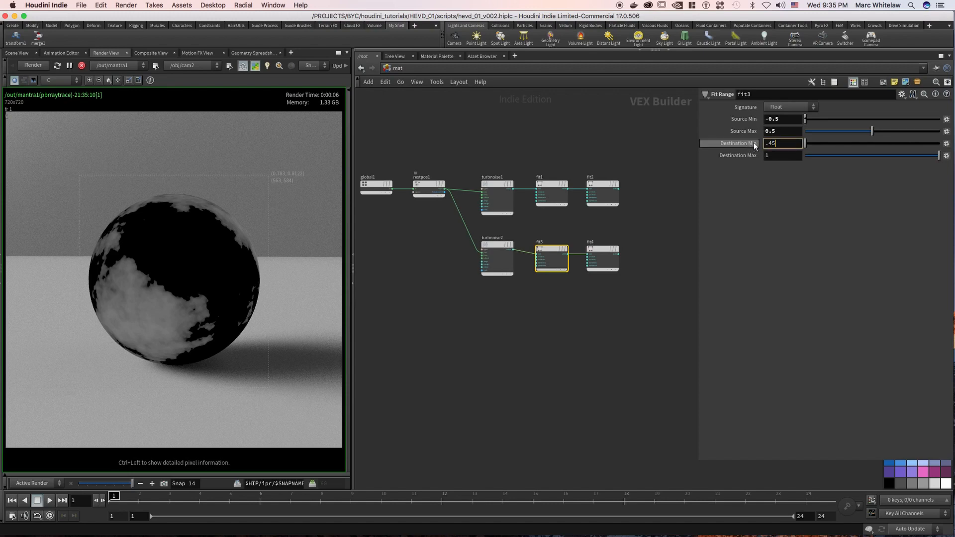
text(.456)
key(Return)
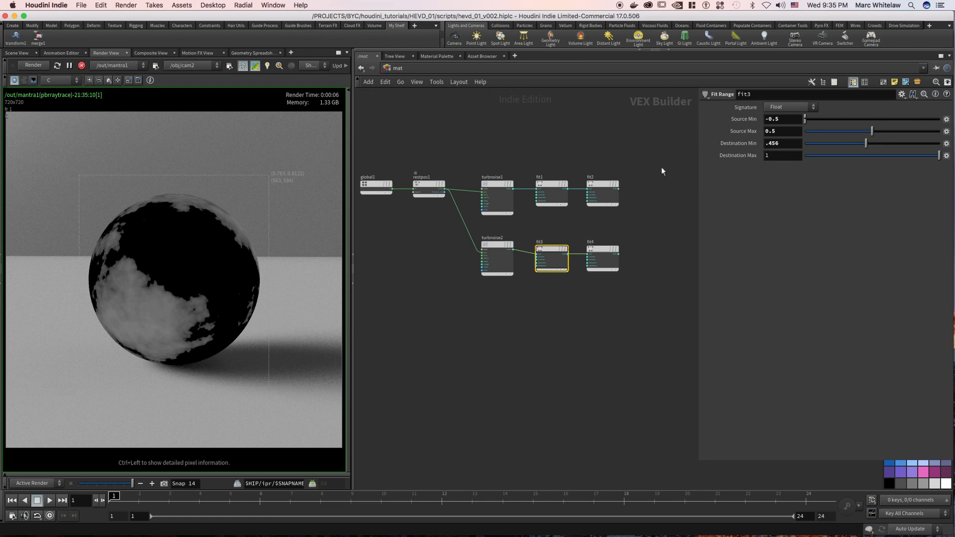
drag(558, 251, 224, 281)
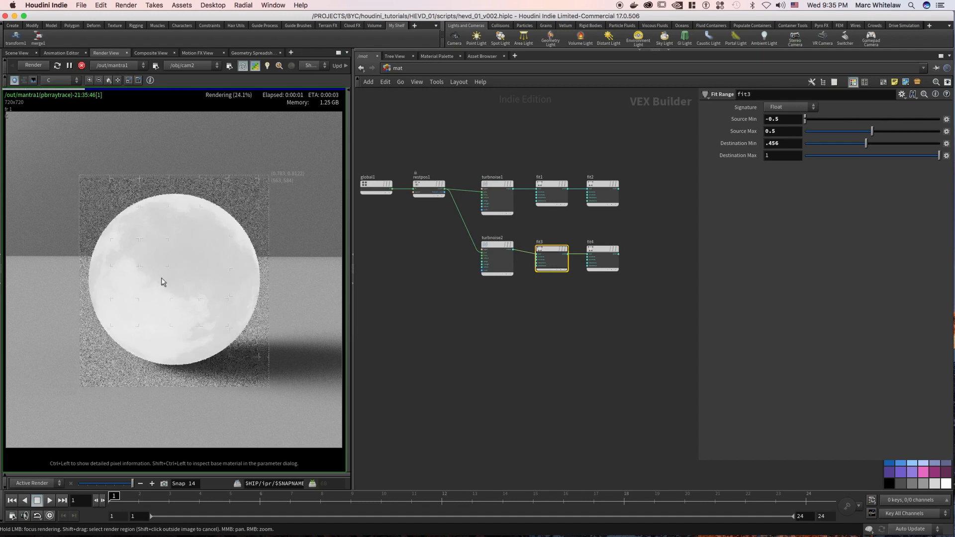
Set the lower branch's second Fit Range to destination min 0 and max .75, and save the scene.
drag(632, 230, 590, 285)
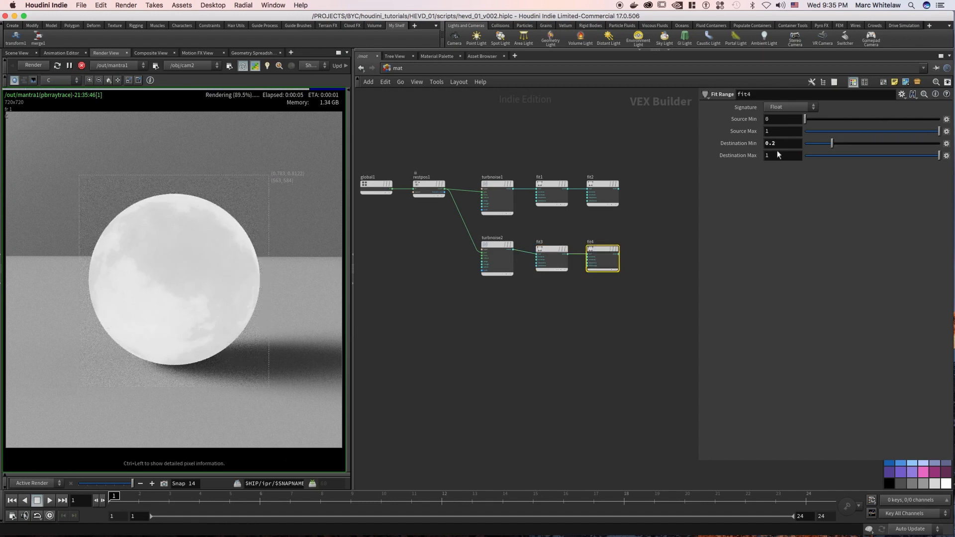
drag(646, 230, 594, 275)
drag(785, 144, 746, 146)
text(0)
key(Tab)
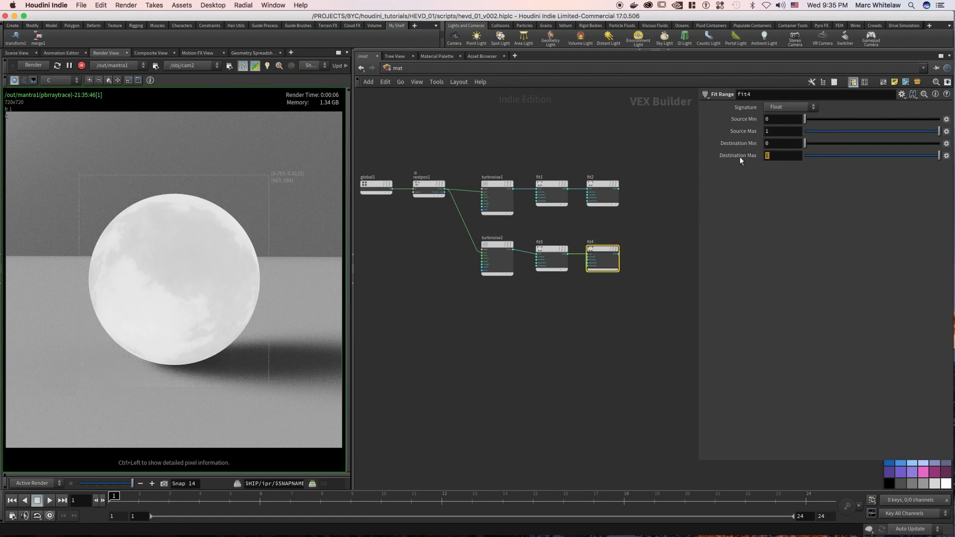
text(.75)
key(Return)
drag(607, 254, 198, 292)
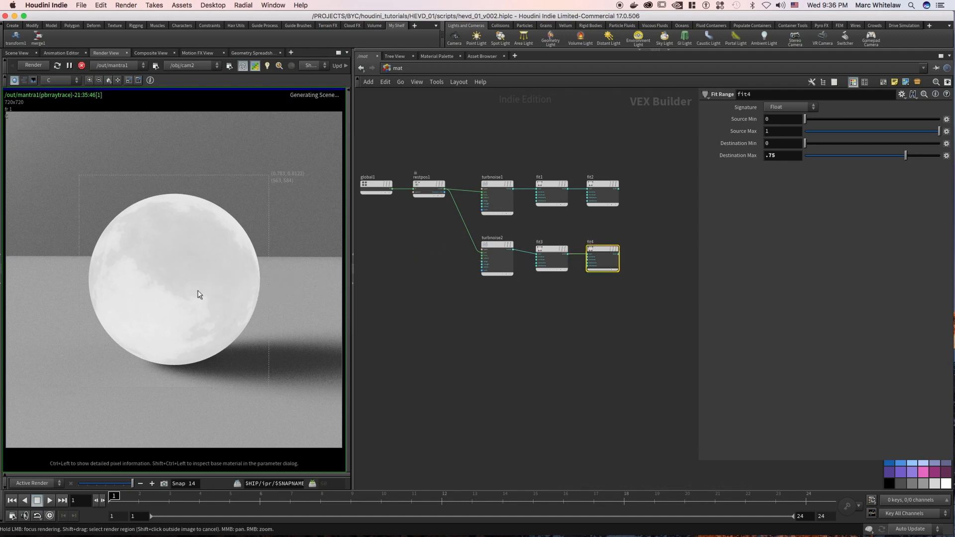
key(super+s)
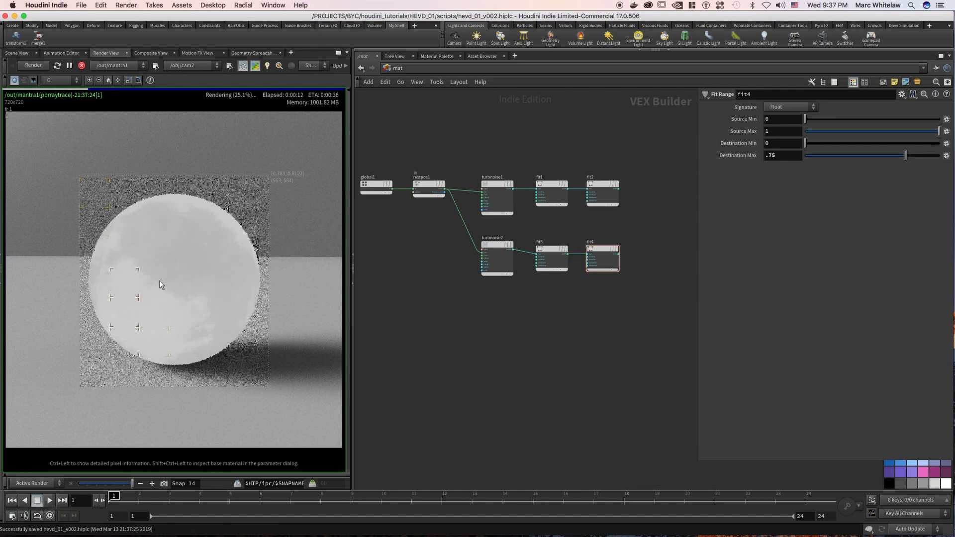
Duplicate the lower branch's turbulent noise and two Fit Range nodes as a third branch beneath it.
click(649, 219)
right_drag(649, 216, 643, 214)
middle_drag(636, 213, 617, 207)
drag(620, 215, 480, 249)
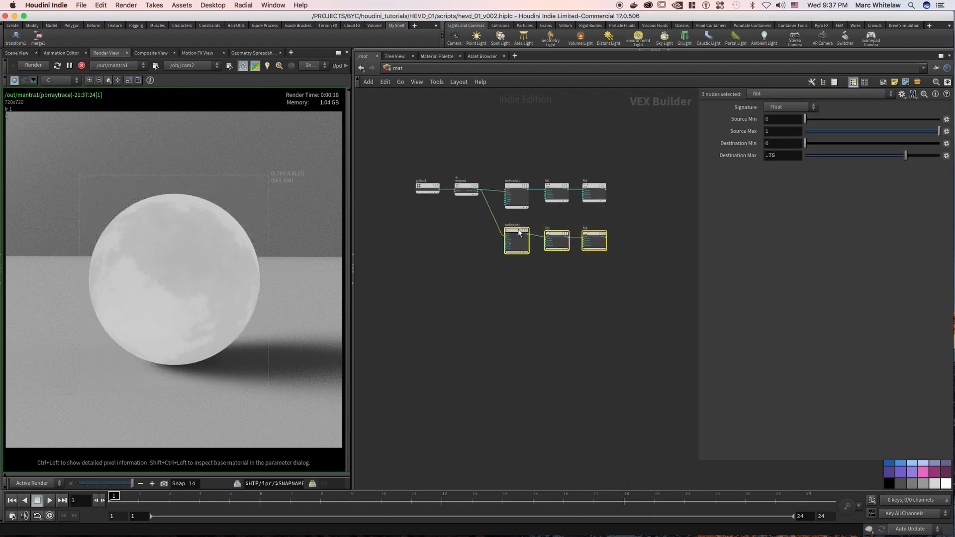
alt+drag(516, 236, 515, 283)
Set the third branch's turbulent noise to Zero Centered Perlin Noise with an amplitude of .5.
click(506, 299)
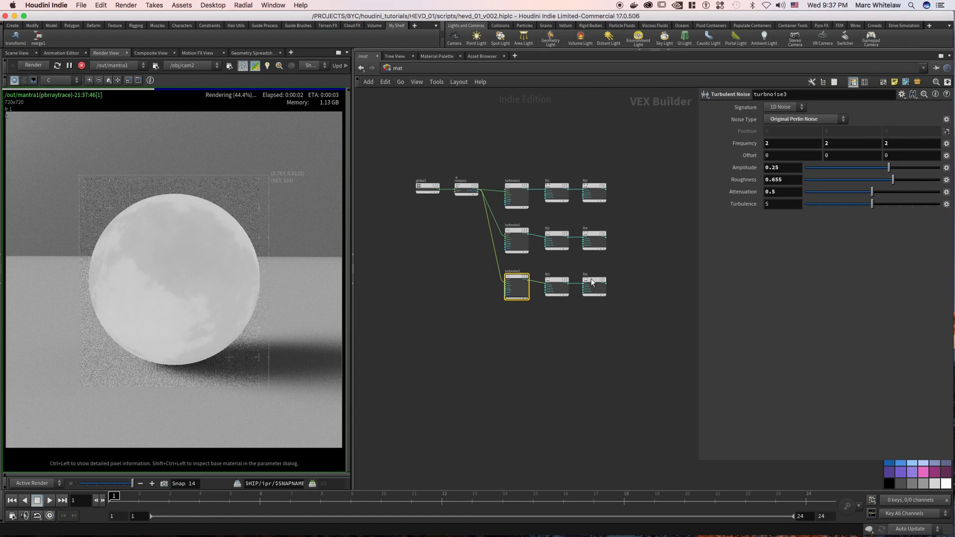
click(791, 119)
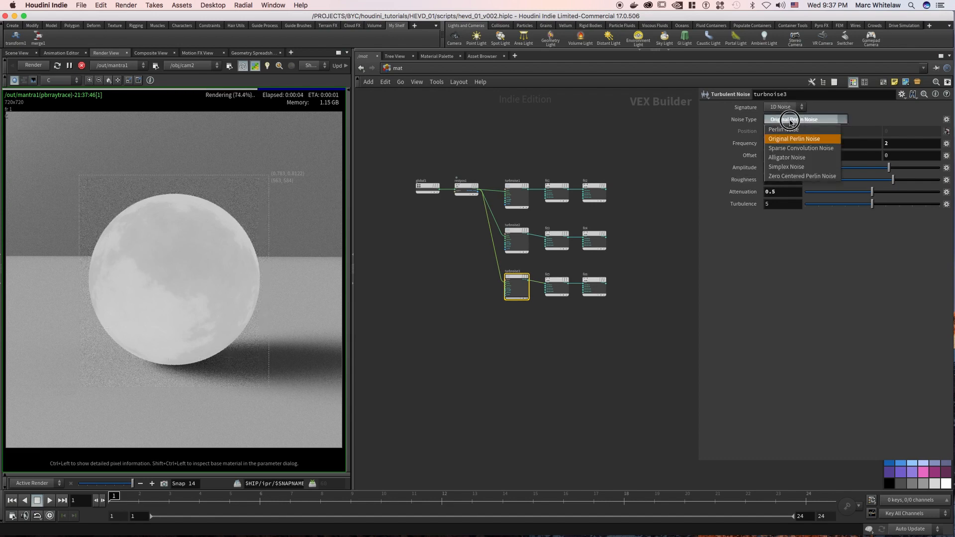
click(791, 177)
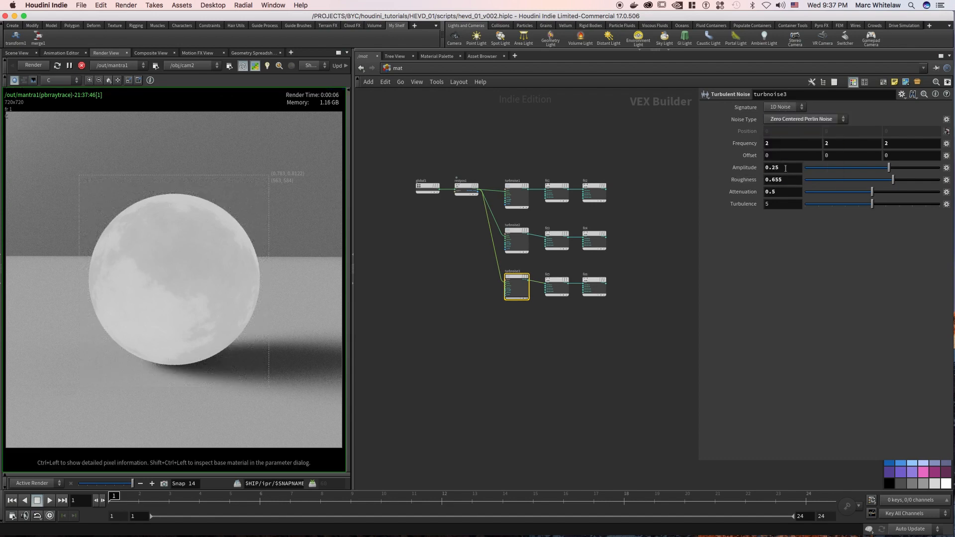
double_click(774, 167)
text(.5)
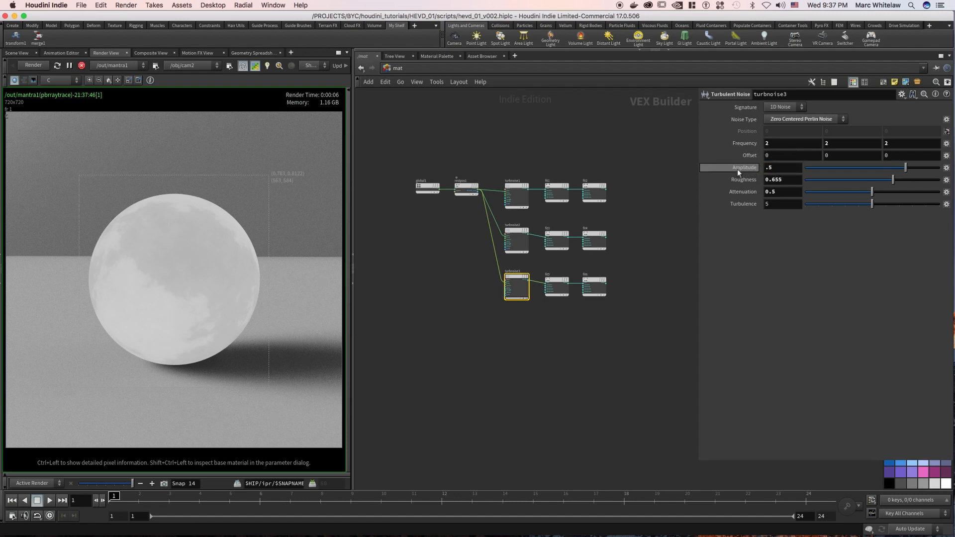
Check the third branch's noise roughness and Fit Range settings, and preview its last Fit Range on the sphere.
click(784, 181)
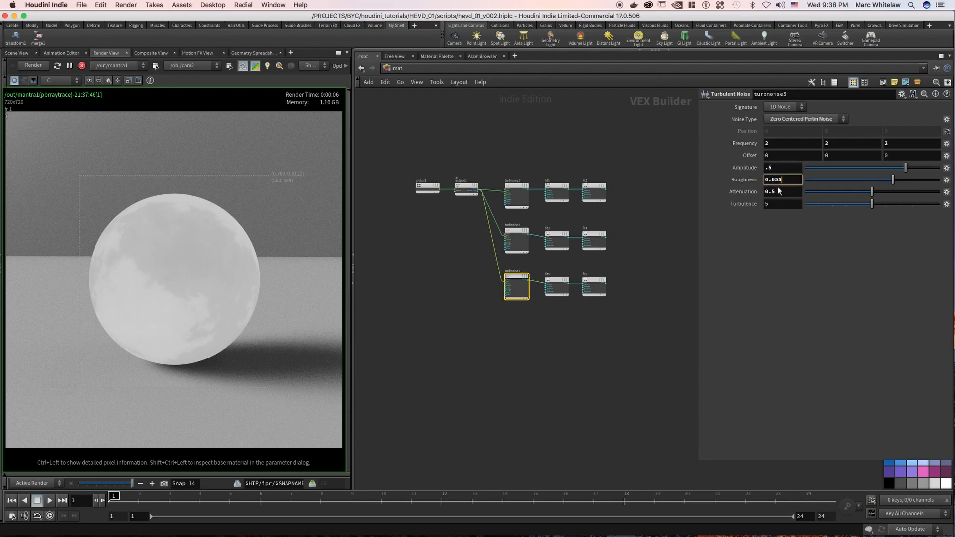
click(550, 295)
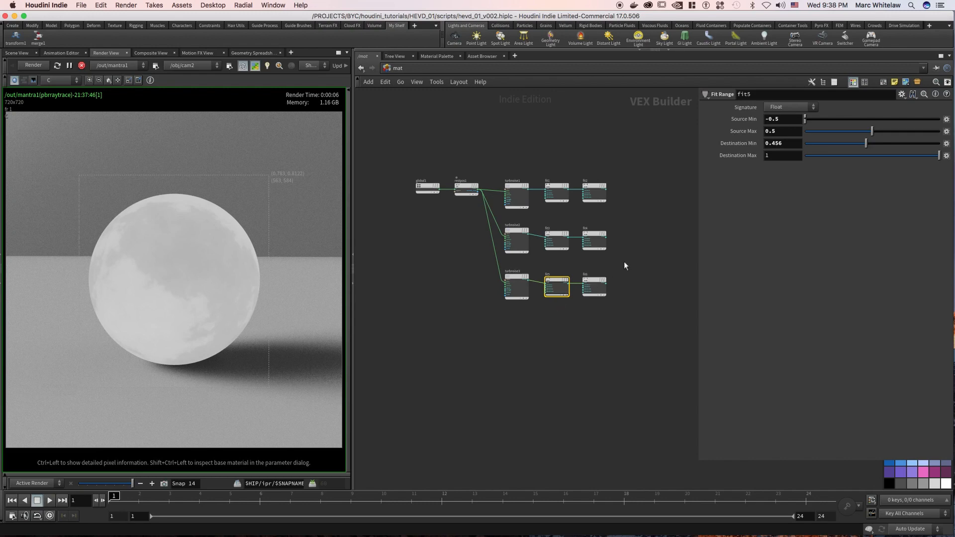
drag(622, 263, 223, 279)
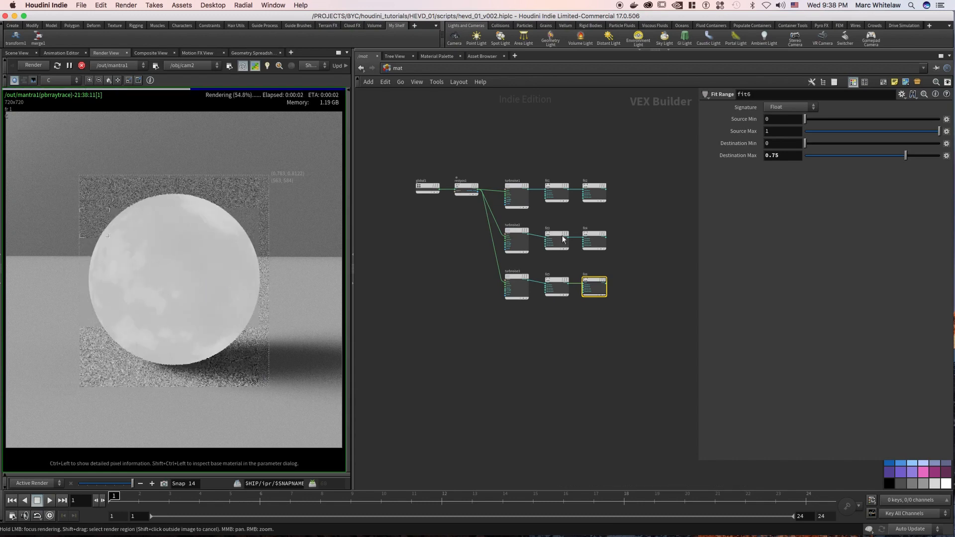
middle_drag(640, 176, 596, 193)
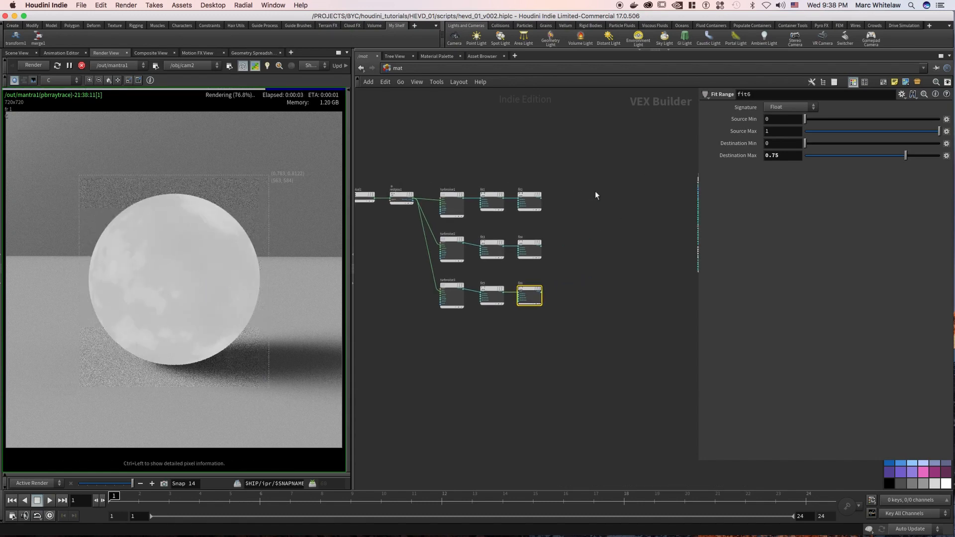
click(585, 202)
key(Tab)
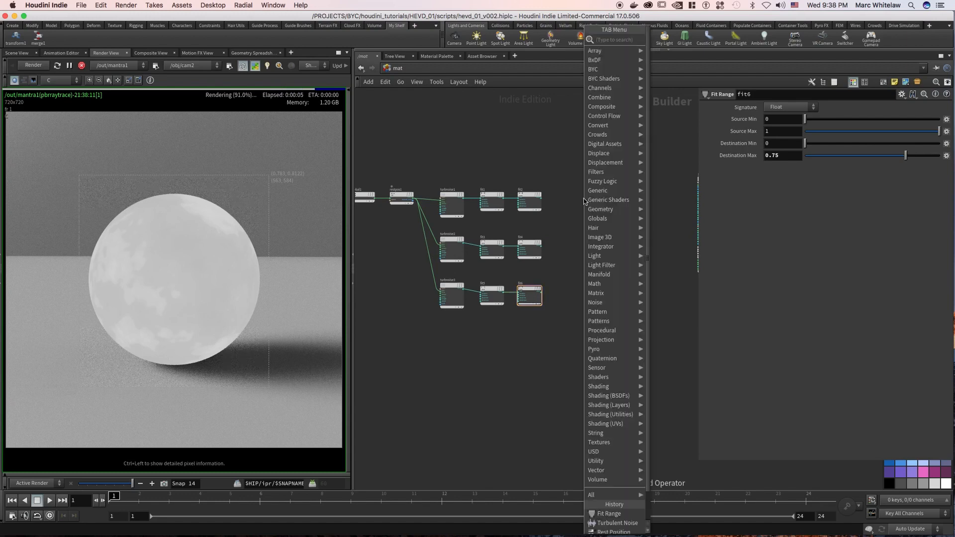
key(Escape)
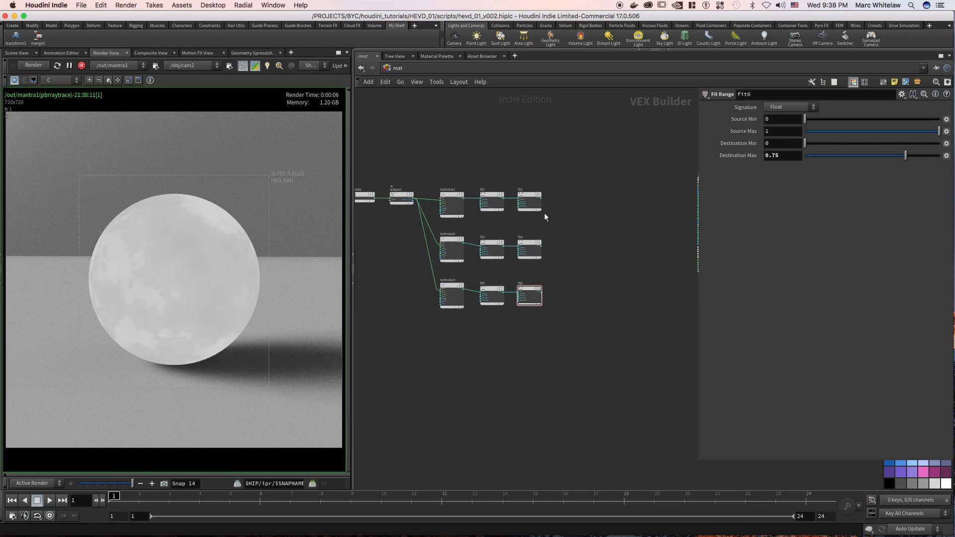
Add a Multiply node, feed it the last Fit Range output of all three noise branches, and preview the product on the sphere.
drag(584, 171, 516, 313)
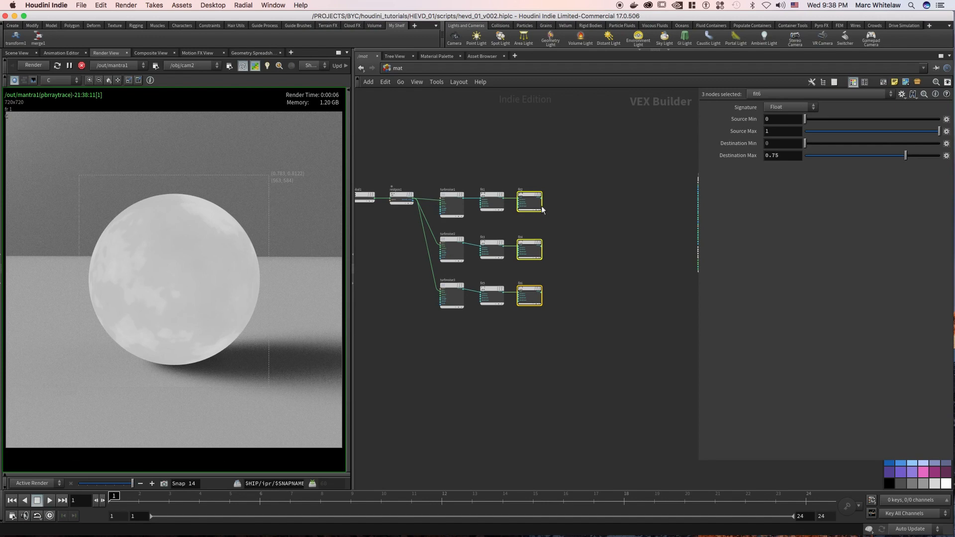
middle_drag(582, 190, 536, 205)
scroll(538, 208, up, 2)
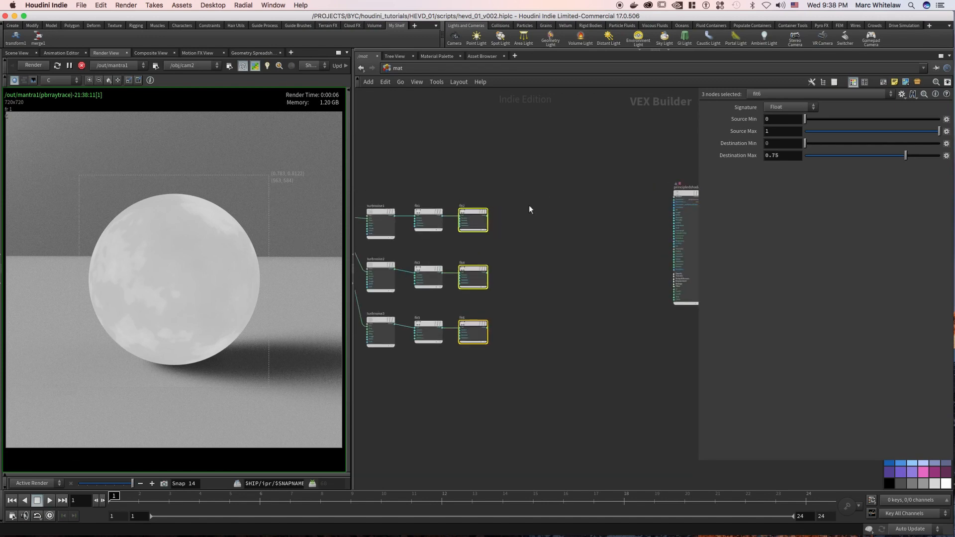
click(529, 205)
key(Tab)
text(mu)
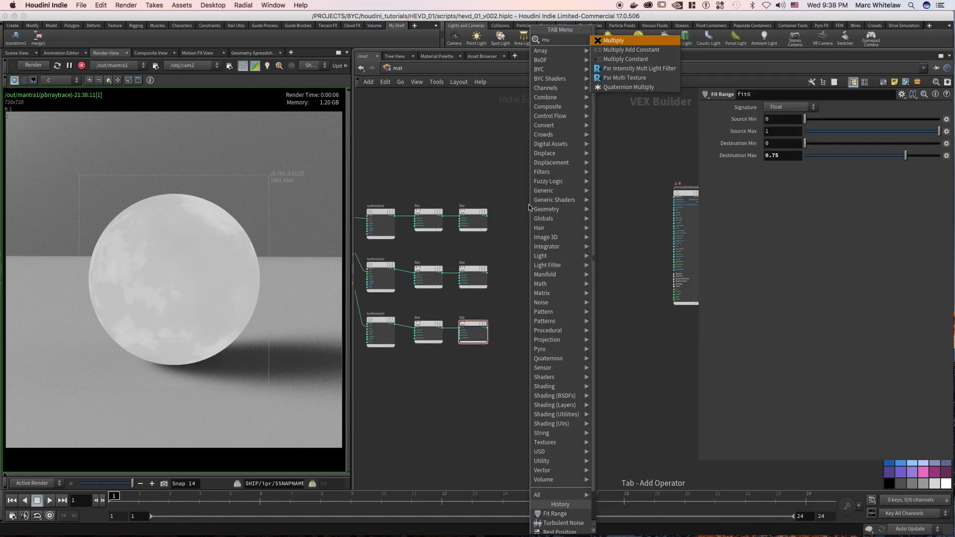
text(l)
key(Return)
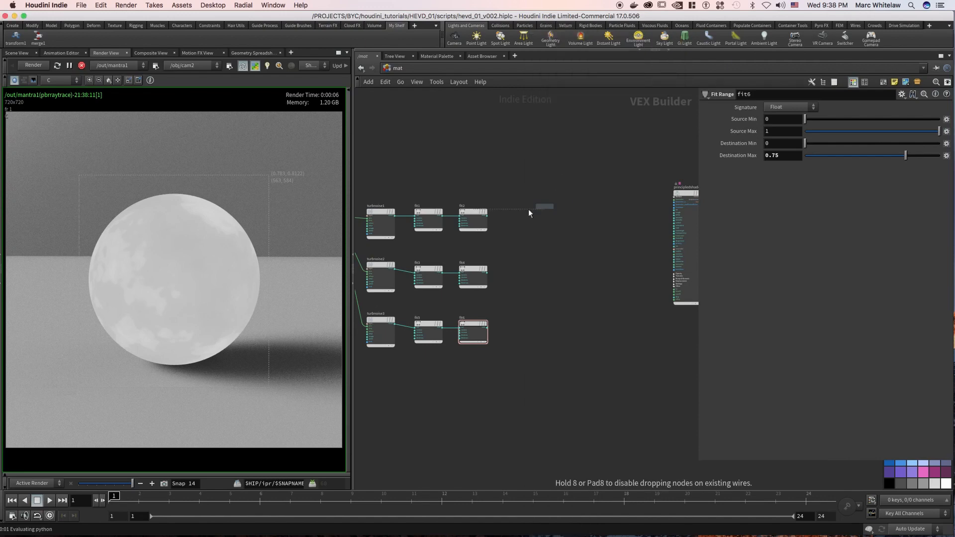
click(527, 209)
drag(488, 215, 515, 216)
drag(502, 253, 200, 276)
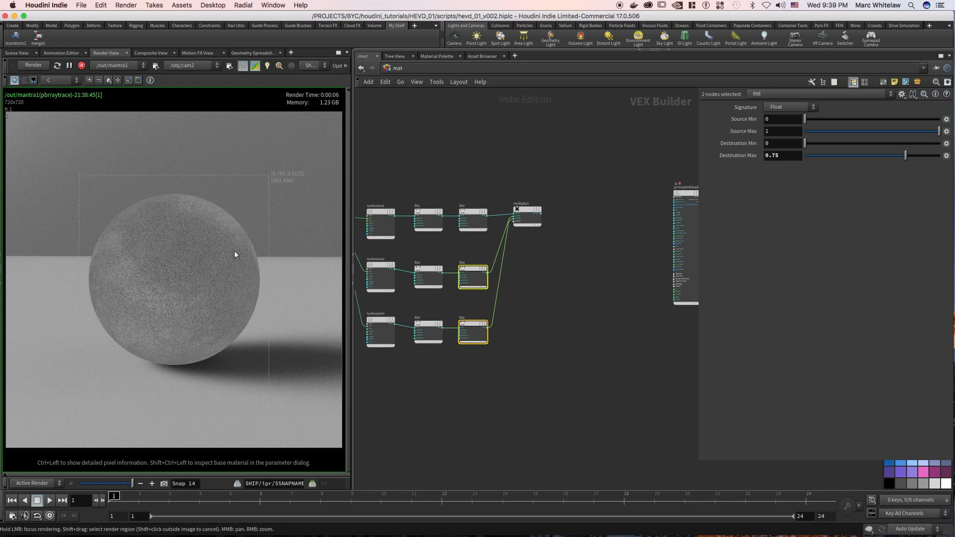
Add a Fit Range node after the Multiply and connect the product output to its val input.
click(560, 212)
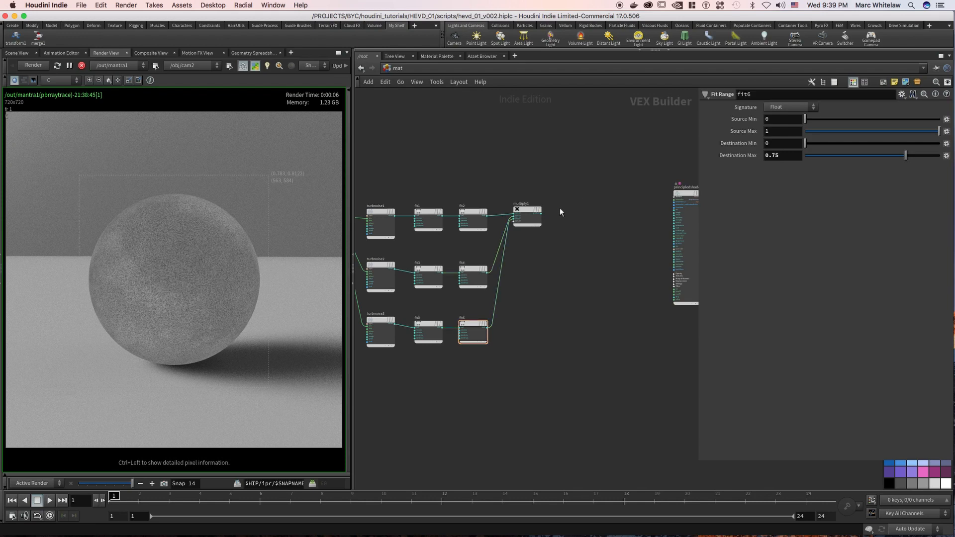
key(Tab)
text(fit)
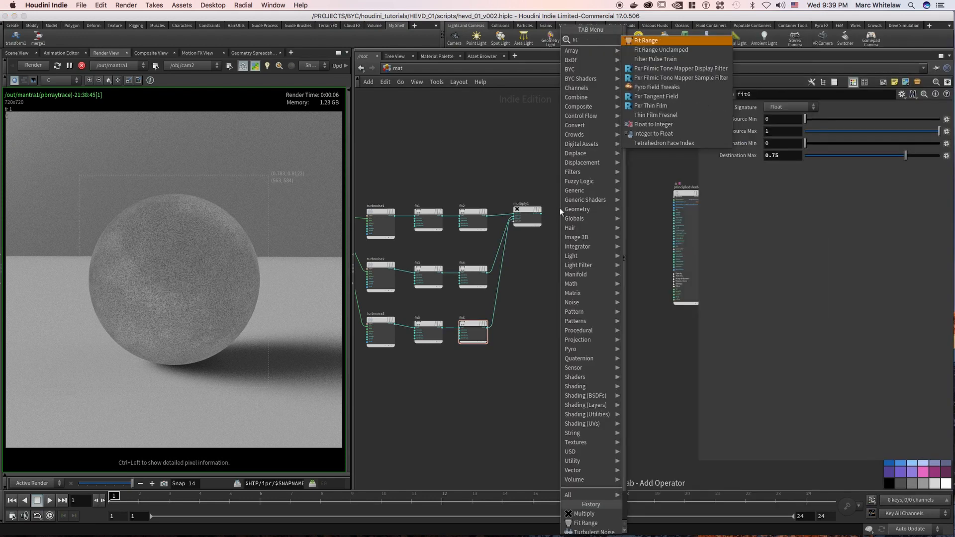
key(Return)
click(569, 208)
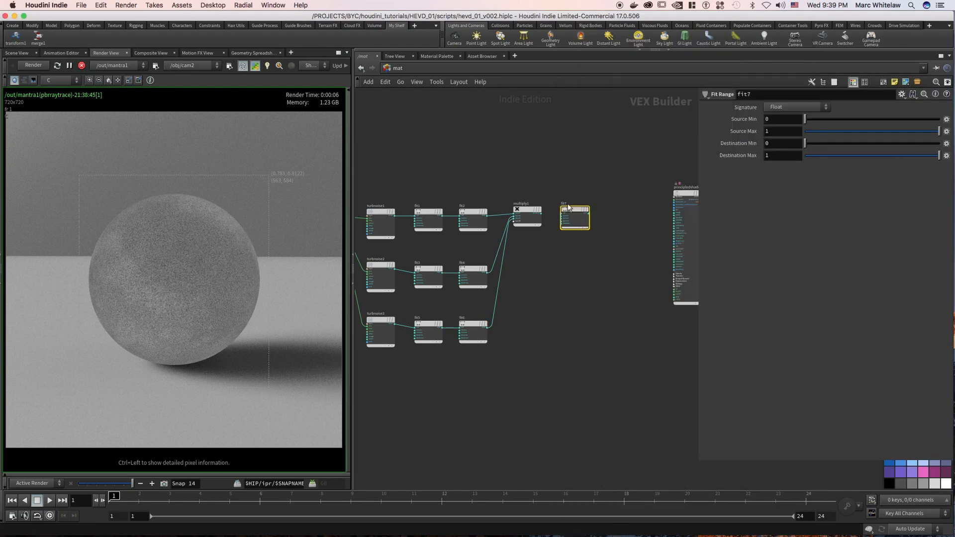
scroll(547, 199, up, 3)
drag(542, 230, 574, 234)
drag(629, 196, 582, 256)
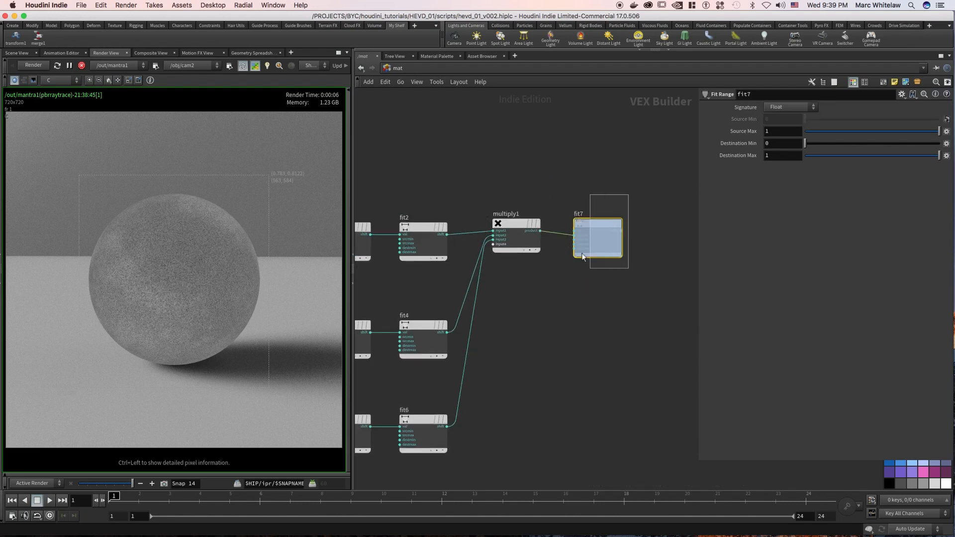
drag(541, 231, 575, 231)
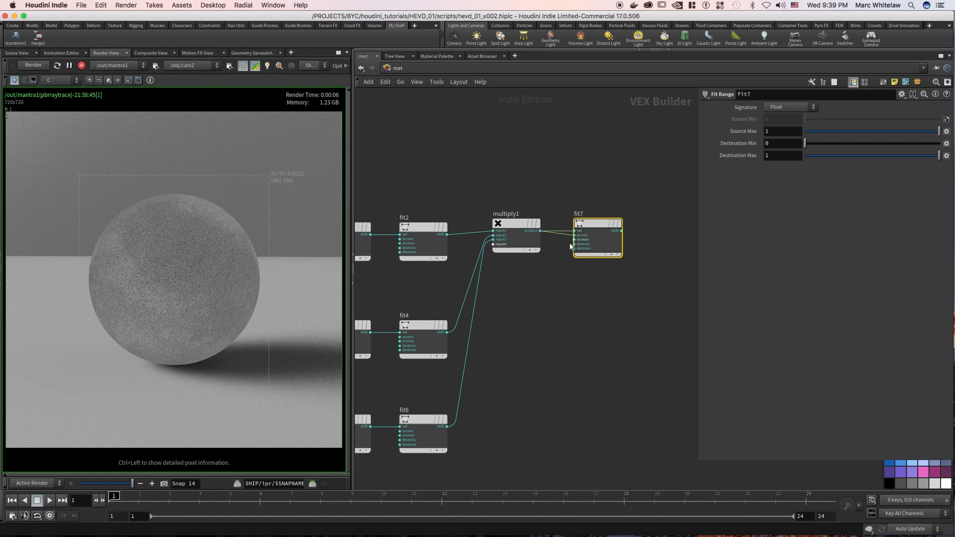
drag(565, 248, 575, 234)
drag(642, 195, 585, 275)
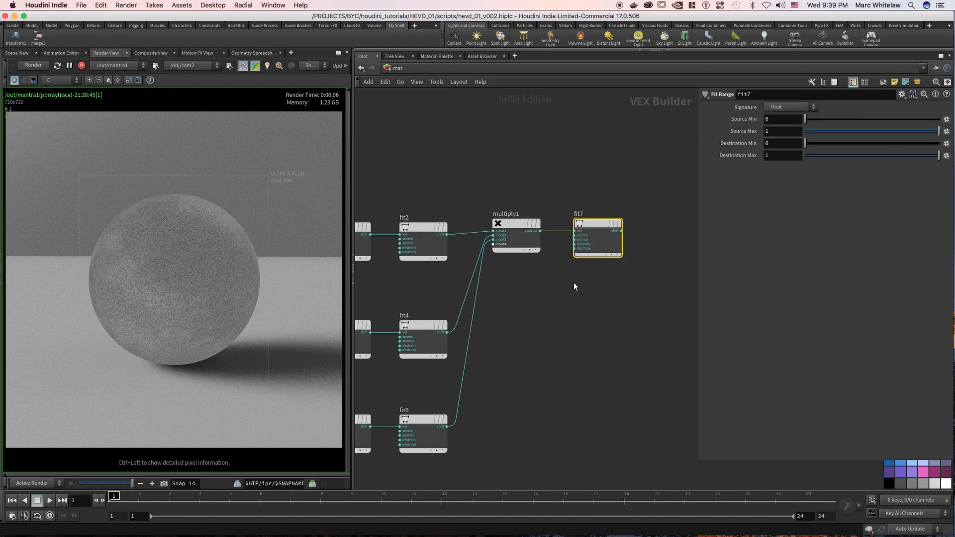
Set the new Fit Range's destination max to .522, preview it on the sphere, and save the scene.
click(771, 156)
text(.522)
key(Return)
drag(593, 243, 201, 281)
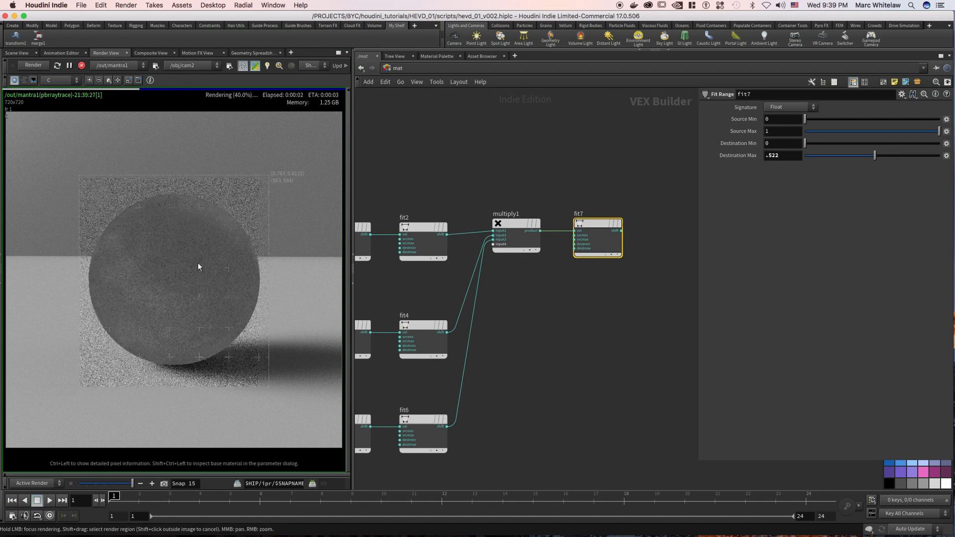
scroll(523, 181, down, 5)
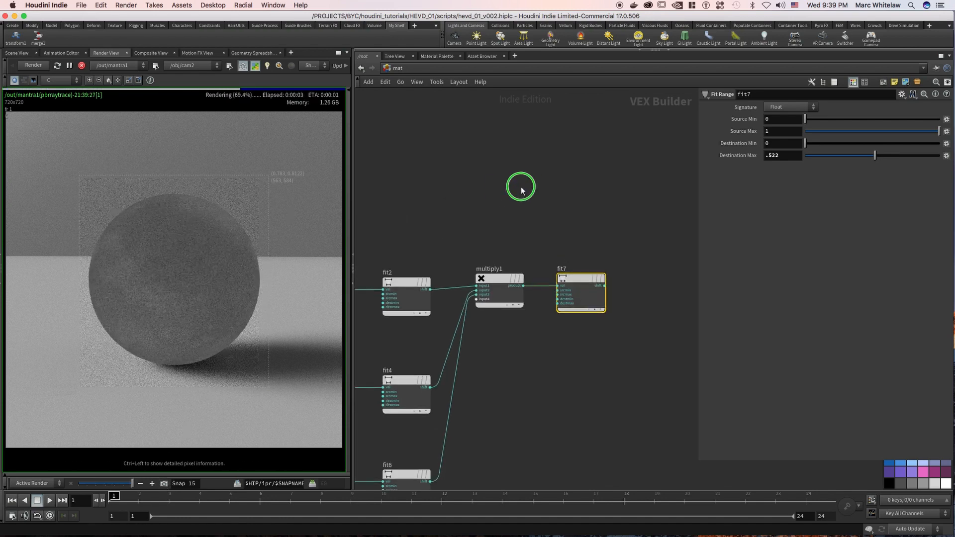
scroll(473, 201, up, 3)
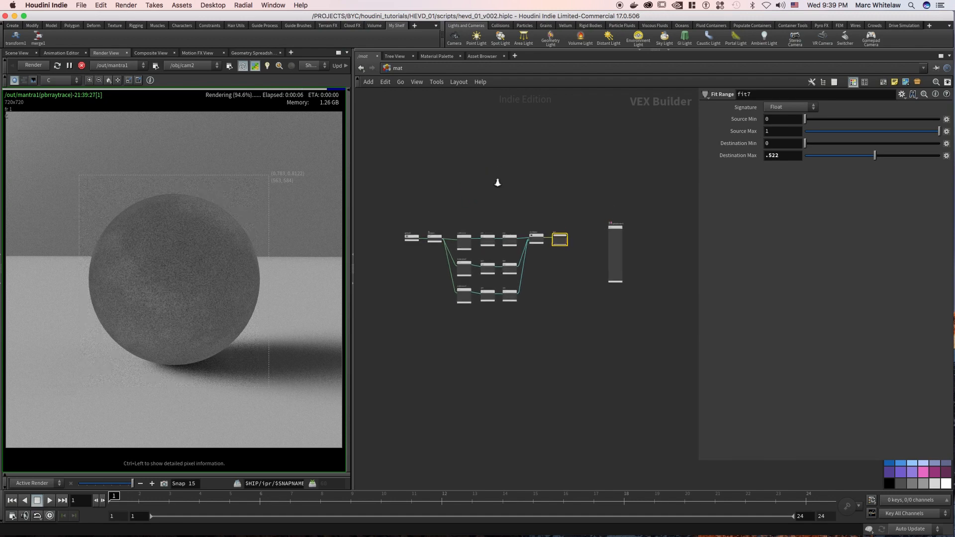
key(ctrl+s)
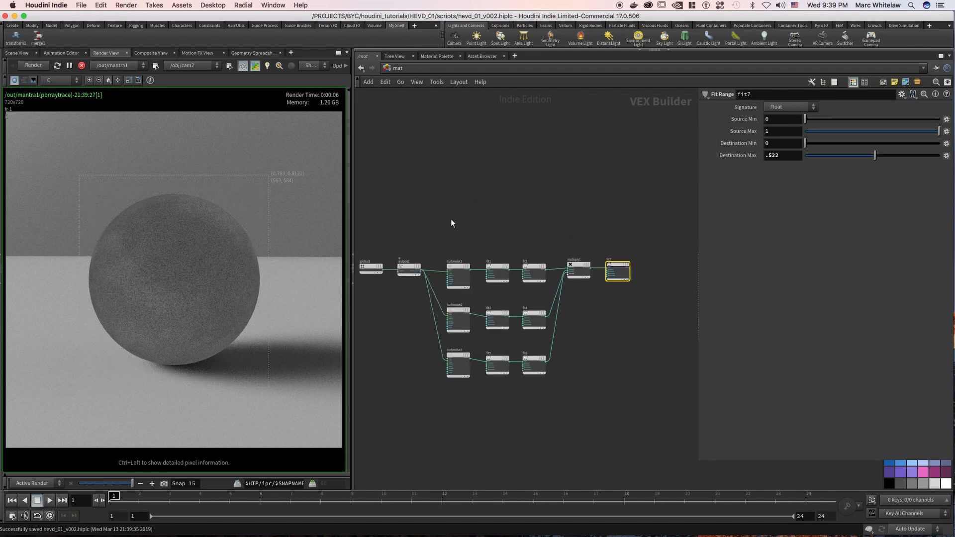
Add a Turbulent Noise node above the three branches and connect the rest position output to its pos input.
middle_drag(470, 202, 497, 204)
key(Tab)
text(t)
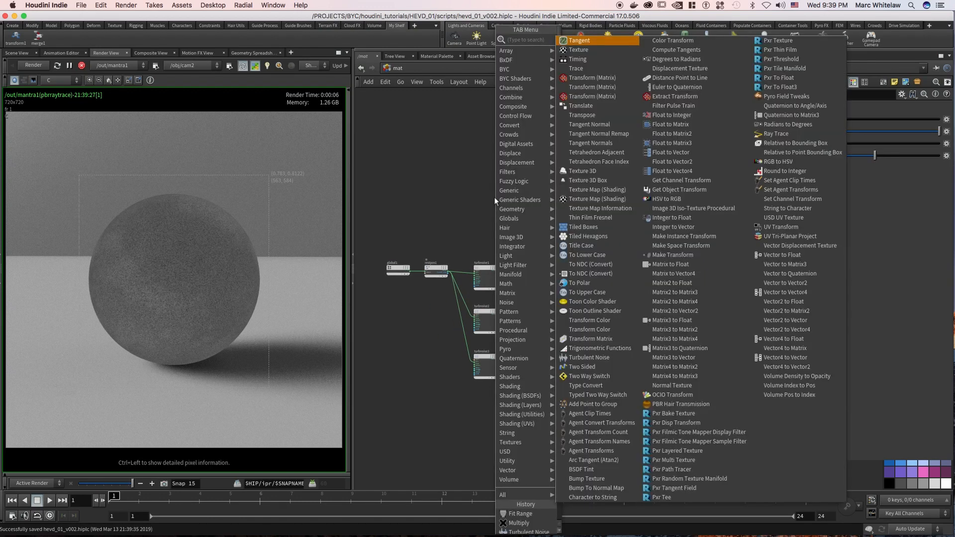
text(urb)
key(Return)
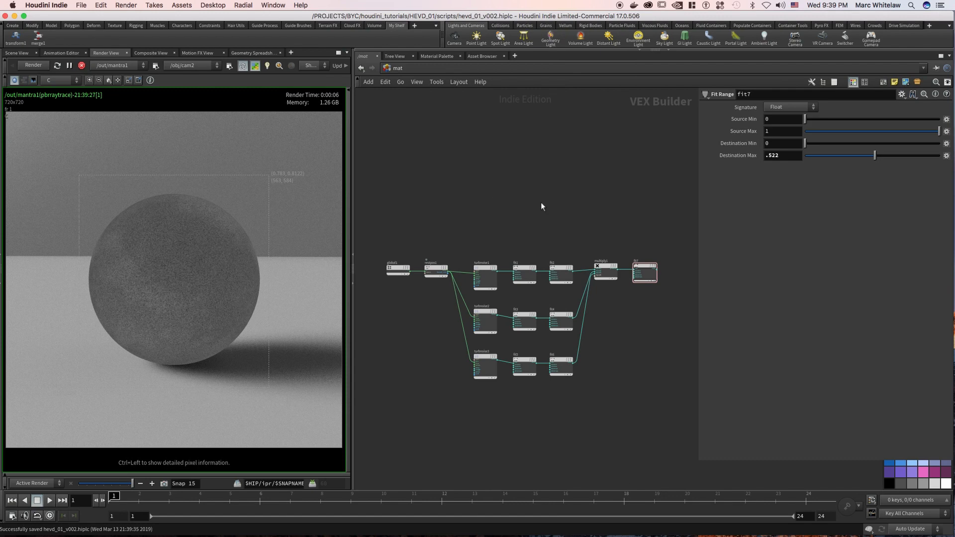
click(480, 204)
scroll(456, 228, up, 3)
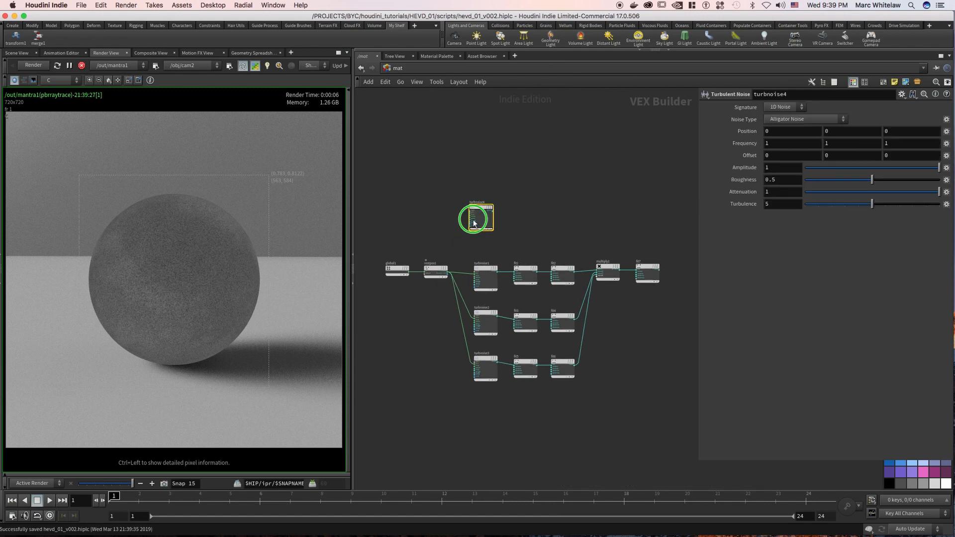
scroll(502, 204, up, 3)
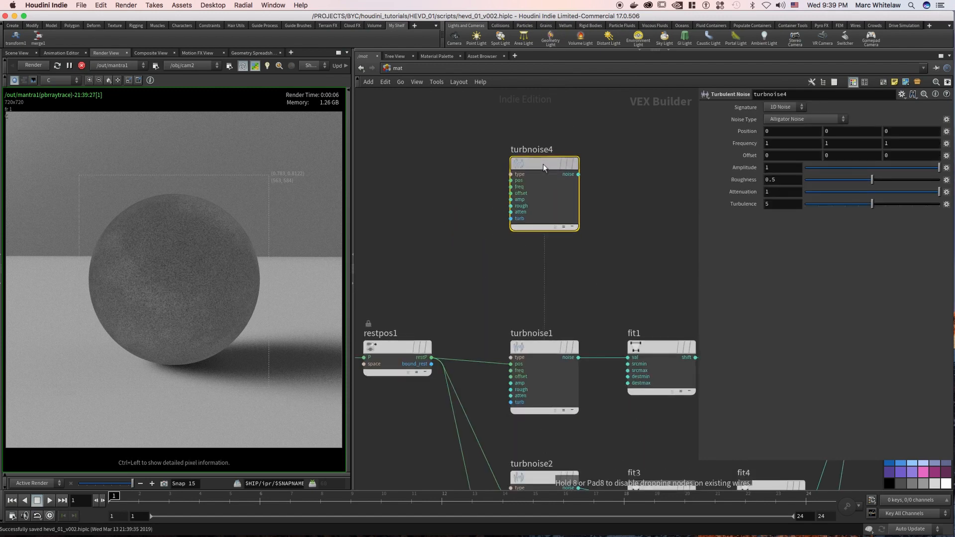
drag(518, 182, 432, 358)
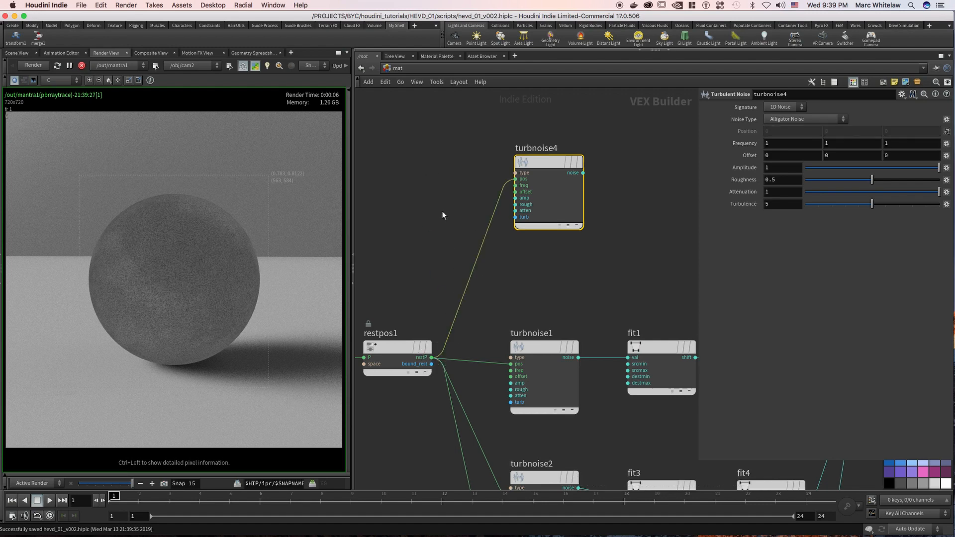
drag(602, 149, 555, 210)
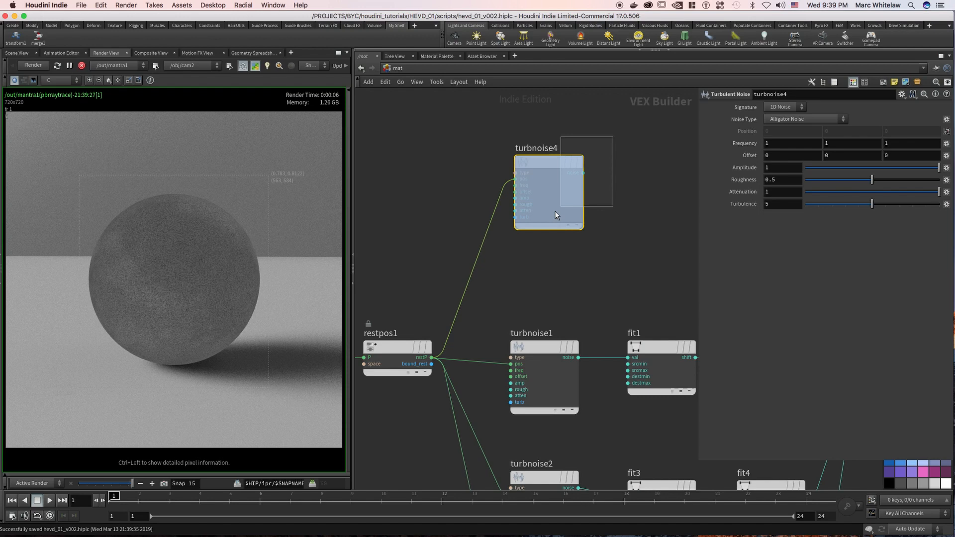
Set the new turbulent noise to Original Perlin Noise with a frequency of 5, 5, 5.
click(785, 119)
click(778, 140)
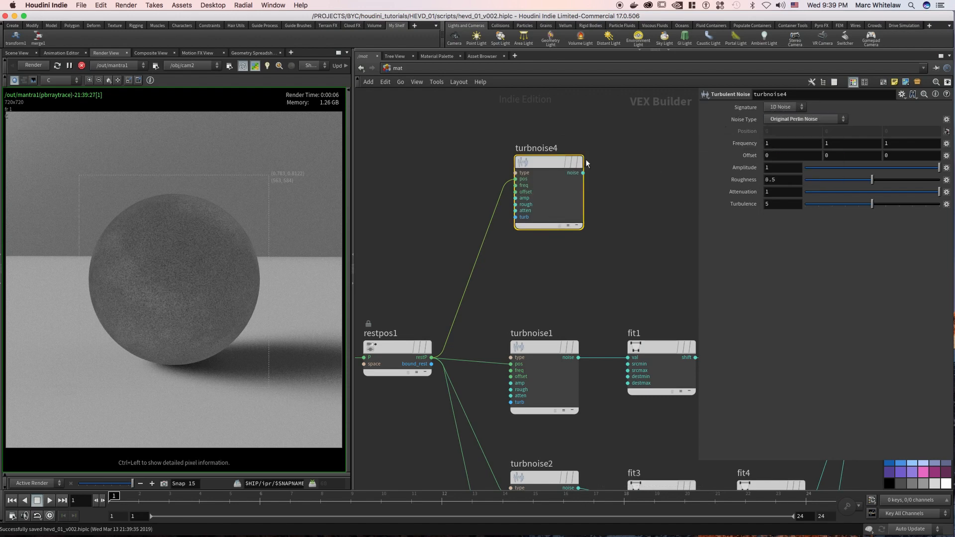
click(779, 143)
text(5)
key(Tab)
text(5)
key(Tab)
text(5)
key(Return)
Give the new turbulent noise an amplitude of .25, a roughness of .655 and an attenuation of .5.
click(757, 168)
text(.25)
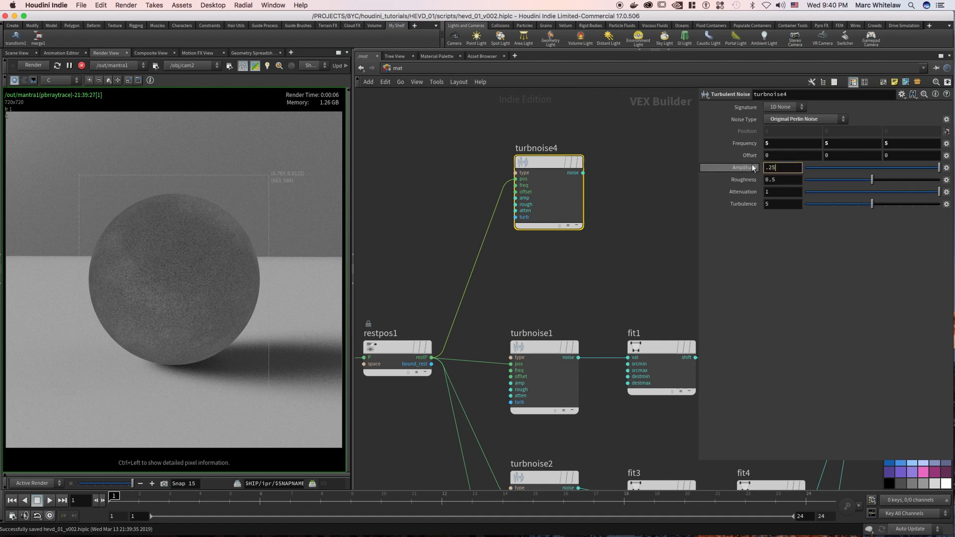
key(Tab)
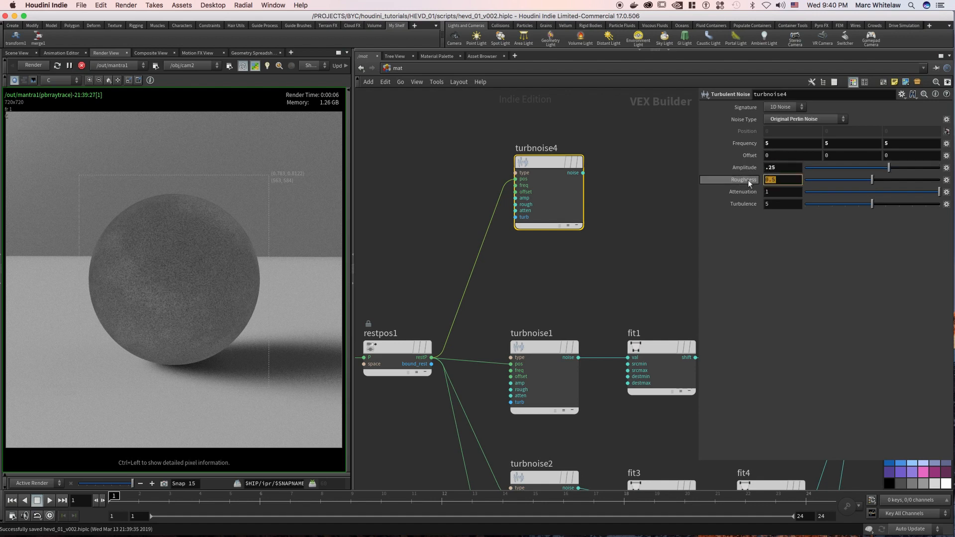
text(.655)
key(Tab)
text(.5)
key(Return)
Place an Add node beside the upper turbulent noise and wire the rest position and that noise into its inputs.
scroll(620, 172, down, 3)
middle_drag(614, 174, 563, 205)
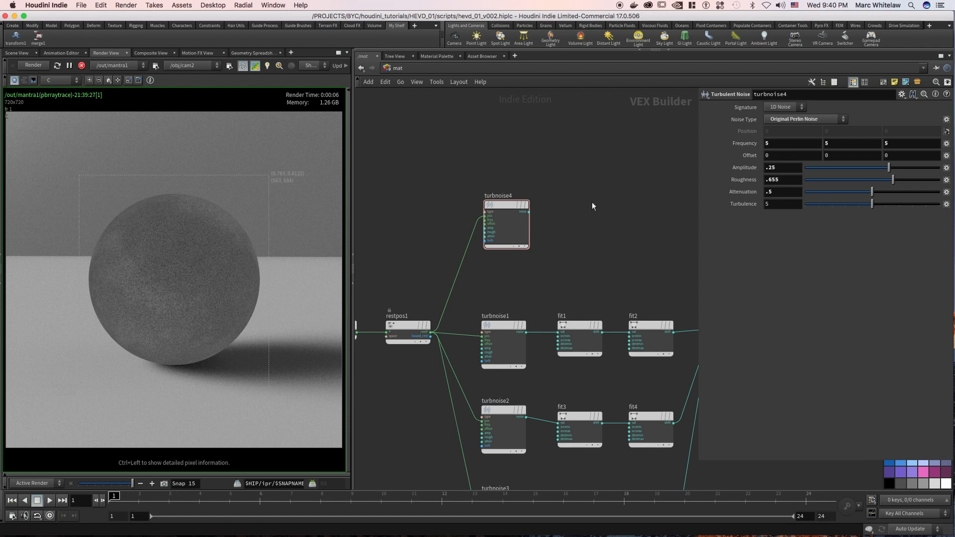
key(Tab)
text(dd)
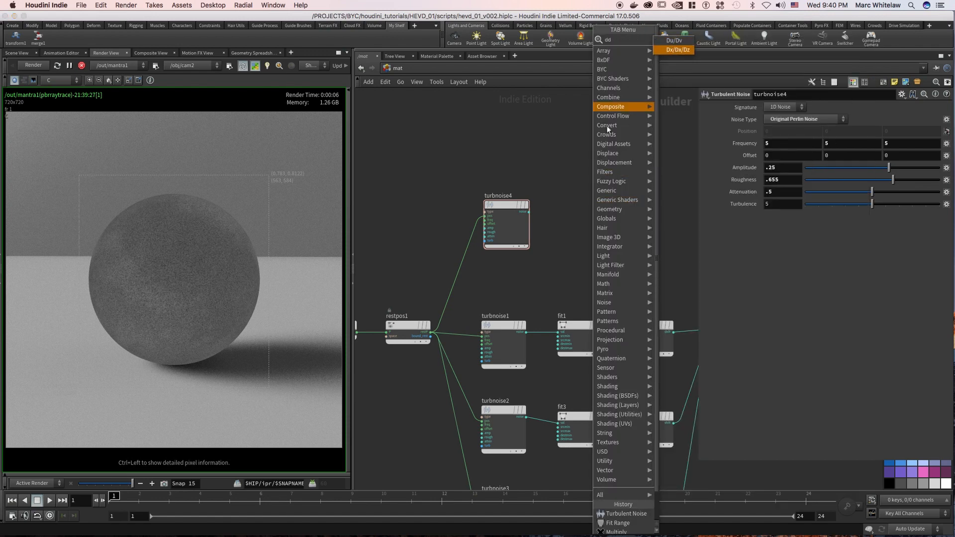
key(BackSpace)
text(dd)
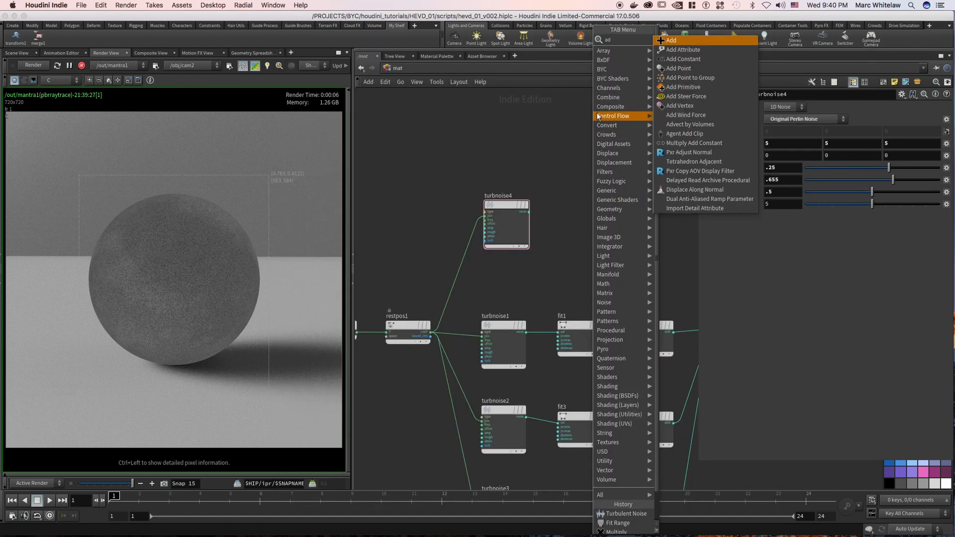
key(Return)
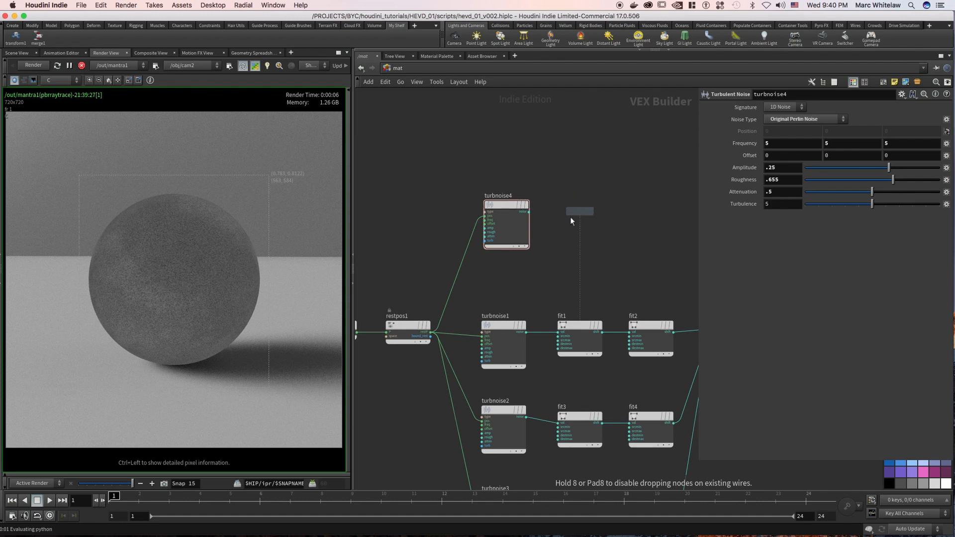
click(580, 217)
drag(432, 333, 558, 218)
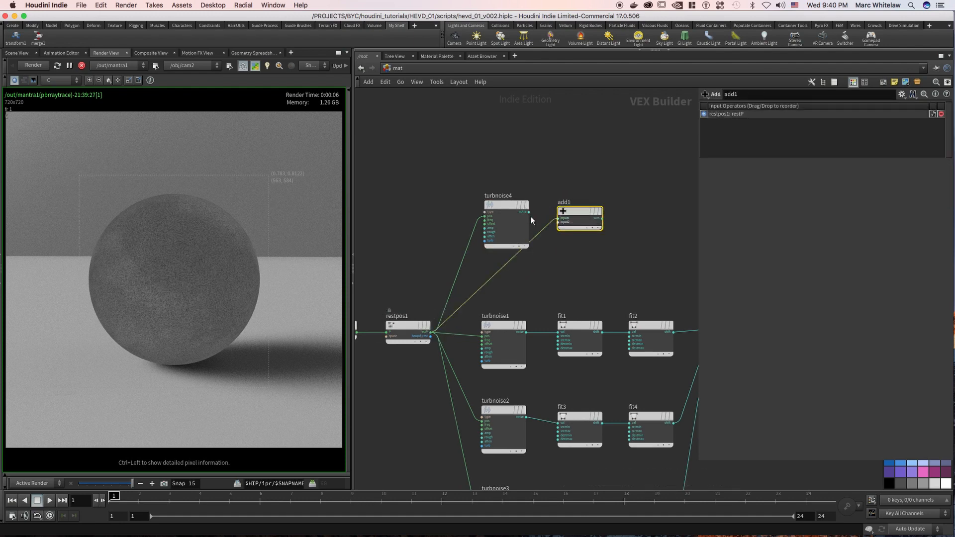
click(529, 212)
click(558, 222)
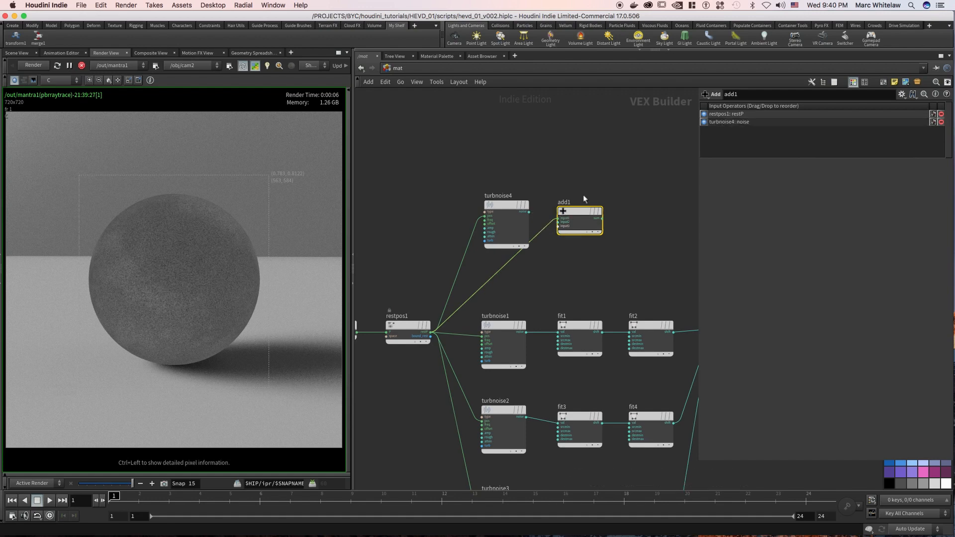
Place a new Turbulent Noise node just after the Add node in the upper branch.
middle_drag(603, 164, 535, 185)
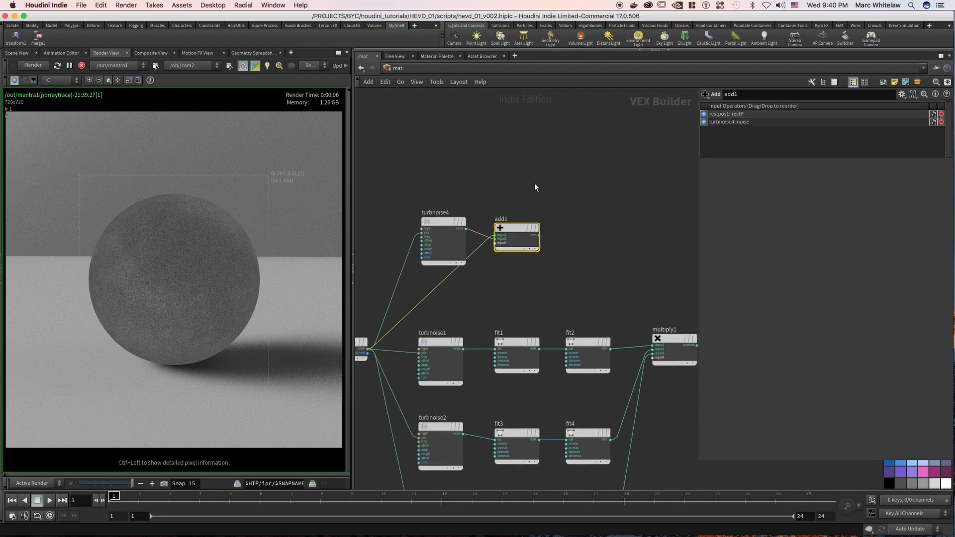
middle_drag(604, 178, 581, 188)
click(560, 241)
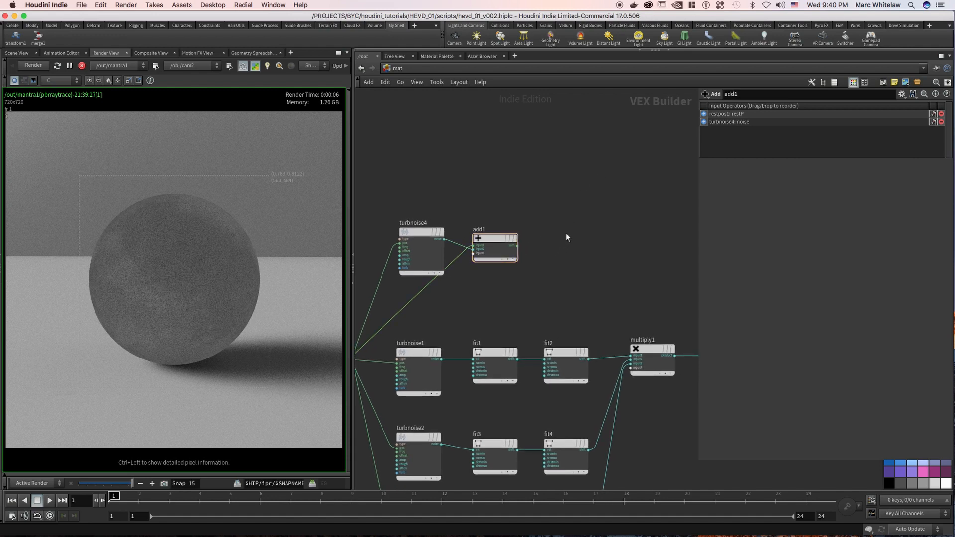
key(Tab)
text(turb)
key(Return)
click(566, 232)
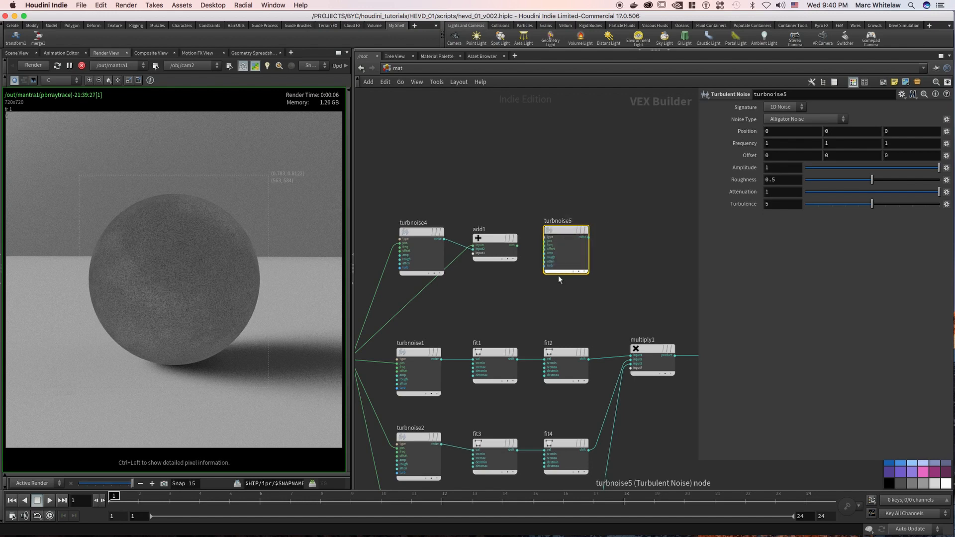
Set the new turbulent noise to Original Perlin Noise with a frequency of 50, 2, 2.
click(786, 118)
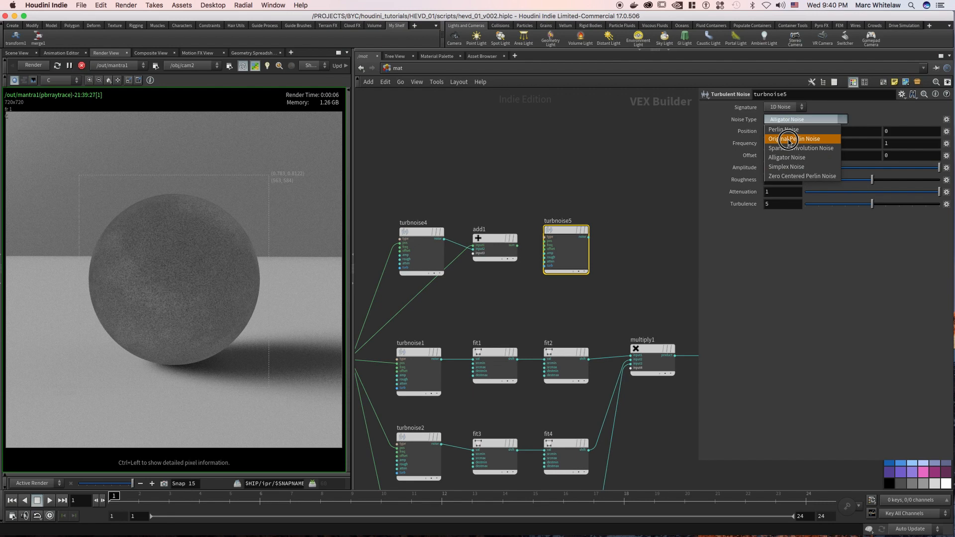
click(794, 134)
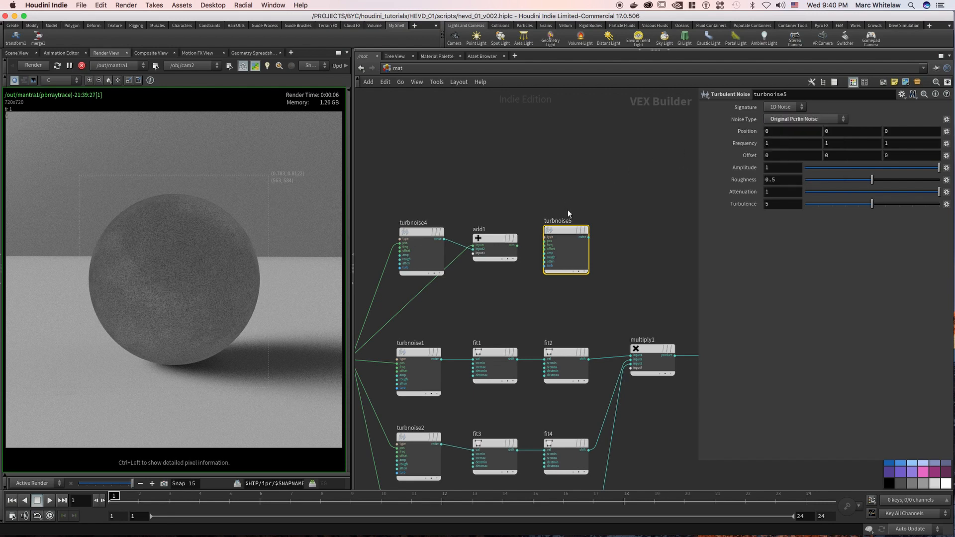
click(771, 144)
text(5)
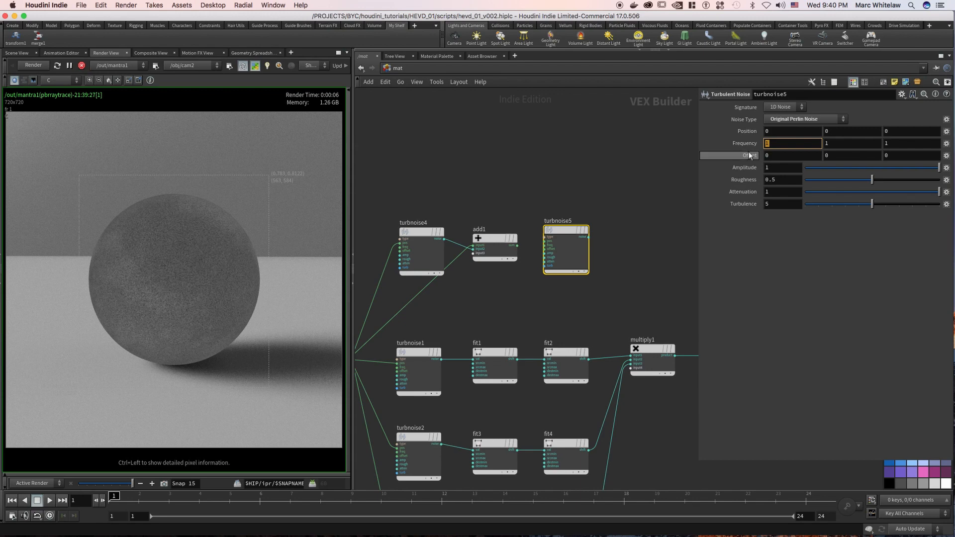
text(0)
key(Tab)
text(2)
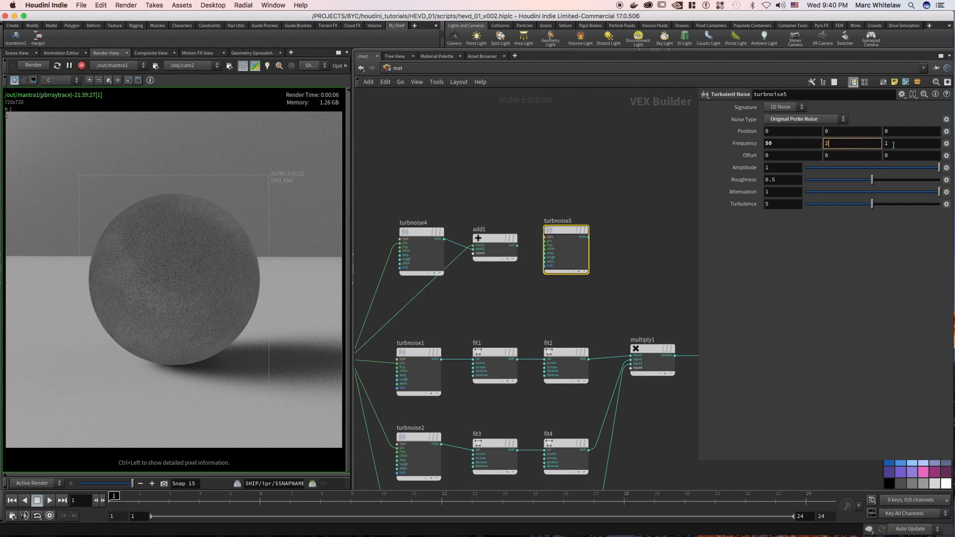
key(Tab)
text(2)
key(Return)
Give this stretched turbulent noise an amplitude of .25, a roughness of .655 and an attenuation of .5.
click(775, 168)
text(.25)
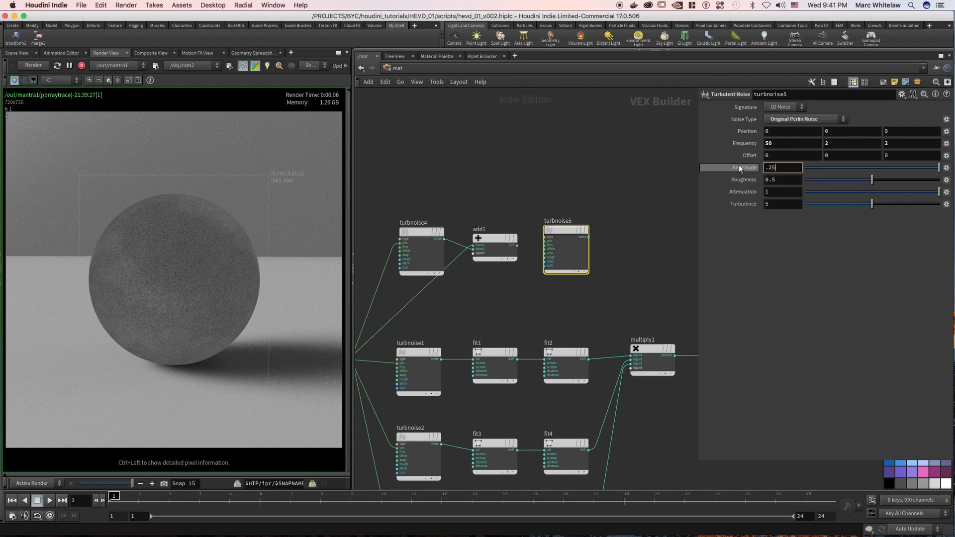
key(Tab)
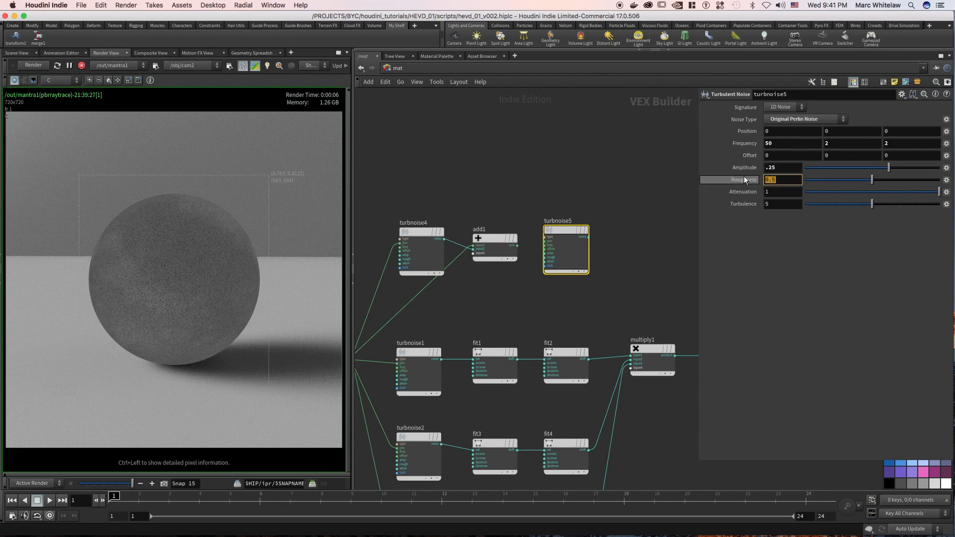
text(.655)
key(Tab)
text(.5)
key(Return)
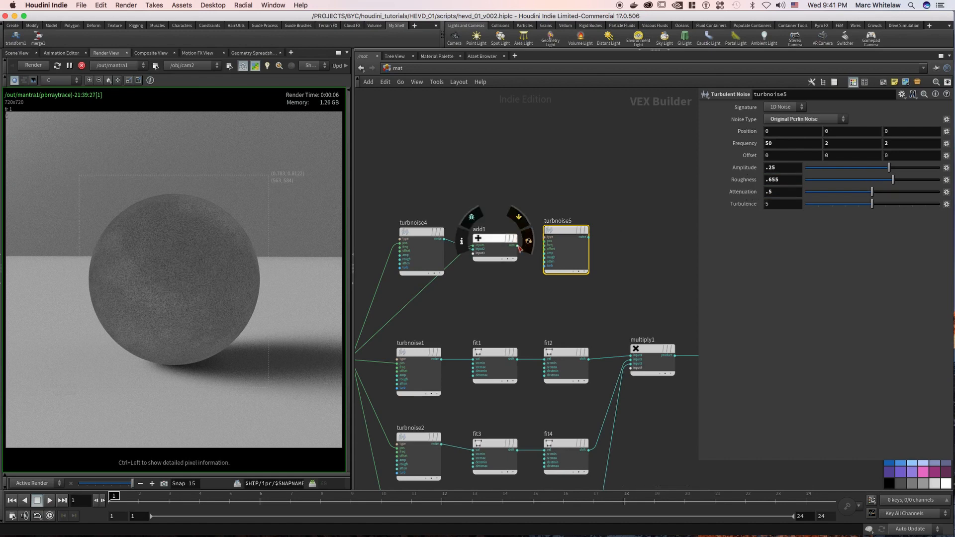
Wire the Add node's sum into the stretched noise's pos input and preview that noise on the sphere.
click(518, 245)
click(545, 241)
middle_drag(594, 195, 564, 186)
drag(538, 222, 226, 265)
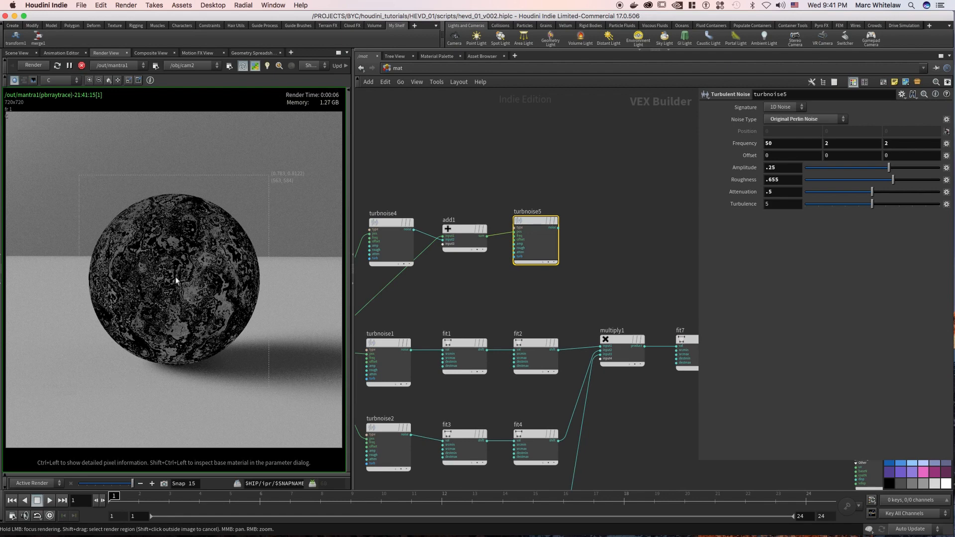
Try feeding the rest position directly into the stretched noise's pos input, bypassing the Add node, to compare the undistorted pattern.
middle_drag(587, 160, 548, 158)
scroll(547, 158, down, 1)
middle_drag(487, 172, 543, 166)
drag(443, 266, 562, 213)
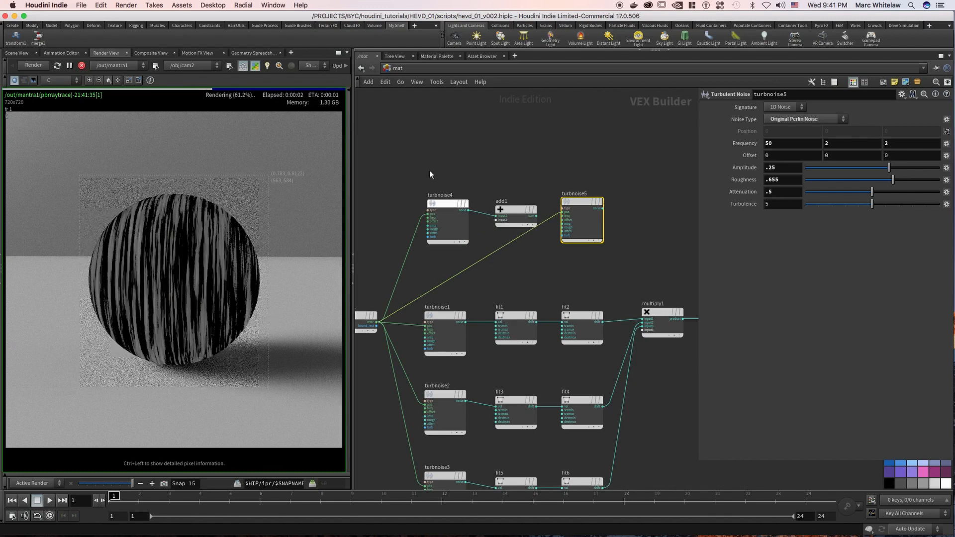
Rewire the rest position into the Add node and connect its sum back to the stretched noise's pos input.
drag(532, 164, 448, 242)
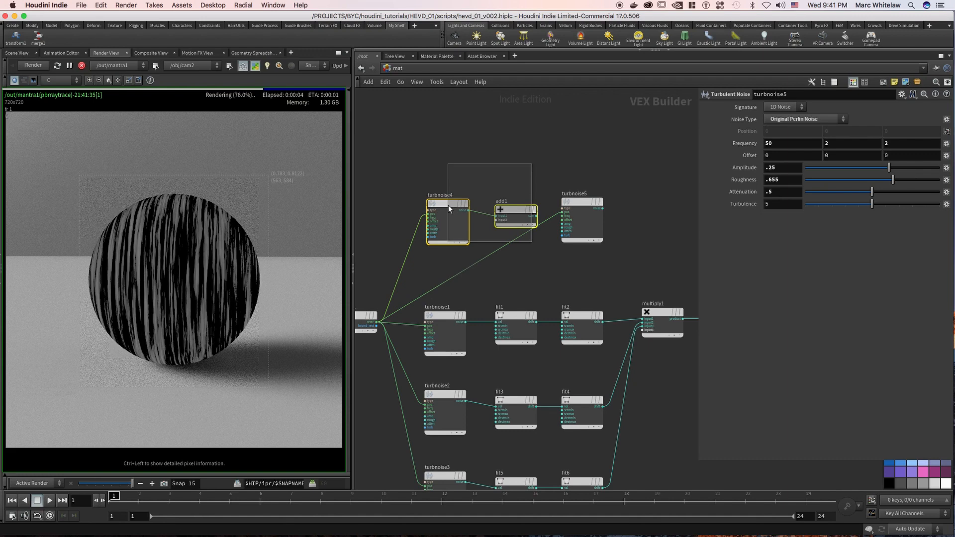
drag(448, 205, 435, 199)
drag(617, 164, 565, 258)
drag(378, 326, 482, 214)
drag(493, 169, 522, 238)
drag(456, 165, 422, 240)
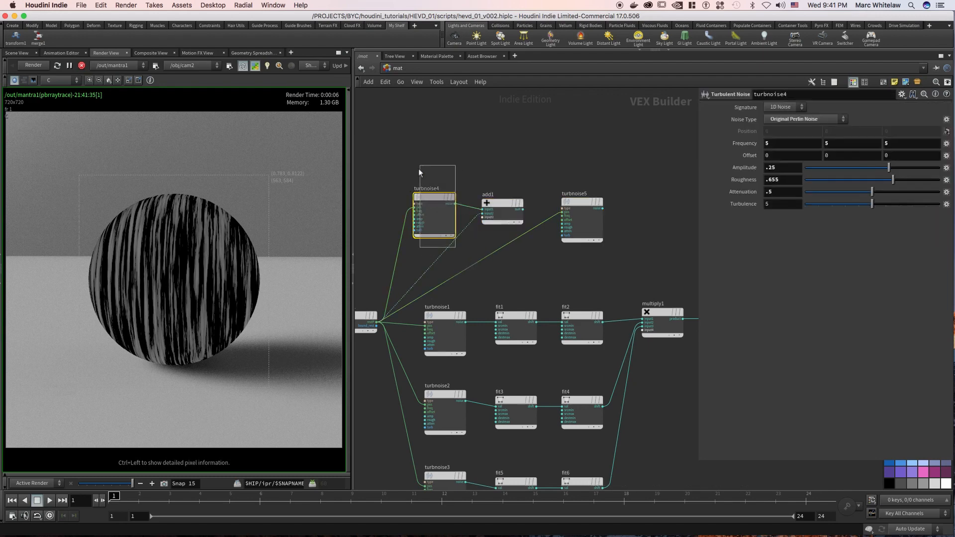
drag(523, 209, 563, 212)
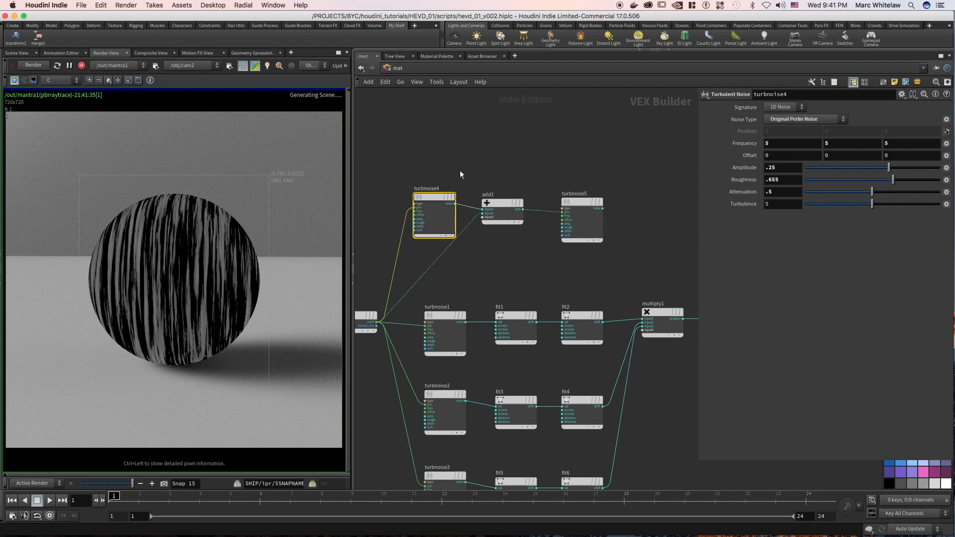
drag(557, 165, 603, 249)
drag(455, 159, 393, 246)
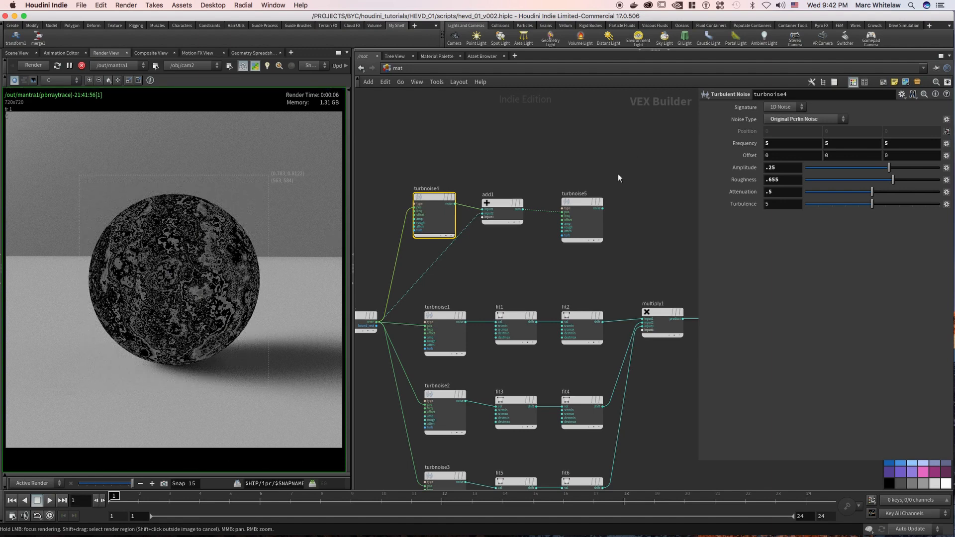
Save the scene file.
middle_drag(616, 177, 489, 177)
scroll(488, 177, down, 2)
key(super+s)
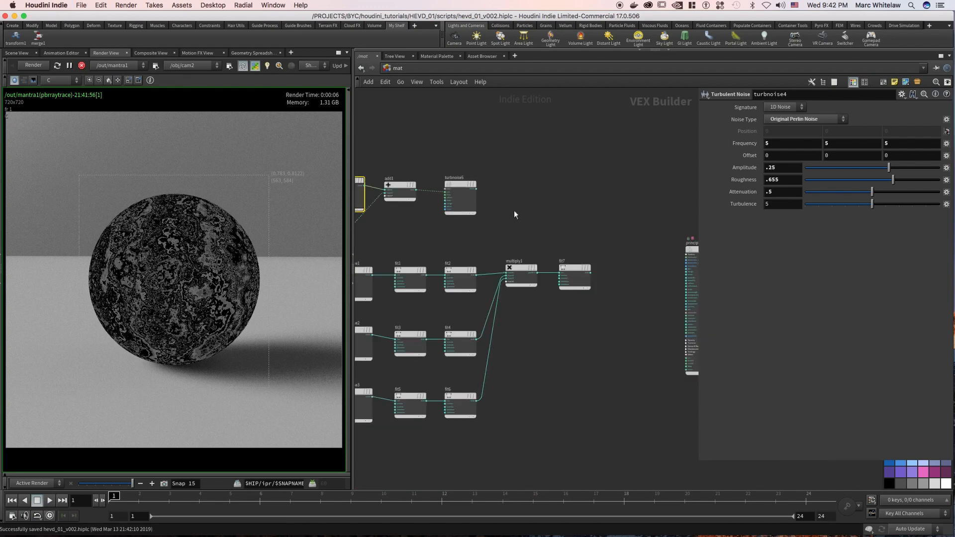
Place a Fit Range node after the stretched turbulent noise and wire the noise output into its val input.
key(Tab)
text(fi)
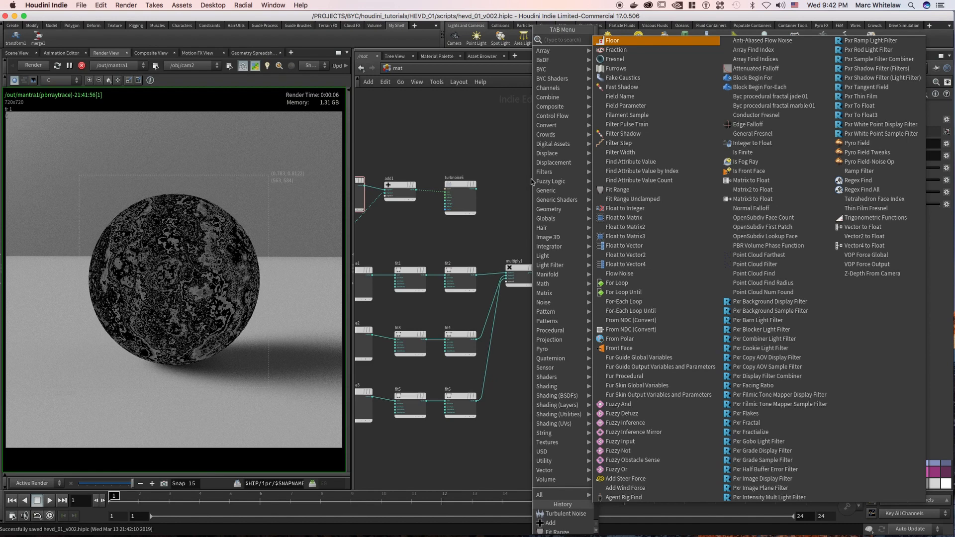
text(t)
key(Return)
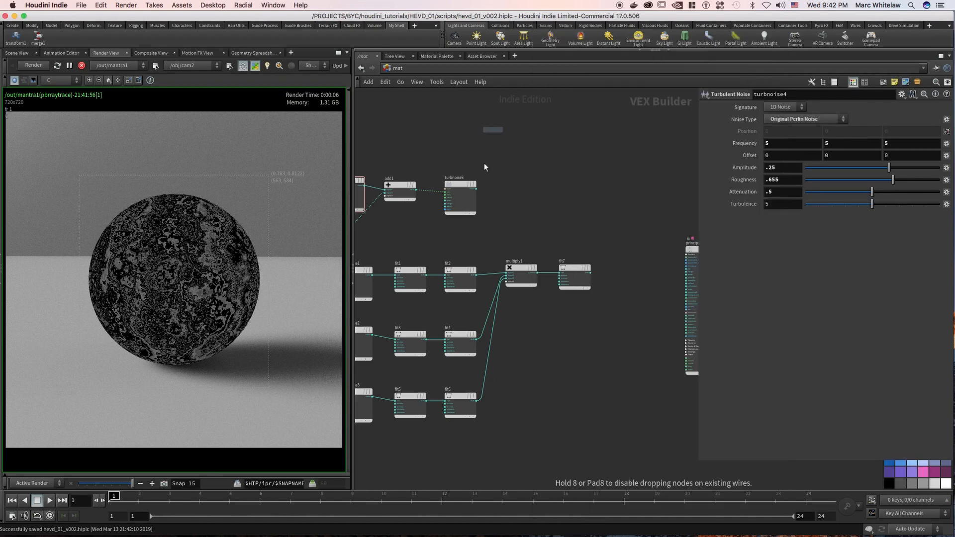
click(500, 179)
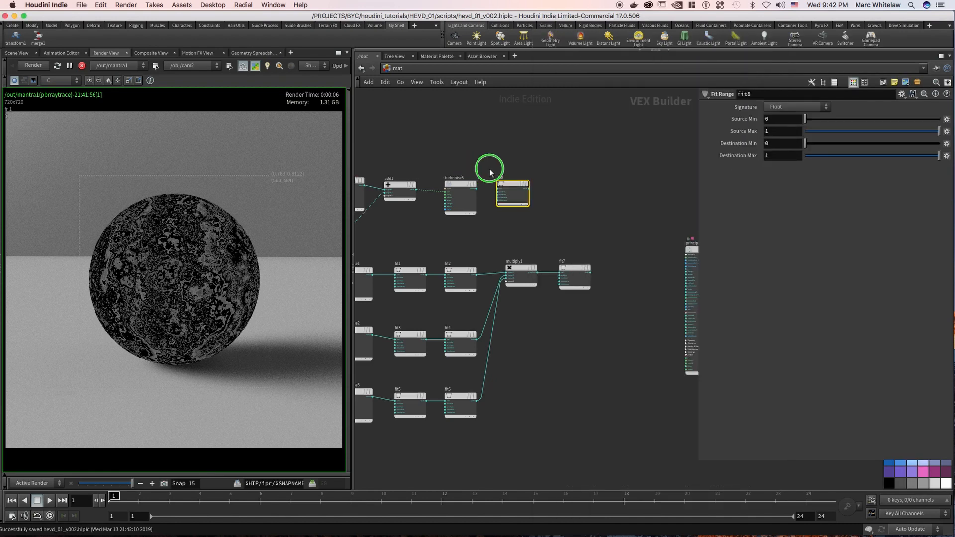
scroll(487, 185, up, 3)
drag(478, 198, 543, 190)
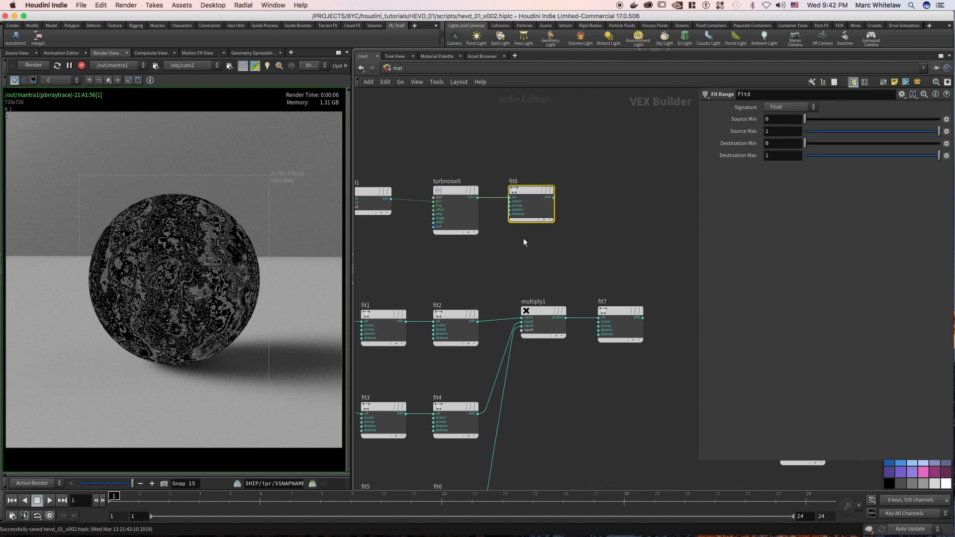
Set the new Fit Range's source max to .471 and its destination max to .706.
double_click(780, 131)
text(.)
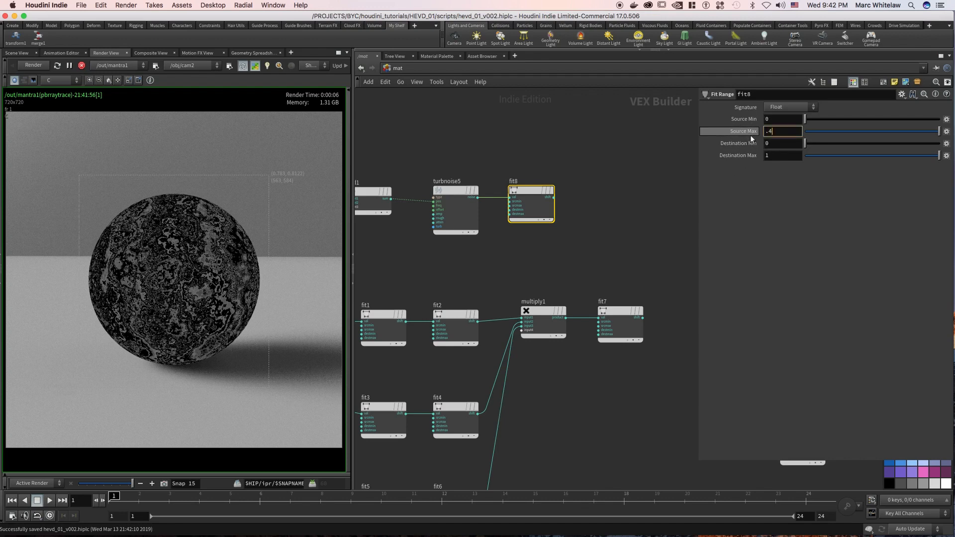
text(471)
key(Return)
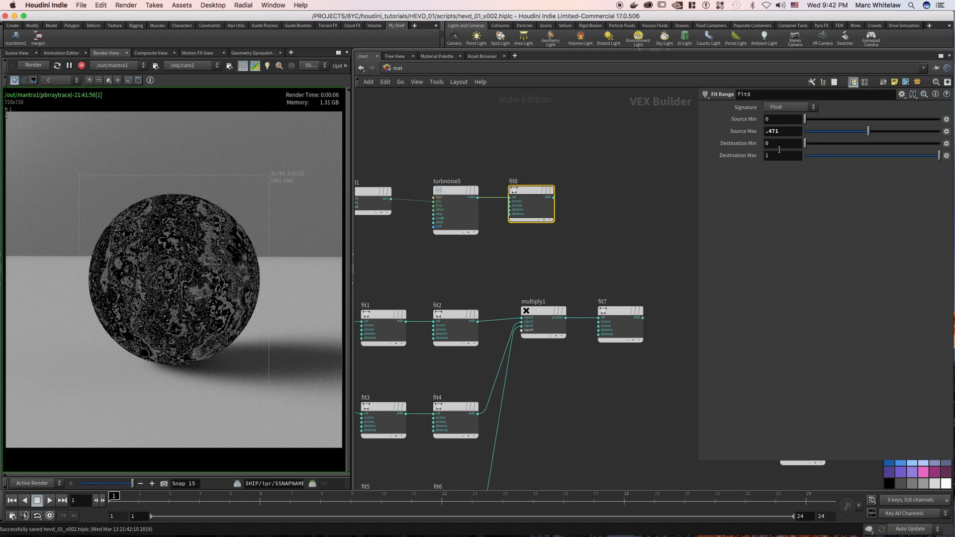
double_click(775, 156)
text(.706)
key(Return)
drag(531, 199, 198, 287)
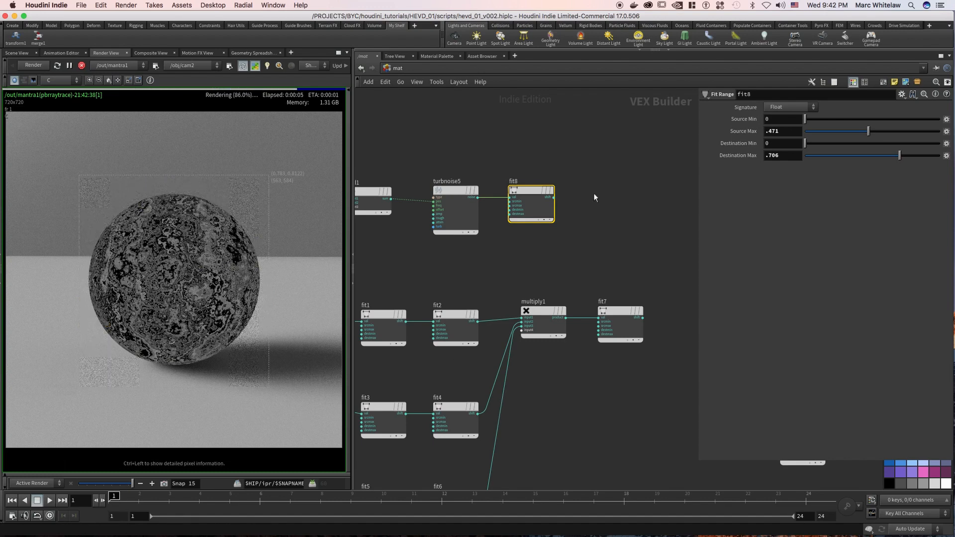
Place an Add node after the multiplied branch's last Fit Range and wire the upper Fit Range and that one into its inputs.
middle_drag(621, 187, 542, 215)
scroll(542, 215, down, 2)
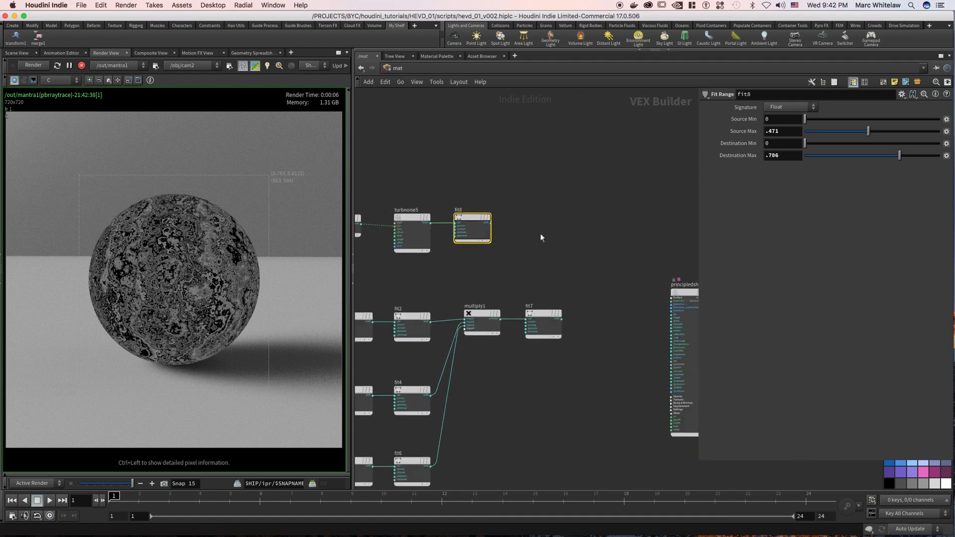
scroll(545, 223, up, 1)
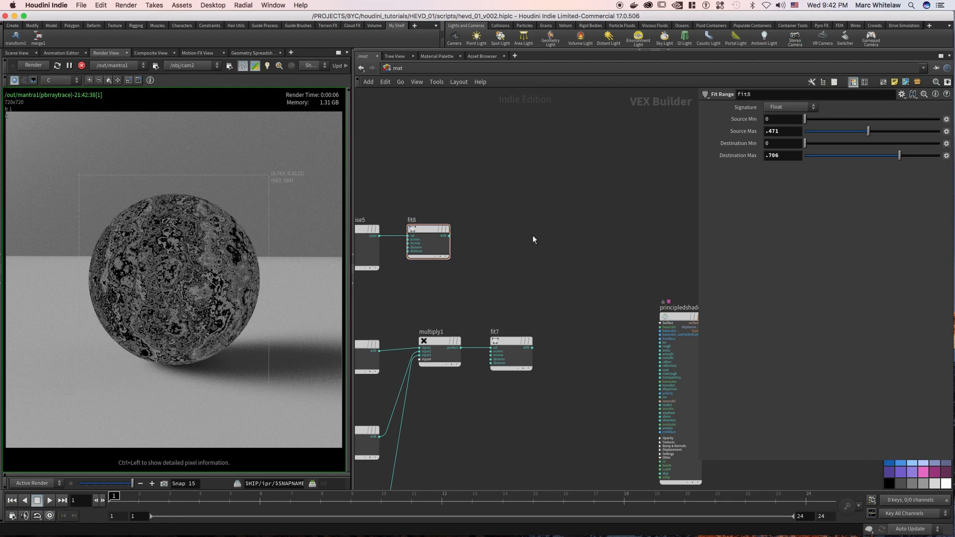
key(Tab)
text(add)
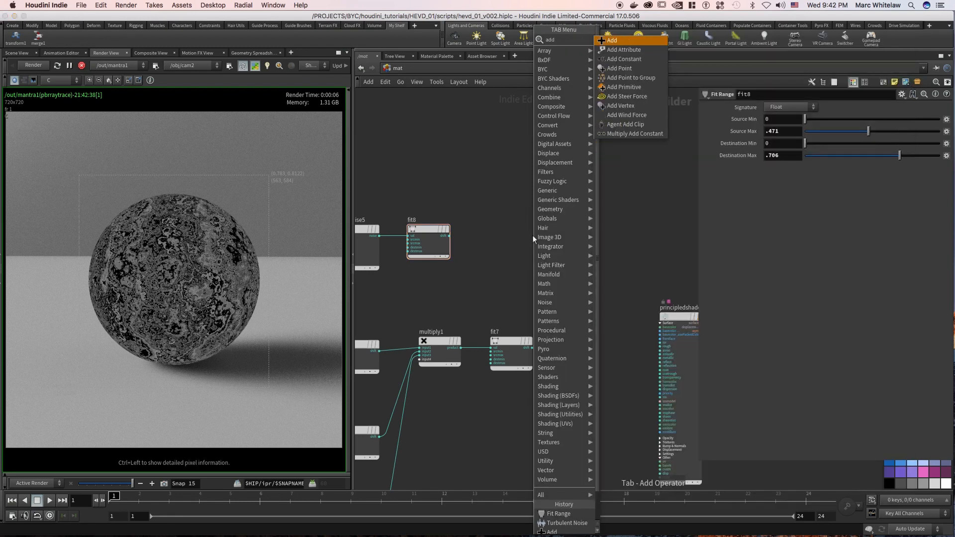
key(Return)
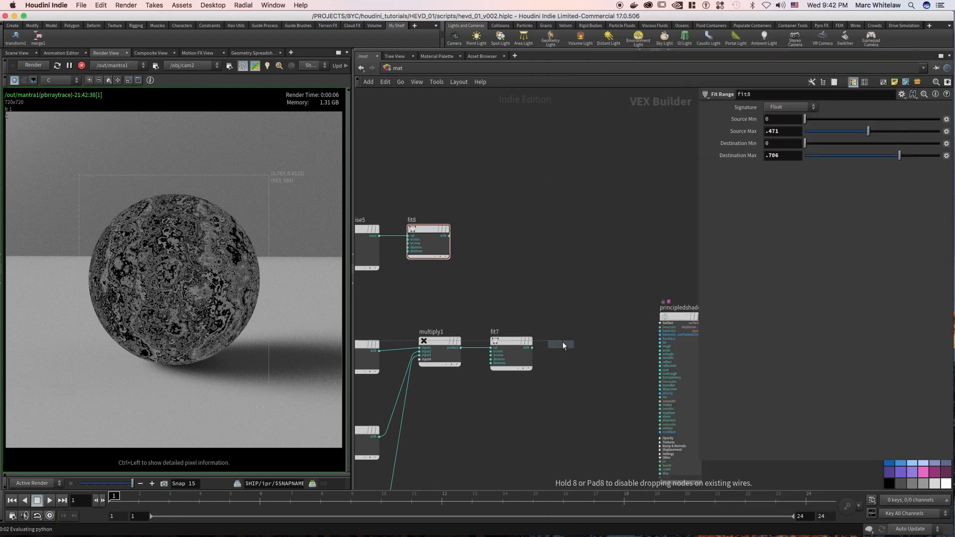
click(563, 340)
click(564, 343)
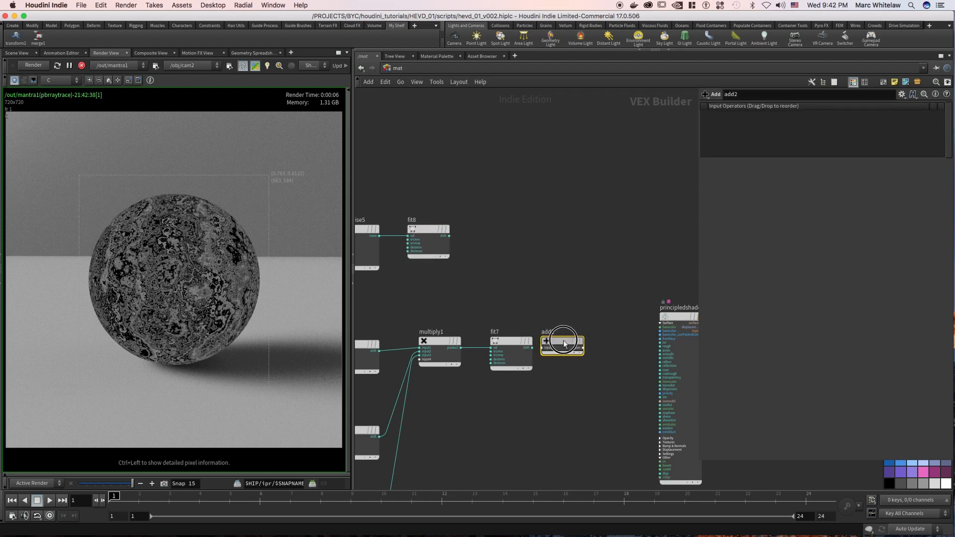
drag(565, 343, 582, 342)
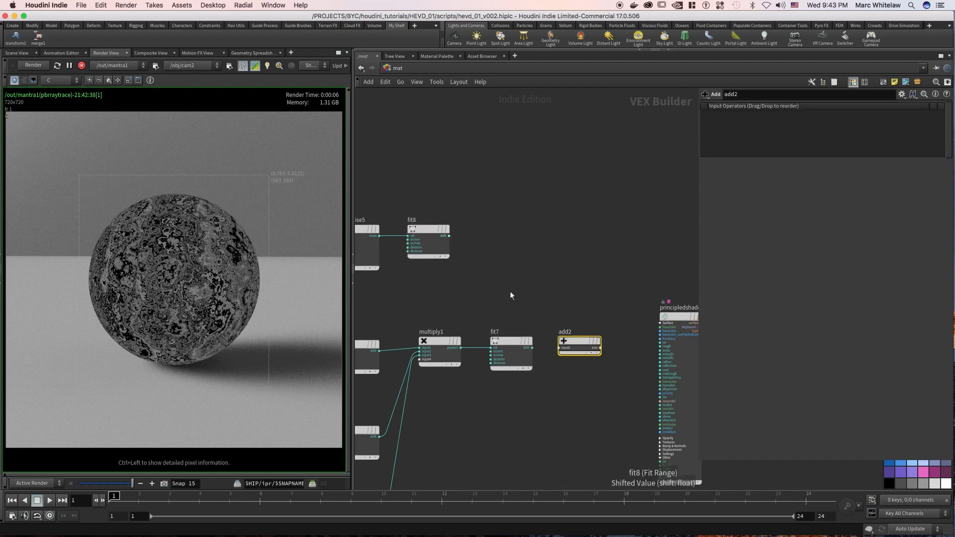
drag(452, 238, 199, 286)
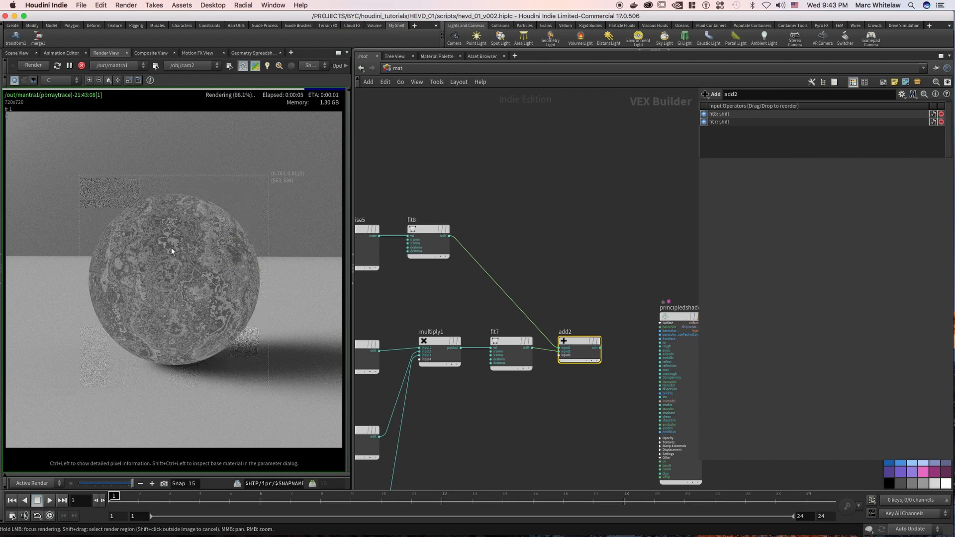
Render the sphere with the Principled Shader instead of the Add node's noise preview.
middle_drag(513, 227, 432, 180)
right_drag(508, 193, 450, 244)
middle_drag(508, 193, 483, 201)
right_drag(527, 196, 559, 288)
drag(529, 214, 595, 343)
drag(554, 257, 573, 257)
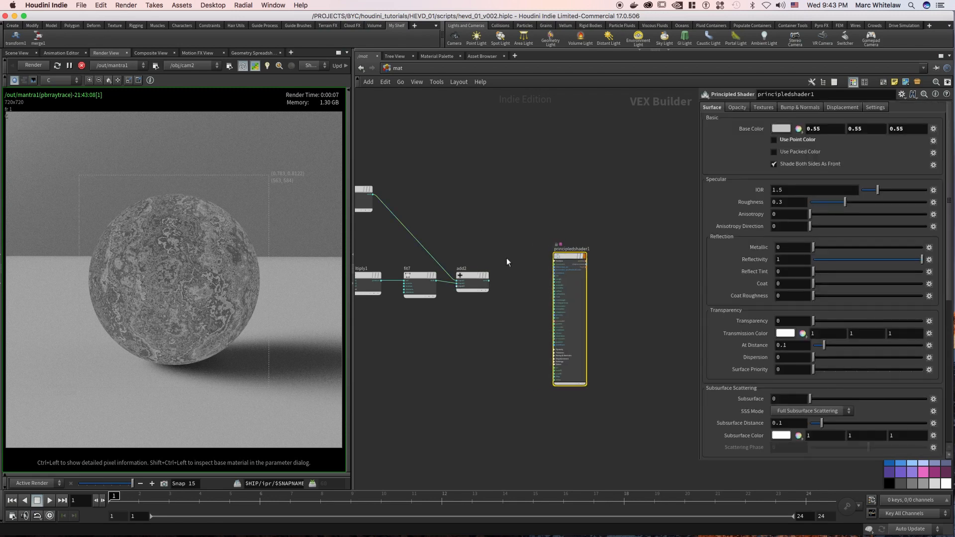
drag(507, 258, 466, 307)
right_drag(499, 311, 492, 288)
middle_drag(523, 279, 478, 292)
drag(560, 236, 168, 260)
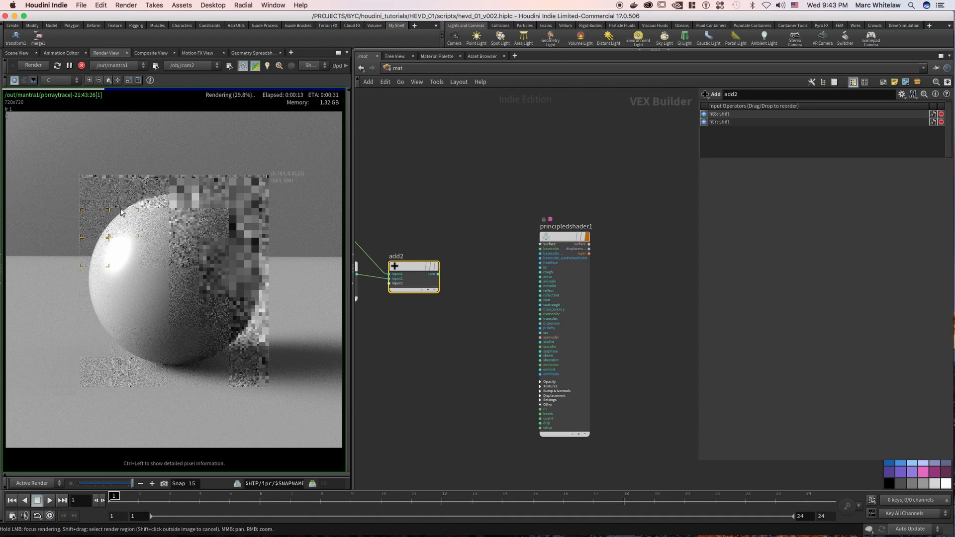
Set the Principled Shader's Metallic to 1 and focus the render on the sphere.
drag(516, 202, 577, 280)
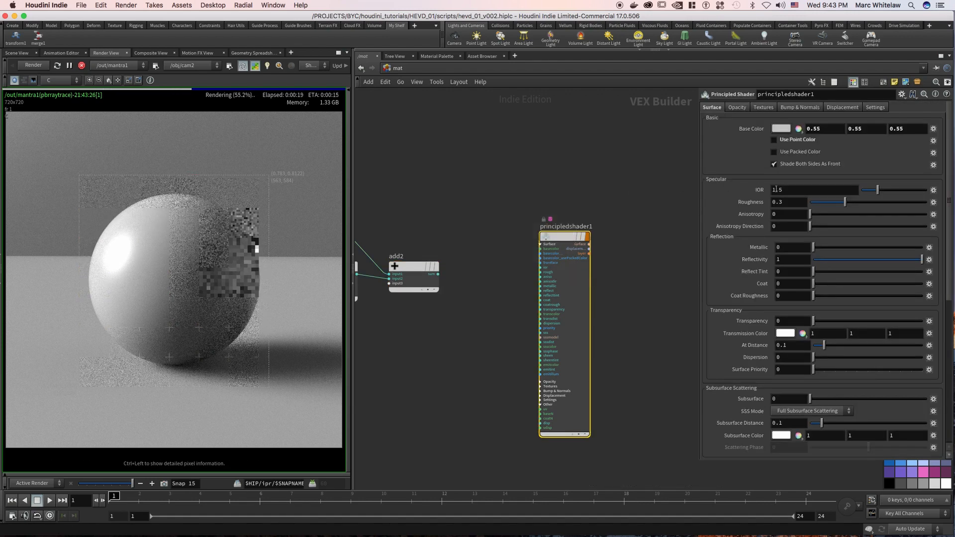
click(770, 250)
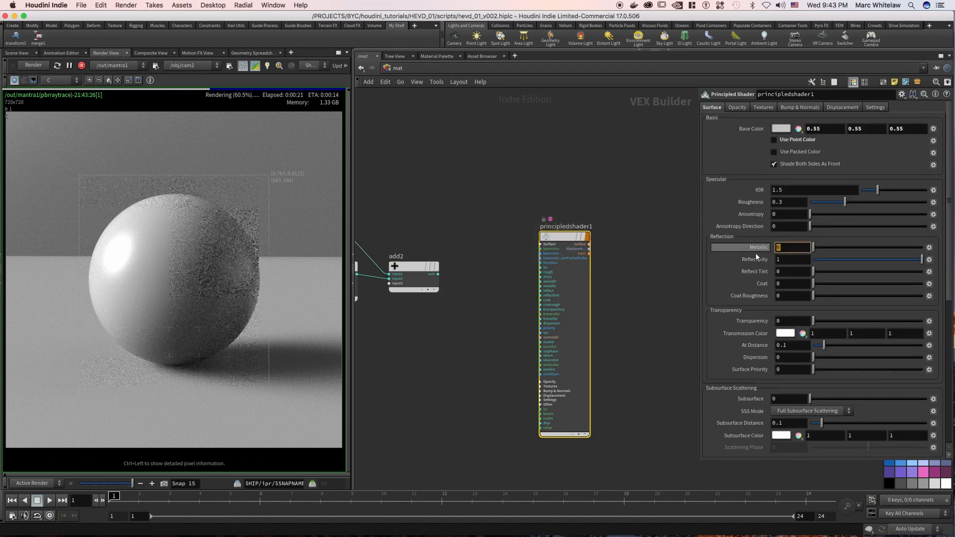
text(1)
key(Return)
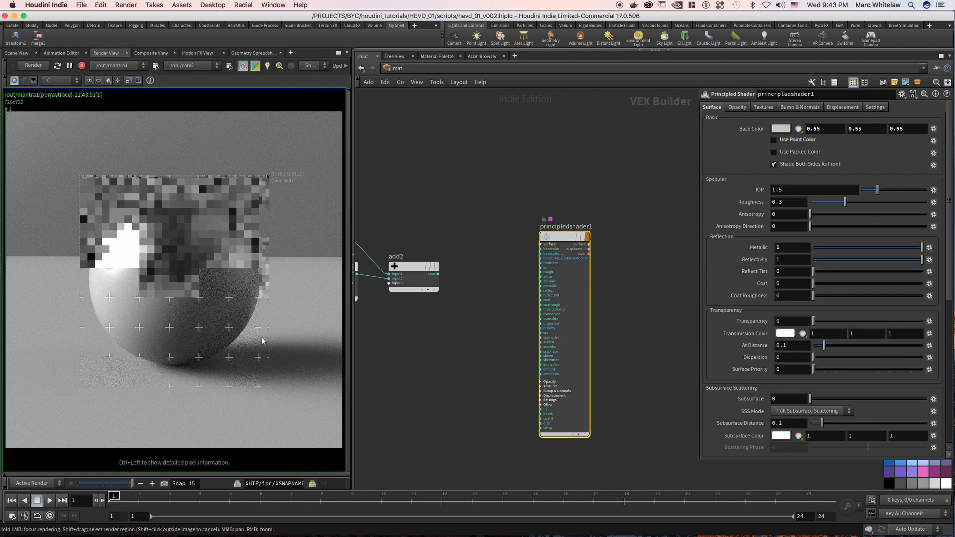
mouse_move(142, 217)
mouse_down()
mouse_move(100, 281)
mouse_move(142, 323)
mouse_move(199, 316)
mouse_move(214, 284)
mouse_up()
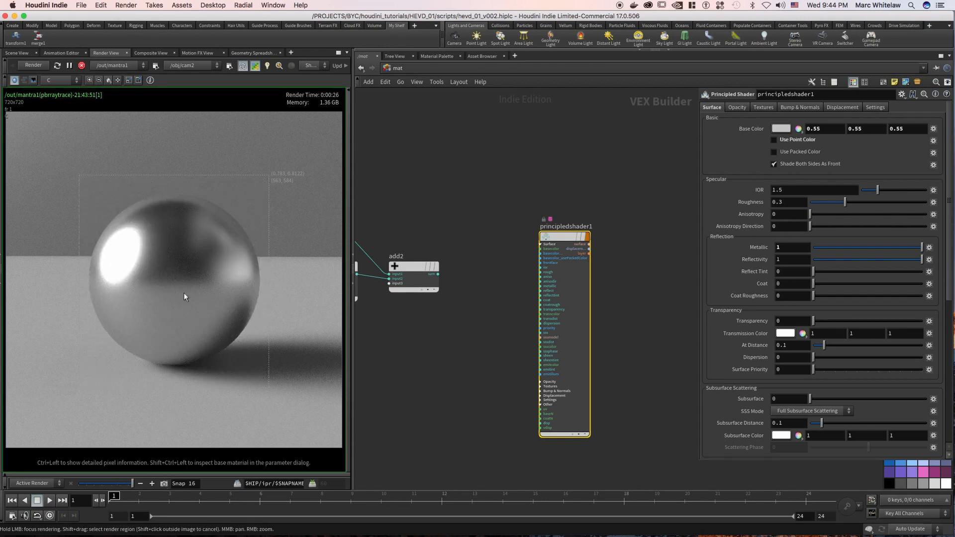
Wire the Add node's sum output into the Principled Shader's rough input and refine the render across the sphere.
mouse_move(449, 267)
middle_drag(453, 225, 475, 220)
drag(459, 269, 561, 267)
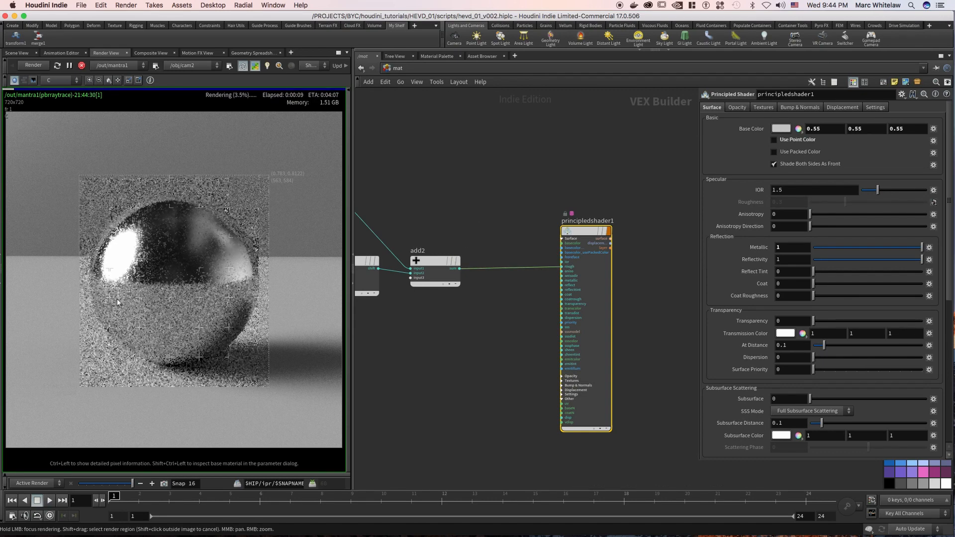
mouse_move(112, 294)
mouse_down()
mouse_move(132, 324)
mouse_move(136, 226)
mouse_move(109, 242)
mouse_move(94, 294)
mouse_move(115, 333)
mouse_move(171, 335)
mouse_move(199, 307)
mouse_move(171, 232)
mouse_move(200, 233)
mouse_move(212, 255)
mouse_up()
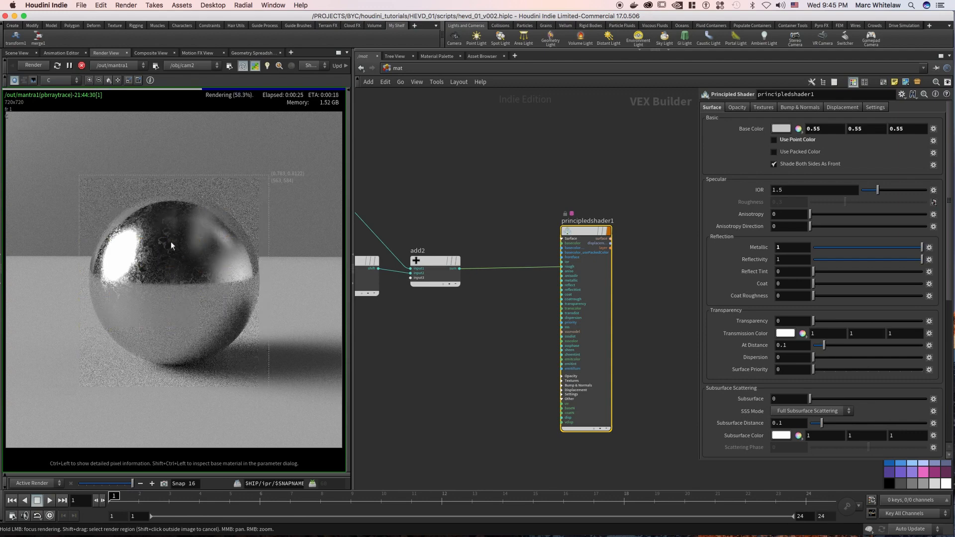
mouse_move(170, 209)
mouse_down()
mouse_move(124, 222)
mouse_move(96, 262)
mouse_move(111, 309)
mouse_move(161, 340)
mouse_move(211, 305)
mouse_move(217, 315)
mouse_move(159, 348)
mouse_move(231, 317)
mouse_move(241, 277)
mouse_move(211, 249)
mouse_move(138, 270)
mouse_move(124, 229)
mouse_move(111, 271)
mouse_move(140, 279)
mouse_up()
Take a snapshot of the roughness render and preview the Add node's noise directly on the sphere.
mouse_move(132, 483)
mouse_down()
mouse_move(121, 488)
mouse_move(132, 485)
mouse_up()
middle_drag(418, 214, 499, 185)
drag(513, 238, 215, 269)
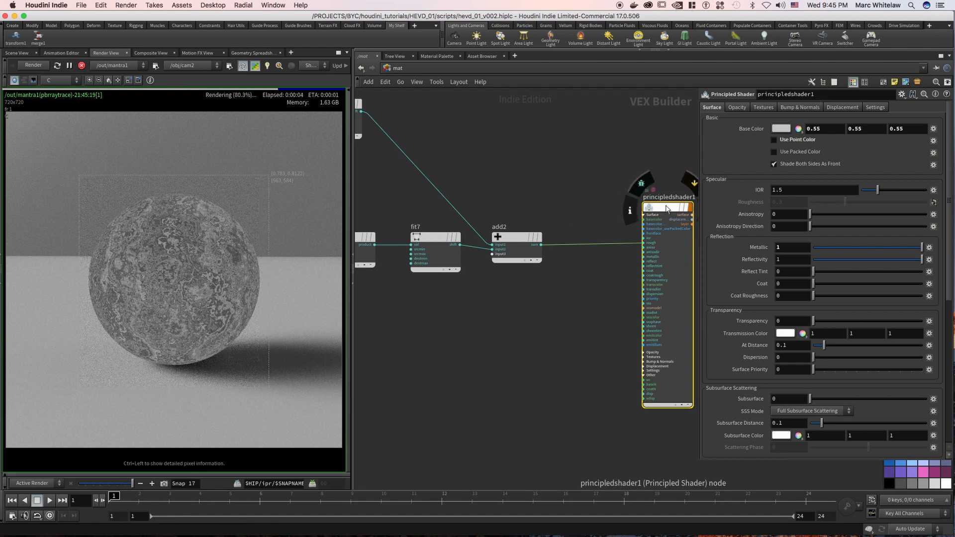
Render the sphere with the Principled Shader again, take a snapshot of it, and stop the render.
drag(511, 233, 166, 269)
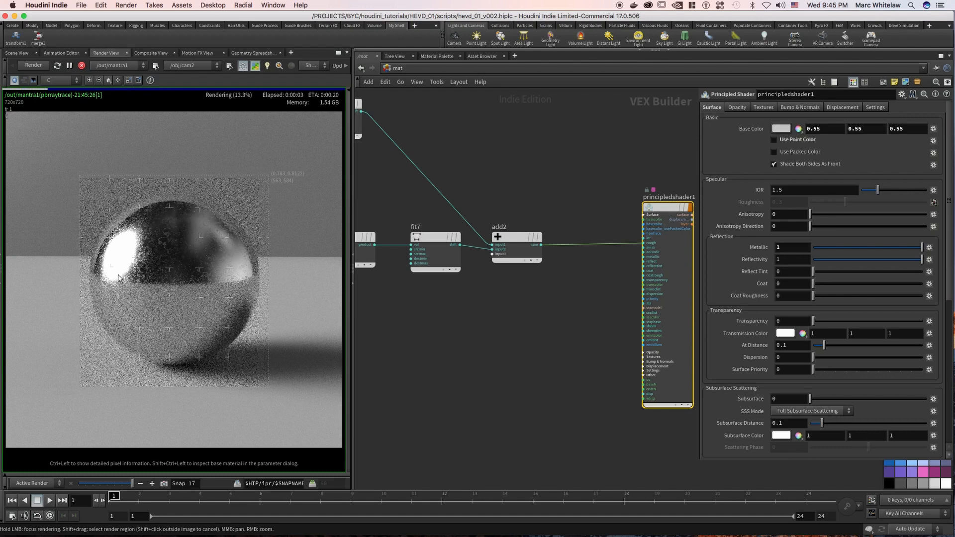
mouse_move(120, 289)
mouse_down()
mouse_move(100, 258)
mouse_move(130, 217)
mouse_move(214, 228)
mouse_move(253, 276)
mouse_move(192, 331)
mouse_move(159, 238)
mouse_move(171, 224)
mouse_up()
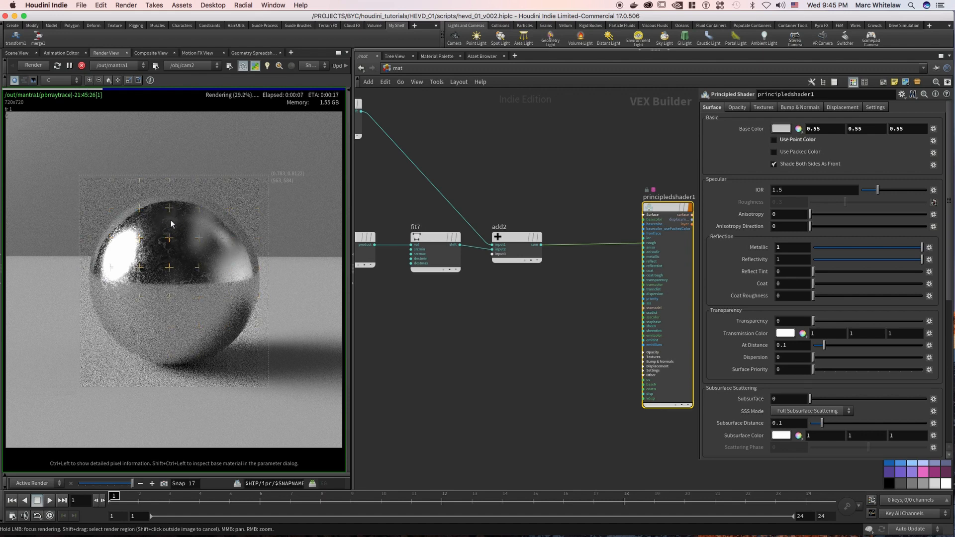
mouse_move(114, 298)
mouse_down()
mouse_move(132, 327)
mouse_move(206, 333)
mouse_move(244, 295)
mouse_up()
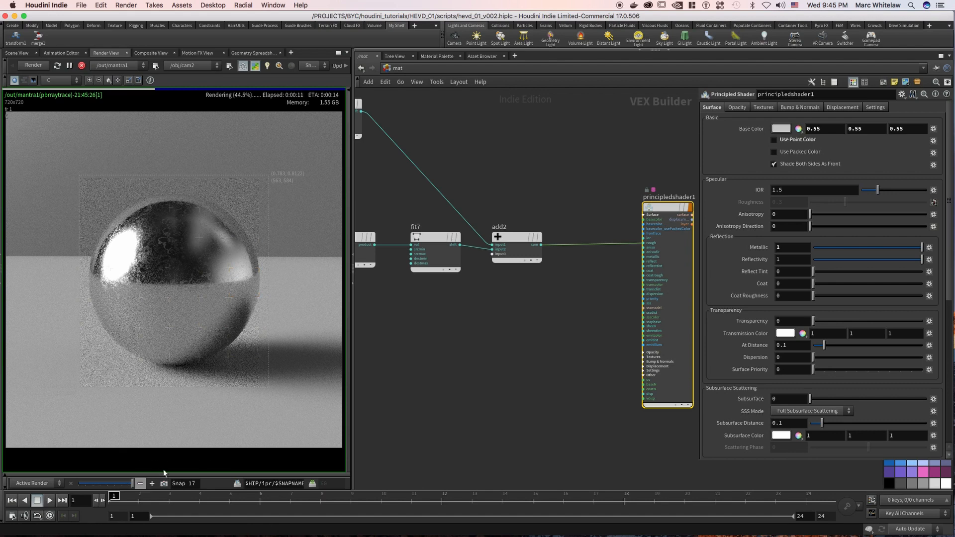
click(164, 484)
click(82, 65)
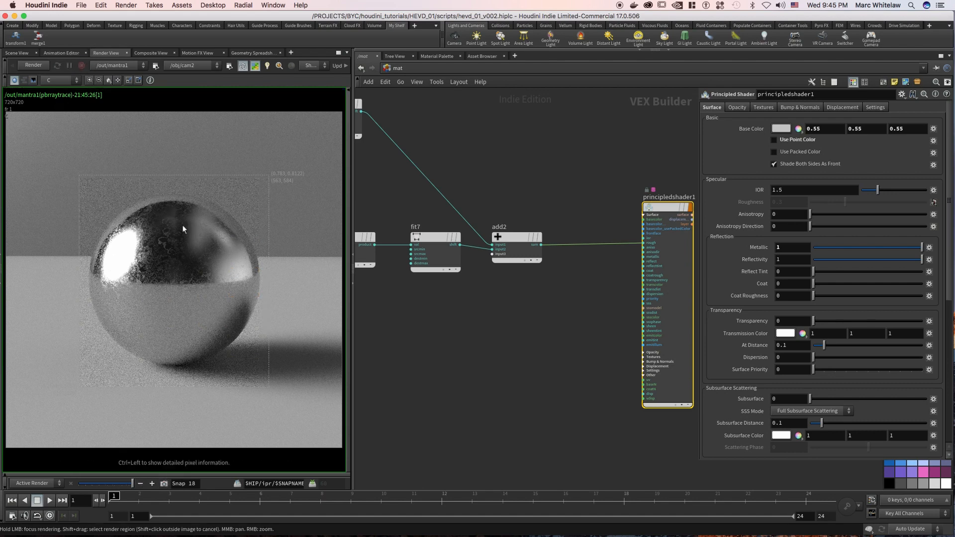
Place a Constant node above the upper Fit Range and set its Constant Type to Color.
scroll(477, 189, down, 2)
right_drag(467, 186, 465, 193)
middle_drag(465, 193, 520, 169)
right_drag(552, 166, 558, 158)
middle_drag(527, 159, 524, 165)
right_drag(502, 166, 495, 169)
middle_drag(493, 168, 515, 213)
right_drag(502, 192, 499, 185)
middle_drag(499, 185, 519, 204)
click(483, 179)
key(Tab)
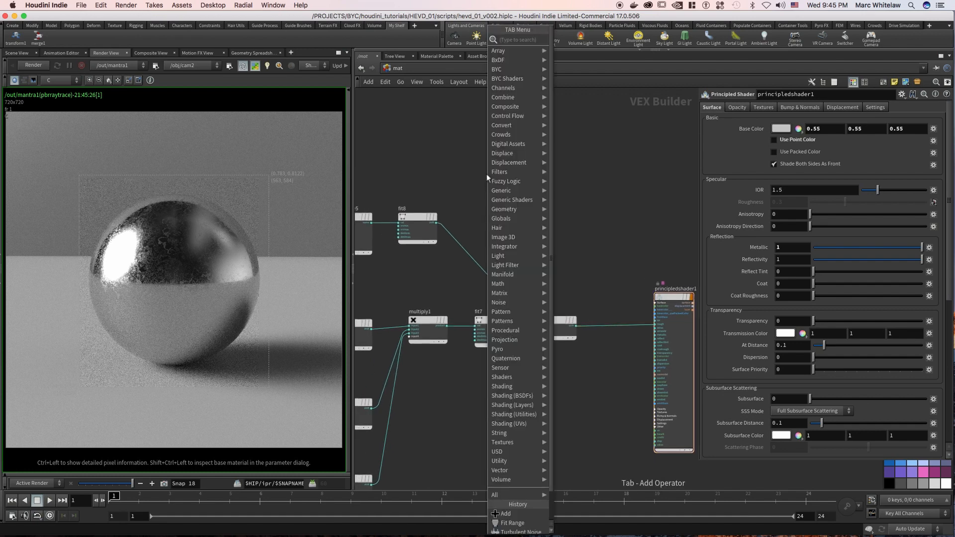
text(consta)
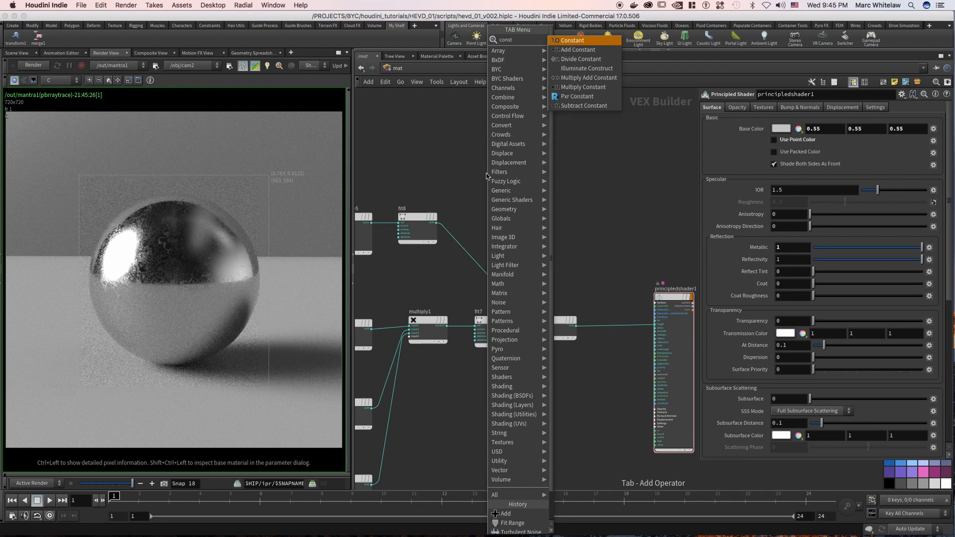
key(Return)
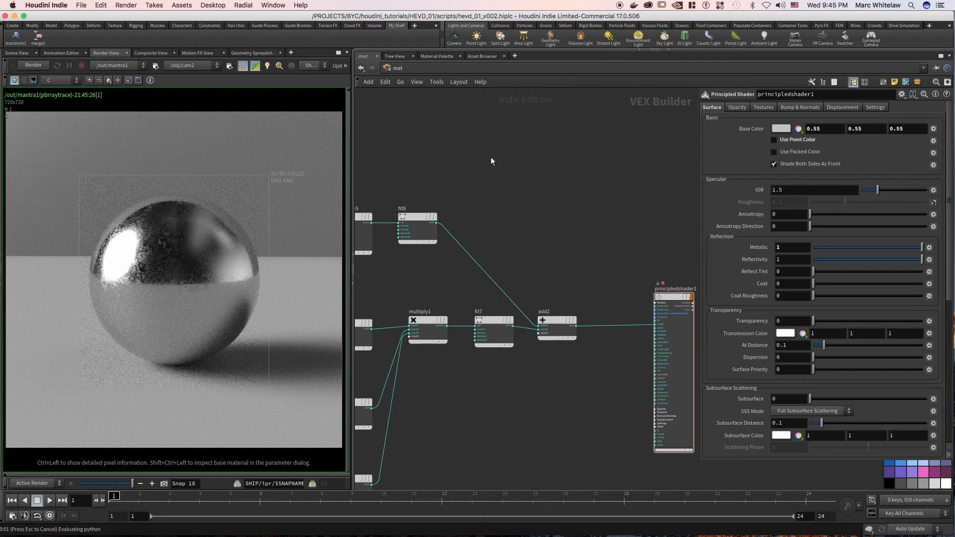
click(482, 169)
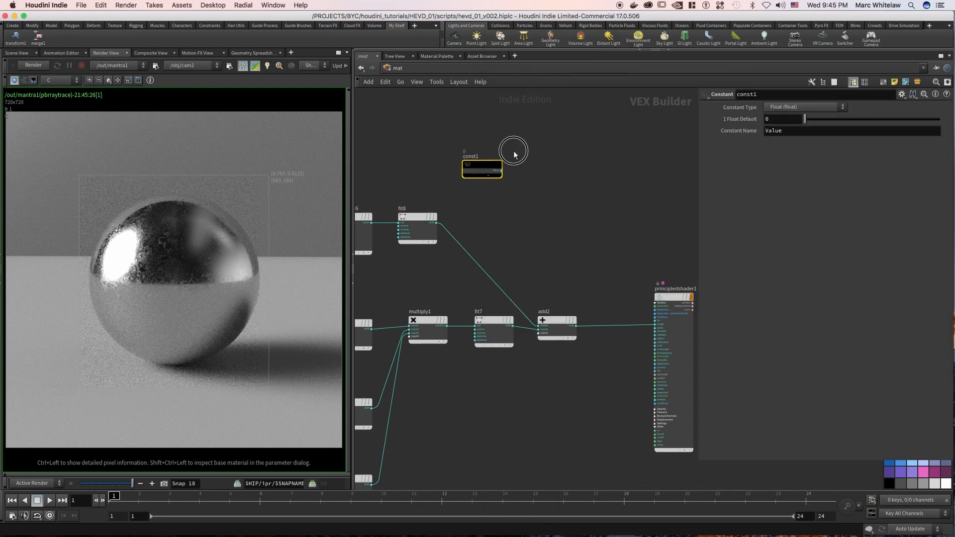
click(782, 107)
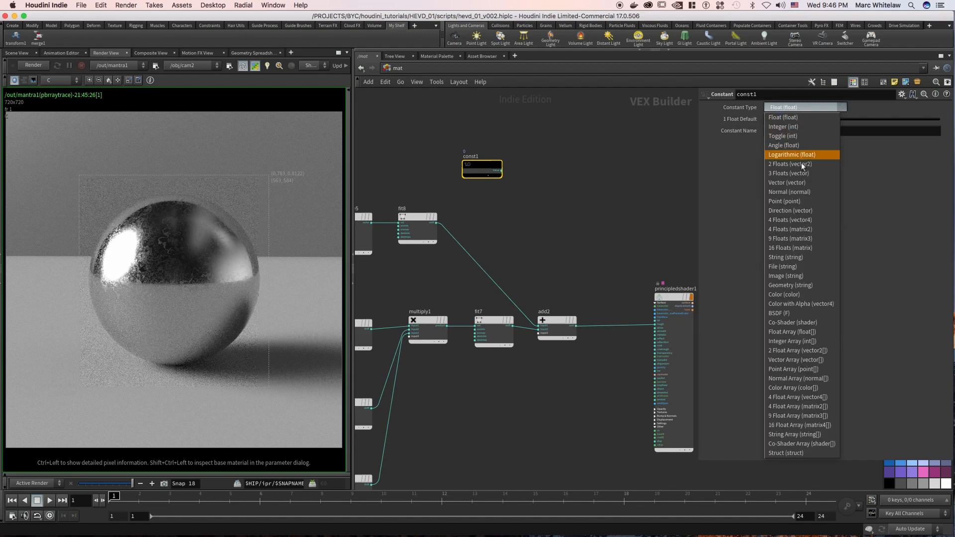
click(798, 295)
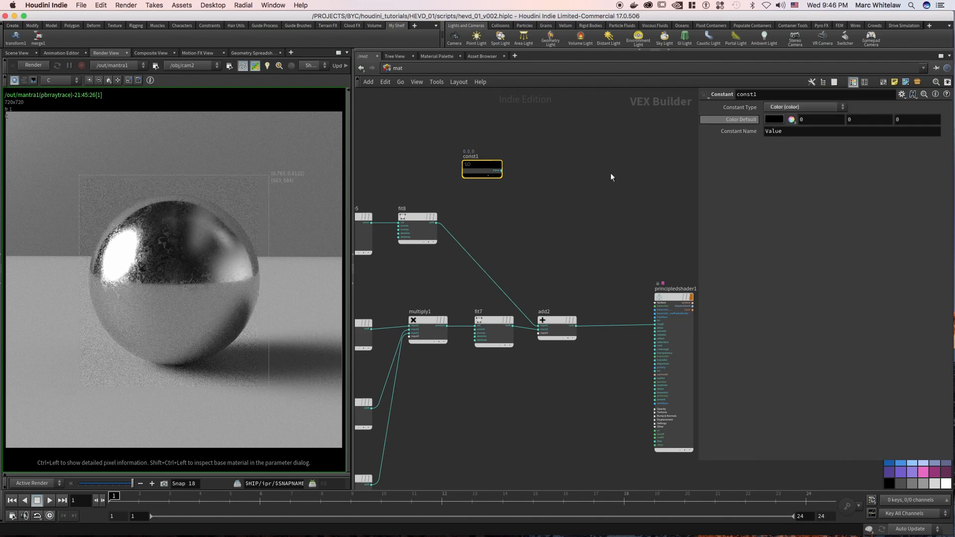
Set the Constant node's default color to the bright orange swatch (0.9, 0.45, 0).
middle_drag(600, 179, 552, 192)
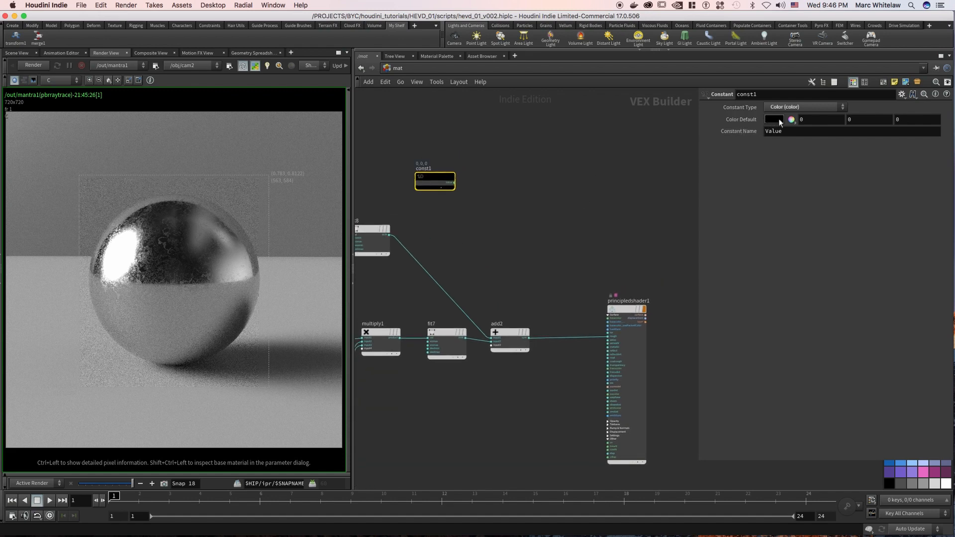
click(774, 120)
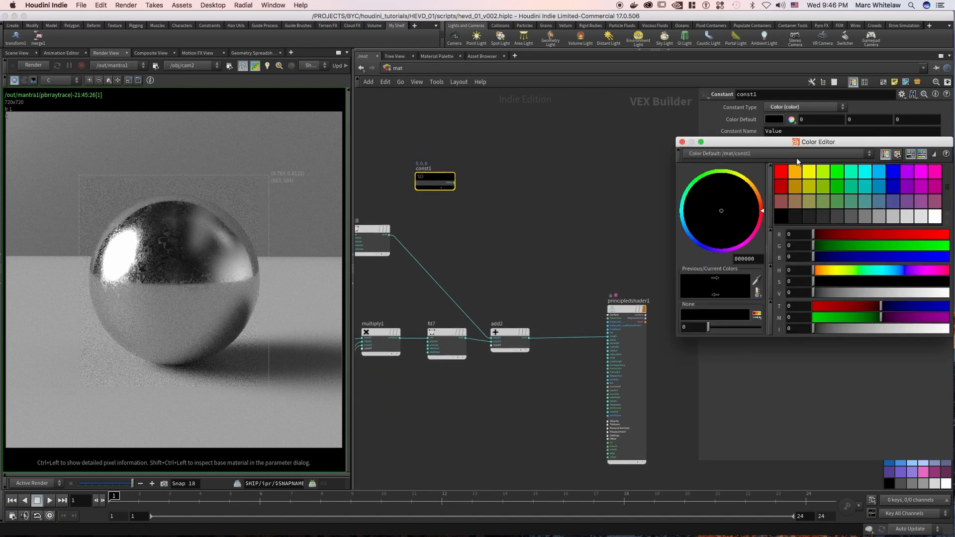
click(809, 173)
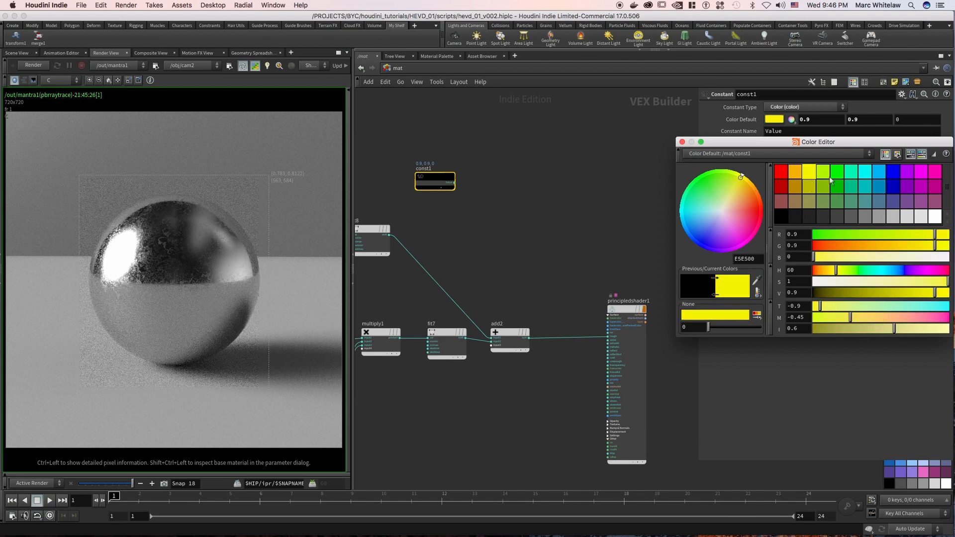
click(795, 173)
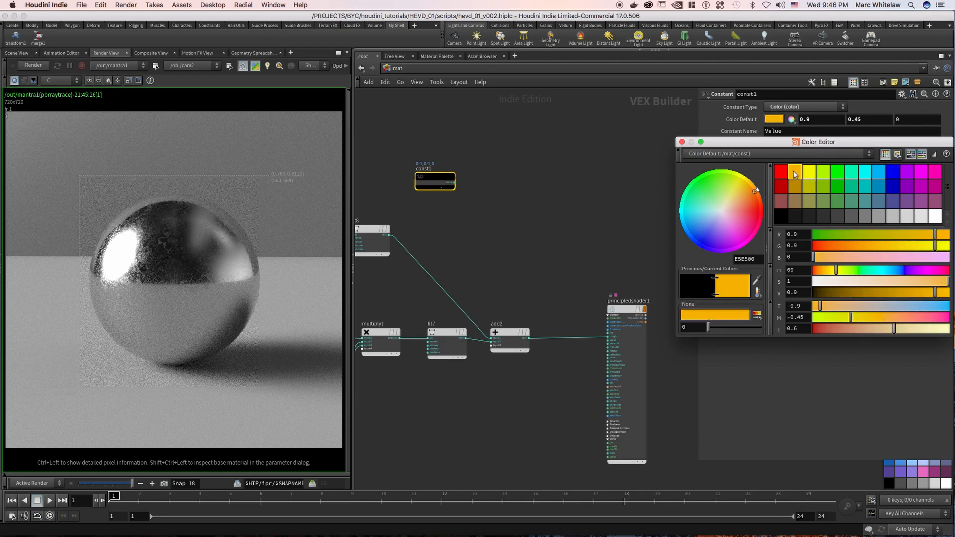
click(682, 142)
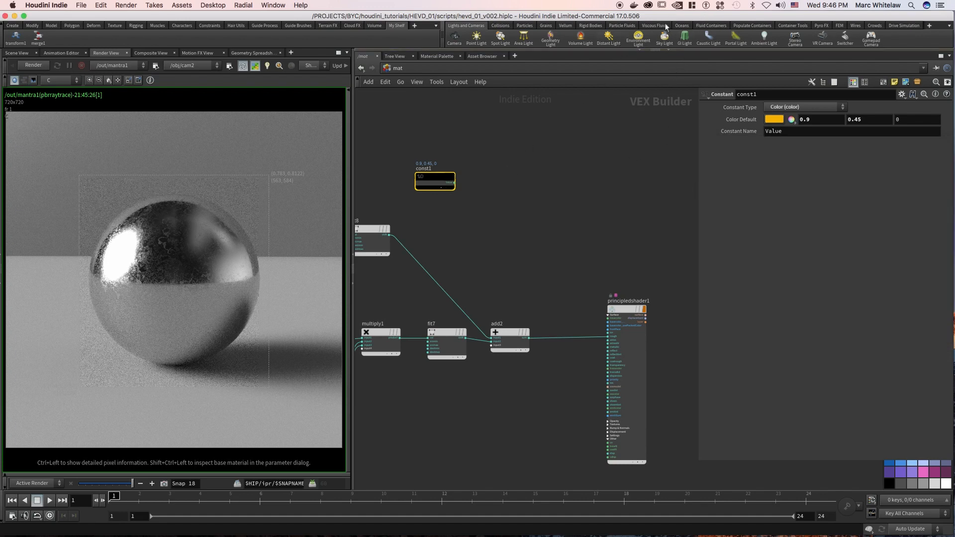
Open the door palette screenshot from the desktop in Preview and park it where its color swatches stay visible beside Houdini.
drag(724, 17, 668, 17)
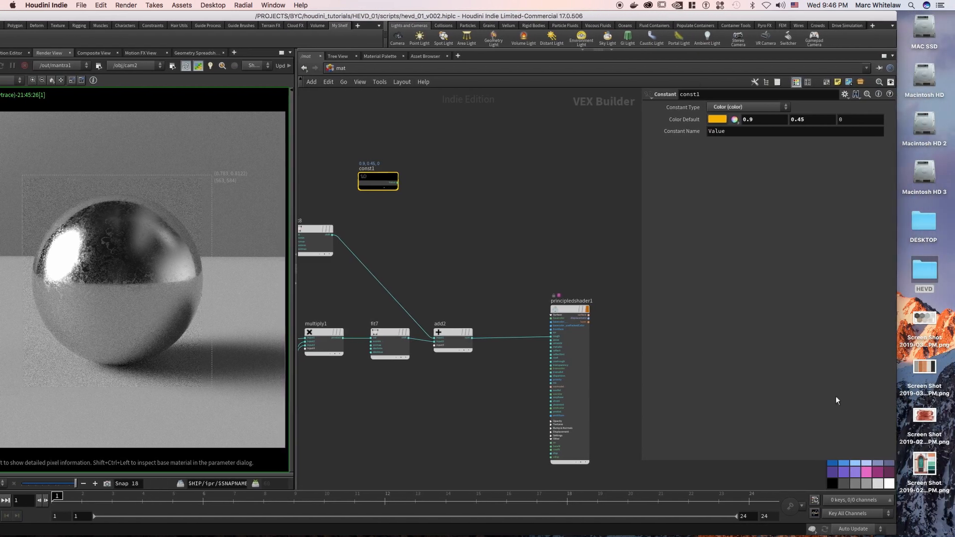
double_click(925, 465)
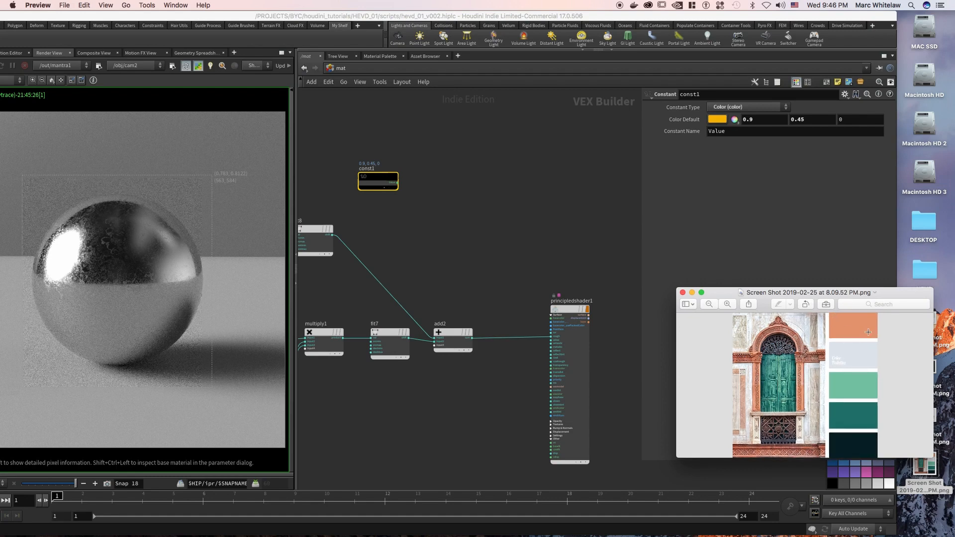
drag(784, 295, 860, 397)
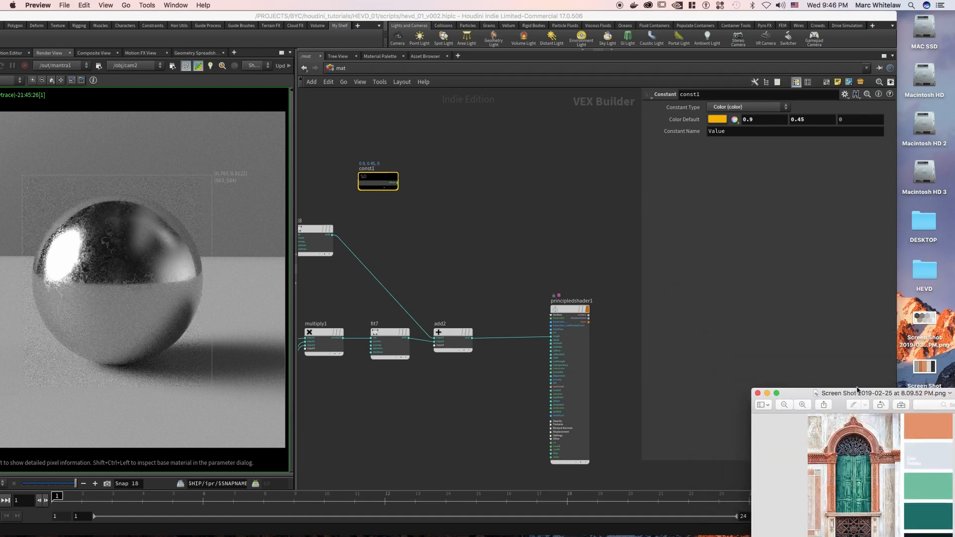
click(620, 346)
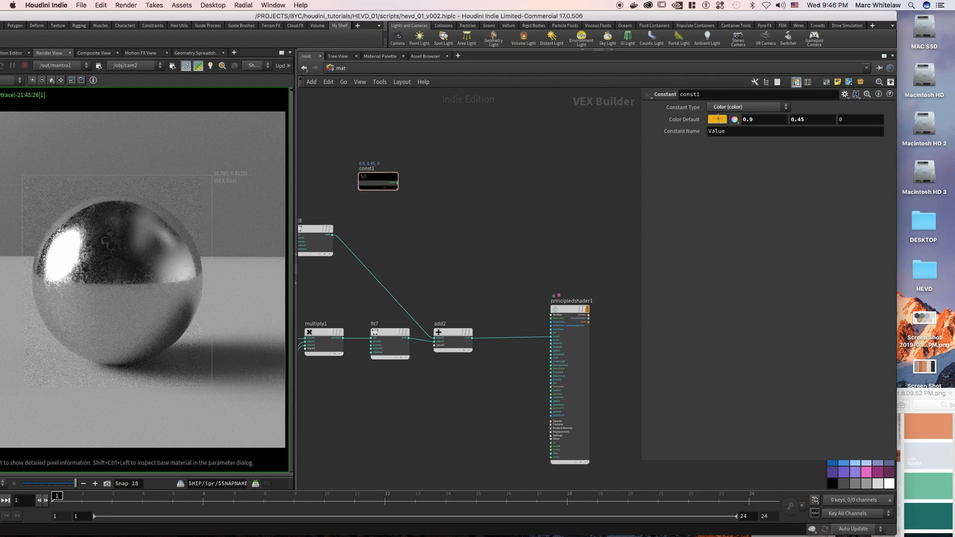
Sample the palette's orange swatch as the Constant's default color (0.7593, 0.297653, 0.144972) and restore the Houdini window's position.
drag(718, 119, 728, 171)
drag(905, 429, 928, 433)
drag(925, 423, 924, 424)
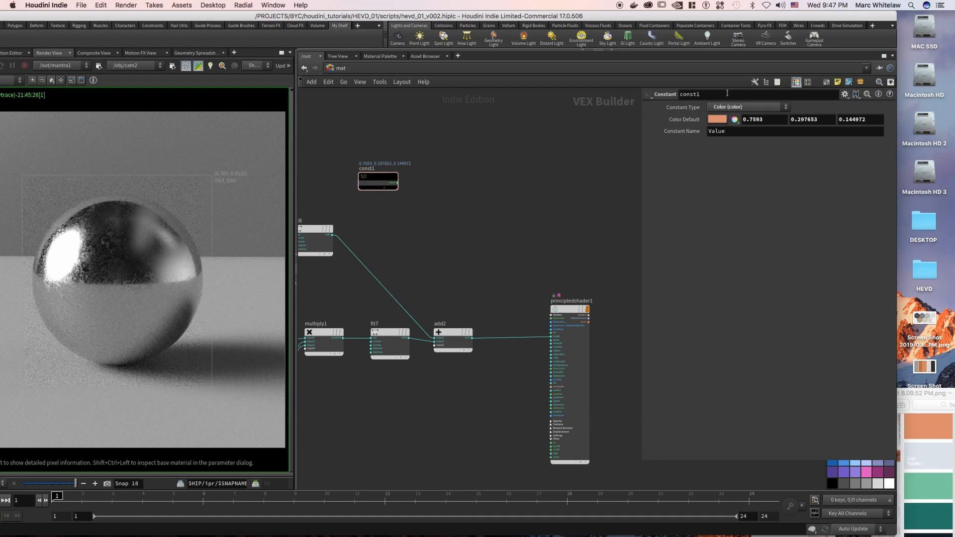
drag(542, 17, 604, 14)
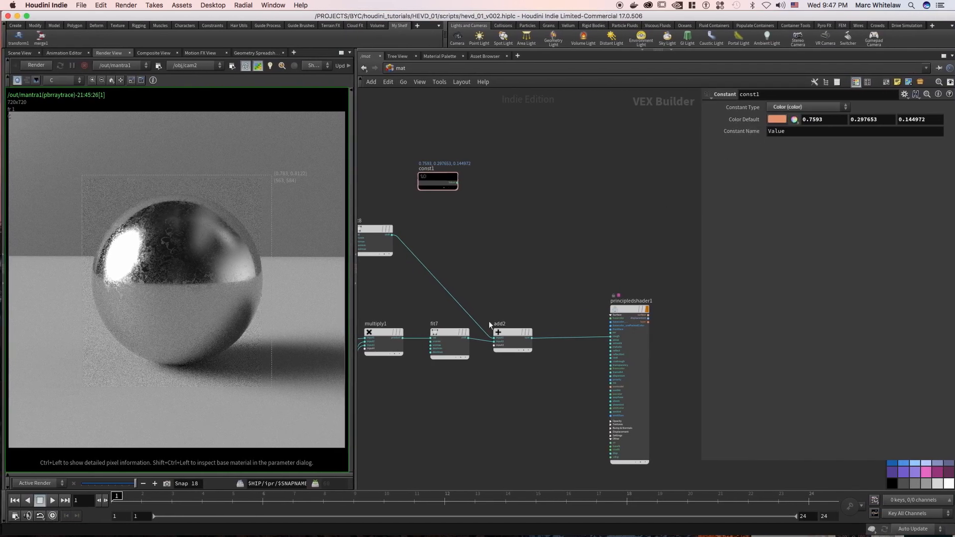
Place a Multiply Add Constant node just below the color Constant node.
middle_drag(445, 217, 503, 208)
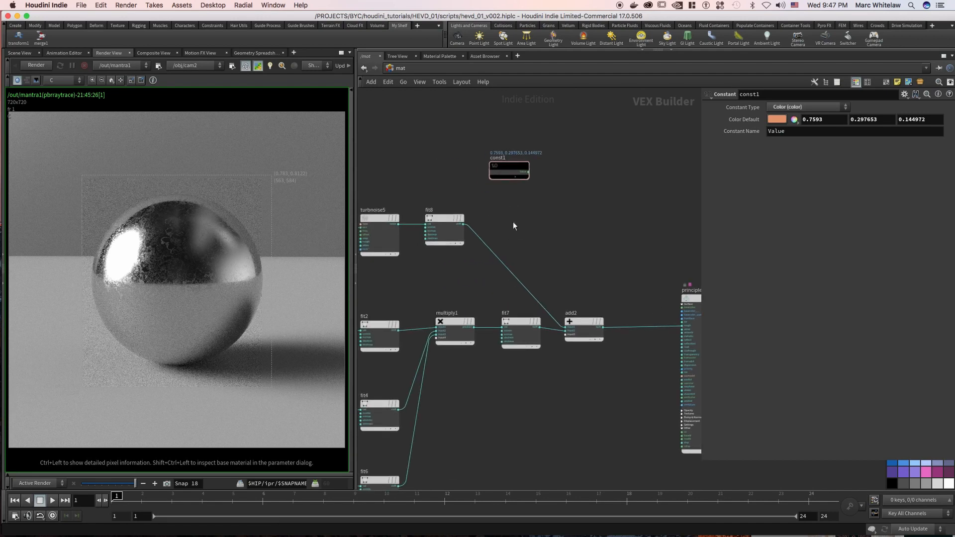
key(Tab)
text(m)
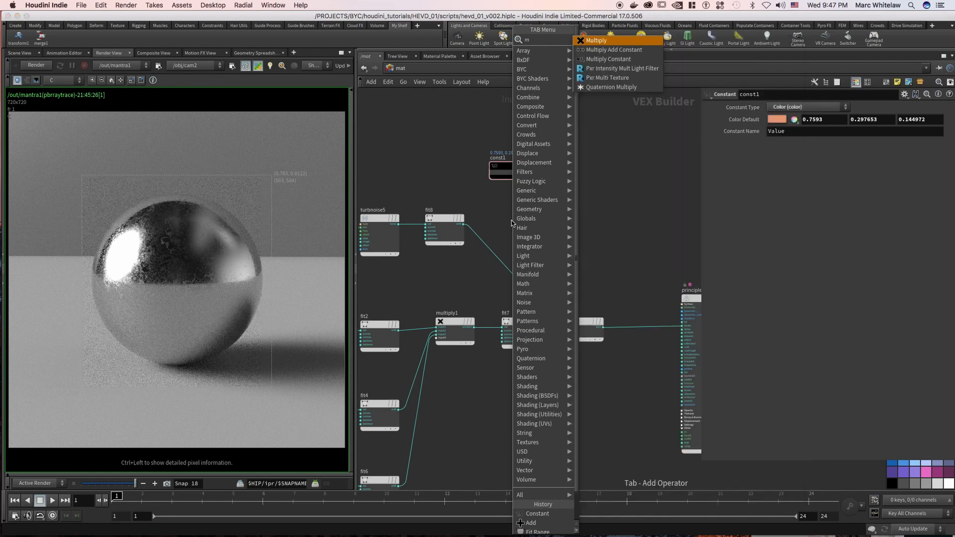
text(ulti)
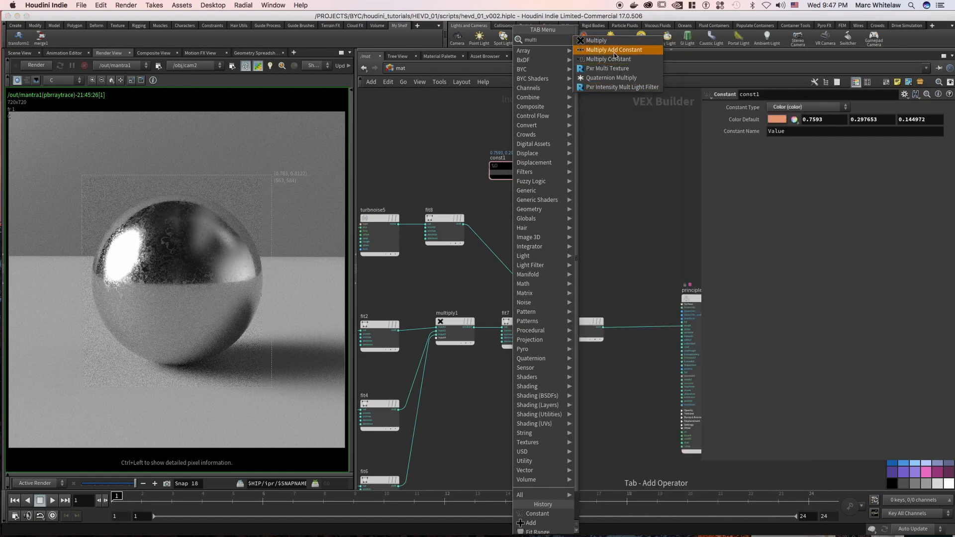
click(616, 50)
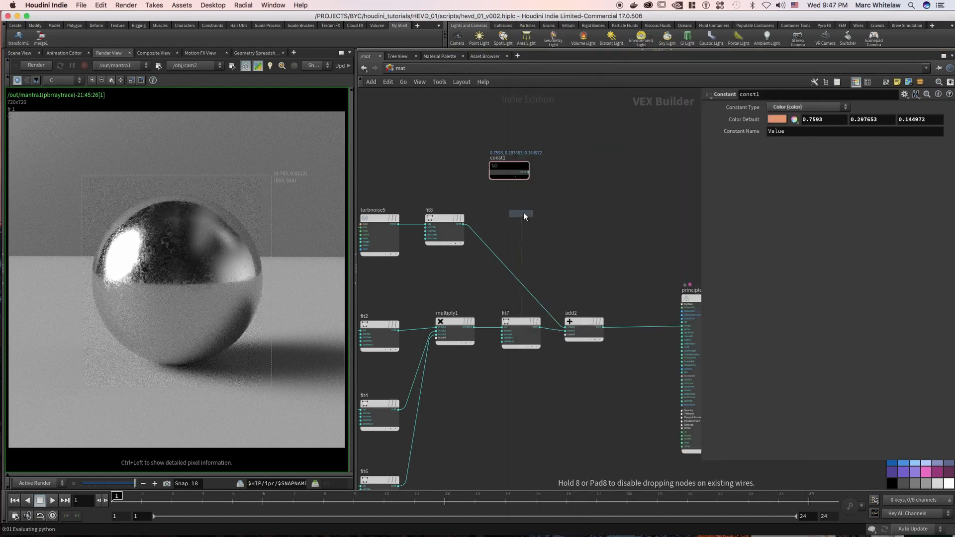
click(526, 211)
drag(563, 192, 508, 235)
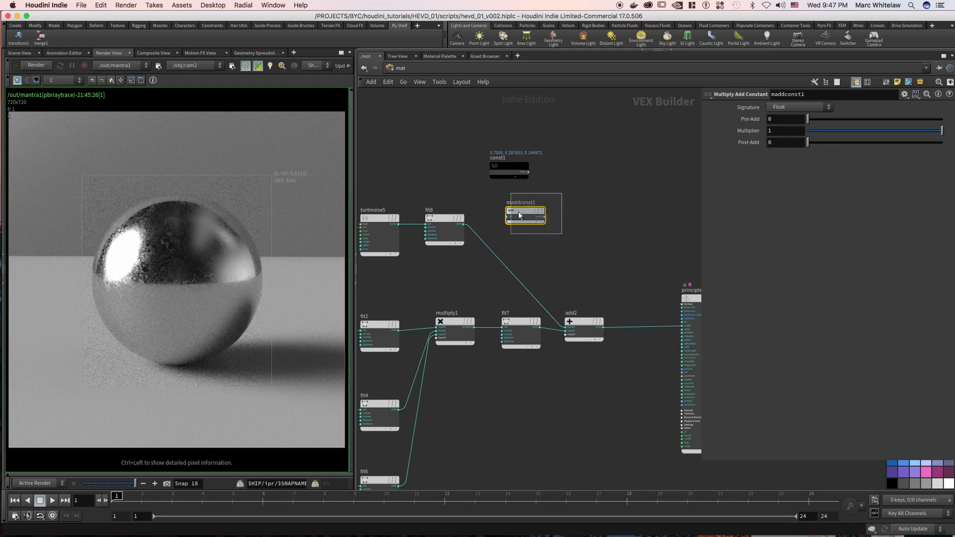
click(581, 214)
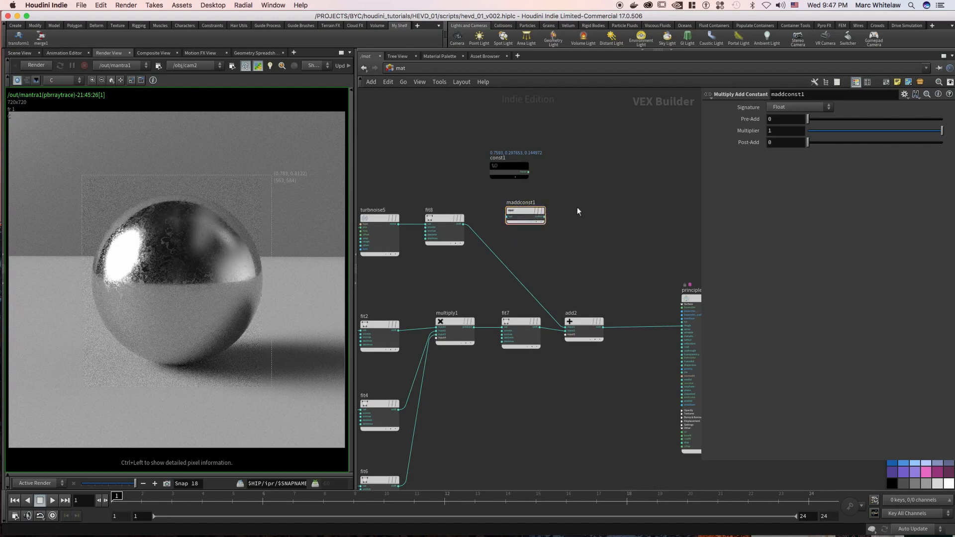
key(Tab)
text(m)
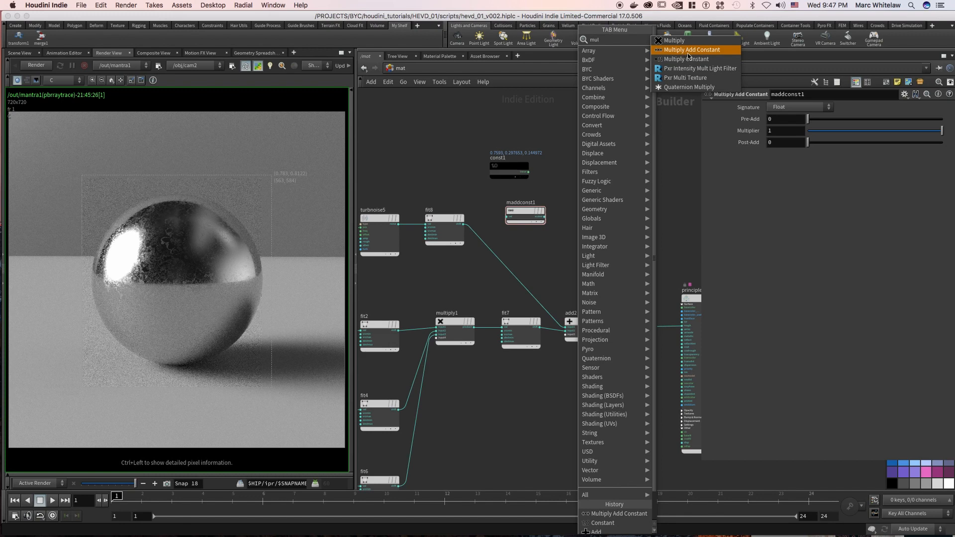
click(556, 128)
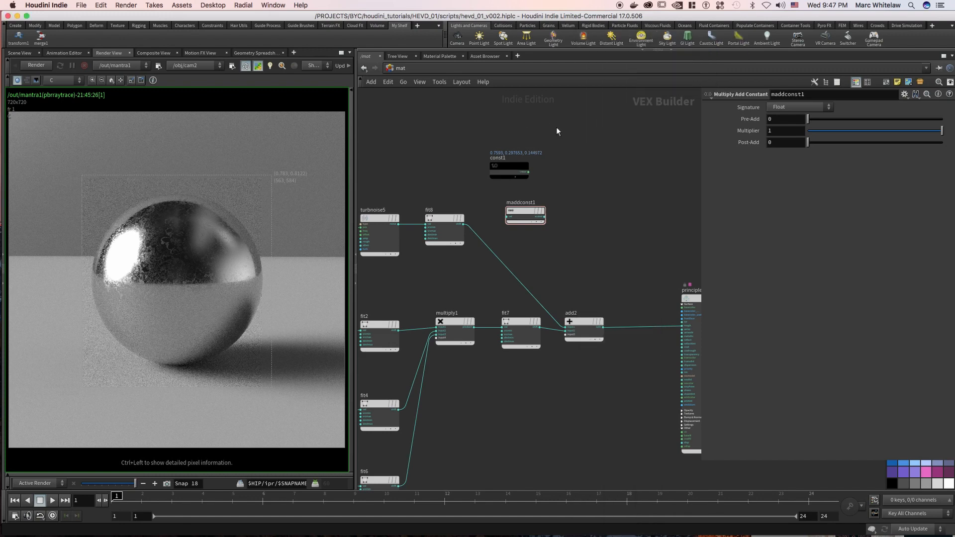
Set the Multiply Add Constant node's Pre-Add to .249 and Post-Add to .33, and feed the fit8 output into it.
click(778, 119)
text(.249)
click(770, 143)
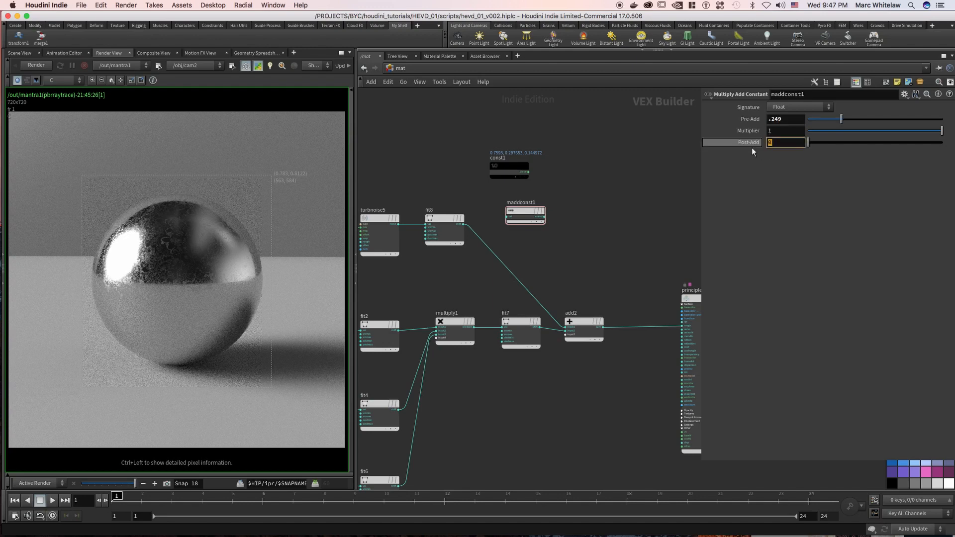
text(.33)
key(Return)
drag(464, 227, 506, 217)
drag(510, 165, 521, 165)
middle_drag(605, 200, 573, 206)
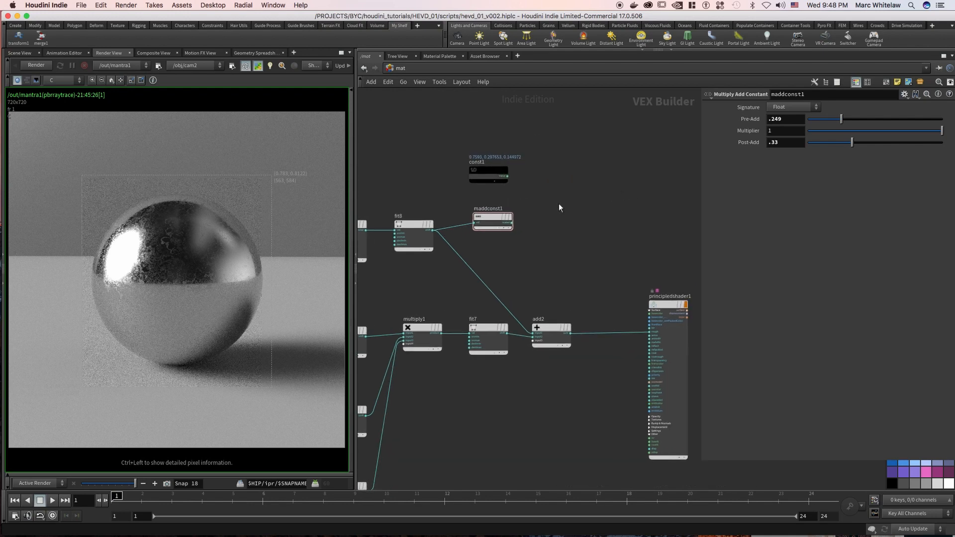
Place a Multiply node beside the Multiply Add Constant node and wire the color Constant and the Multiply Add Constant output into it.
key(Tab)
text(mu)
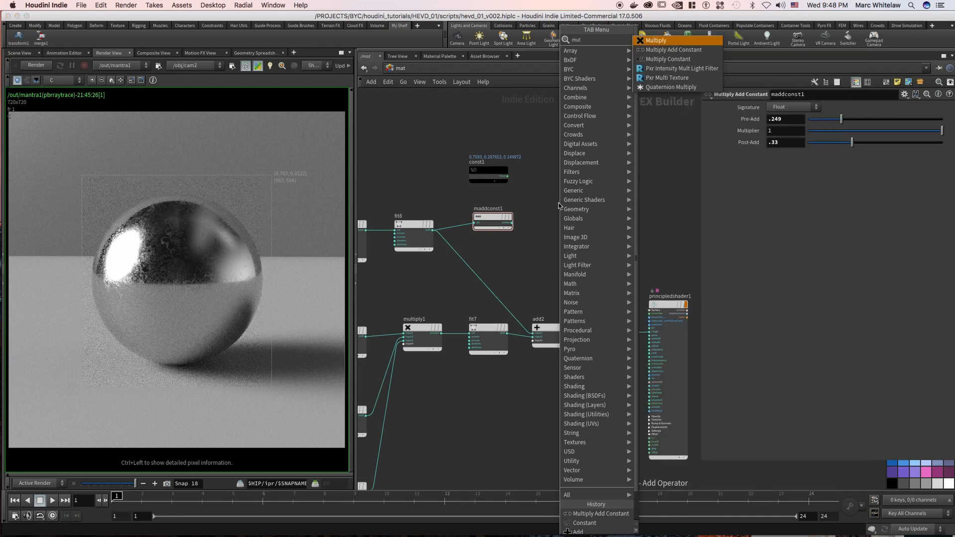
key(Return)
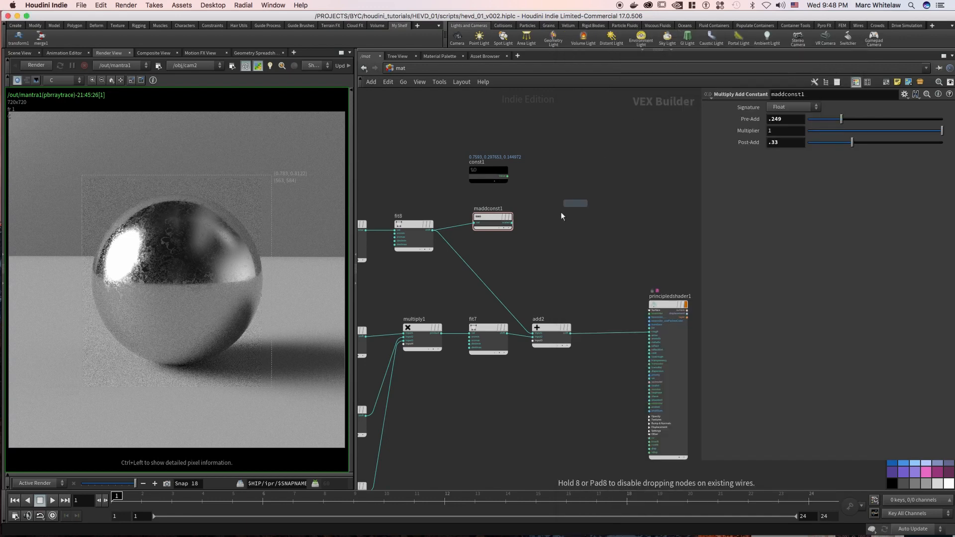
click(562, 212)
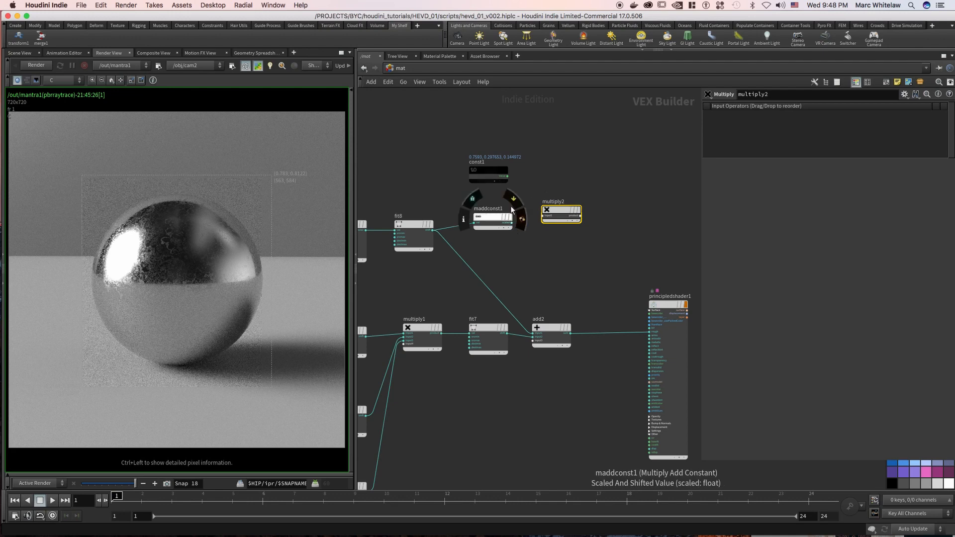
click(516, 179)
drag(517, 181, 557, 210)
middle_drag(599, 160, 579, 155)
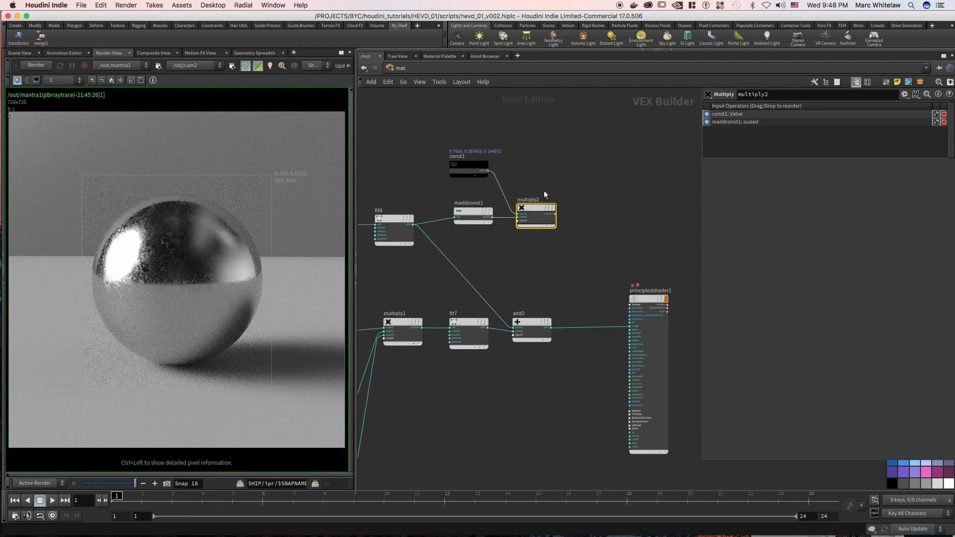
Connect the multiply2 product to the principled shader's basecolor input and render the test sphere again.
middle_drag(587, 201, 557, 200)
drag(529, 212, 600, 307)
drag(135, 483, 140, 483)
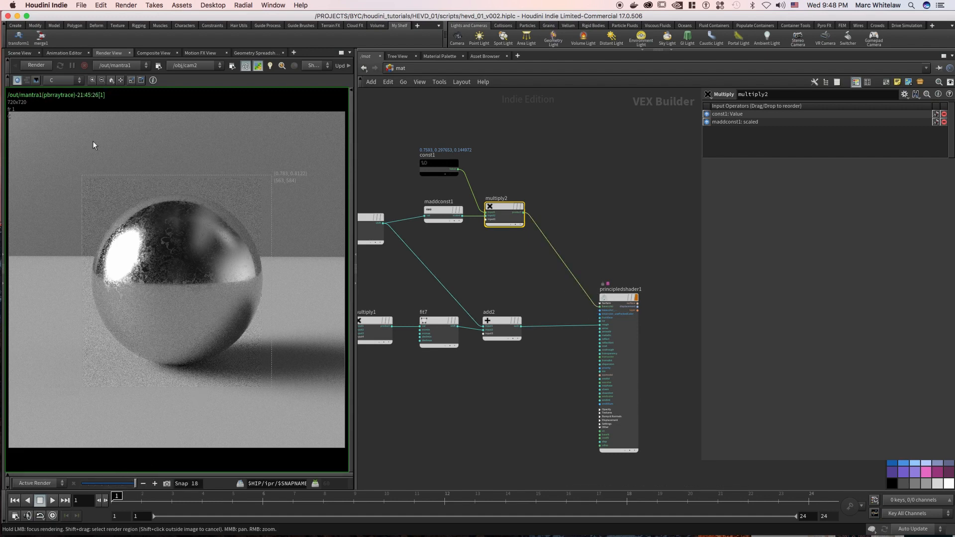
click(35, 66)
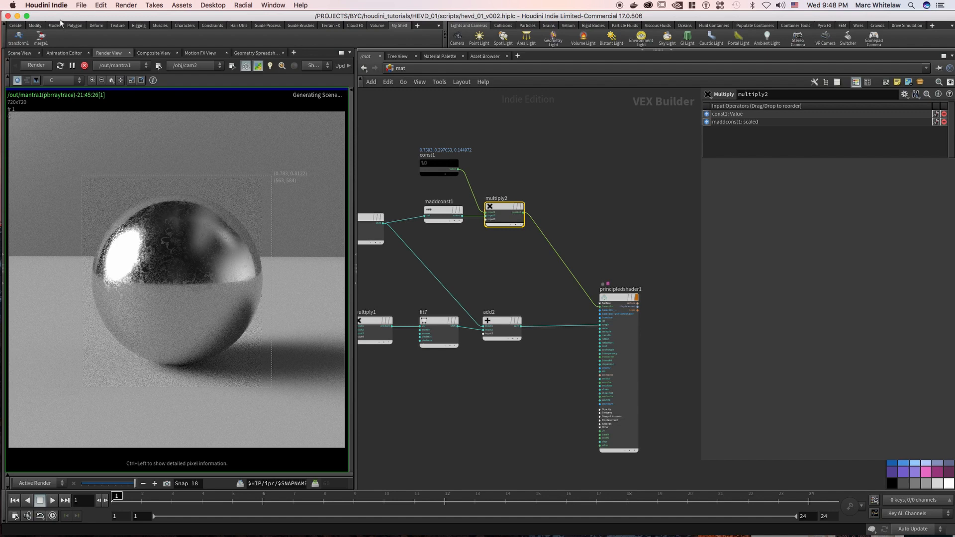
drag(60, 16, 58, 16)
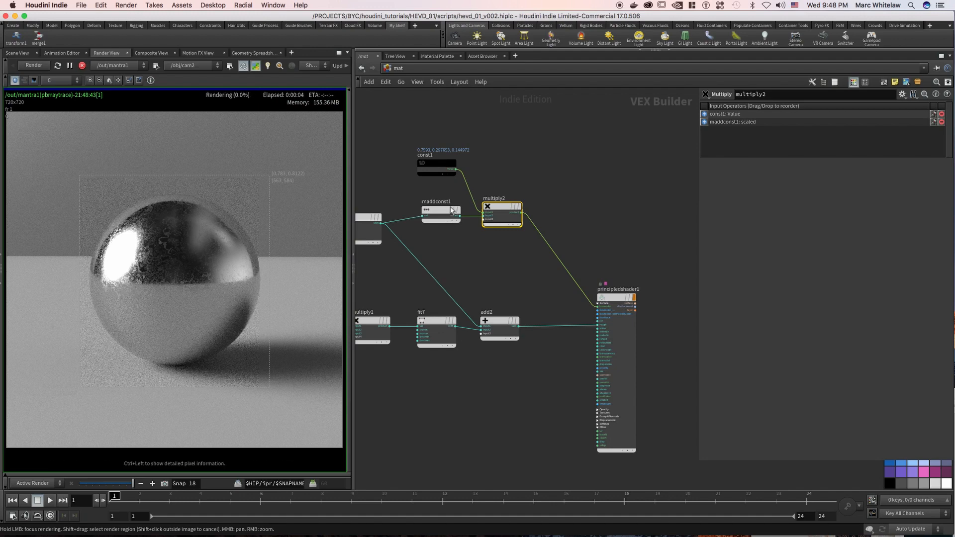
Insert a Multiply Constant node with a multiplier of 2 on the wire from add2 to the shader's rough input.
middle_drag(468, 186, 516, 180)
right_drag(428, 140, 398, 150)
middle_drag(414, 138, 445, 131)
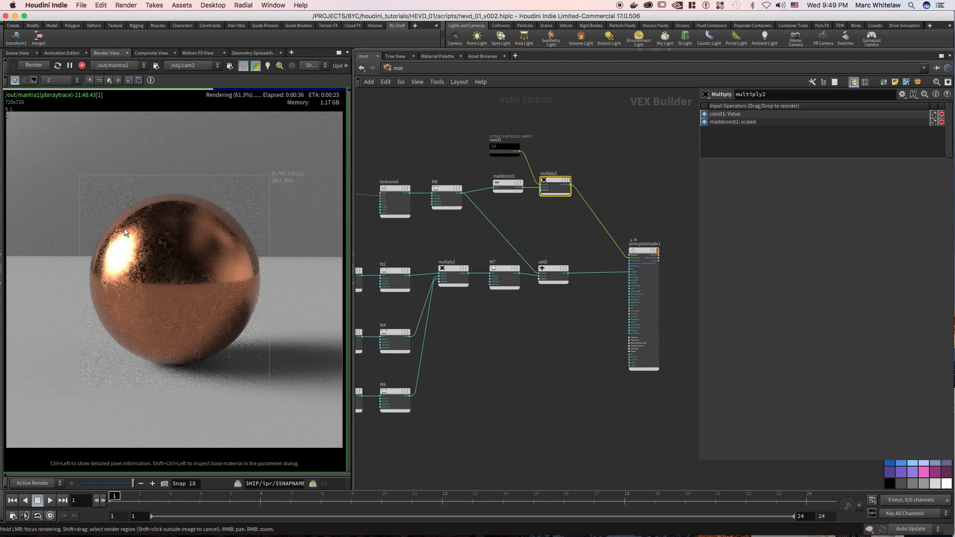
middle_drag(515, 214, 466, 202)
right_drag(527, 218, 542, 229)
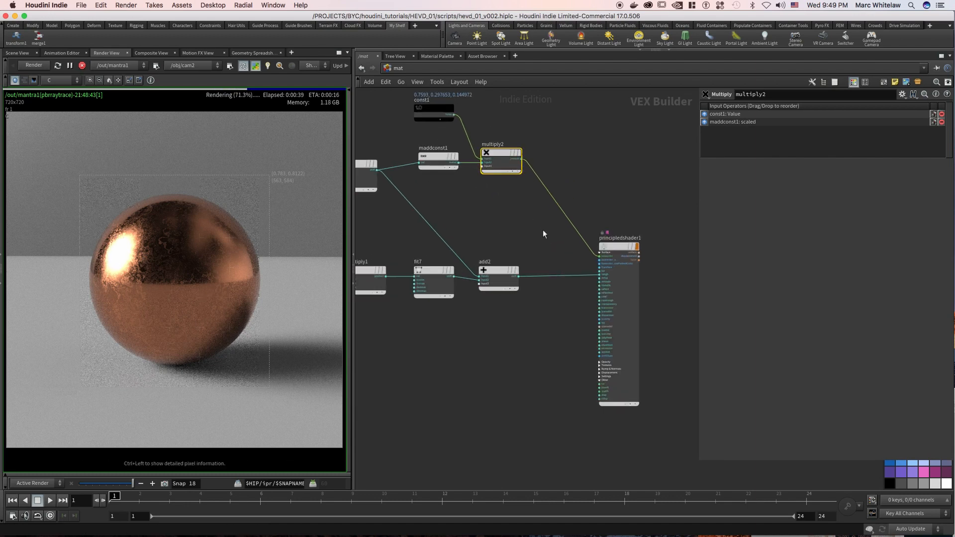
click(540, 234)
key(Tab)
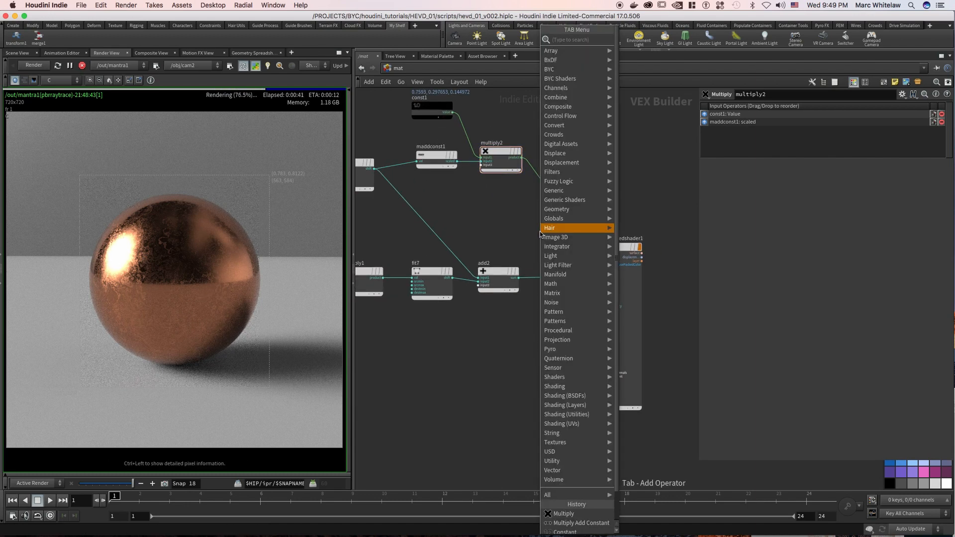
text(mul)
click(646, 60)
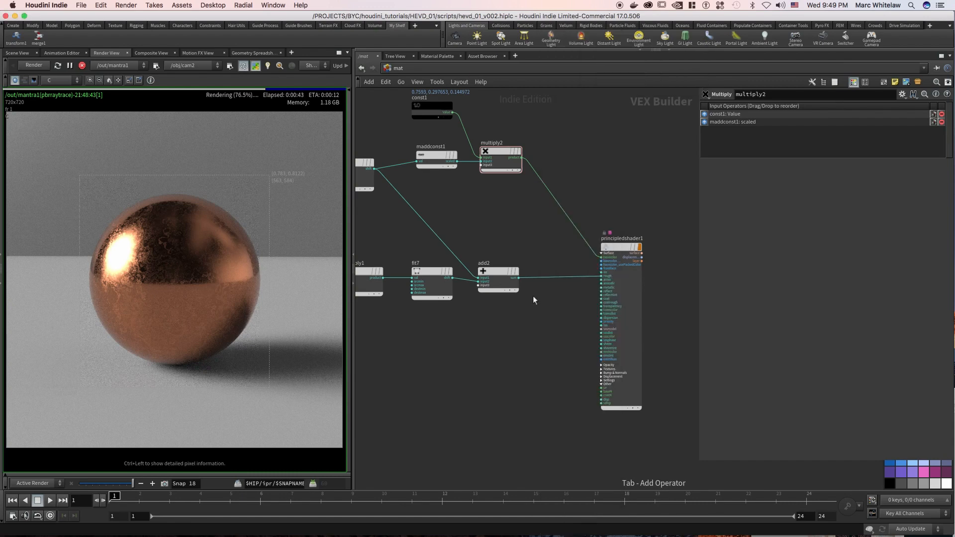
click(557, 277)
drag(784, 118, 737, 124)
text(2)
key(Return)
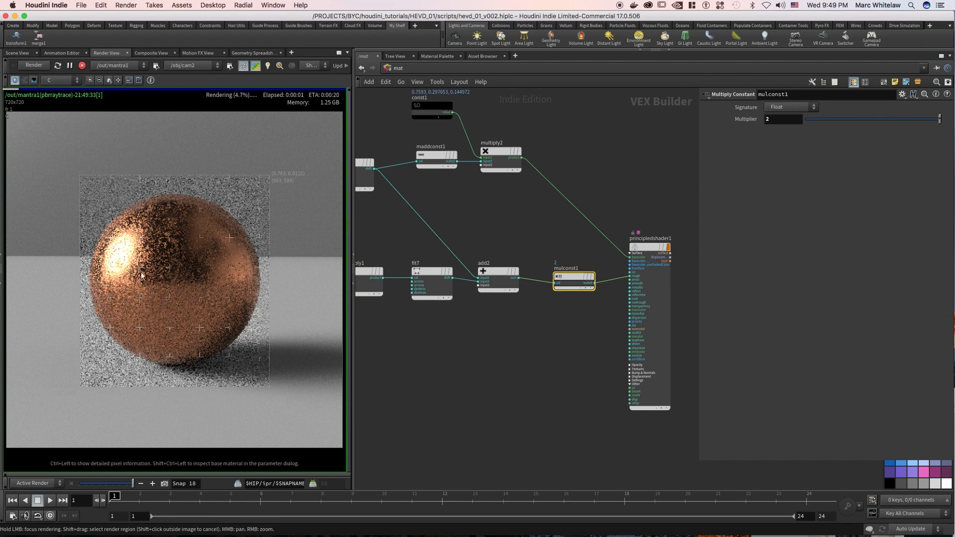
Check the sphere render and delete the Multiply Constant node from the roughness connection.
mouse_move(121, 289)
mouse_down()
mouse_move(112, 313)
mouse_move(141, 321)
mouse_move(155, 254)
mouse_move(150, 234)
mouse_move(127, 226)
mouse_move(103, 279)
mouse_move(125, 305)
mouse_move(106, 289)
mouse_move(109, 299)
mouse_up()
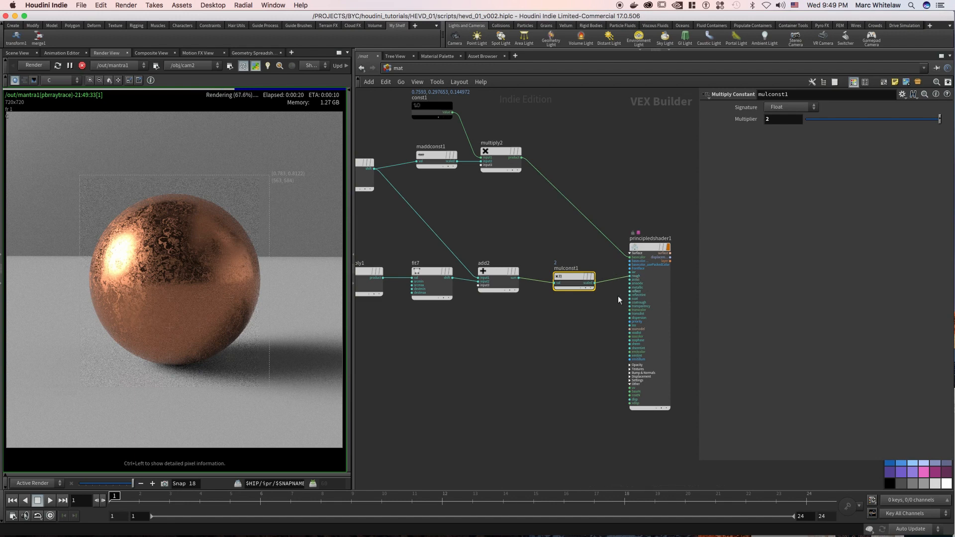
middle_drag(578, 247, 555, 243)
drag(566, 245, 537, 312)
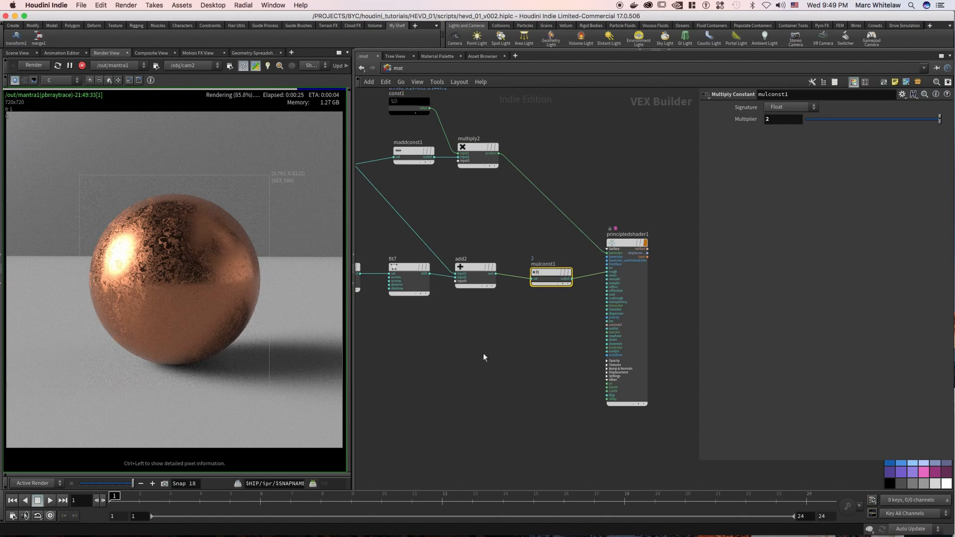
key(Delete)
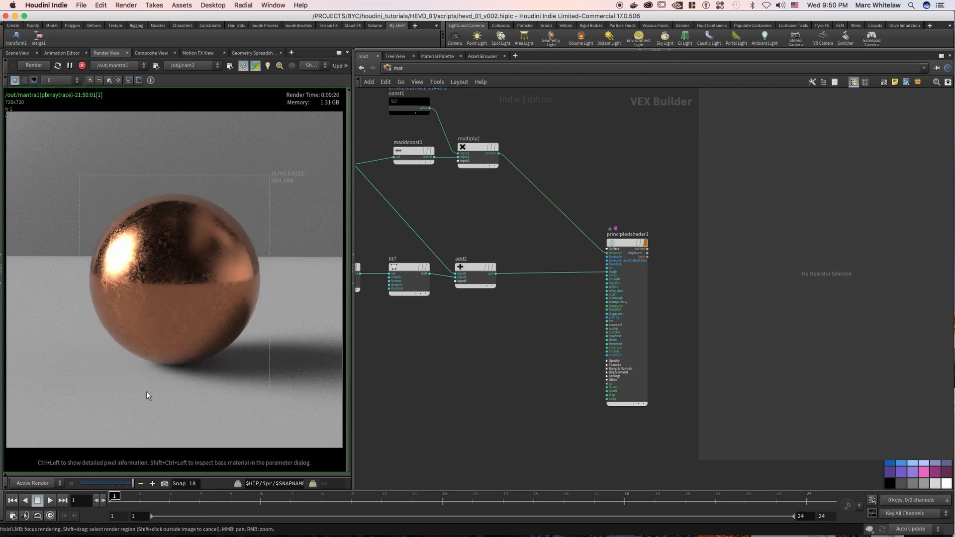
Store a snapshot of the finished copper sphere render.
click(164, 484)
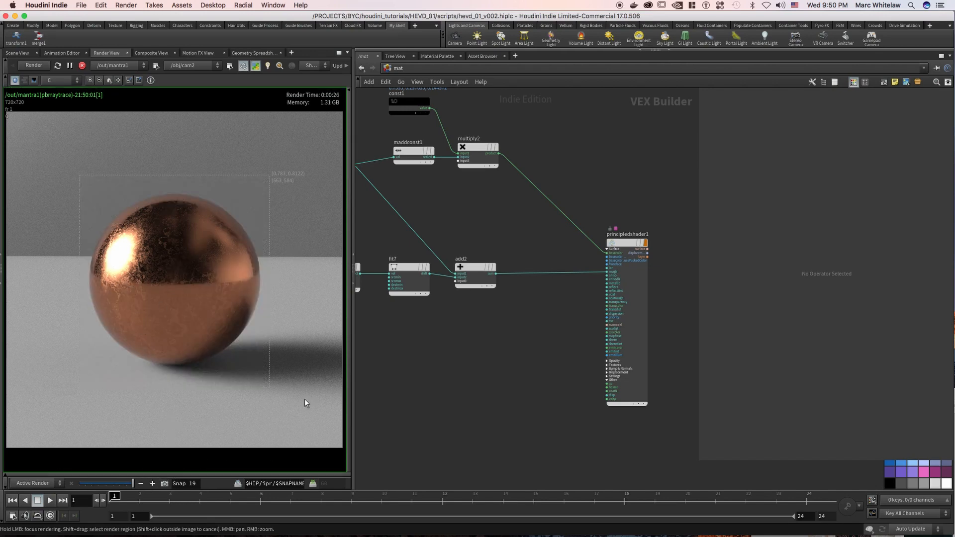
middle_drag(568, 189, 536, 180)
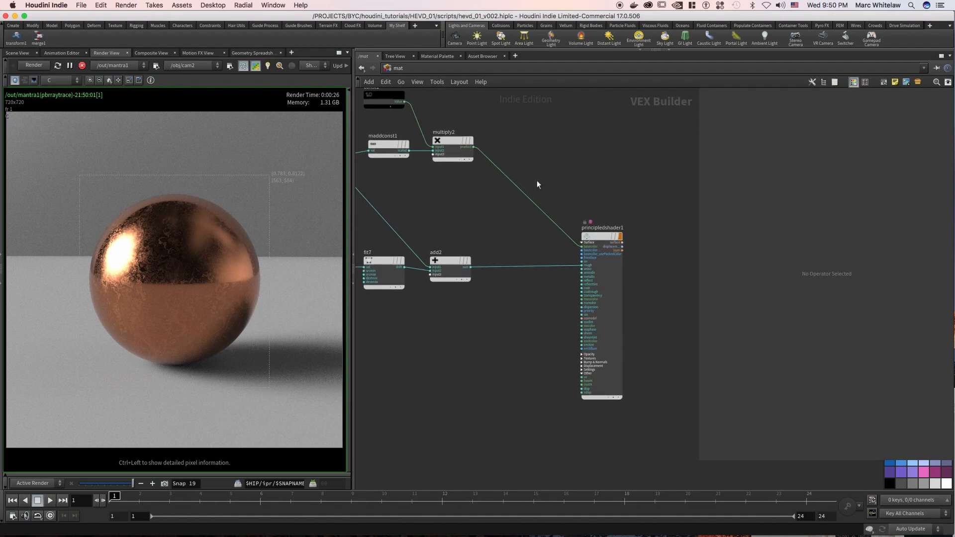
Place a Multiply Constant node below the wire between add2 and the shader, and set its multiplier to .005.
right_drag(483, 326, 501, 333)
key(Tab)
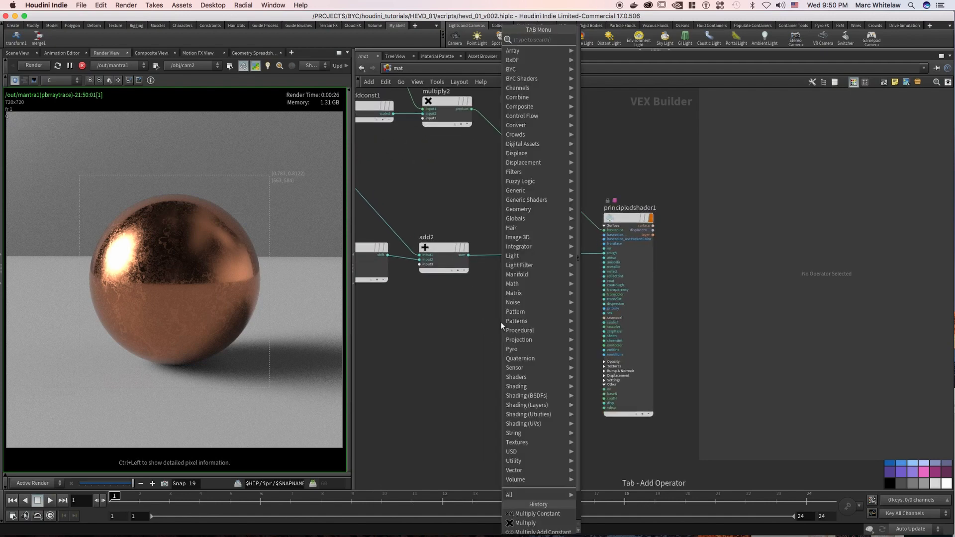
text(mult)
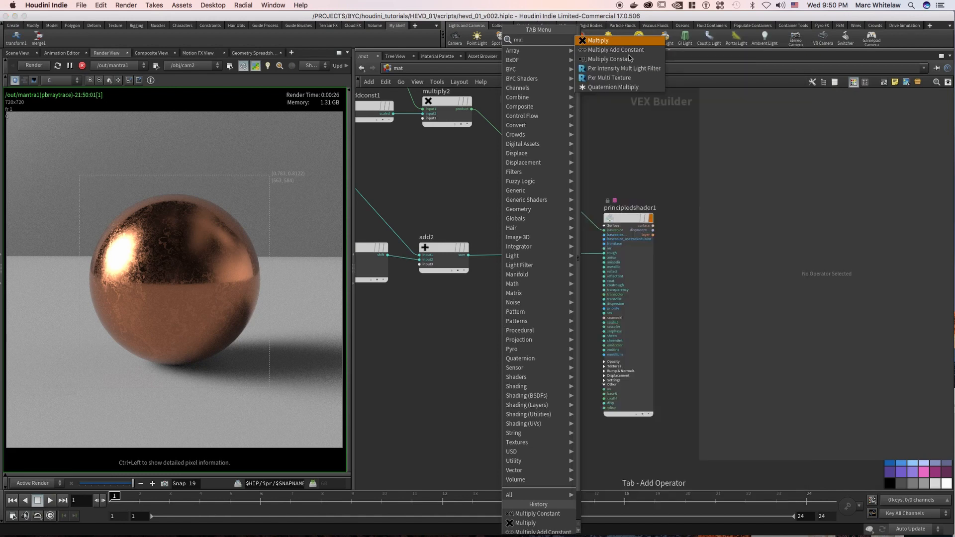
click(616, 62)
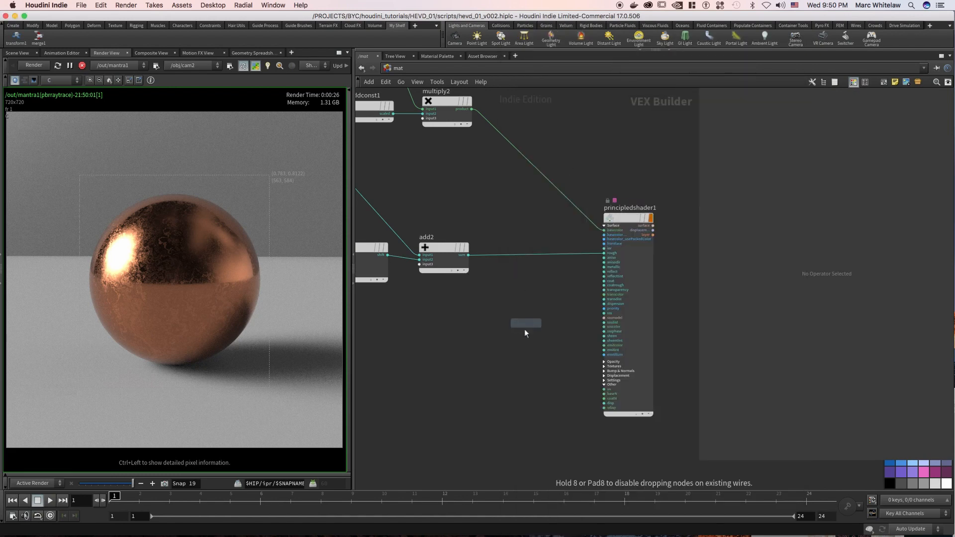
click(523, 330)
click(785, 122)
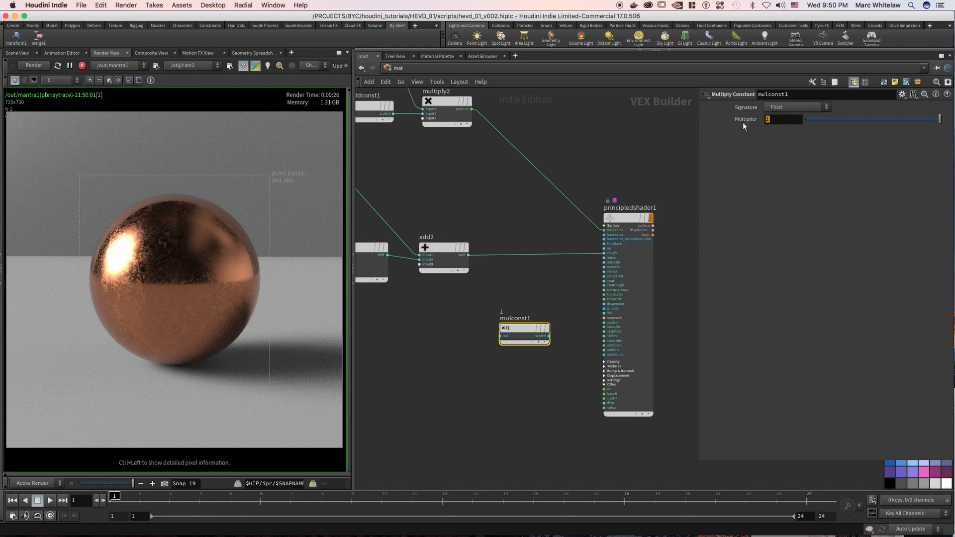
text(.005)
key(Return)
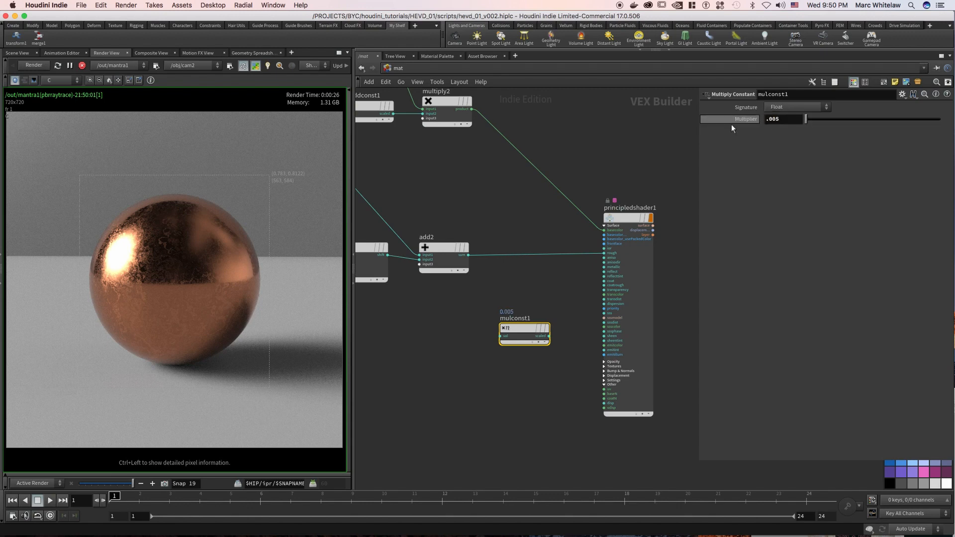
Wire the add2 sum output into the new Multiply Constant node and nudge the node slightly away from the shader.
drag(468, 255, 500, 337)
middle_drag(545, 290, 507, 280)
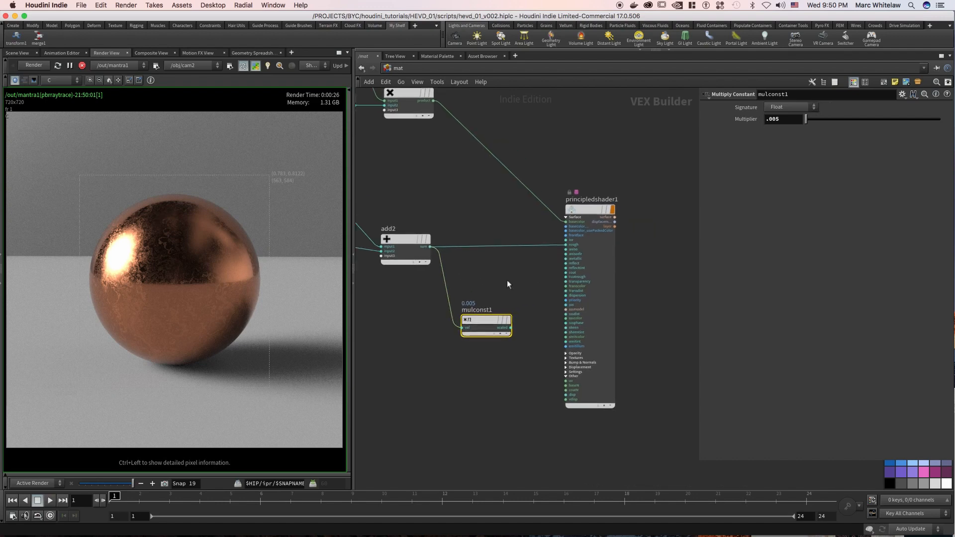
scroll(501, 273, down, 3)
drag(501, 298, 463, 350)
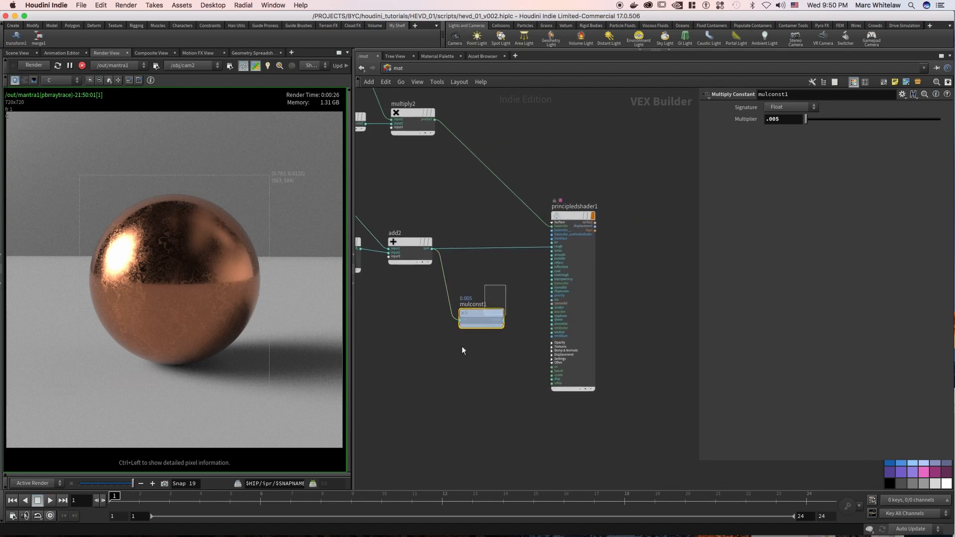
drag(481, 314, 478, 314)
Enable Input Displacement in the principled shader's displacement settings and locate its disp input on the node.
drag(623, 190, 552, 244)
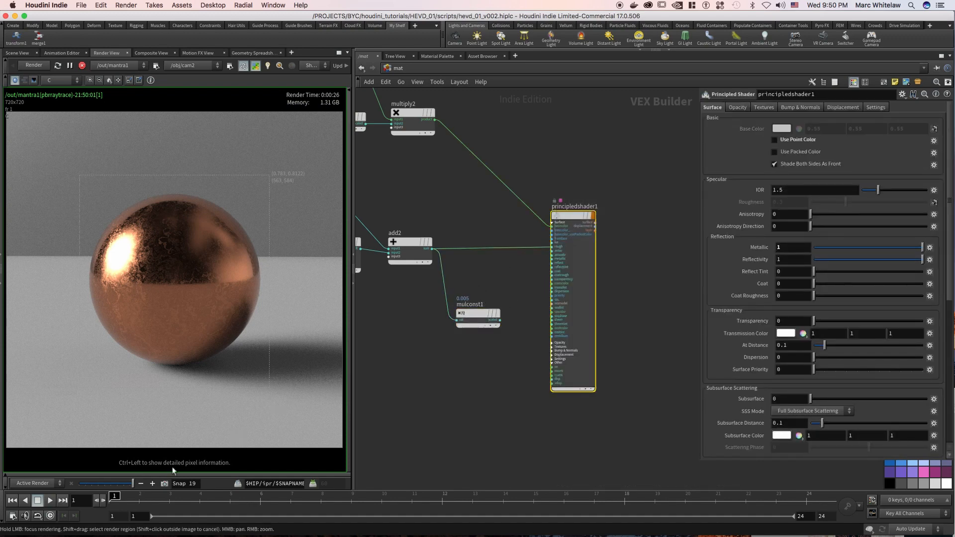
click(848, 108)
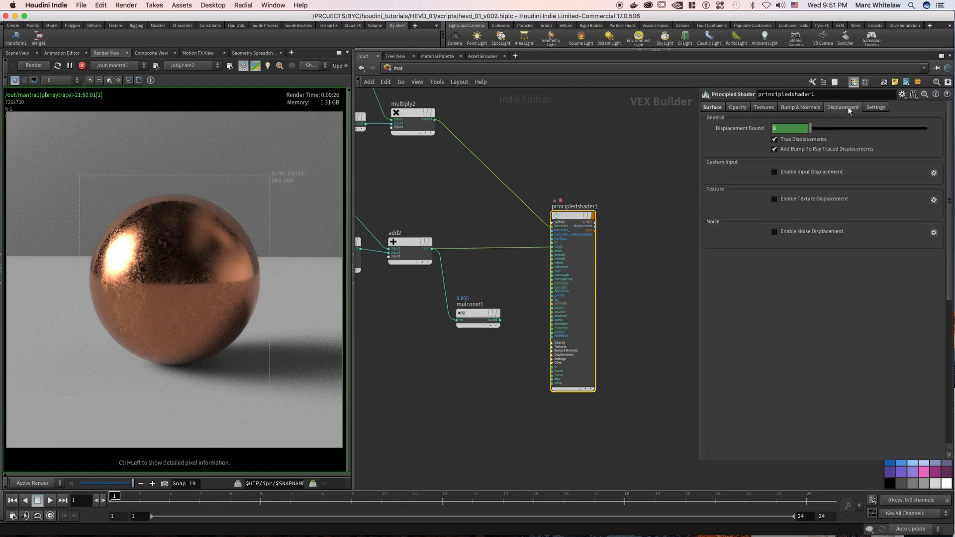
click(775, 172)
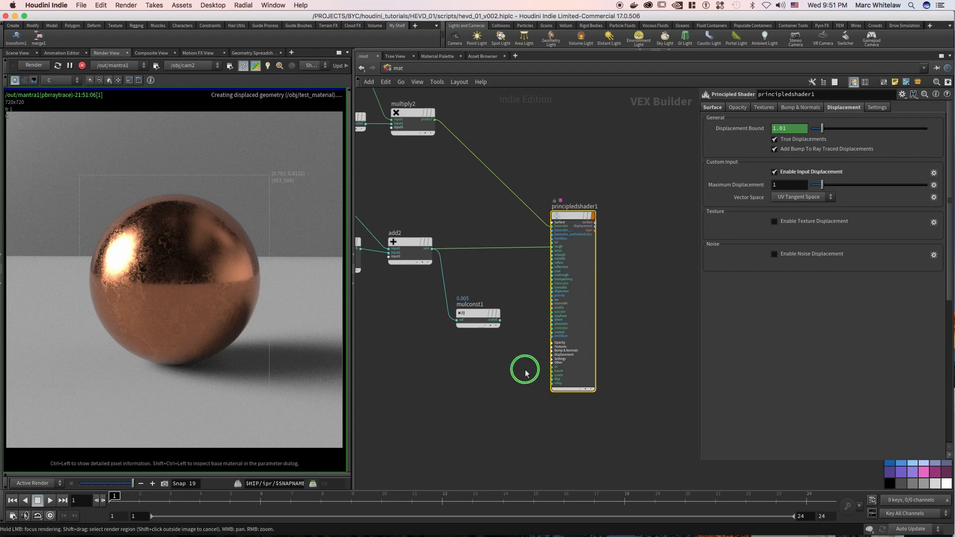
scroll(516, 373, up, 5)
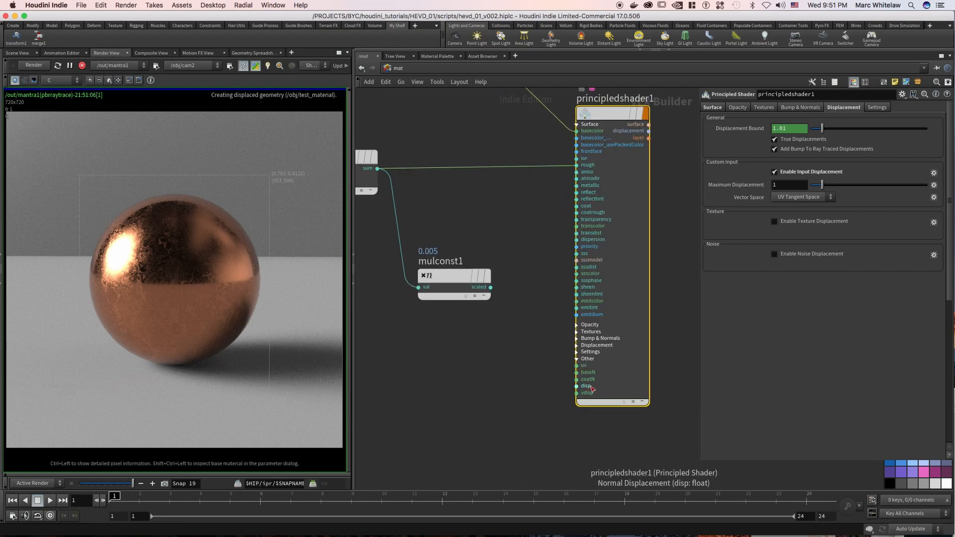
scroll(480, 362, down, 3)
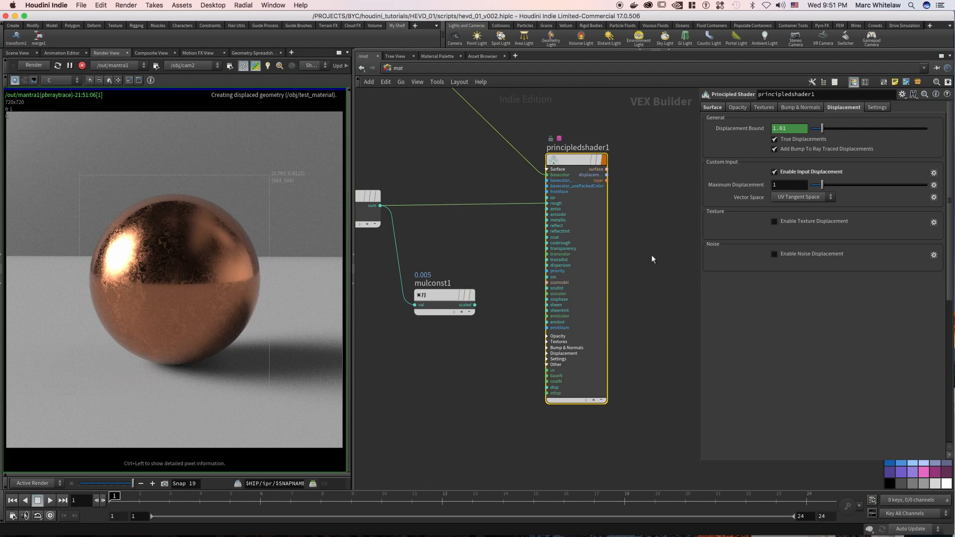
Set the shader's Maximum Displacement to .02 and delete the channels on Displacement Bound.
drag(783, 185, 759, 190)
key(Return)
right_click(792, 128)
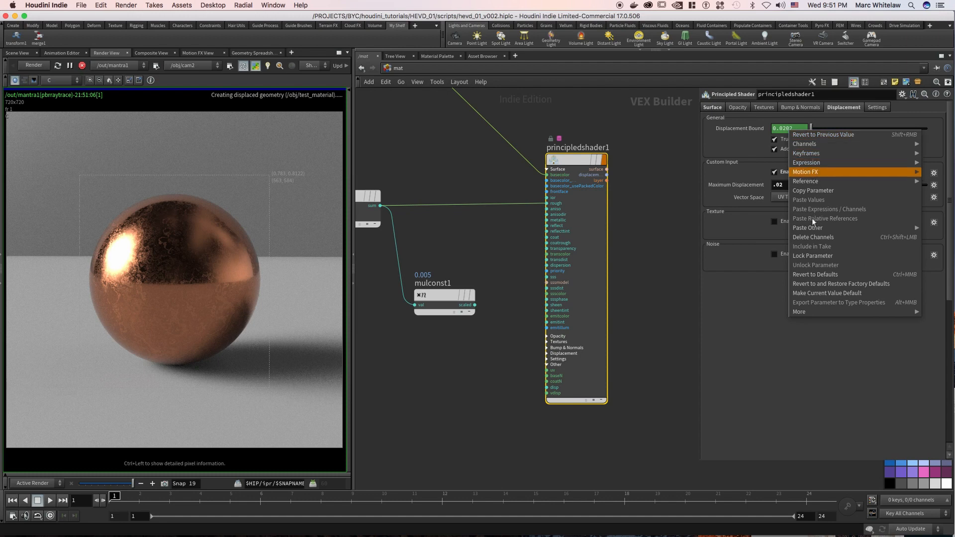
click(811, 237)
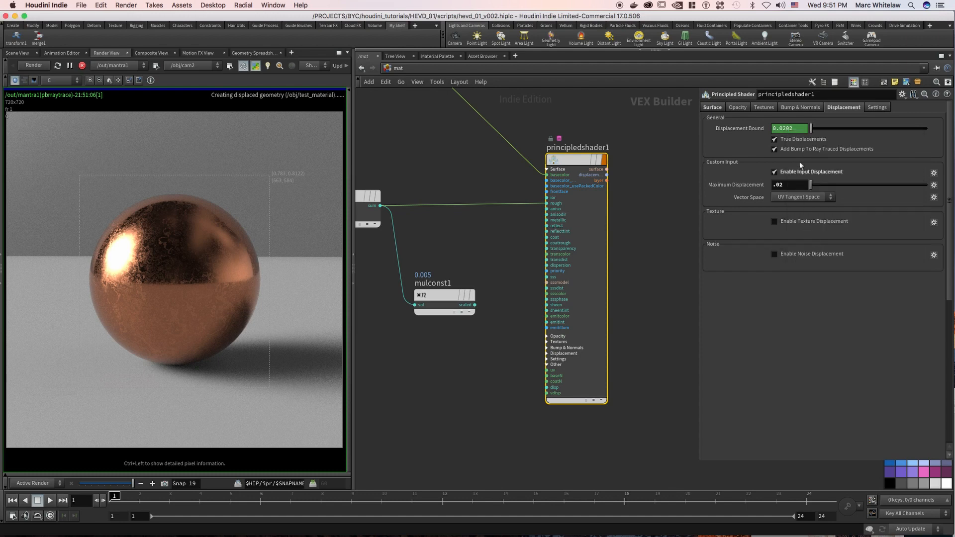
Set the shader's Displacement Bound to .3 and wire the Multiply Constant's scaled output into the shader's disp input.
drag(795, 129, 763, 131)
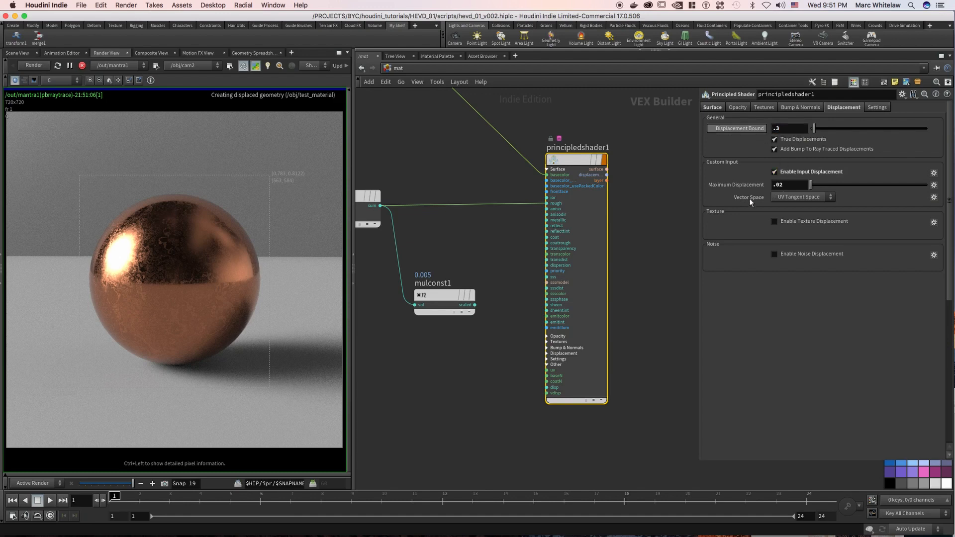
middle_drag(436, 219, 478, 212)
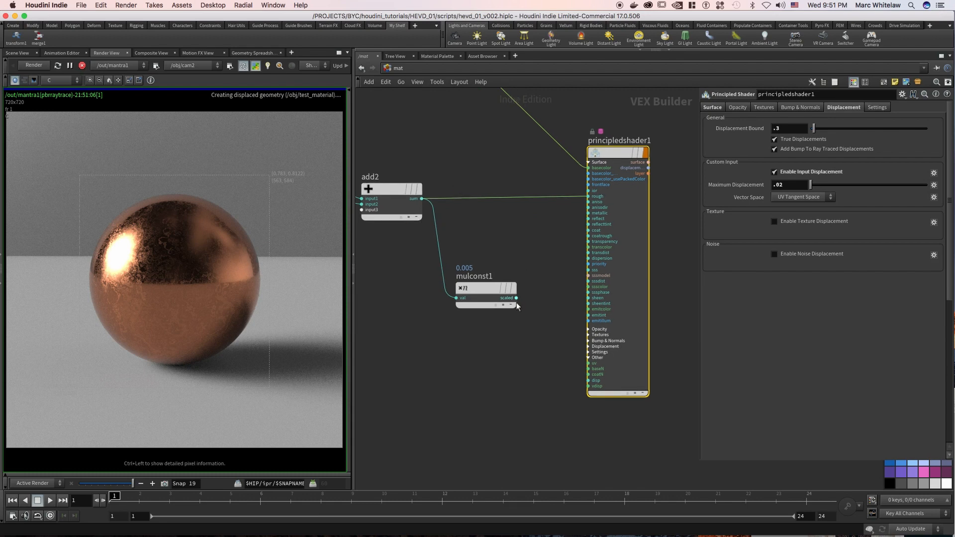
drag(517, 298, 589, 386)
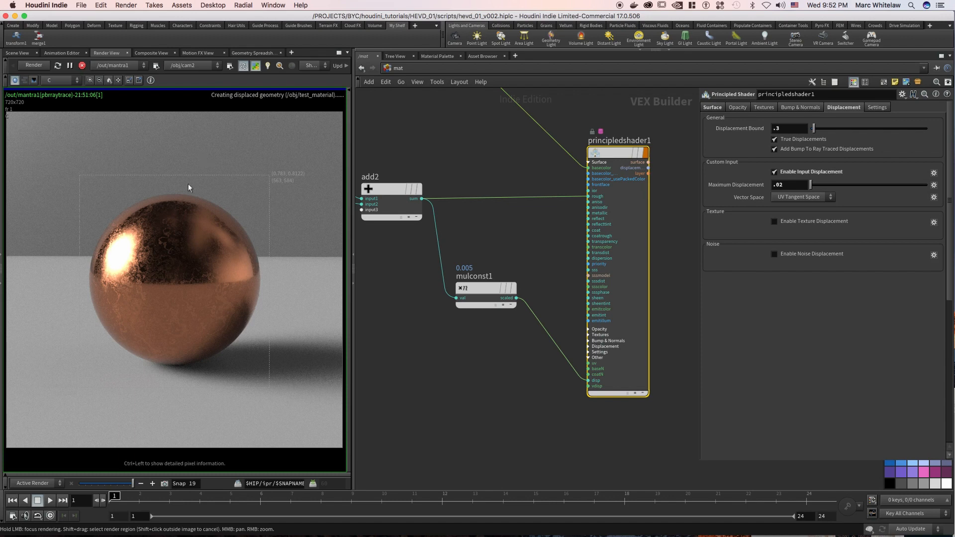
Review the complete noise network feeding principledshader1, look inside the locked shader node, and return to the mat network.
scroll(455, 155, down, 4)
scroll(443, 169, down, 5)
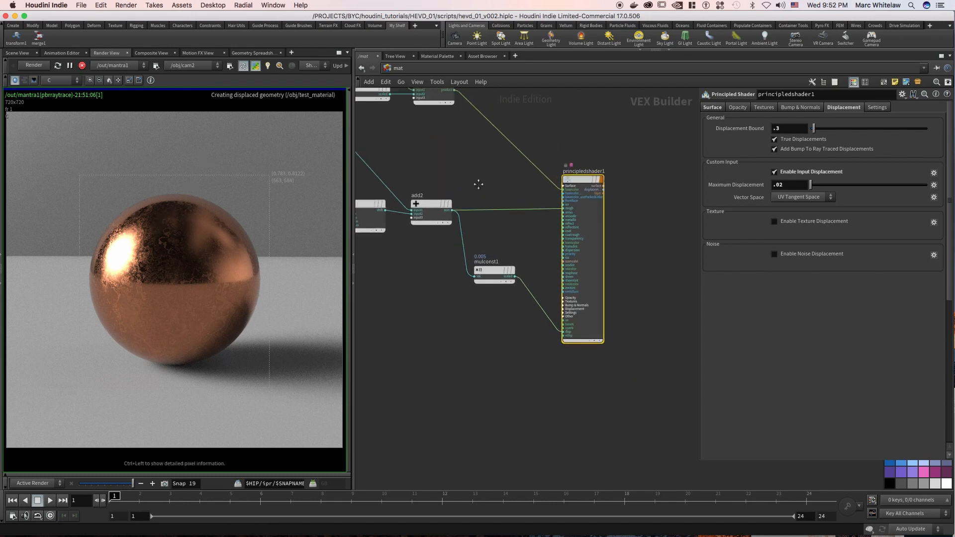
middle_drag(446, 240, 526, 224)
mouse_move(557, 253)
middle_down()
mouse_move(562, 230)
mouse_move(568, 237)
middle_up()
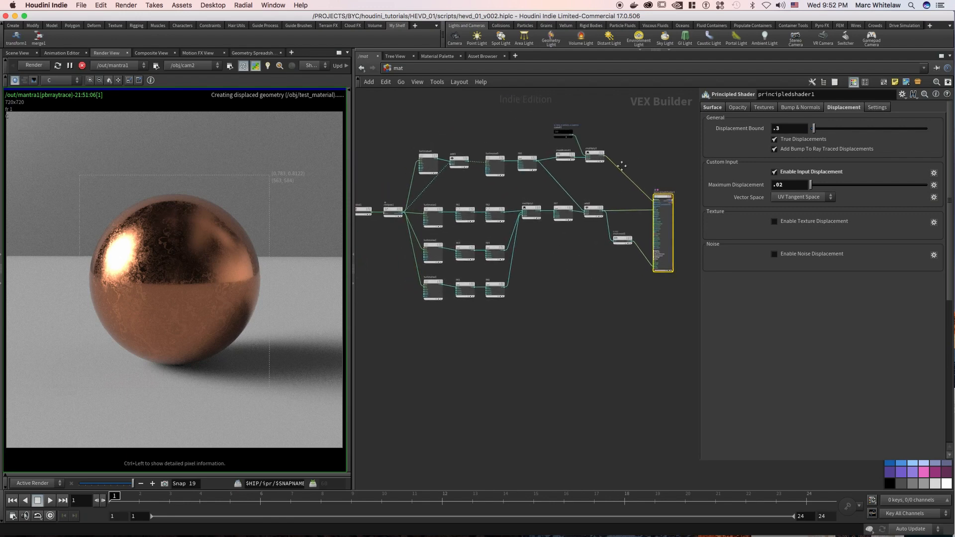
middle_drag(644, 176, 608, 184)
right_drag(608, 183, 682, 174)
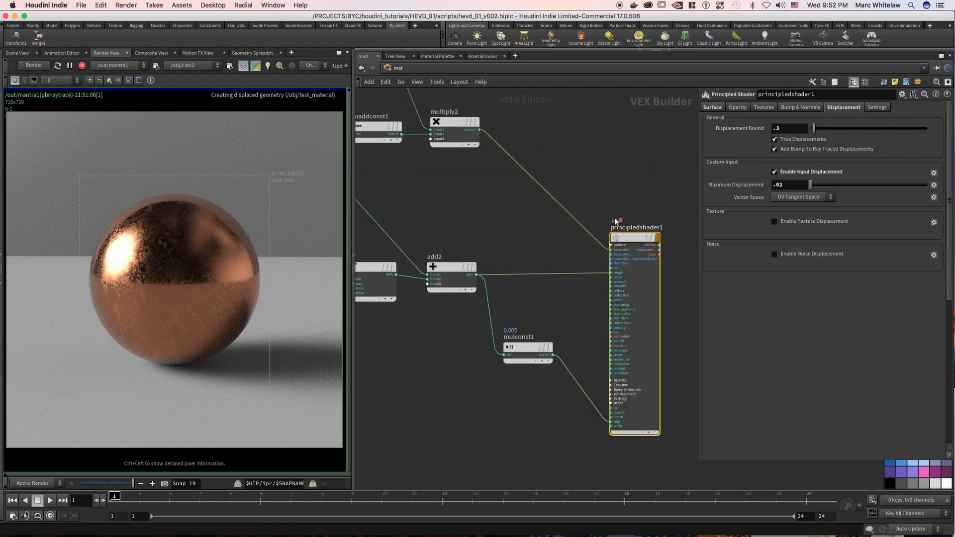
scroll(617, 224, up, 4)
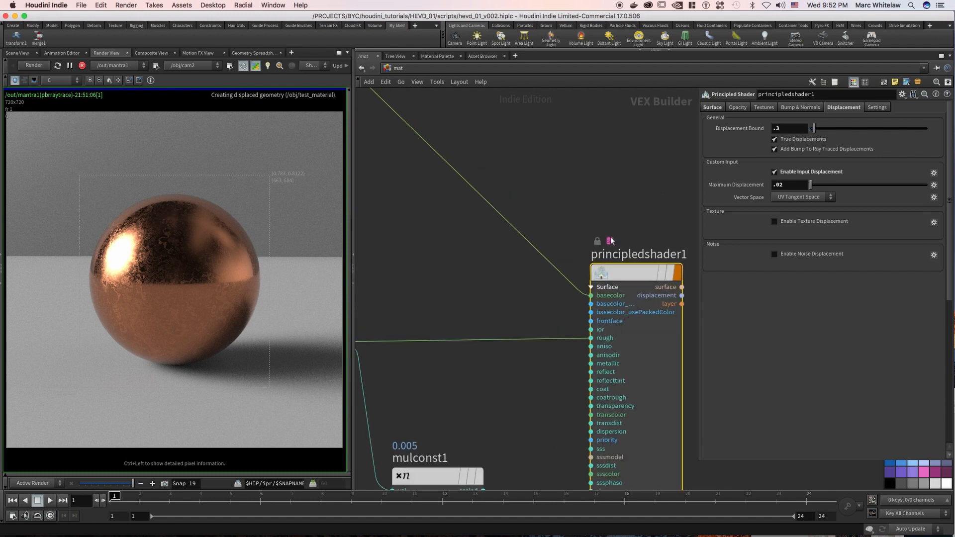
middle_drag(612, 196, 569, 178)
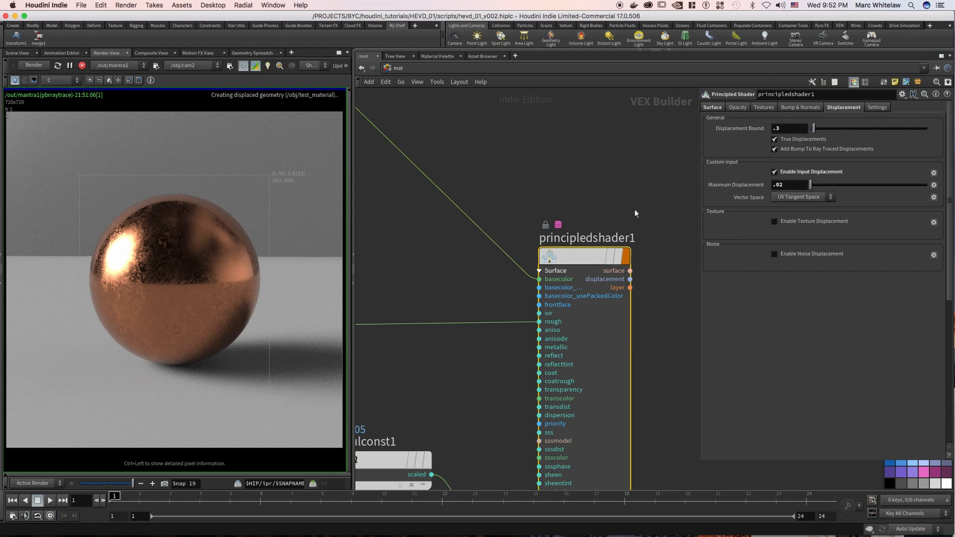
double_click(580, 258)
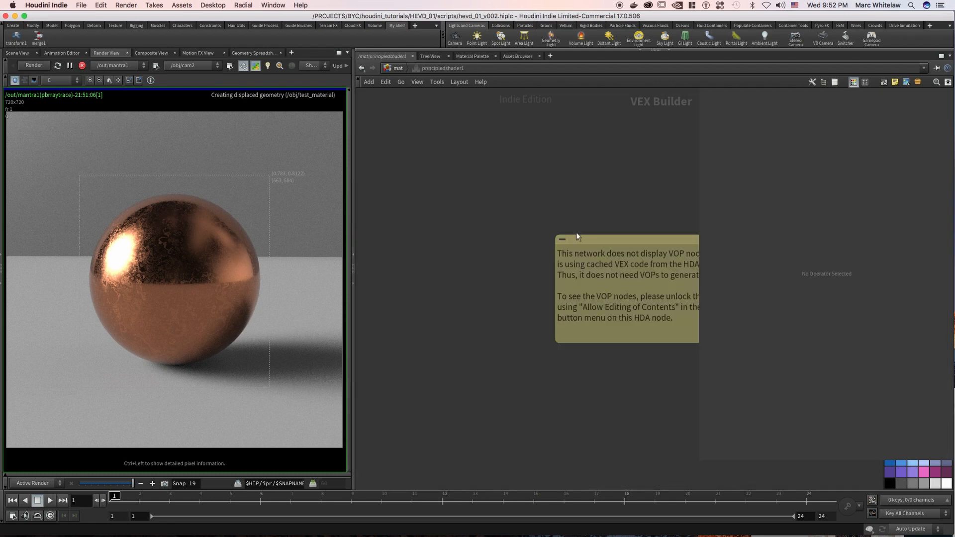
click(398, 68)
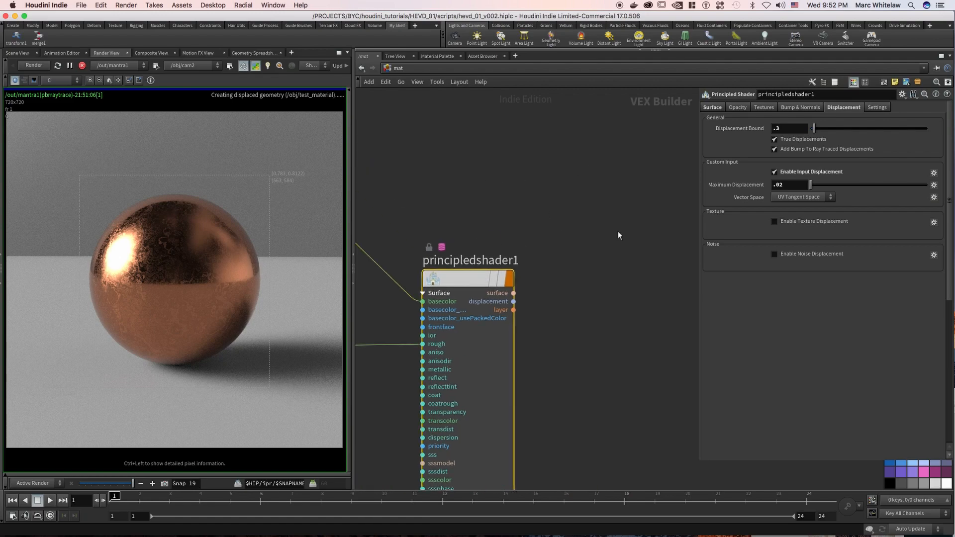
Place a second Principled Shader node in the empty space beside principledshader1.
key(Tab)
text(p)
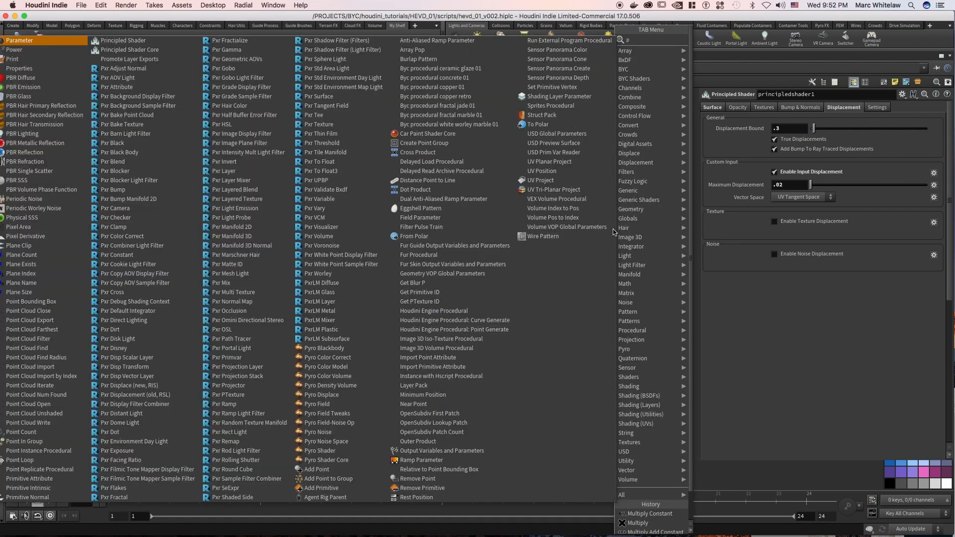
text(rinc)
key(Return)
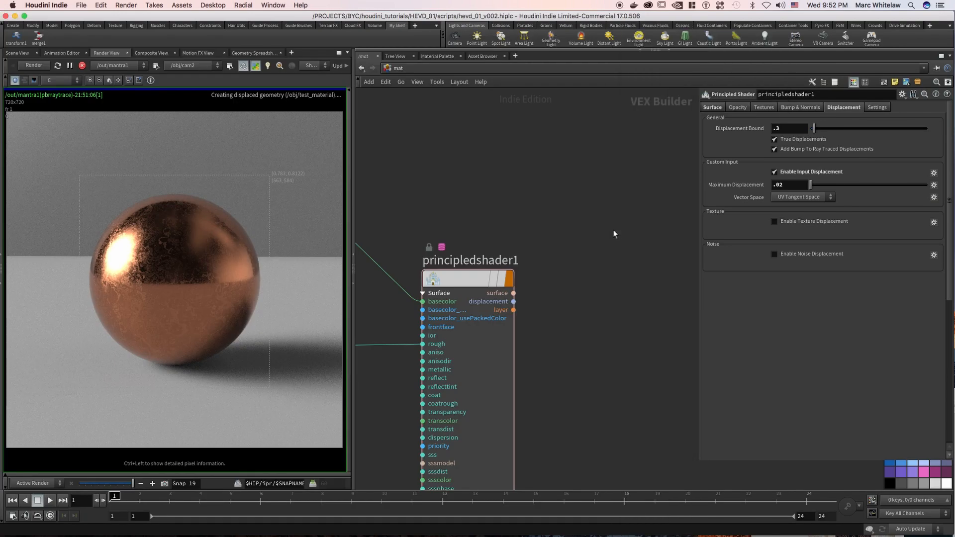
click(612, 206)
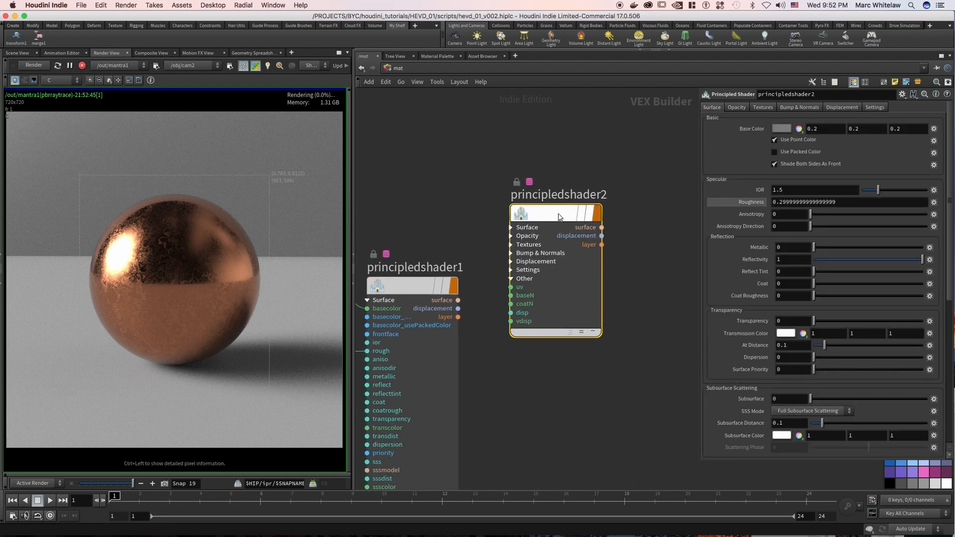
Unlock principledshader2 by allowing editing of its contents.
right_click(559, 215)
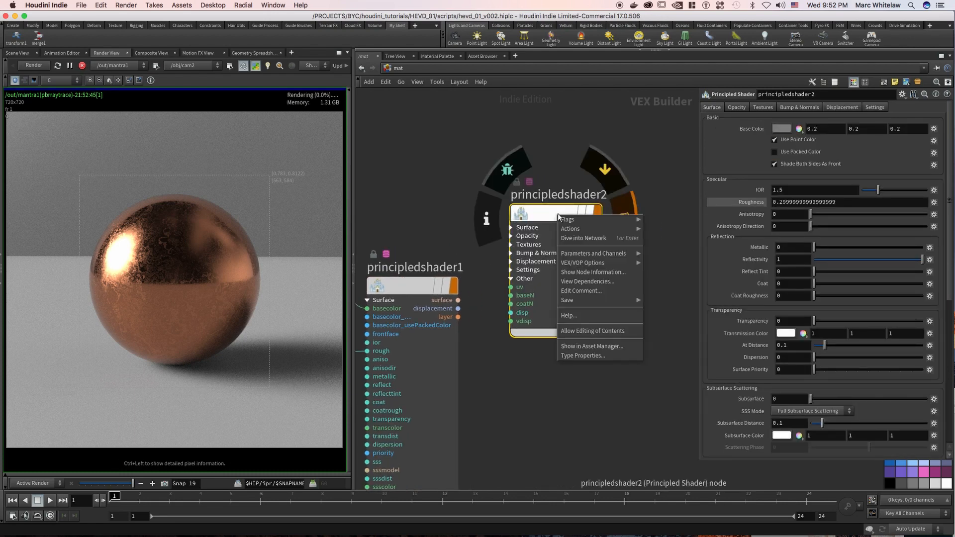
click(592, 331)
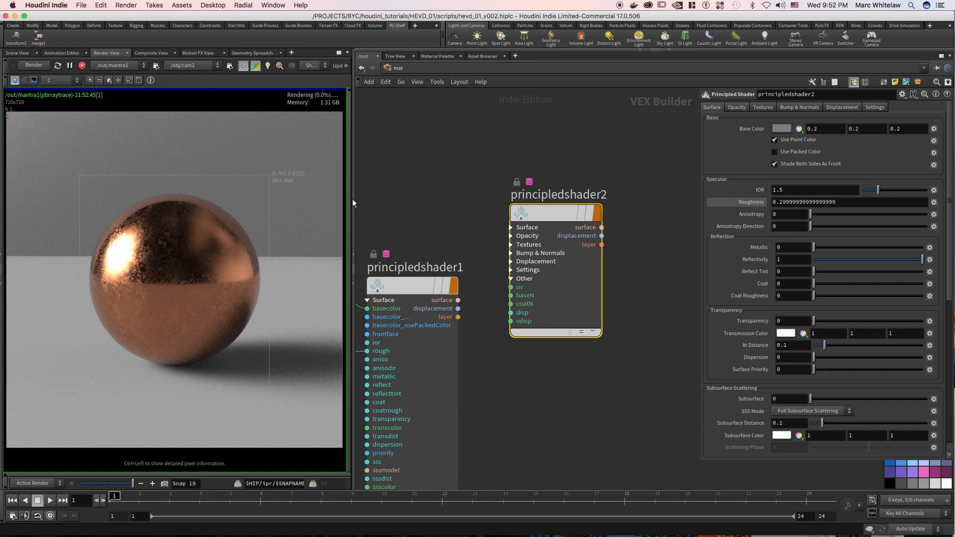
click(245, 70)
drag(401, 118, 536, 165)
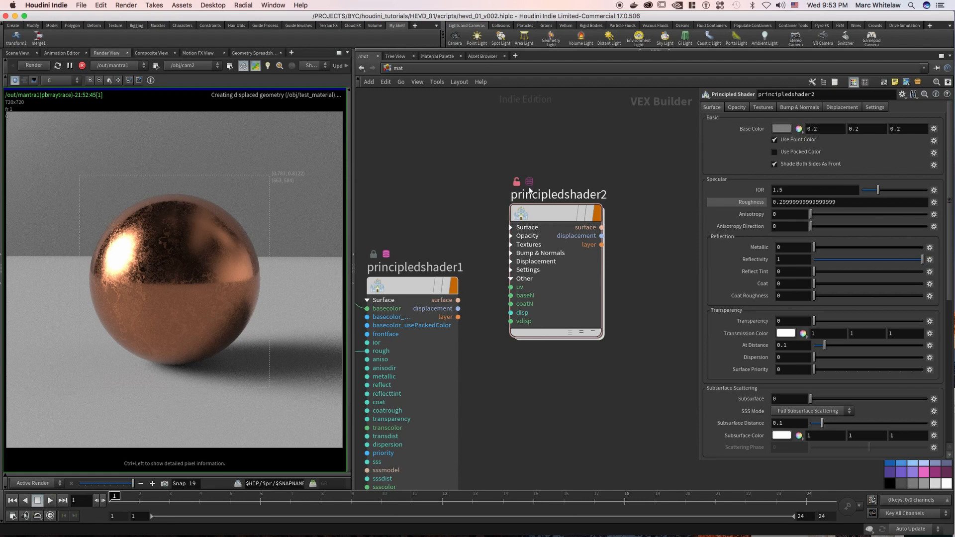
Open principledshader2's internal network and examine its surface and displacement output groups and the principledshadercore1 node.
double_click(556, 216)
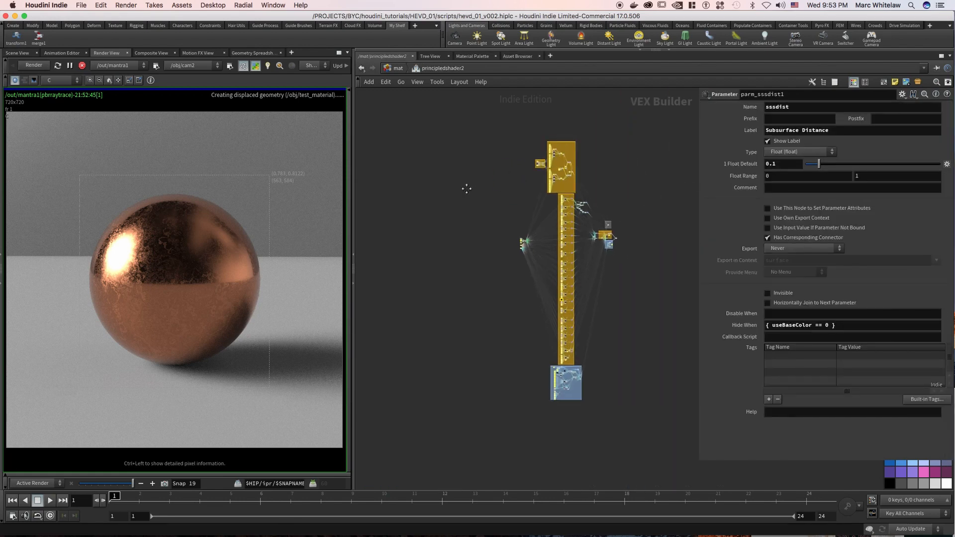
scroll(570, 138, up, 5)
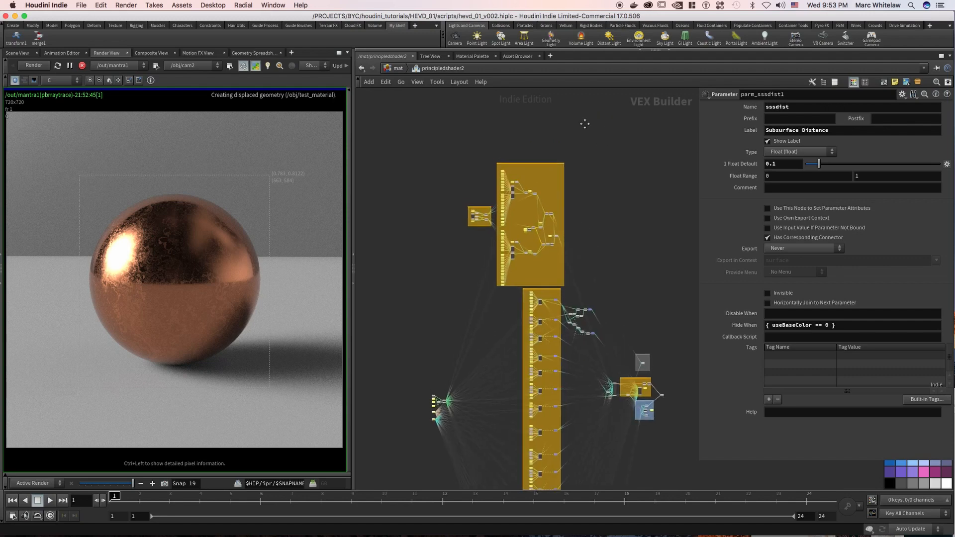
scroll(616, 179, up, 8)
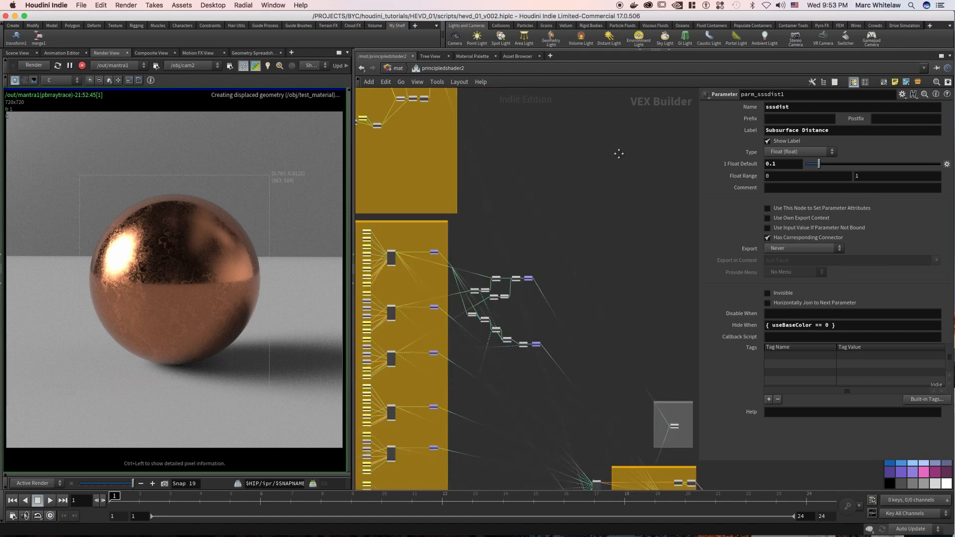
middle_drag(614, 191, 499, 77)
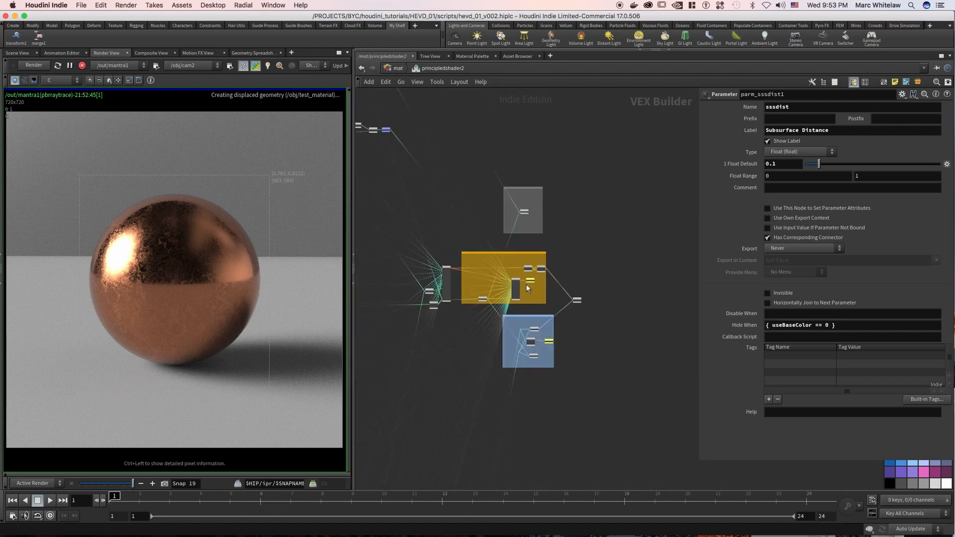
scroll(560, 291, up, 10)
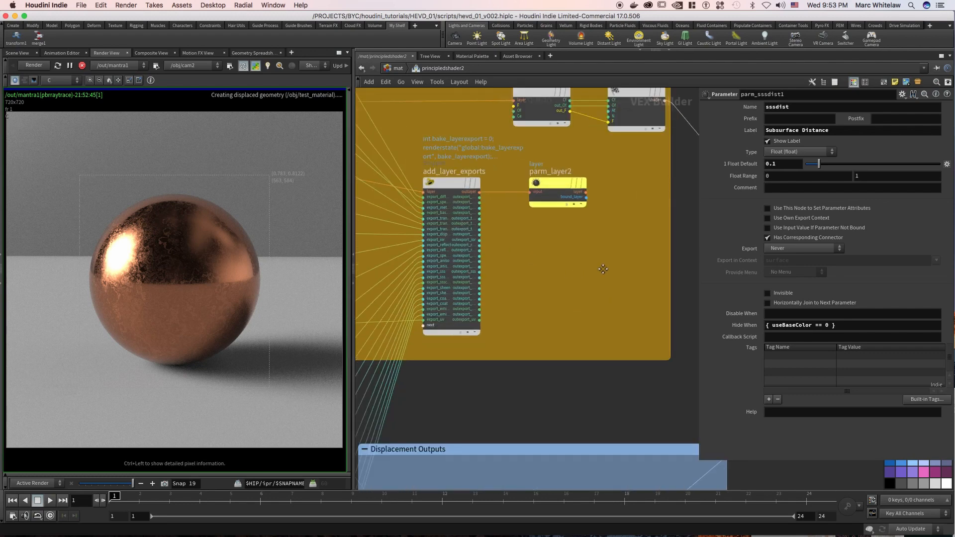
scroll(572, 270, down, 10)
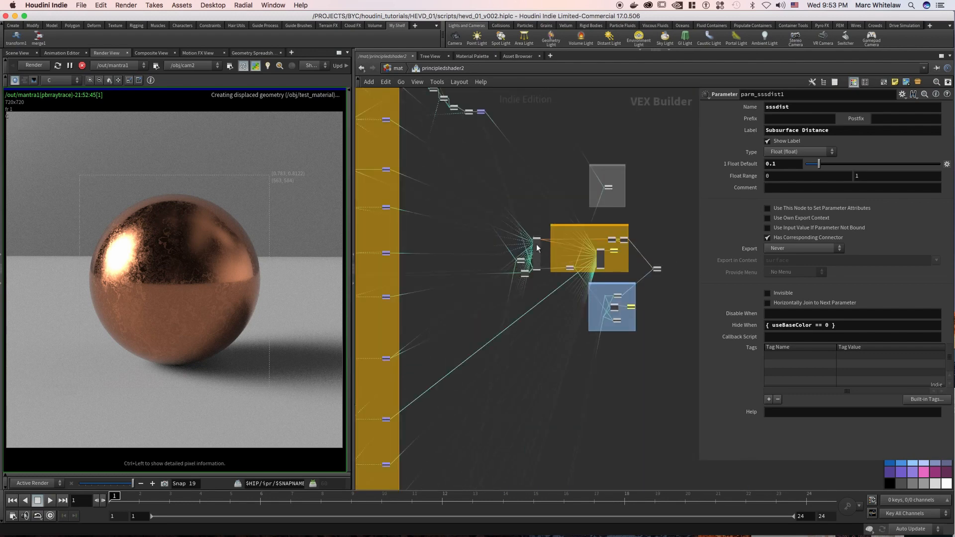
scroll(536, 229, up, 10)
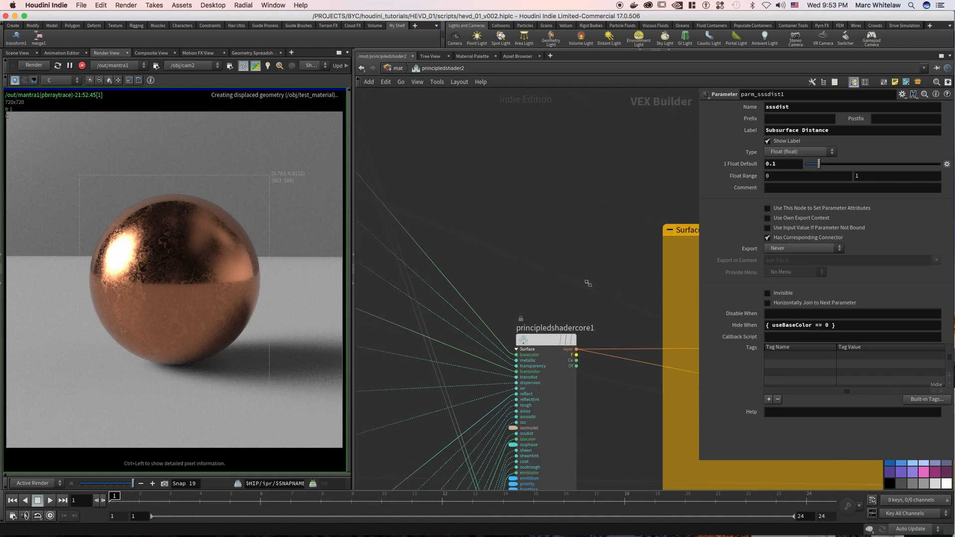
middle_drag(563, 256, 573, 180)
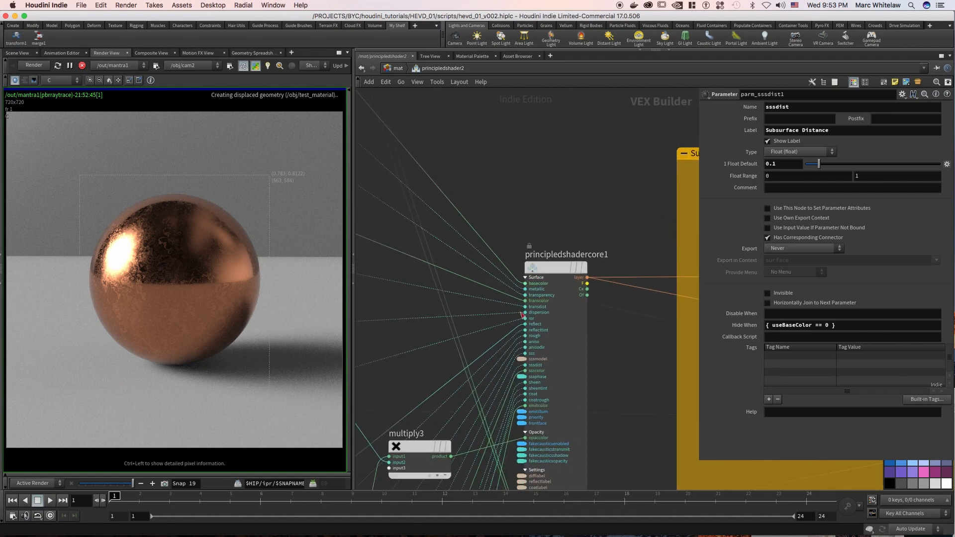
scroll(559, 174, down, 10)
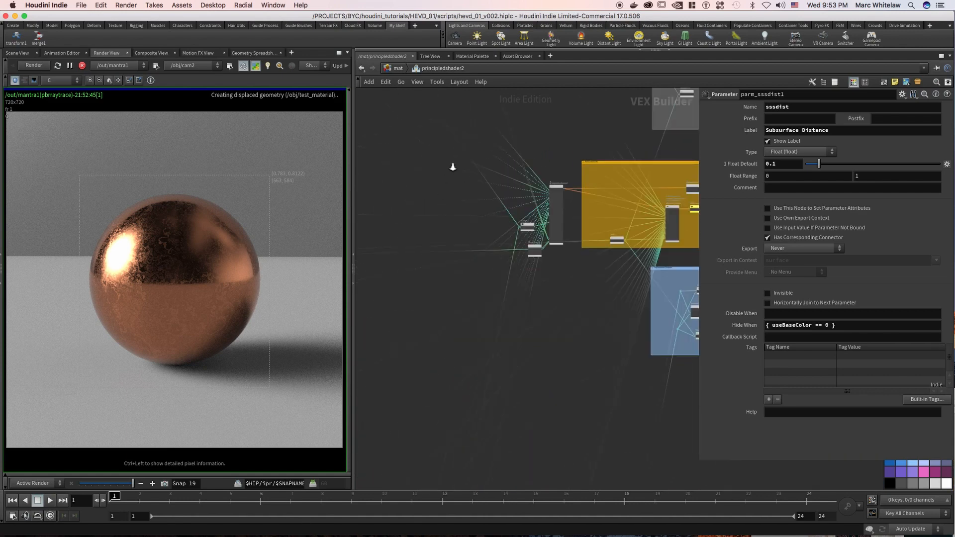
Examine how the internal parameter groups feed principledshadercore1, and return to the mat network.
middle_drag(455, 182, 488, 354)
middle_drag(577, 154, 623, 148)
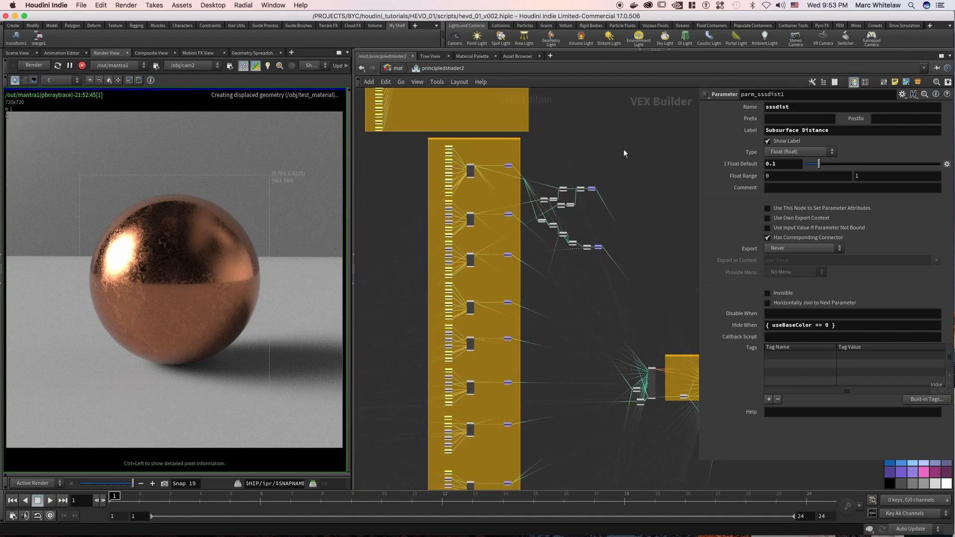
click(521, 144)
right_drag(521, 142, 487, 172)
middle_drag(638, 142, 535, 128)
middle_drag(622, 217, 601, 164)
right_drag(548, 253, 660, 239)
middle_drag(558, 245, 566, 178)
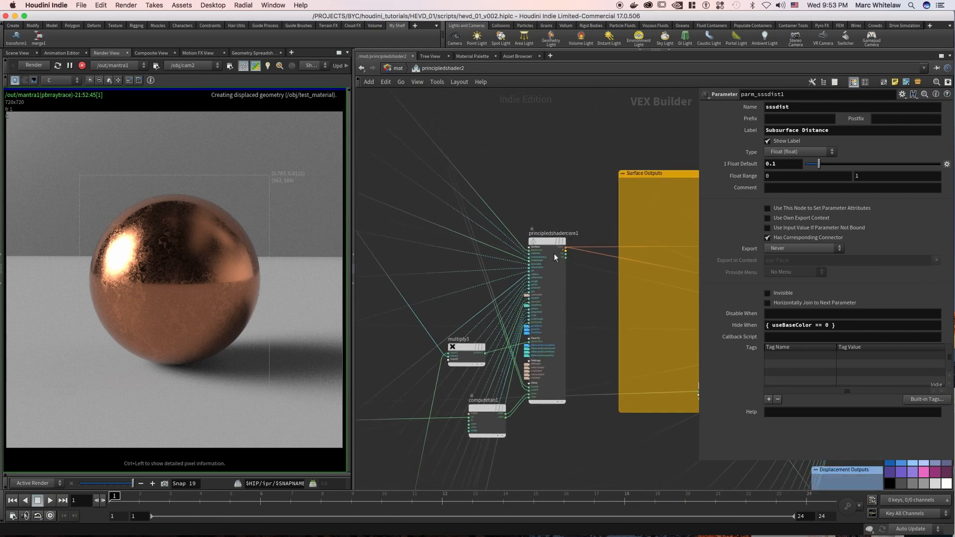
click(398, 70)
Lock principledshader2 again by matching it to its current definition.
middle_drag(587, 153, 579, 179)
mouse_move(548, 241)
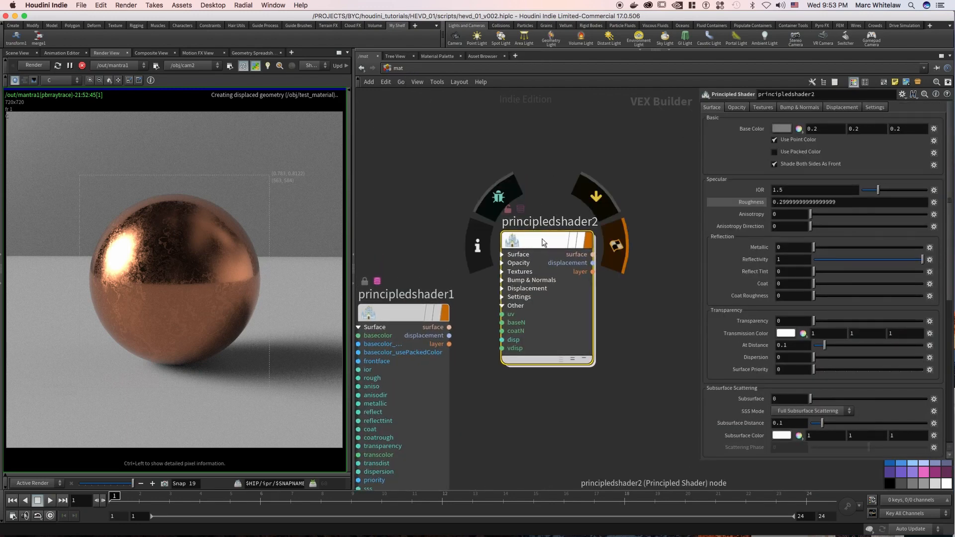
right_click(544, 242)
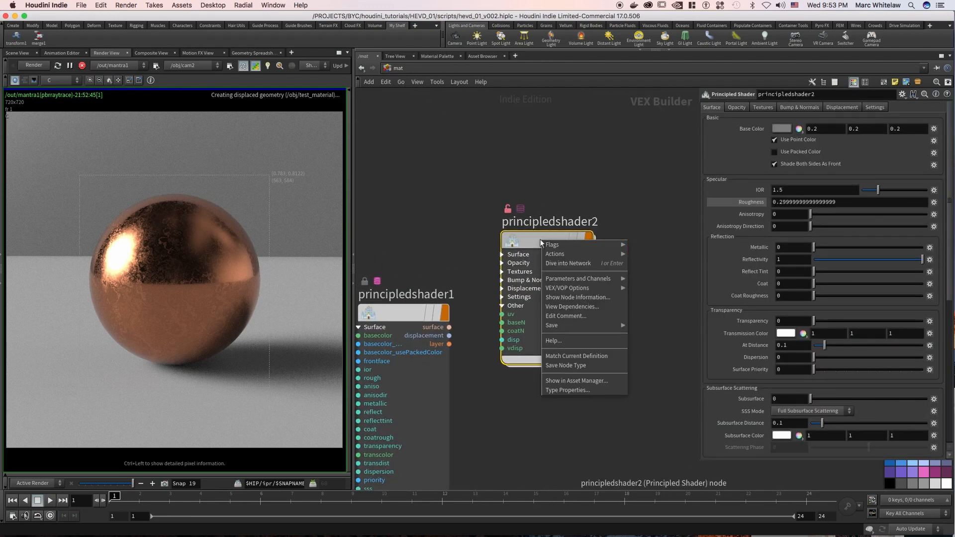
click(570, 356)
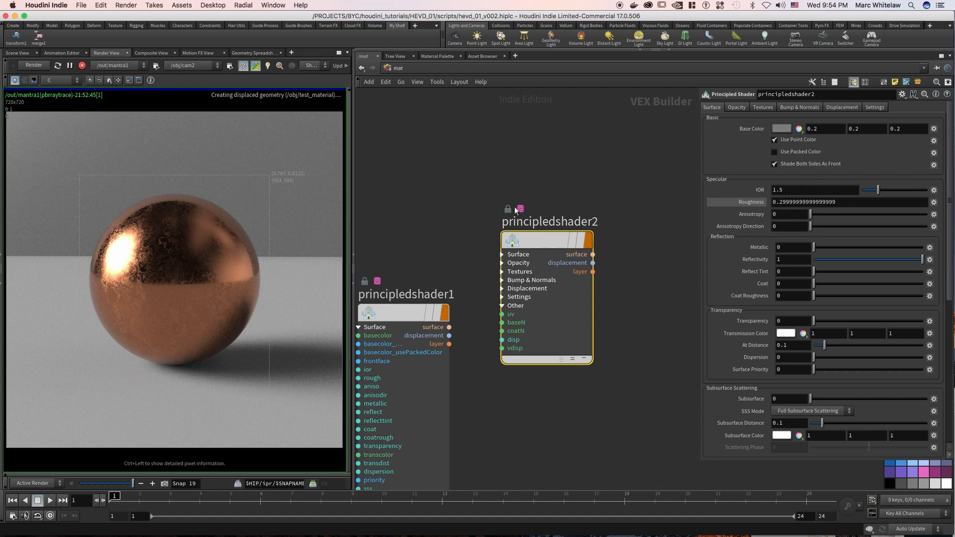
drag(526, 275, 557, 263)
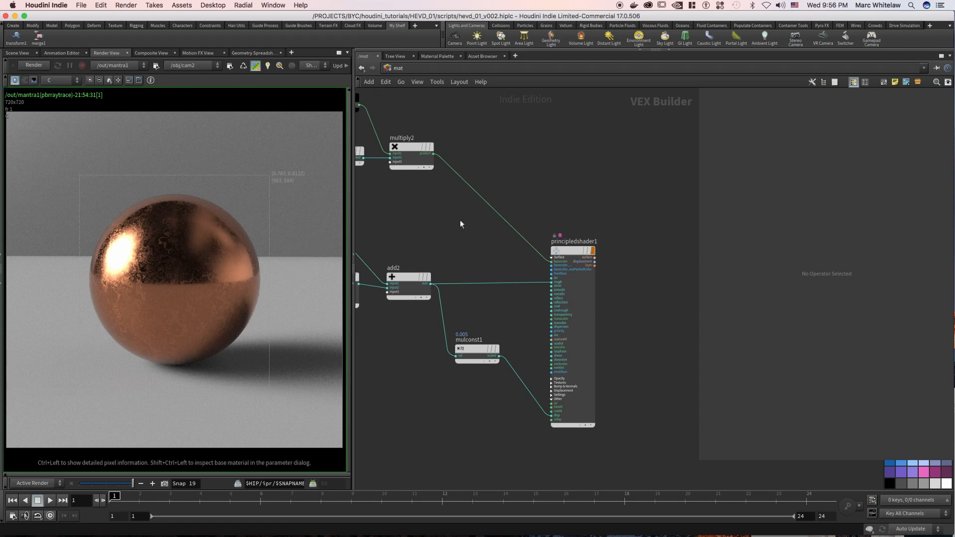
Switch from the mat network to the obj network and open the test_material geometry's contents.
middle_drag(430, 220, 505, 219)
mouse_move(505, 220)
right_down()
mouse_move(483, 224)
mouse_move(482, 214)
right_up()
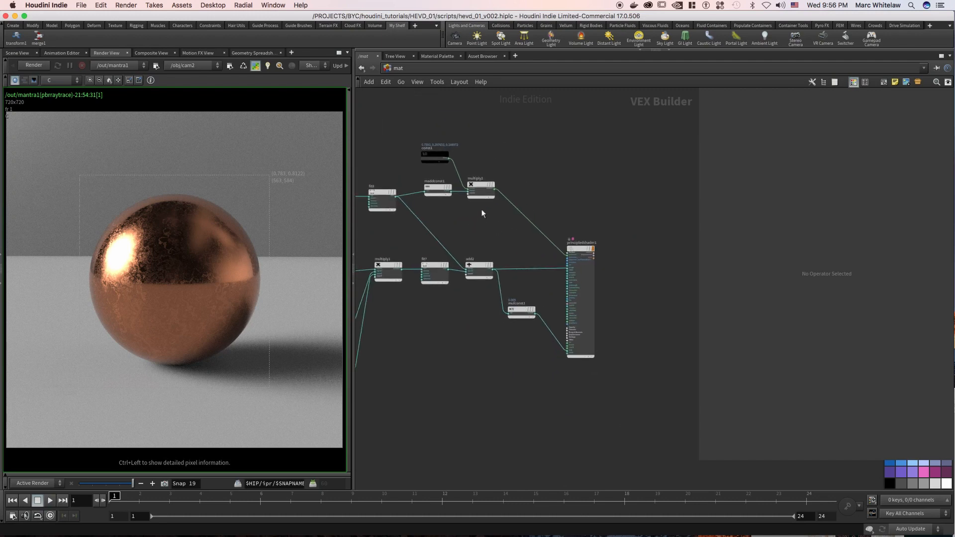
click(408, 67)
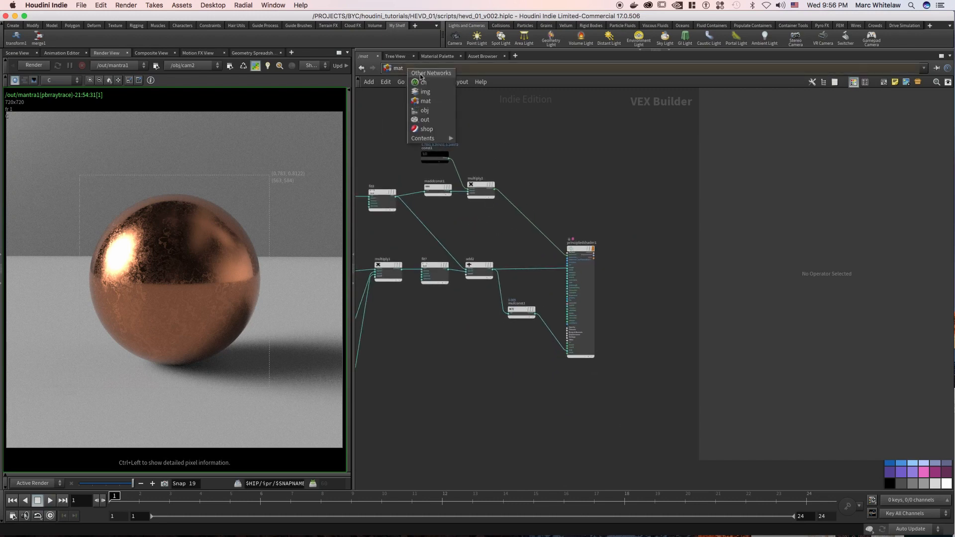
click(426, 111)
middle_drag(535, 288, 535, 273)
middle_drag(508, 404, 515, 300)
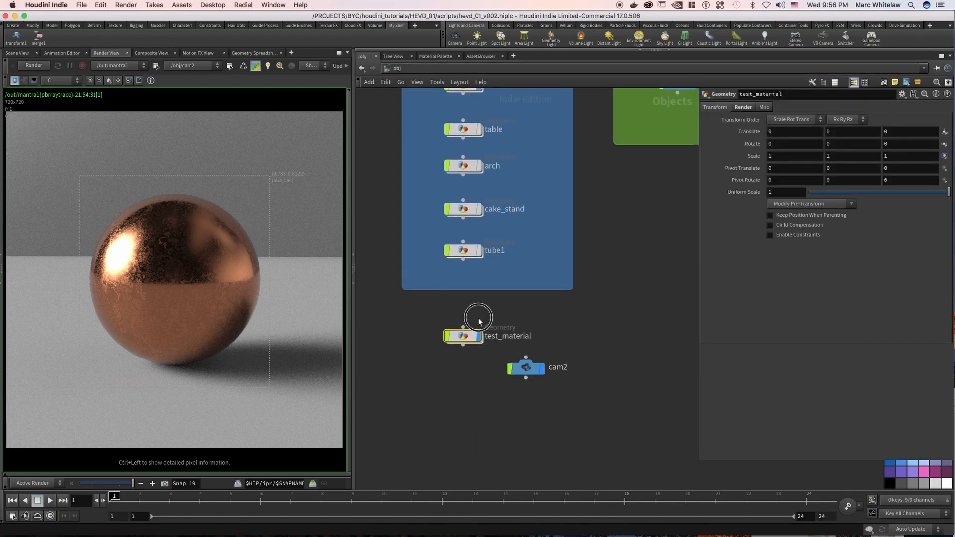
double_click(465, 338)
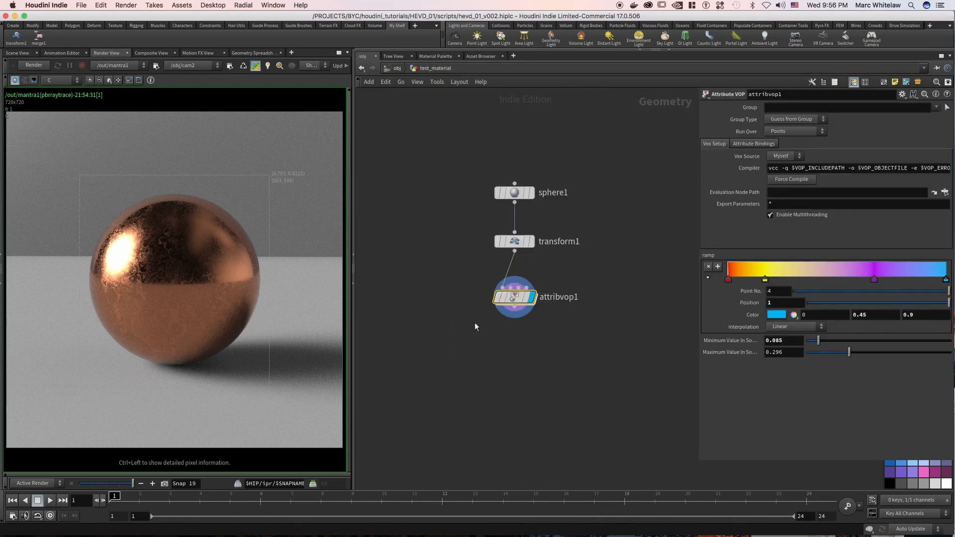
Display the transform1 node's output and set sphere1's frequency to 10.
click(535, 243)
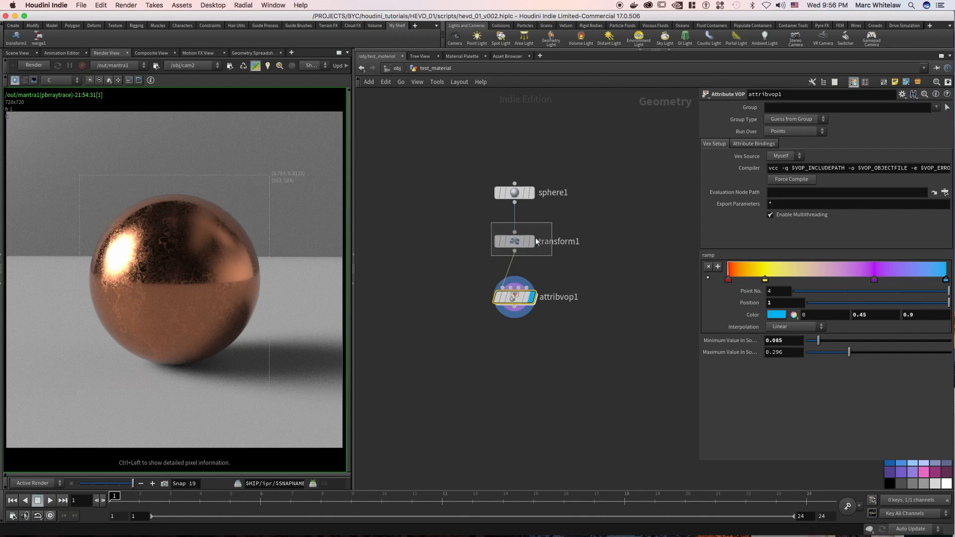
click(531, 242)
click(518, 193)
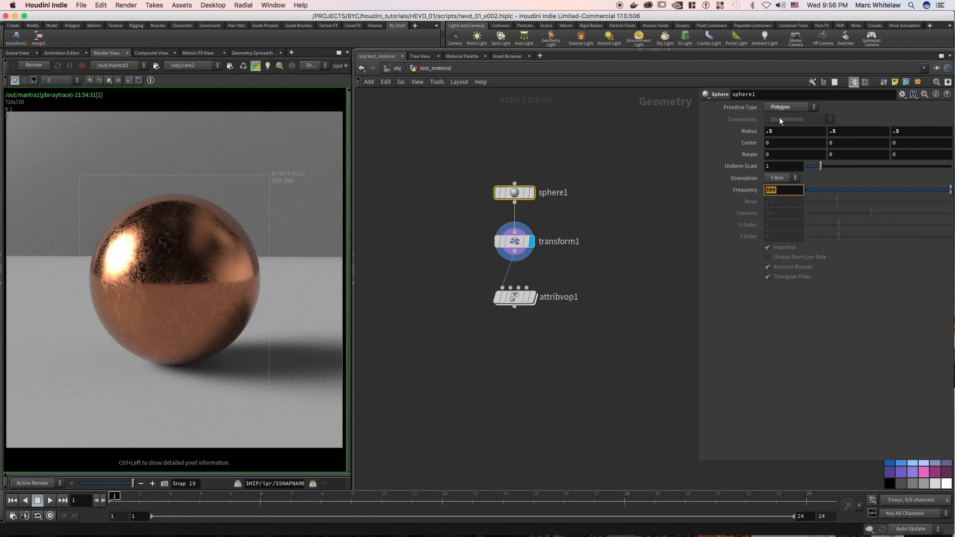
text(0)
key(Return)
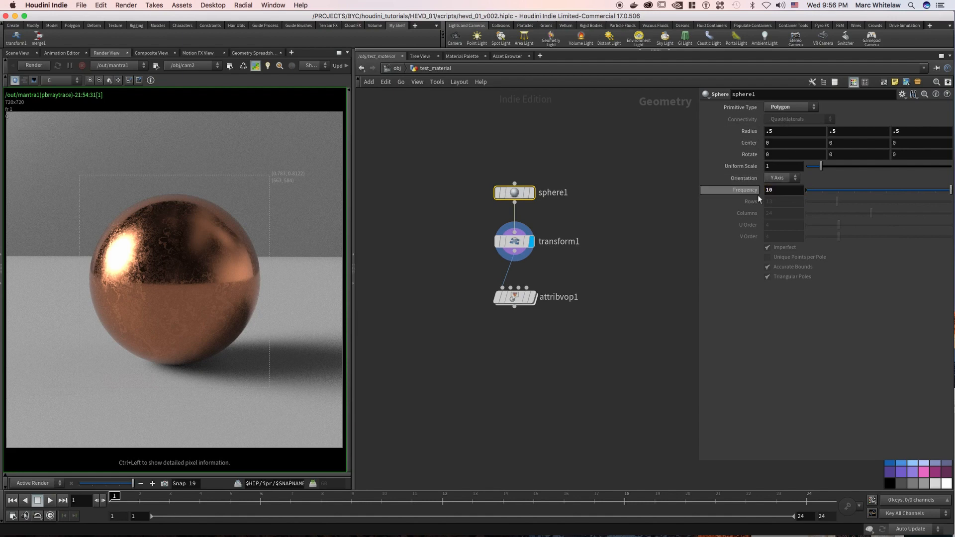
Change sphere1's primitive type to Polygon Mesh and set its rows to 50, with the 3D scene shown.
click(787, 109)
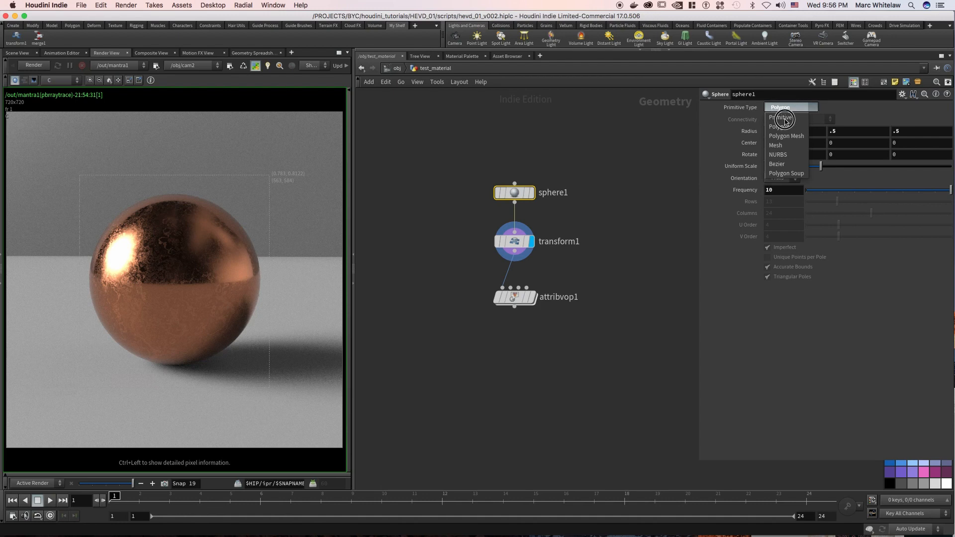
click(785, 136)
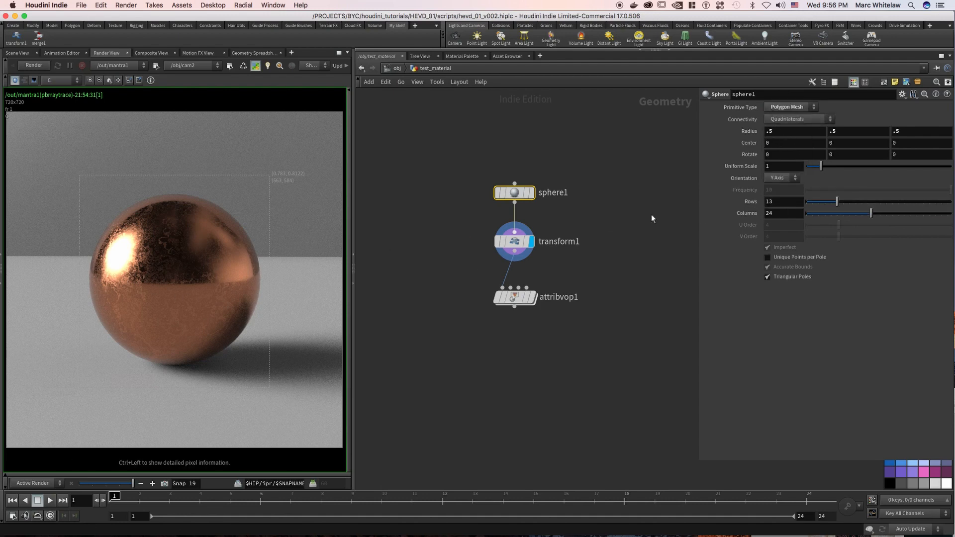
double_click(780, 202)
click(15, 53)
key(Return)
double_click(775, 203)
text(50)
key(Return)
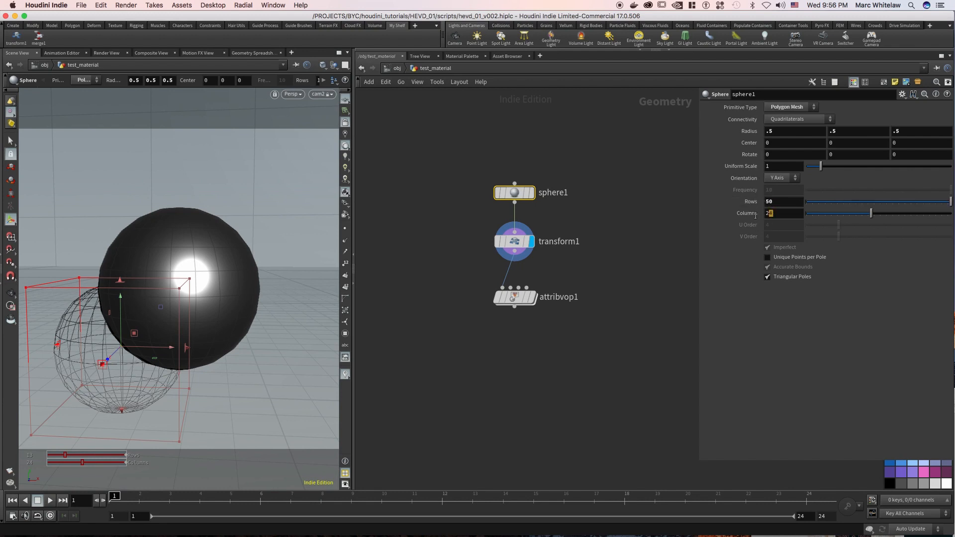
Set sphere1's mesh resolution to 25 rows and 50 columns.
text(5)
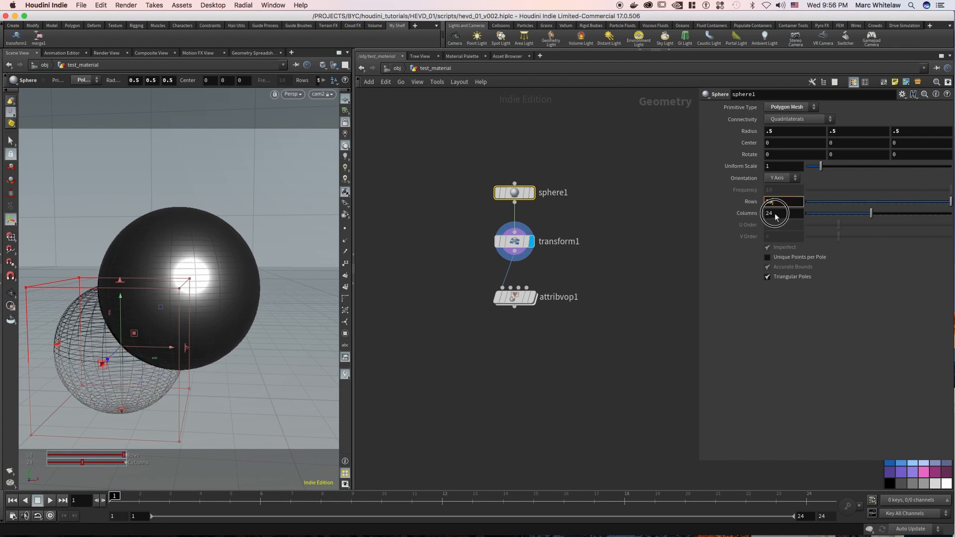
key(Tab)
text(50)
key(Return)
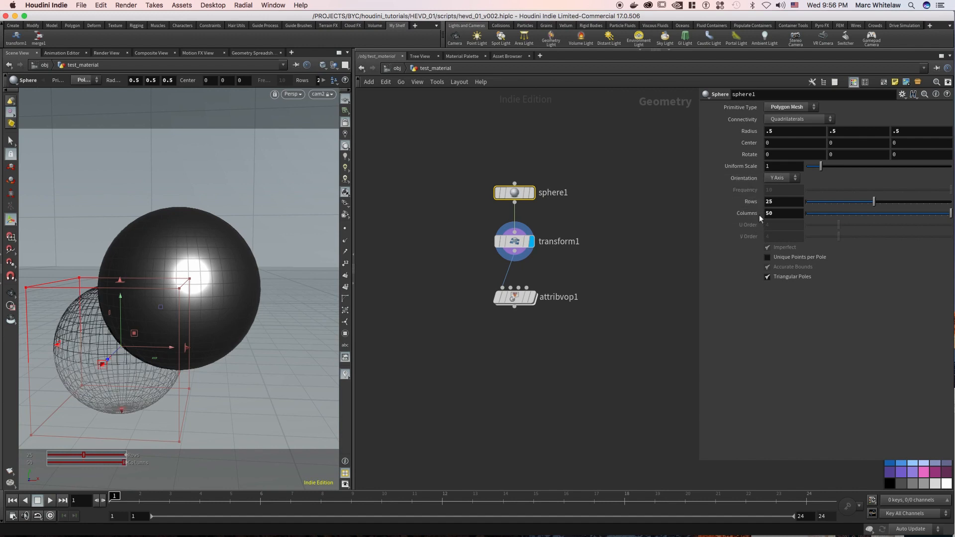
click(770, 203)
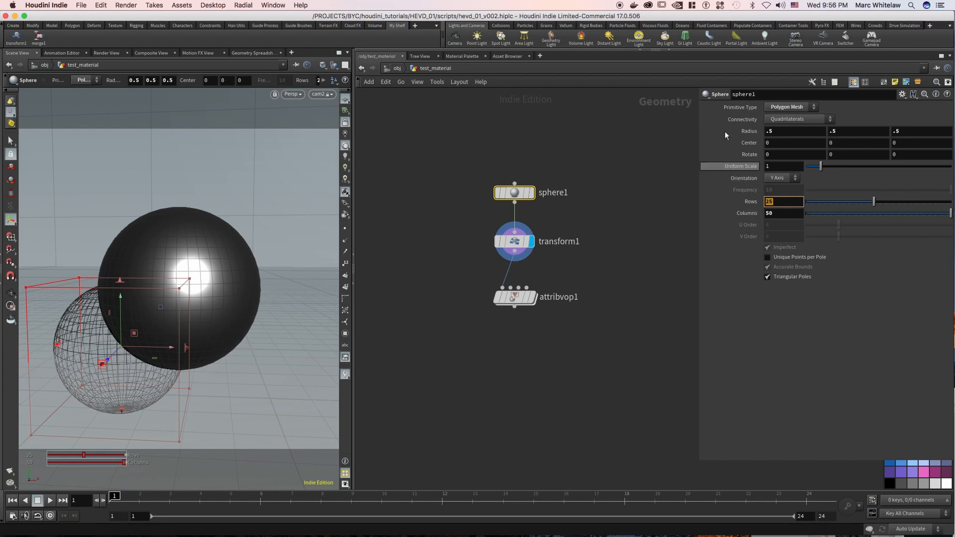
Return to the obj network and enable Render Polygons As Subdivision (Mantra) for test_material.
click(399, 69)
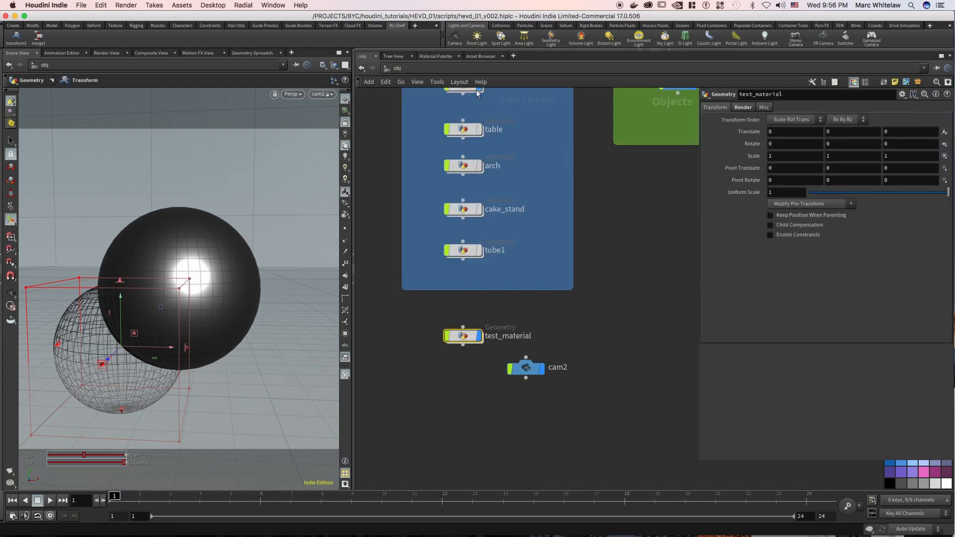
click(743, 107)
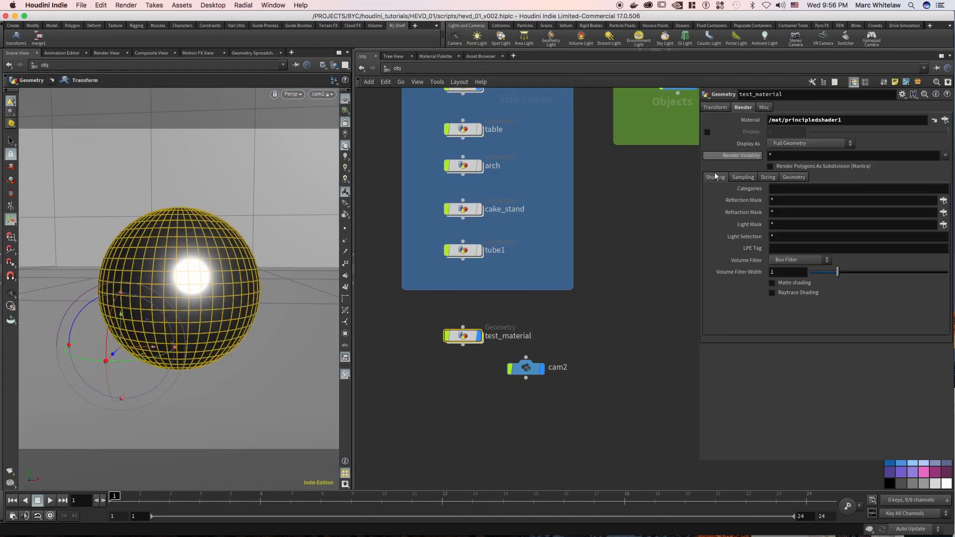
click(785, 166)
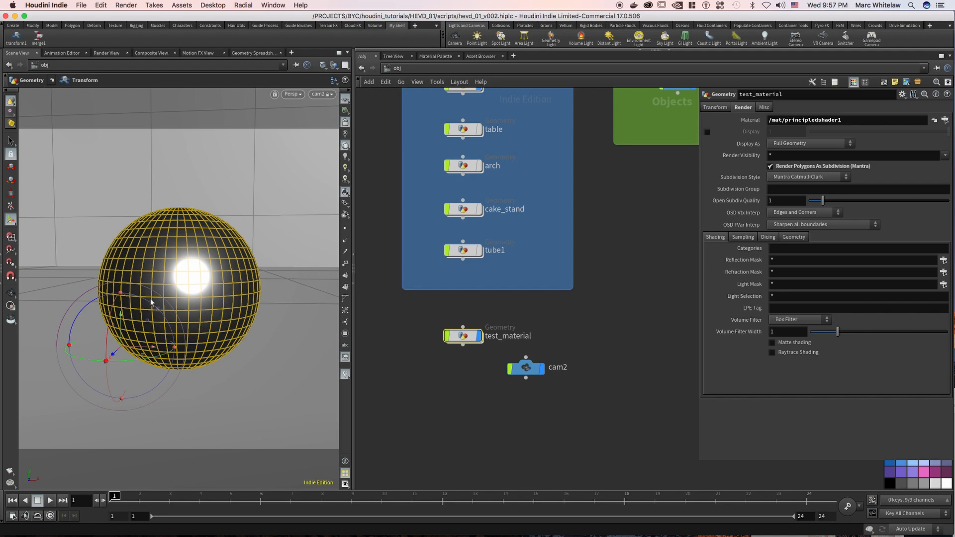
Re-render the test sphere through mantra1 and focus the rendering on its highlight area.
click(105, 52)
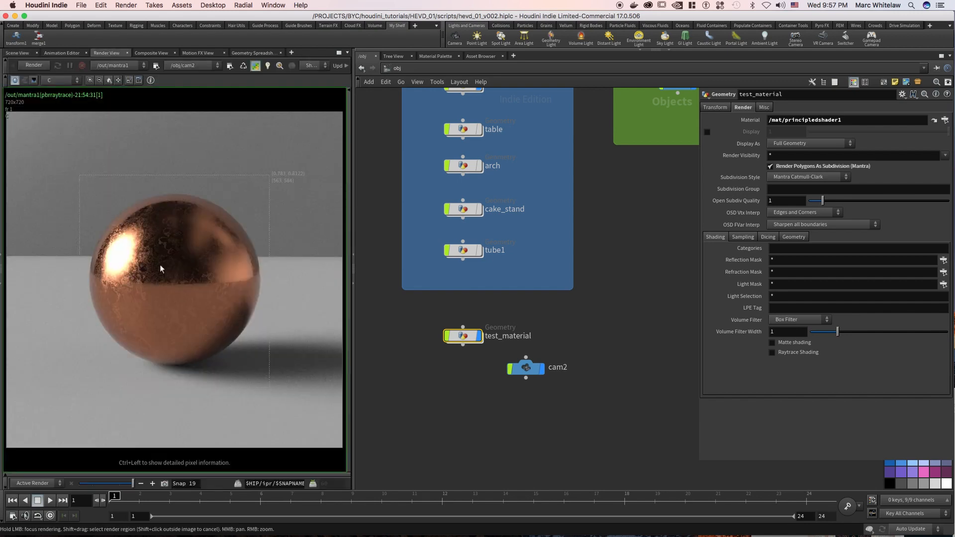
click(35, 65)
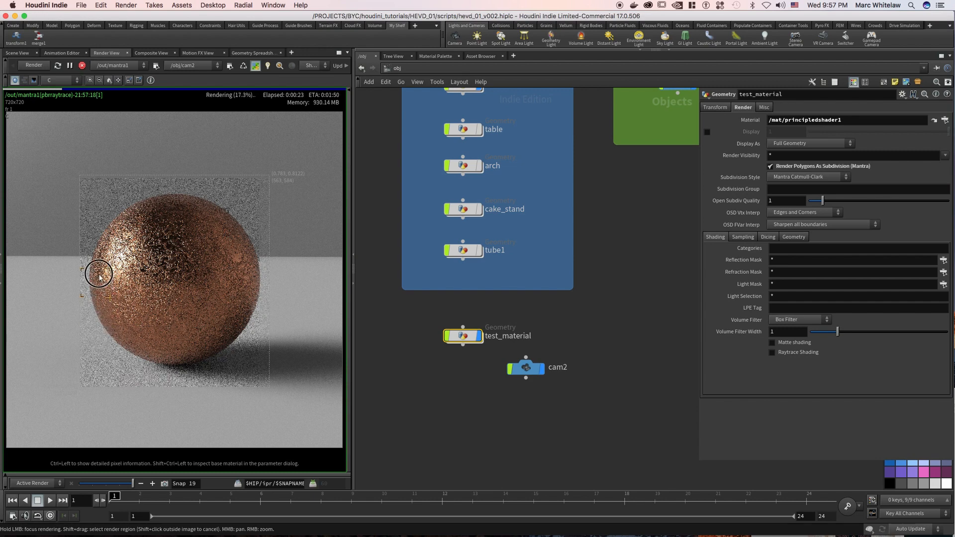
mouse_move(103, 248)
mouse_down()
mouse_move(121, 223)
mouse_move(156, 209)
mouse_move(149, 205)
mouse_up()
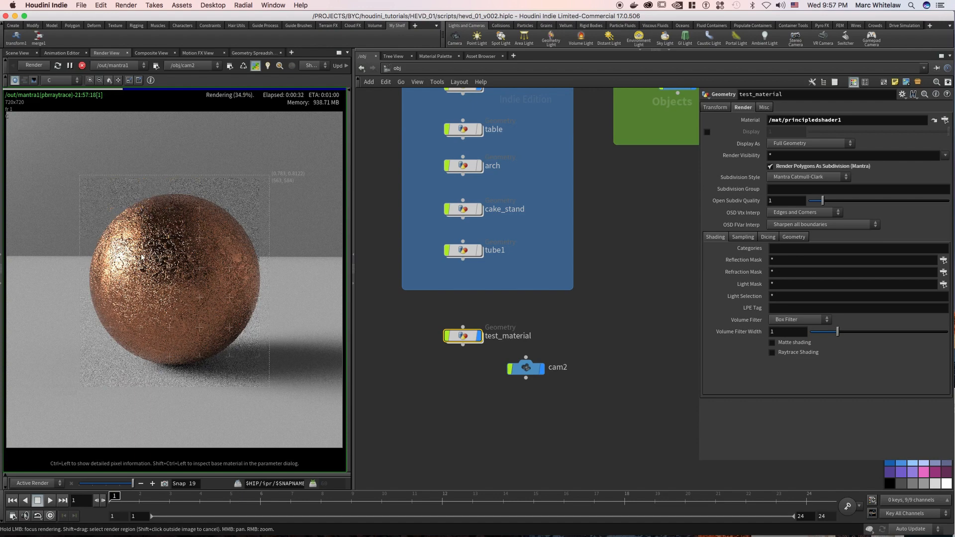
mouse_move(133, 277)
mouse_down()
mouse_move(124, 299)
mouse_move(133, 326)
mouse_move(161, 318)
mouse_move(155, 219)
mouse_move(132, 216)
mouse_move(98, 262)
mouse_move(114, 321)
mouse_move(149, 340)
mouse_move(208, 339)
mouse_move(229, 323)
mouse_move(177, 294)
mouse_move(182, 226)
mouse_move(141, 207)
mouse_move(138, 227)
mouse_move(168, 256)
mouse_up()
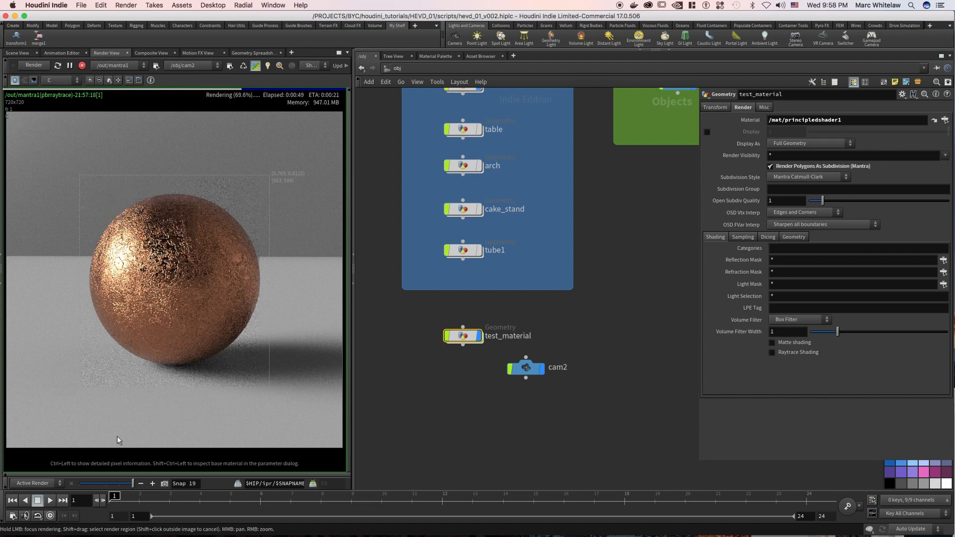
Compare the active render of the copper sphere with Snap 18.
click(123, 485)
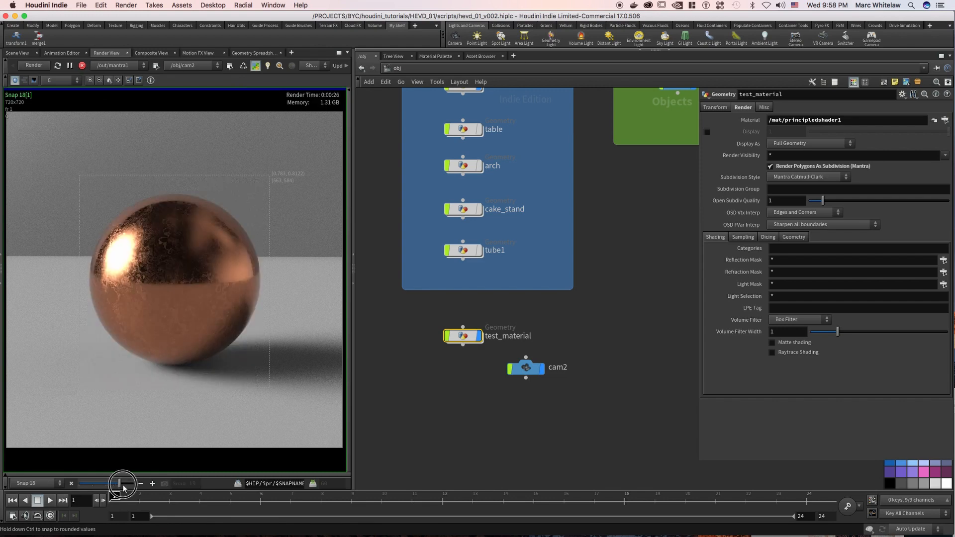
click(124, 486)
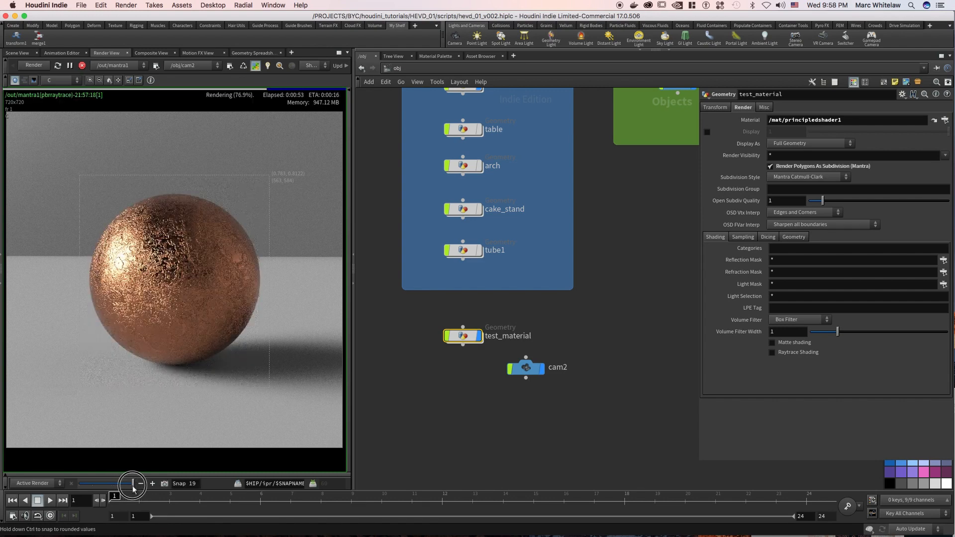
click(124, 486)
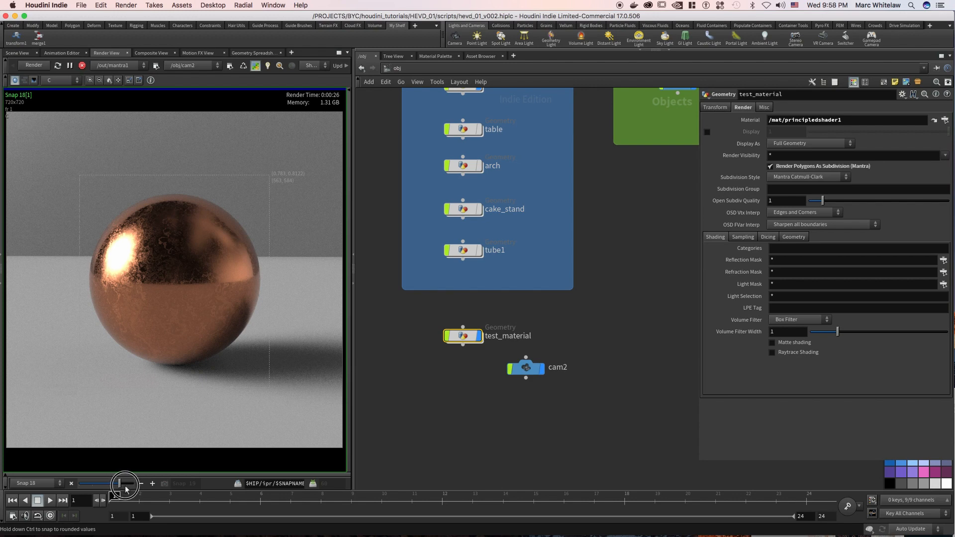
click(125, 486)
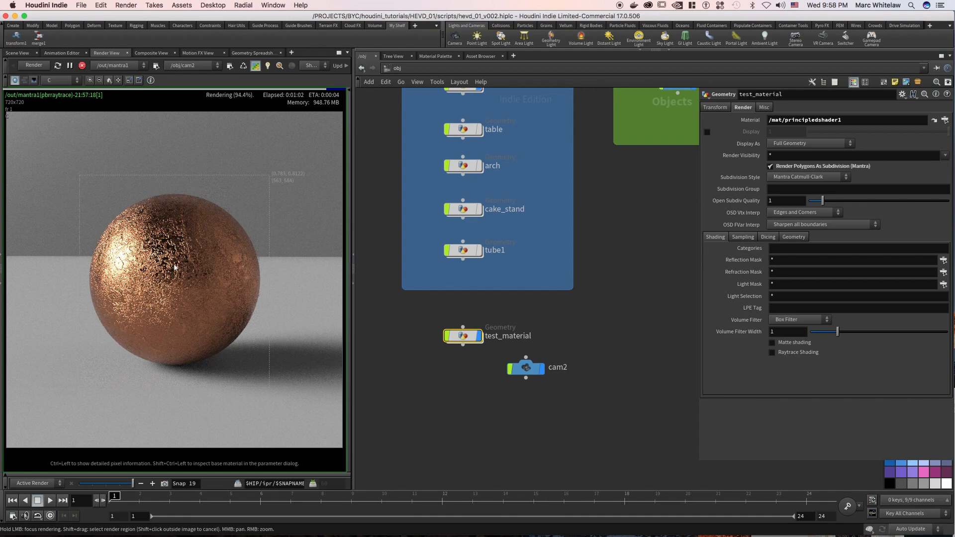
Examine the displacement detail and highlights across the rendered copper sphere up close.
mouse_move(161, 256)
mouse_down()
mouse_move(140, 211)
mouse_move(118, 222)
mouse_move(188, 199)
mouse_move(250, 277)
mouse_move(156, 348)
mouse_move(107, 281)
mouse_move(145, 300)
mouse_up()
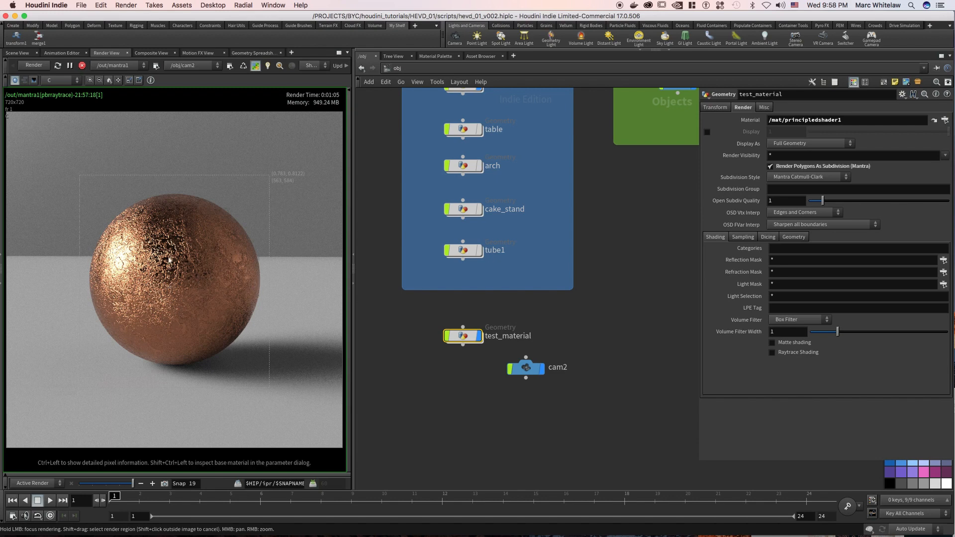
right_drag(203, 281, 166, 298)
middle_drag(186, 279, 172, 291)
right_drag(172, 290, 200, 295)
middle_drag(199, 295, 203, 280)
right_drag(203, 280, 211, 252)
middle_drag(192, 234, 202, 252)
right_drag(202, 263, 187, 281)
middle_drag(186, 281, 193, 279)
right_drag(193, 279, 179, 323)
middle_drag(179, 323, 182, 315)
right_drag(174, 275, 198, 265)
middle_drag(246, 220, 212, 261)
right_drag(211, 259, 202, 277)
click(203, 278)
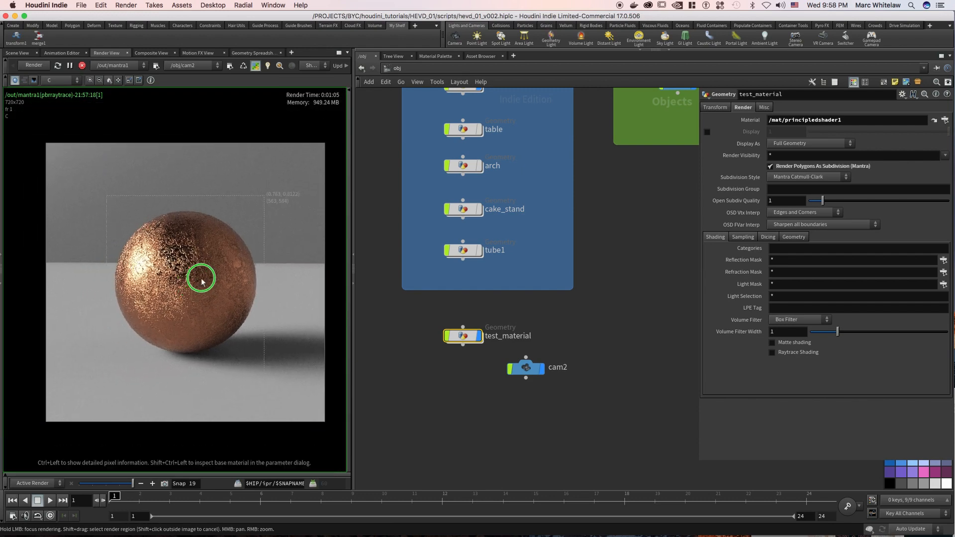
Switch from the obj network to the mat network and bring the copper material's node chain into view.
click(403, 68)
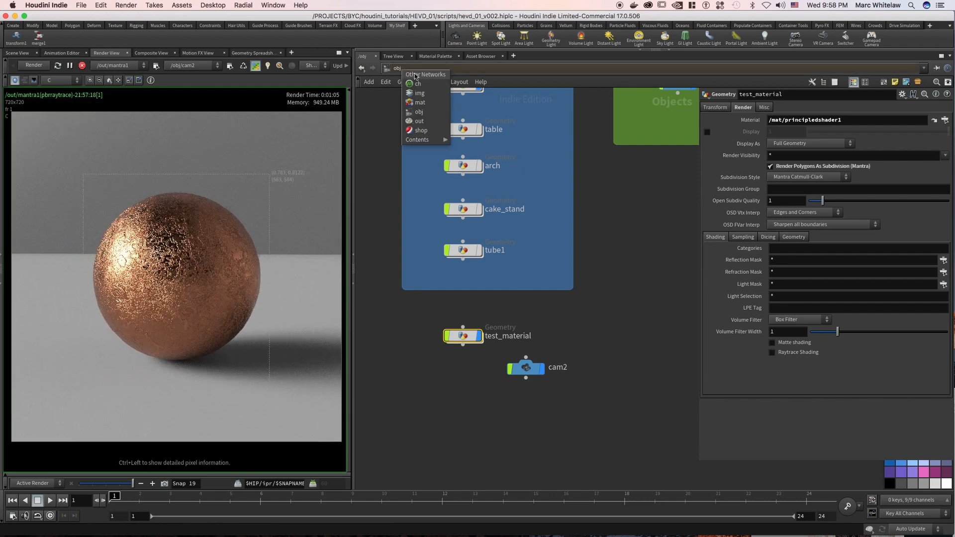
click(418, 102)
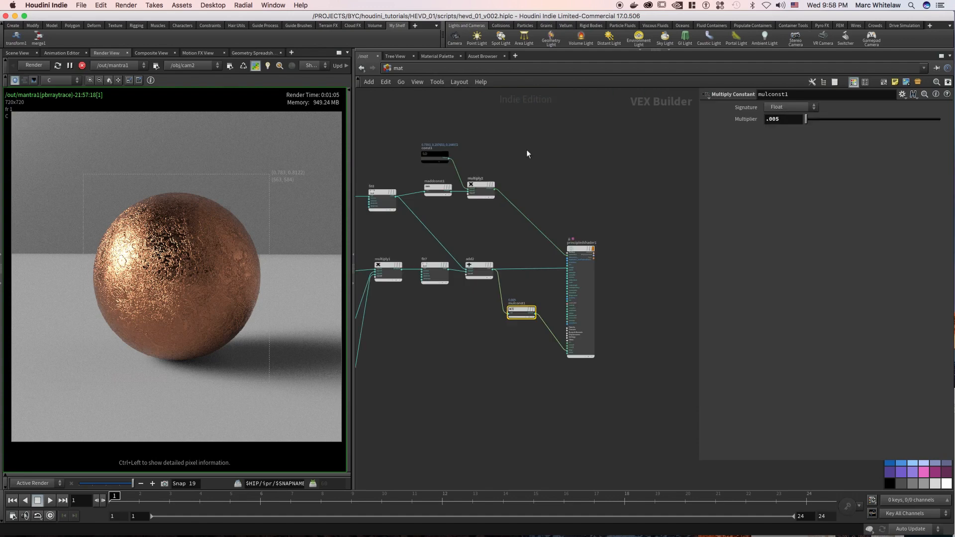
key(h)
right_drag(594, 148, 551, 148)
middle_drag(503, 143, 554, 154)
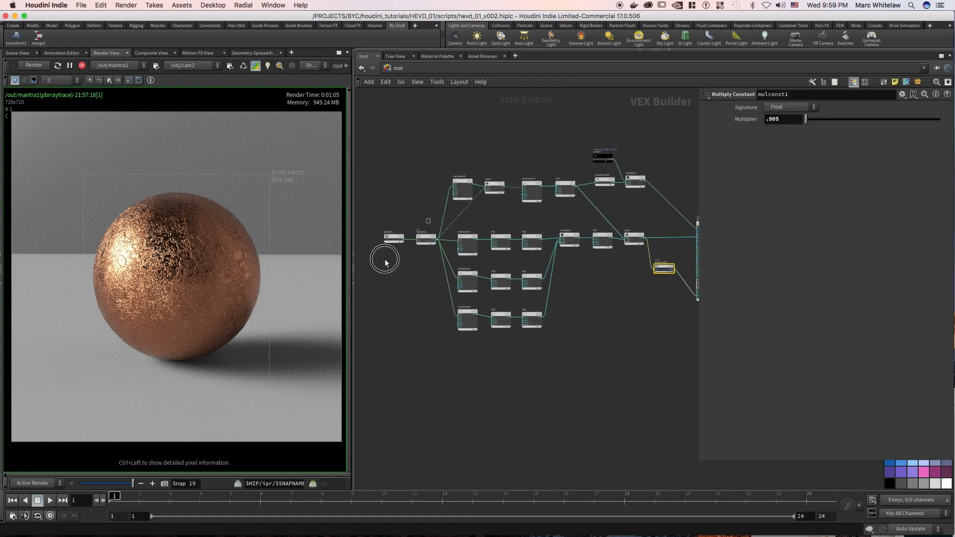